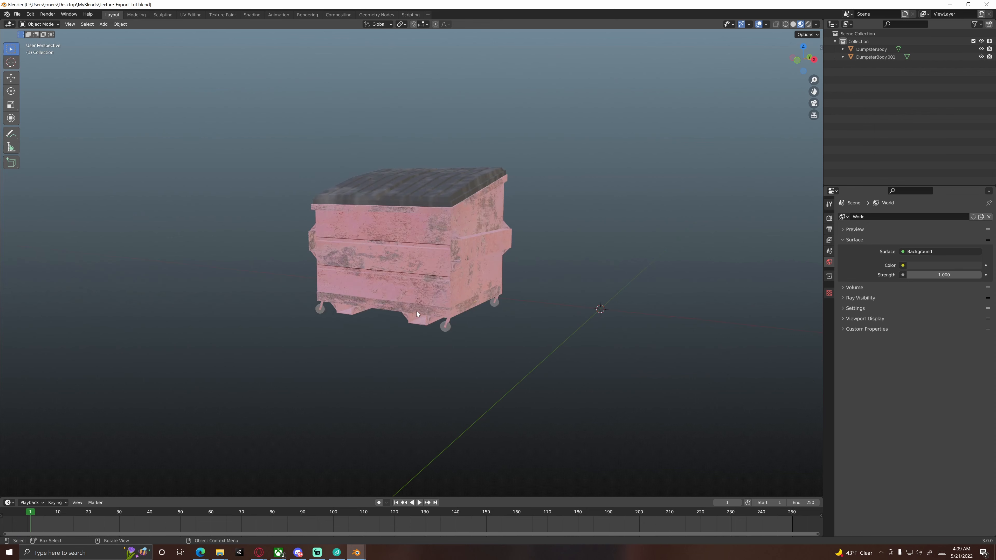
mouse_move(417, 311)
middle_down()
mouse_move(418, 329)
mouse_move(422, 303)
mouse_move(447, 304)
mouse_move(419, 298)
middle_up()
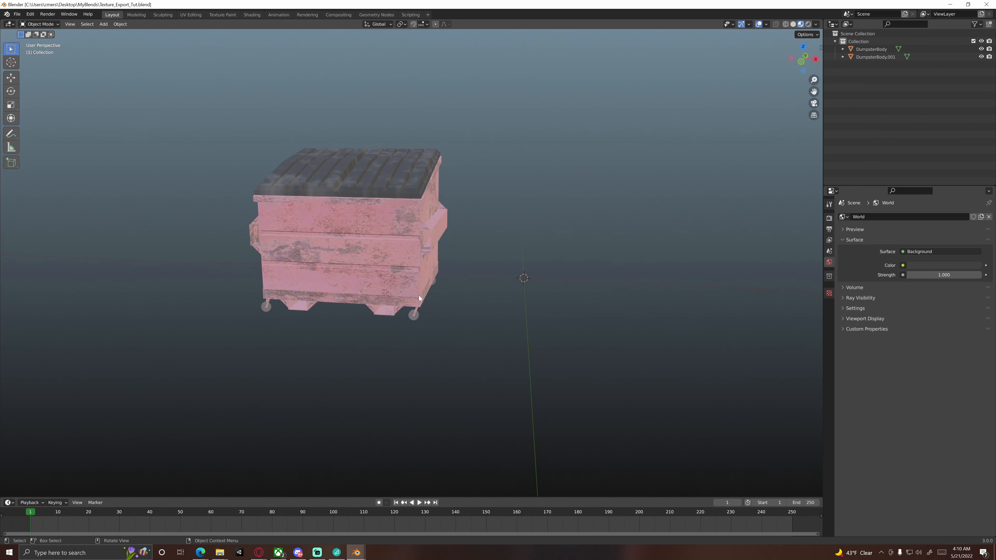
scroll(419, 295, up, 3)
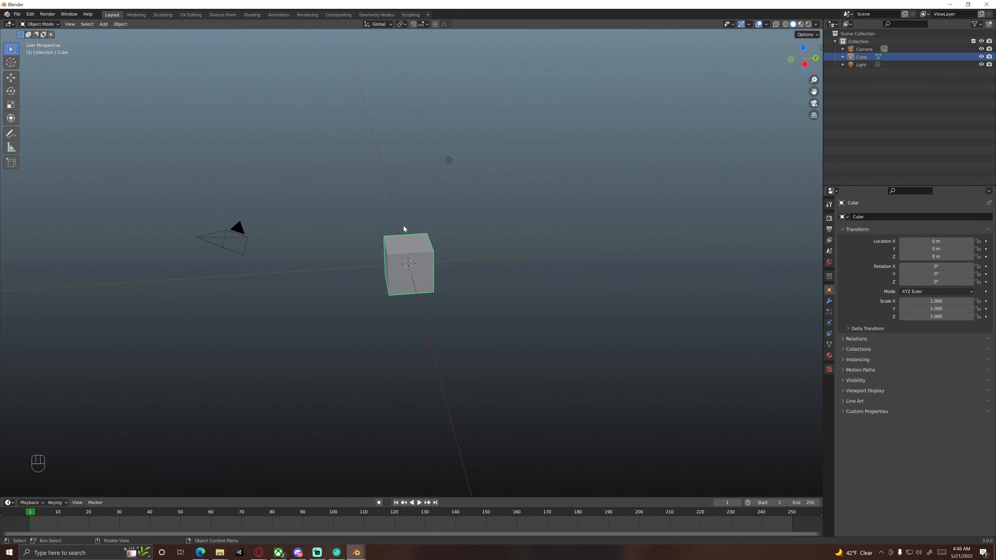
Delete all default scene objects and add a new cube at the world origin
middle_drag(404, 226, 430, 256)
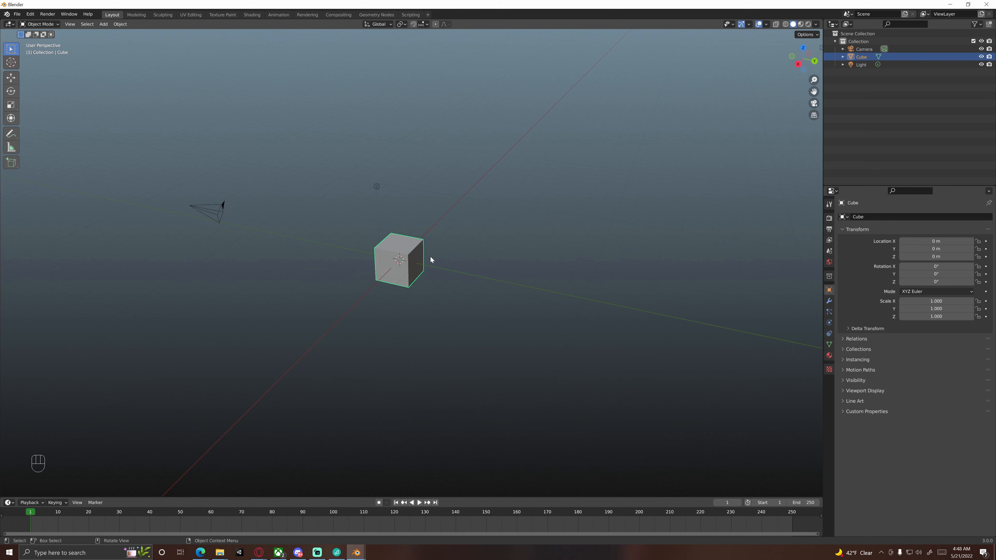
key(a)
key(x)
click(398, 258)
middle_drag(398, 258, 427, 257)
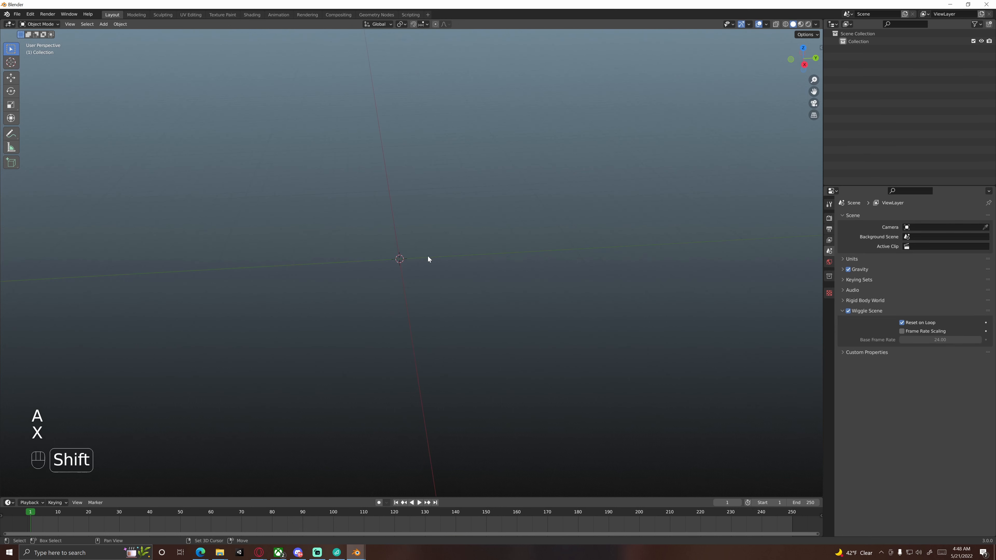
key(shift+a)
mouse_move(427, 256)
click(460, 264)
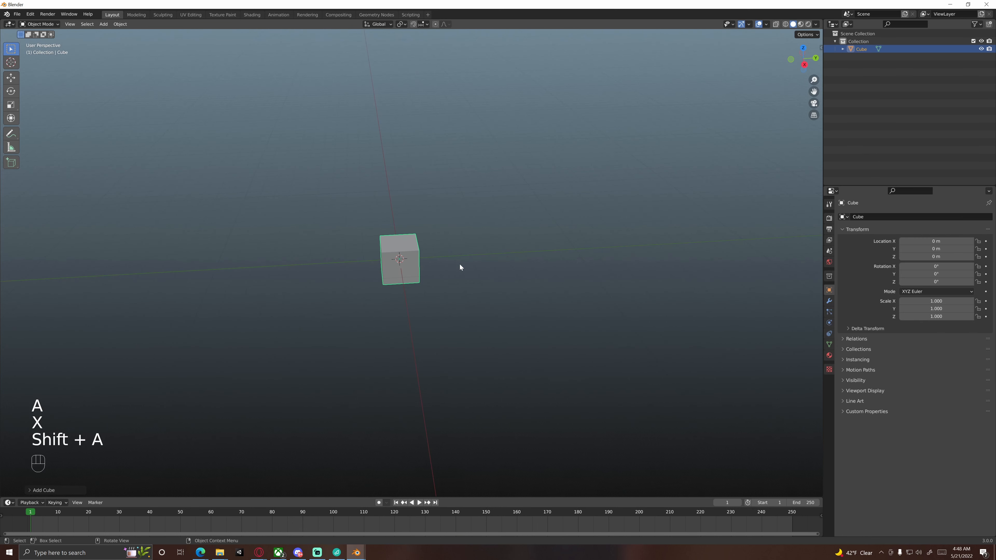
Move the cube up 1 m along Z so its base sits on the ground plane
key(KP_1)
scroll(450, 261, up, 4)
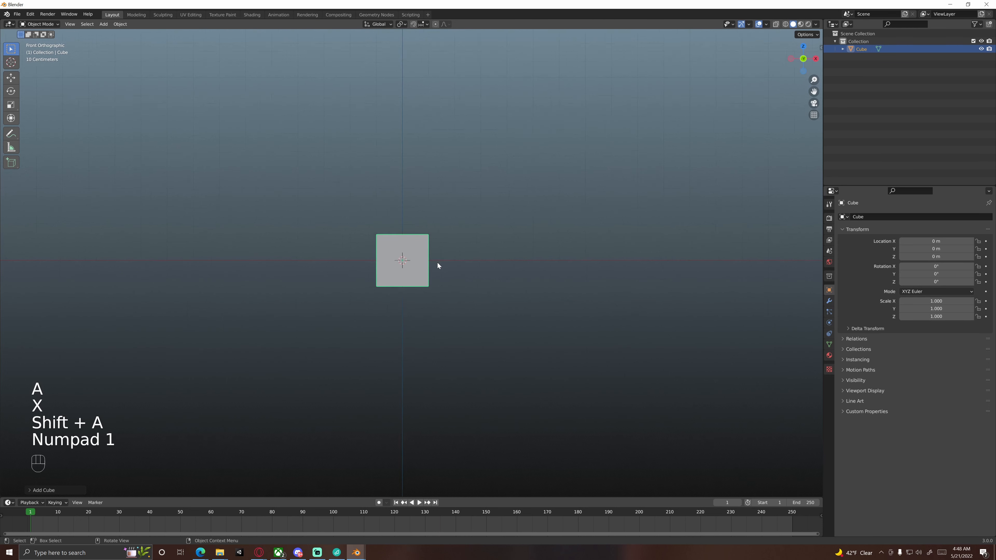
shift+middle_drag(438, 263, 434, 240)
scroll(431, 259, up, 2)
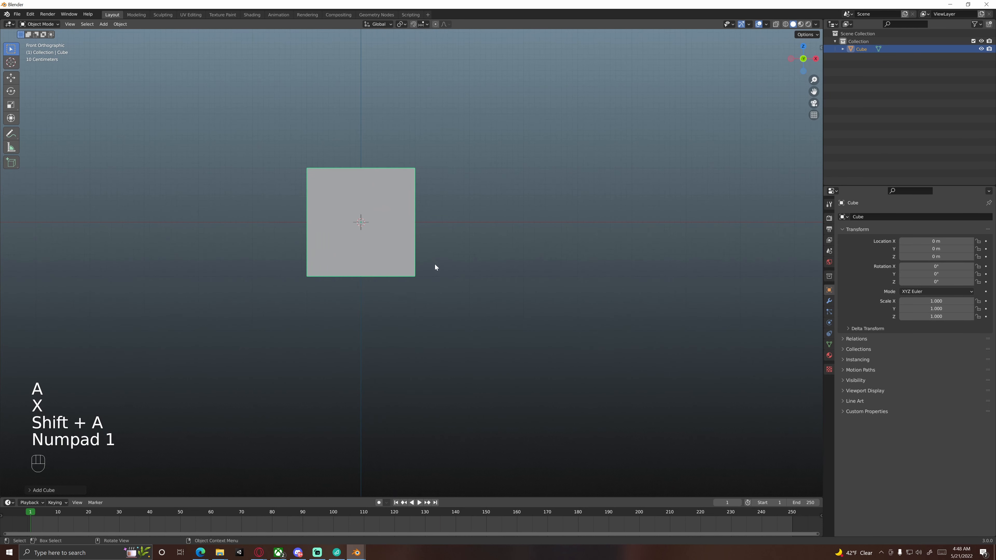
key(g)
key(z)
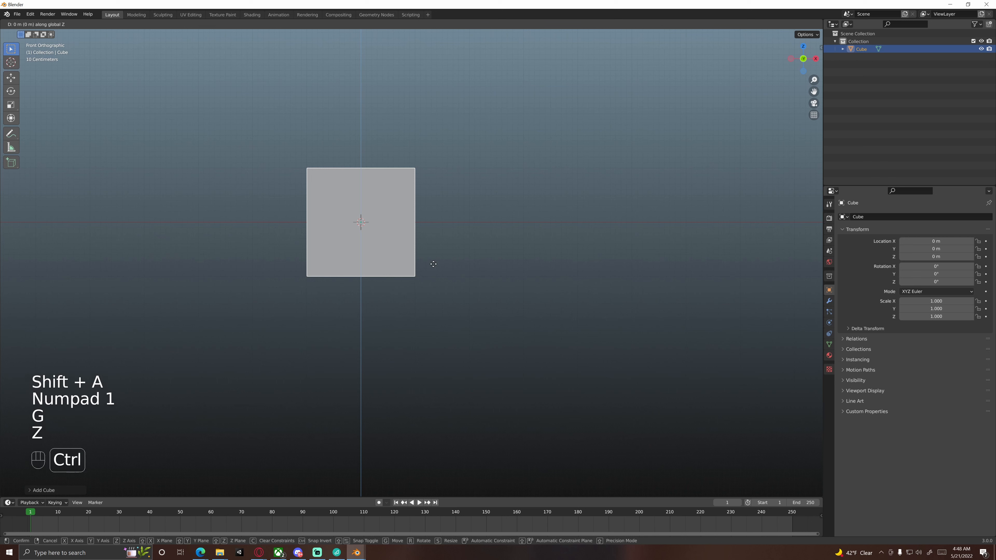
ctrl+click(440, 209)
middle_drag(440, 209, 432, 238)
Scale the cube along X to 1.6 to widen the dumpster body
key(KP_1)
key(s)
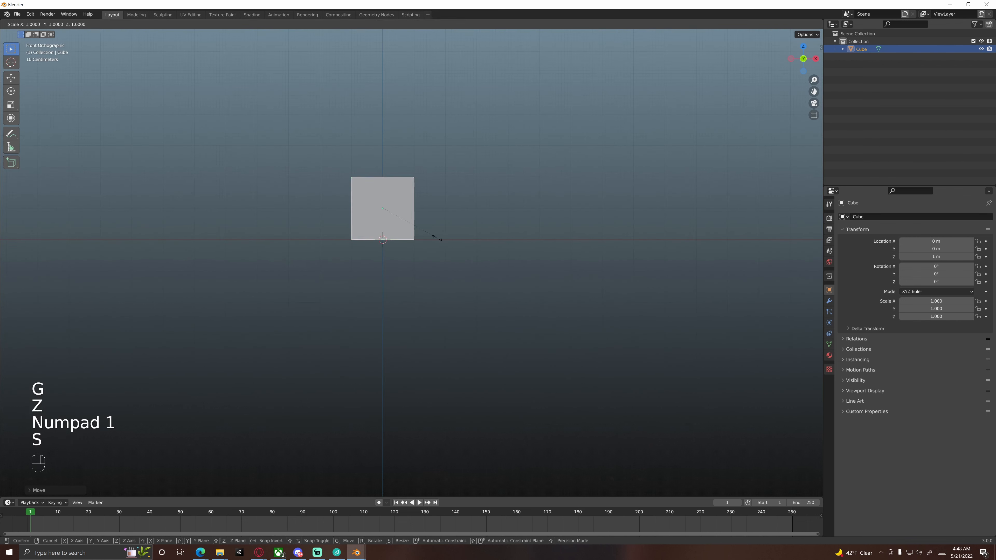
key(x)
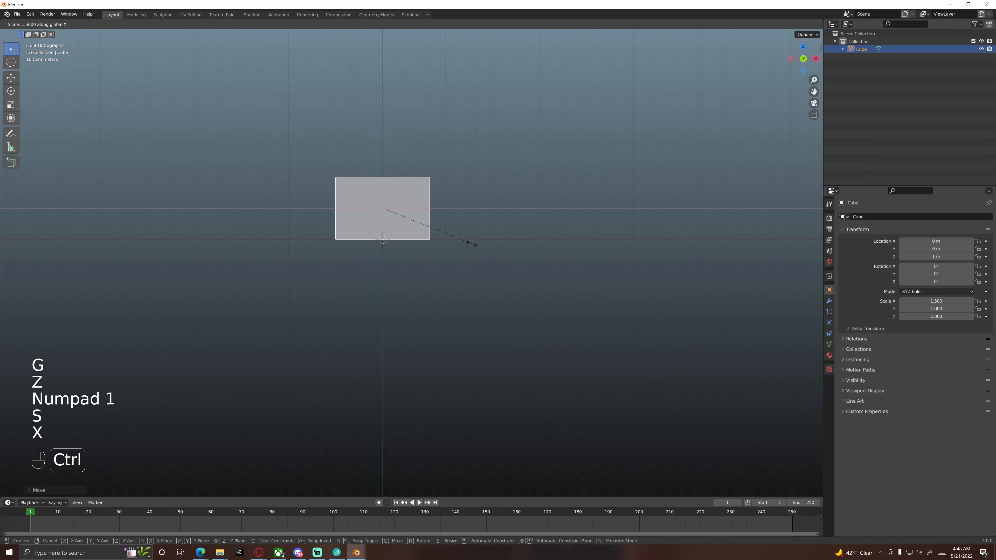
click(474, 244)
shift+middle_drag(409, 203, 420, 264)
Delete the cube's top face in Edit Mode to open the box
key(KP_1)
key(Tab)
key(3)
click(450, 223)
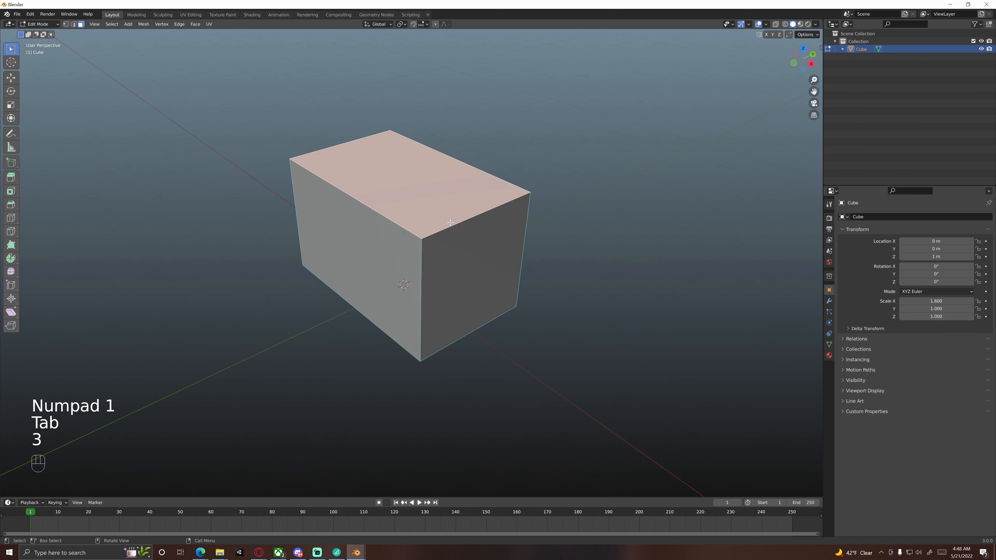
key(x)
click(458, 241)
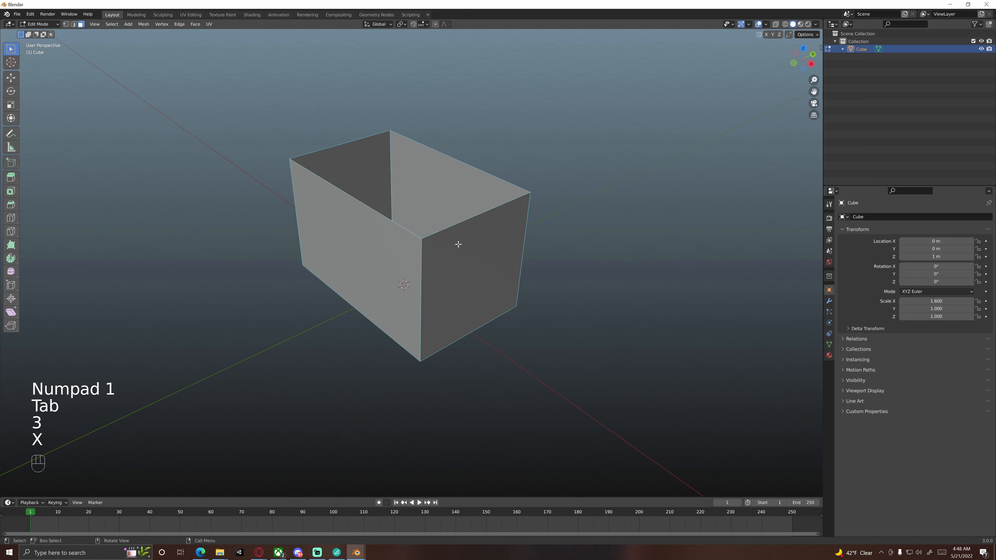
Add one horizontal loop cut around the box and slide it close to the top edge
key(KP_1)
ctrl+scroll(452, 255, up, 2)
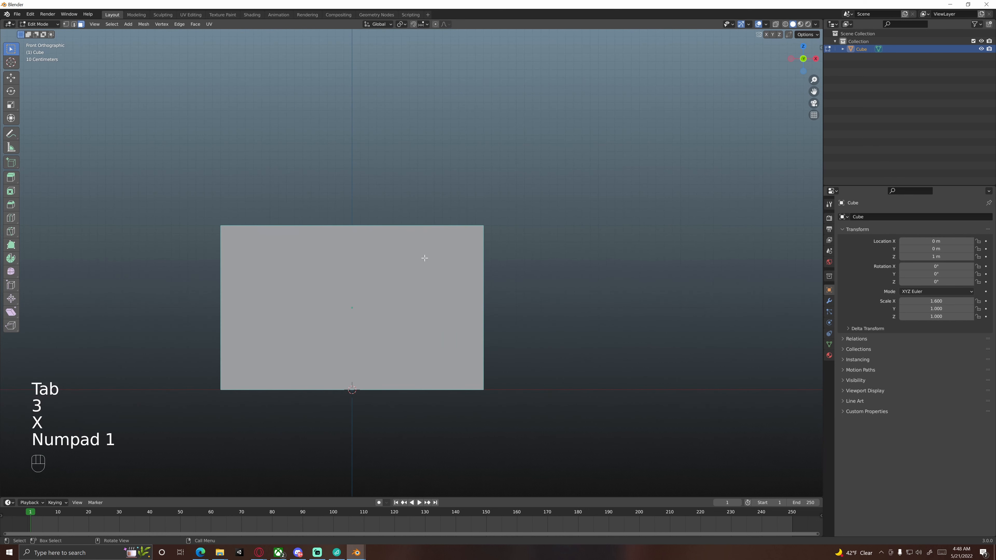
key(ctrl+r)
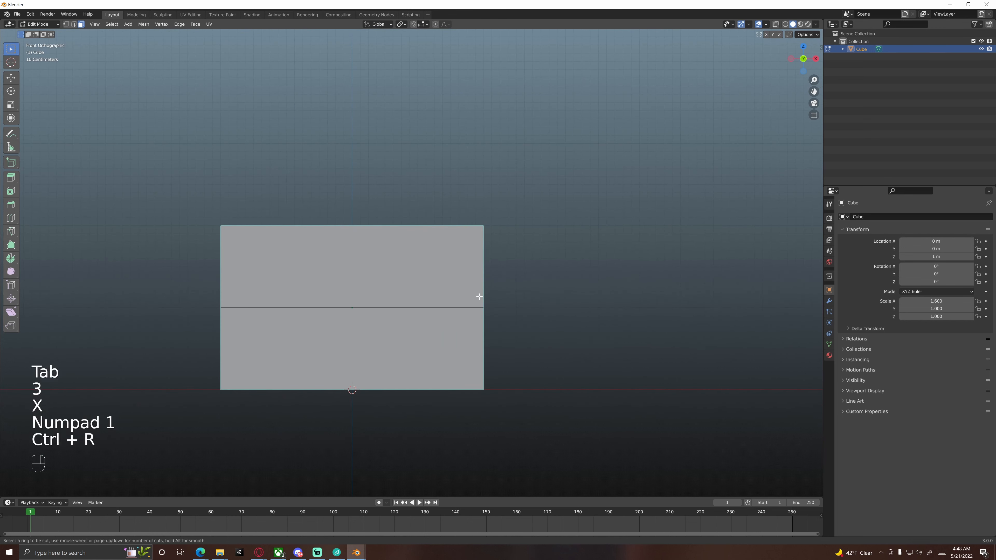
click(480, 297)
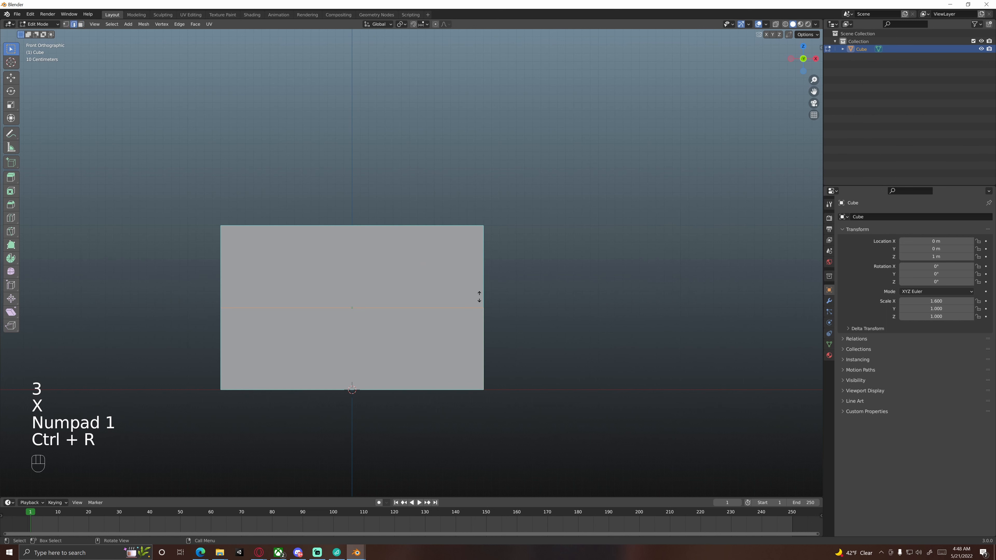
click(483, 226)
Extrude the four narrow faces around the top rim and scale the extrusion by 1.02 along X
key(3)
mouse_move(472, 245)
middle_down()
mouse_move(474, 233)
mouse_move(460, 236)
mouse_move(467, 228)
middle_up()
shift+click(479, 208)
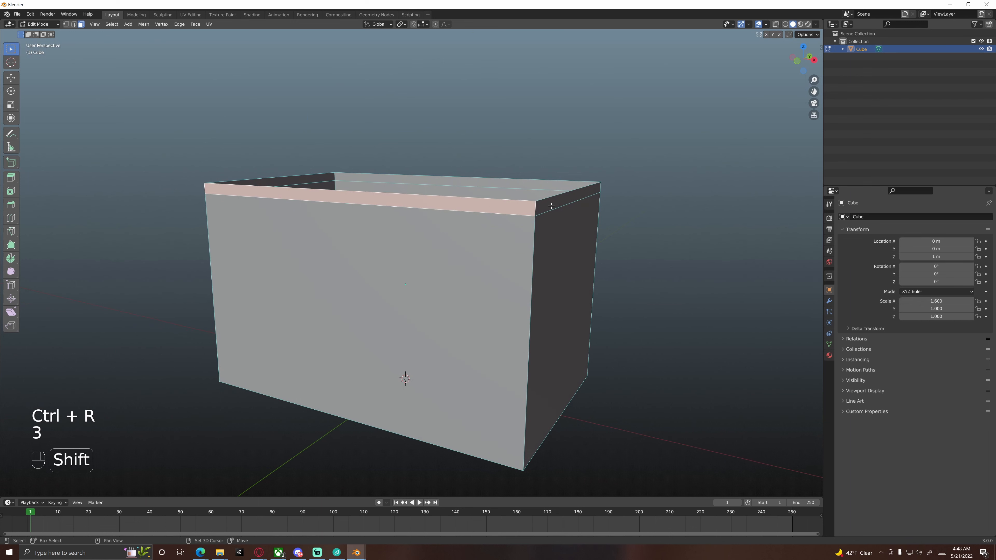
shift+click(551, 206)
shift+click(505, 182)
shift+click(322, 178)
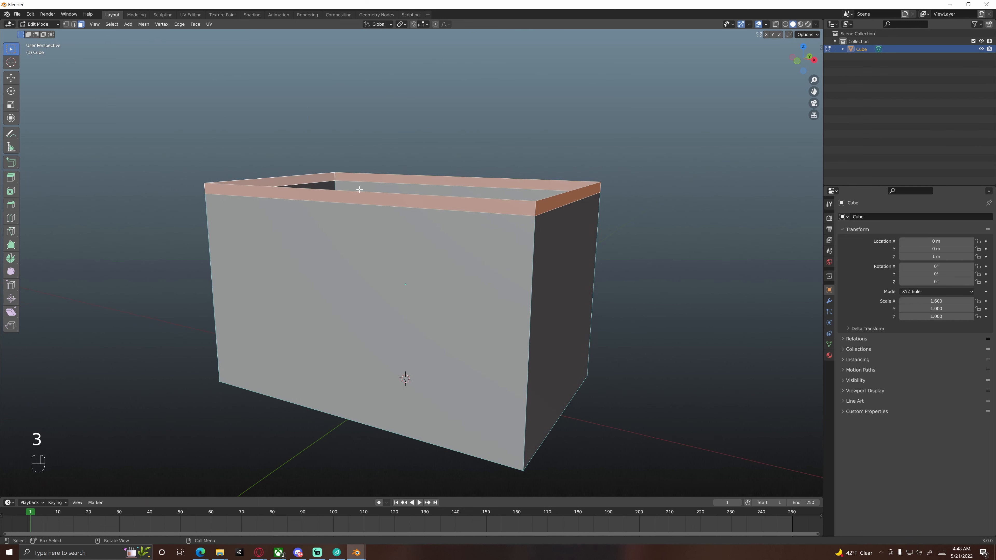
key(KP_7)
shift+middle_drag(365, 156, 414, 272)
scroll(413, 272, down, 1)
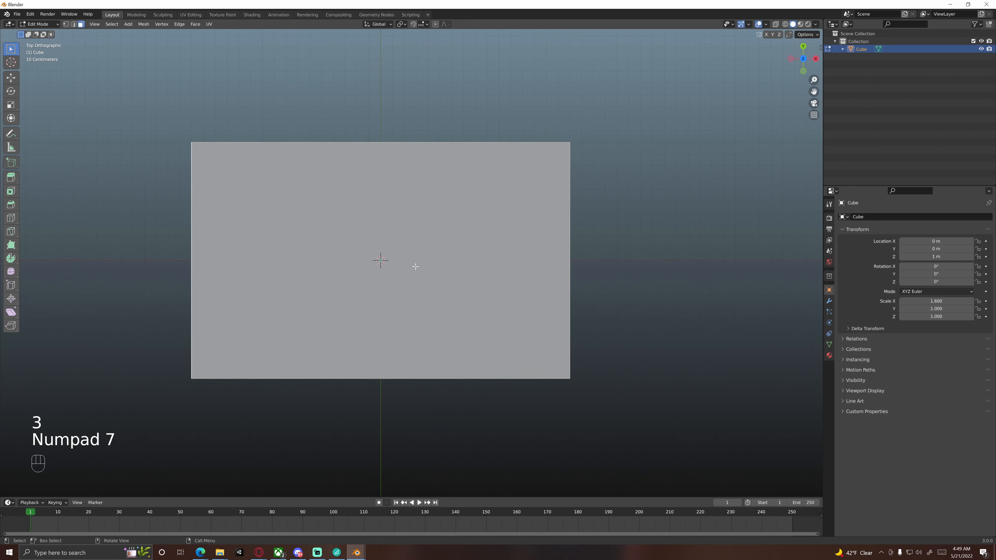
key(e)
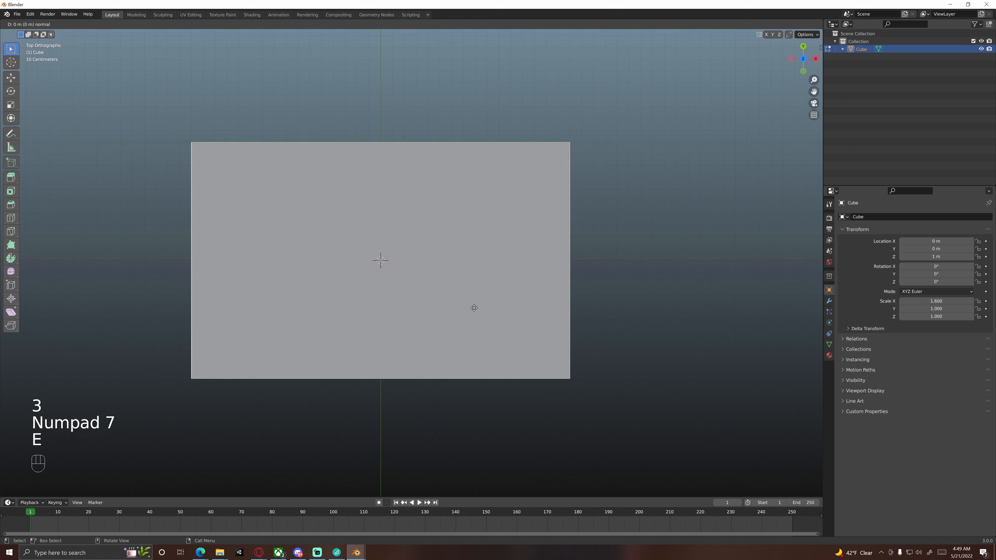
key(s)
text(x)
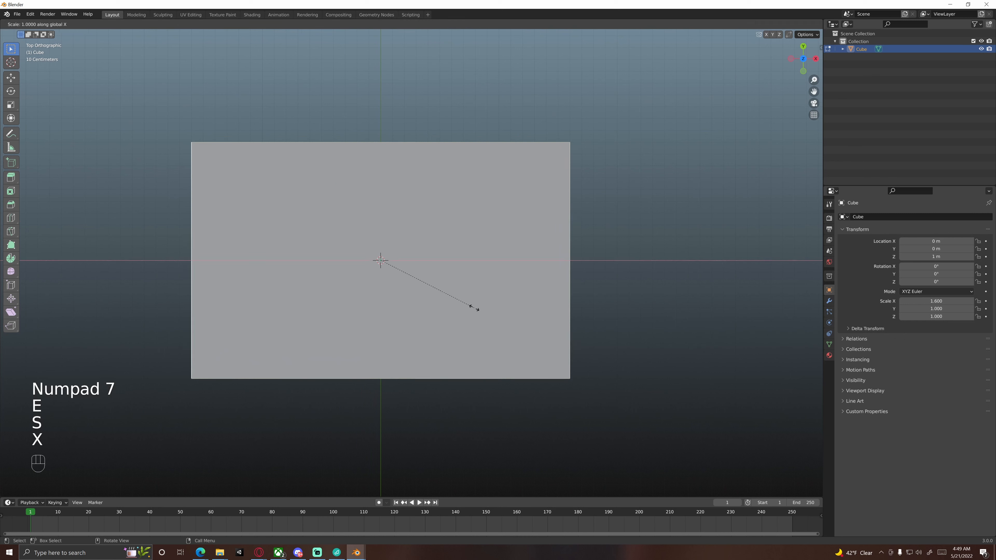
text(1.02)
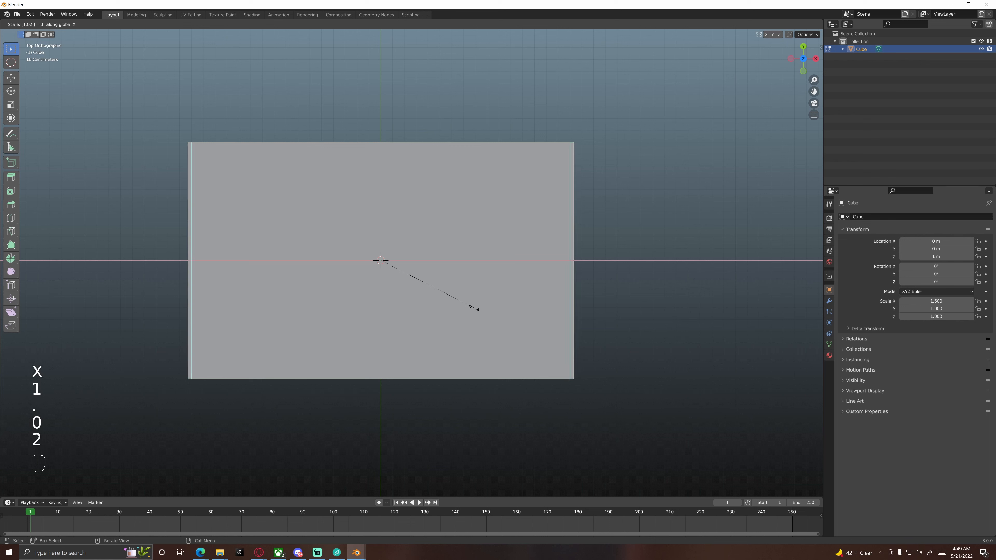
key(Return)
Scale the extruded rim by 1.04 along Y to complete the lip, and return to Object Mode
text(s)
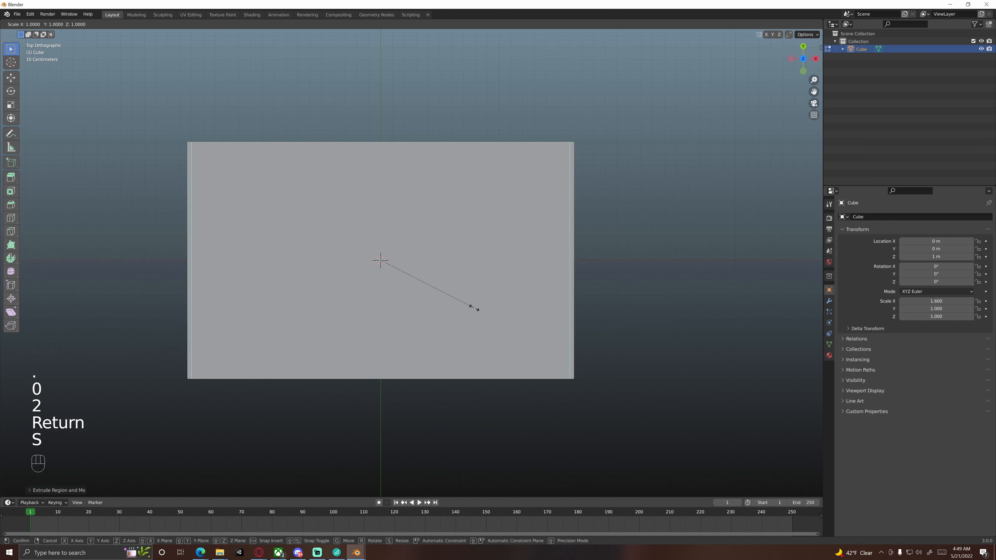
text(y)
text(1.)
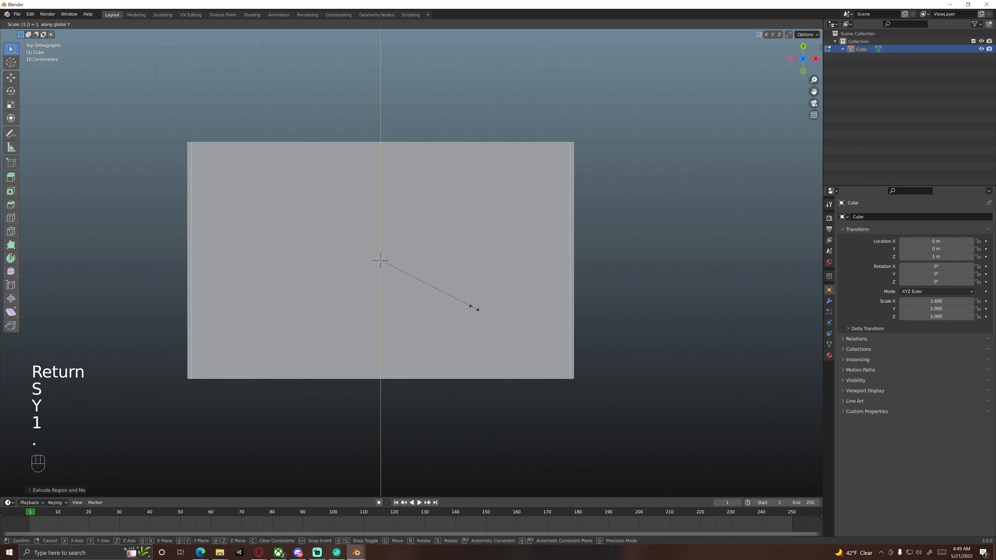
text(04)
key(Return)
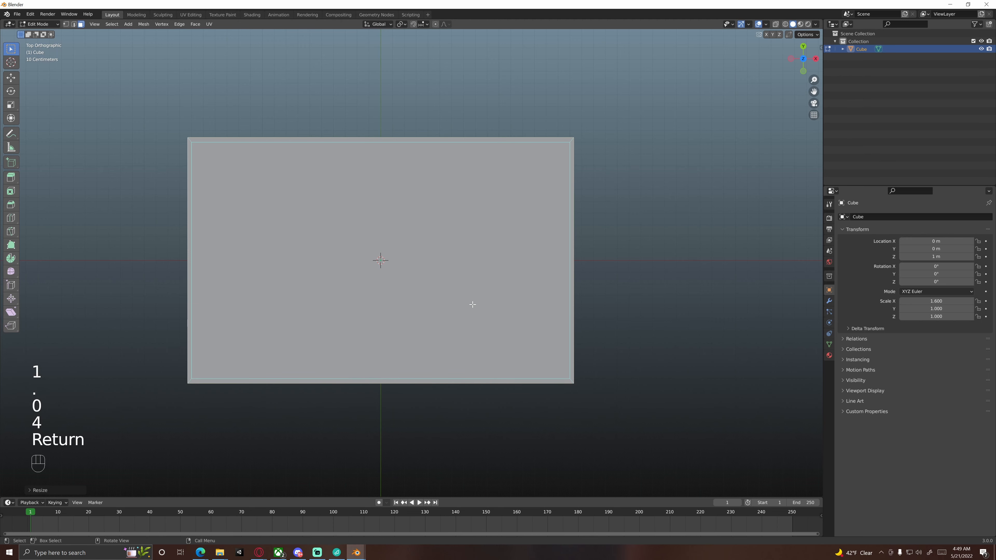
scroll(550, 200, down, 2)
middle_drag(551, 201, 524, 176)
middle_drag(437, 202, 429, 224)
scroll(454, 220, up, 2)
key(Tab)
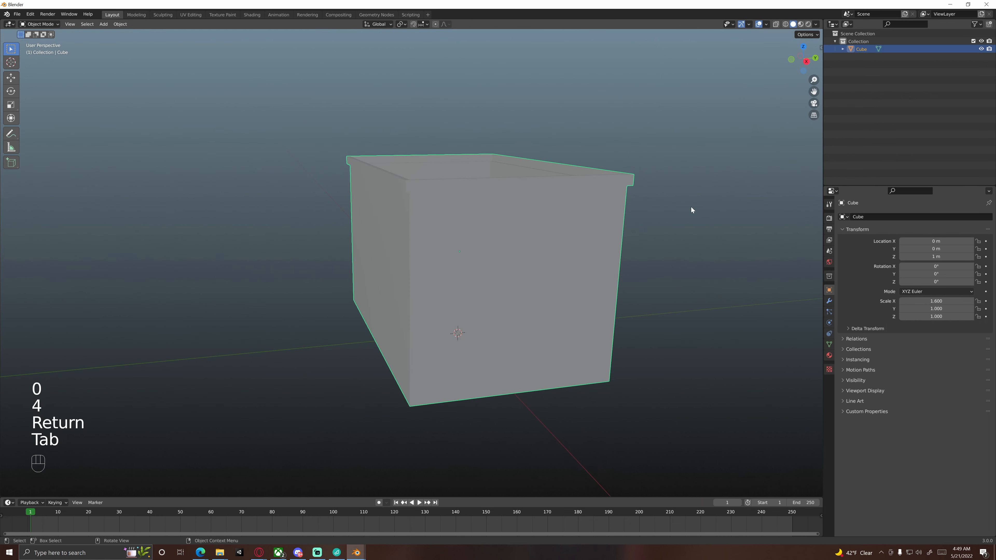
Deselect the dumpster body and add a second cube at the origin in front view
scroll(607, 260, down, 4)
middle_drag(607, 260, 513, 247)
key(KP_1)
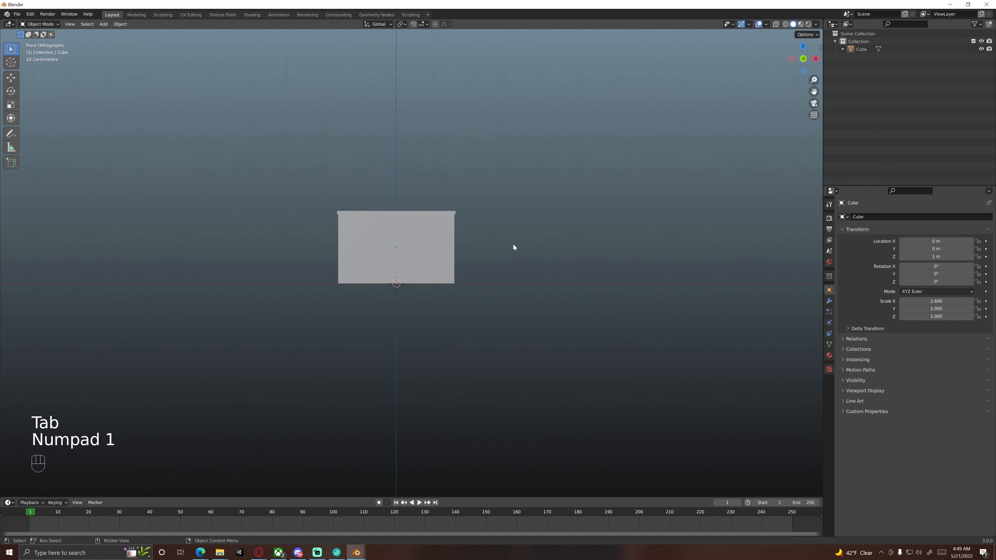
key(shift+a)
mouse_move(513, 244)
click(554, 252)
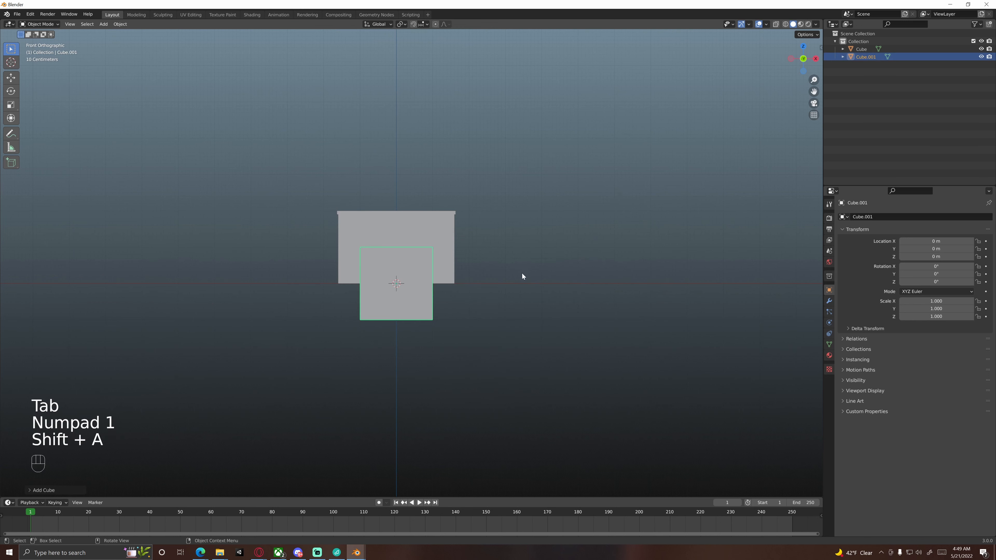
Move the second cube 3.8 m along X, beside the dumpster body, and 1 m up along Z
key(g)
key(x)
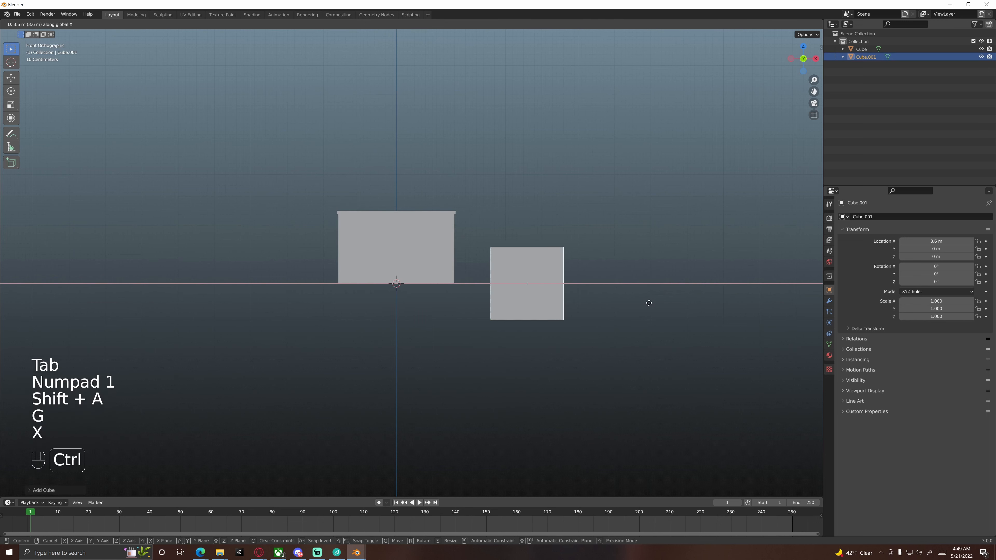
click(594, 325)
key(g)
key(z)
click(586, 296)
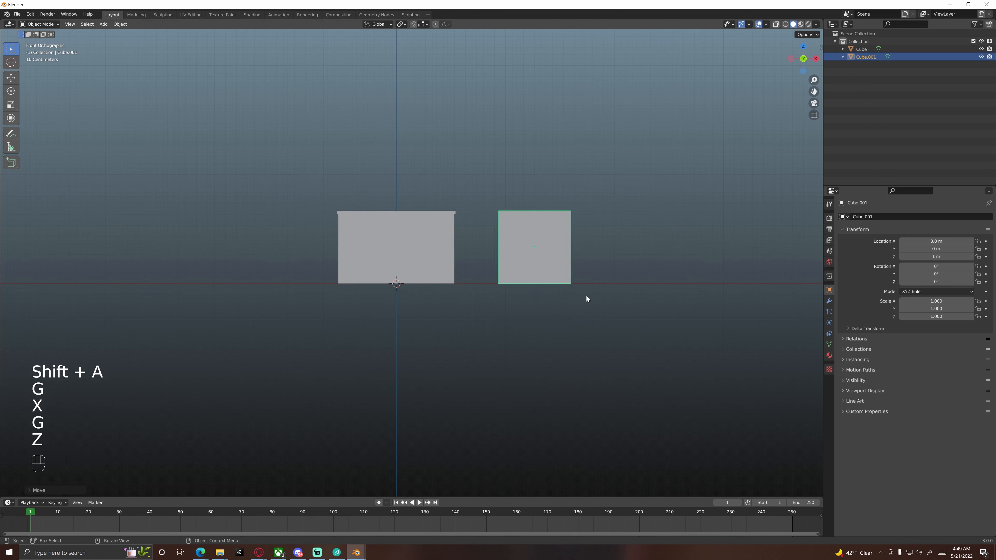
Scale the second cube by 0.005 along X to flatten it into a thin sheet
shift+middle_drag(587, 296, 473, 274)
scroll(473, 273, up, 3)
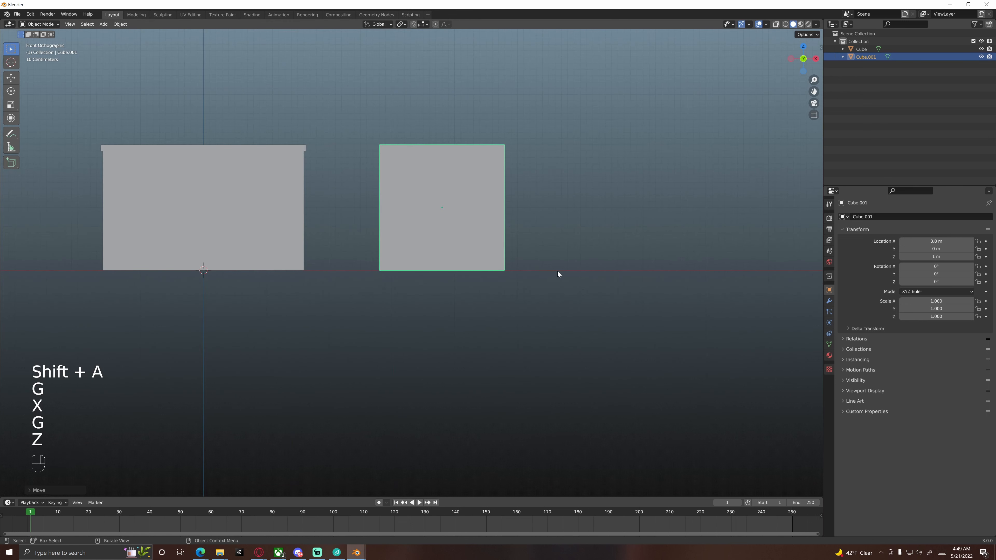
text(sx.005)
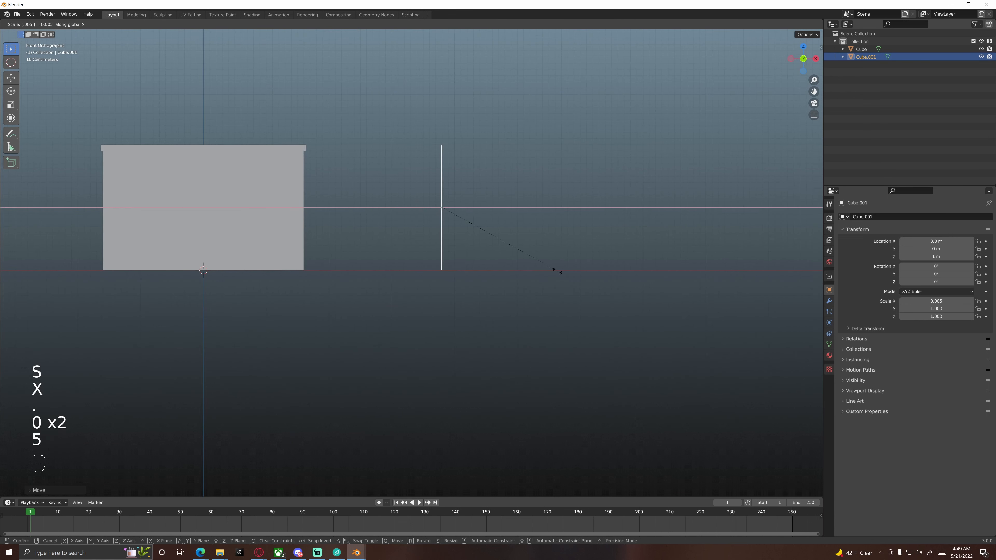
key(Return)
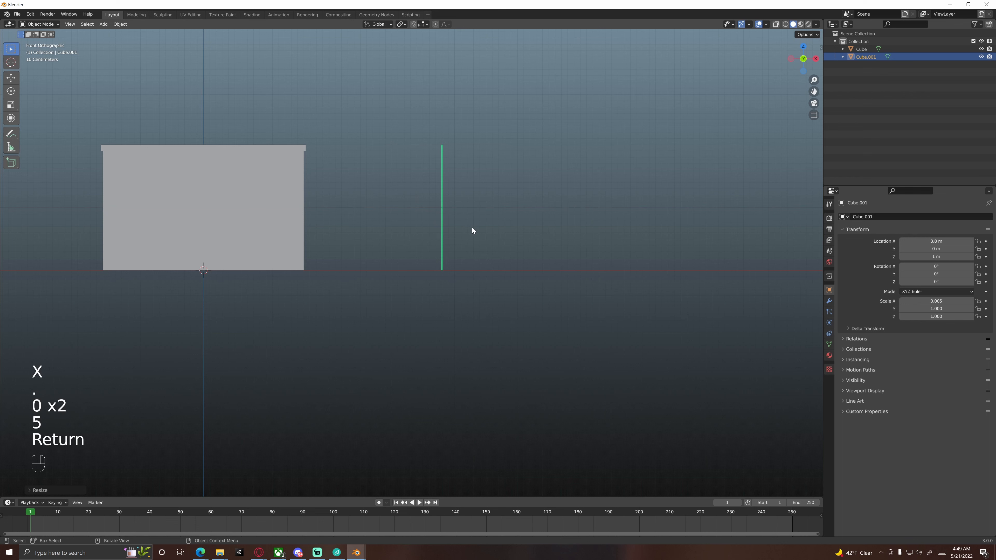
Scale the thin sheet by 0.05 along Y in side view to make a narrow upright strip
key(KP_3)
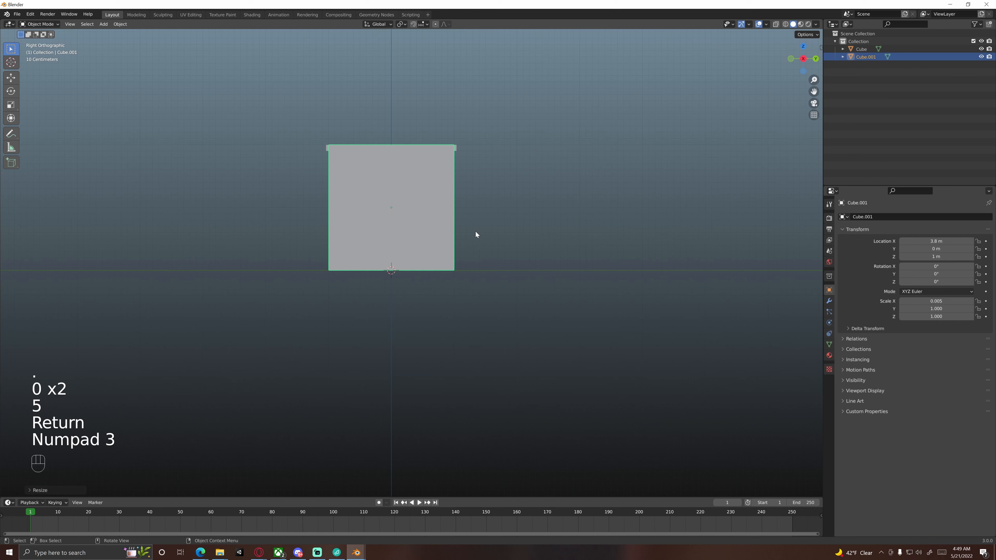
text(sy)
text(.)
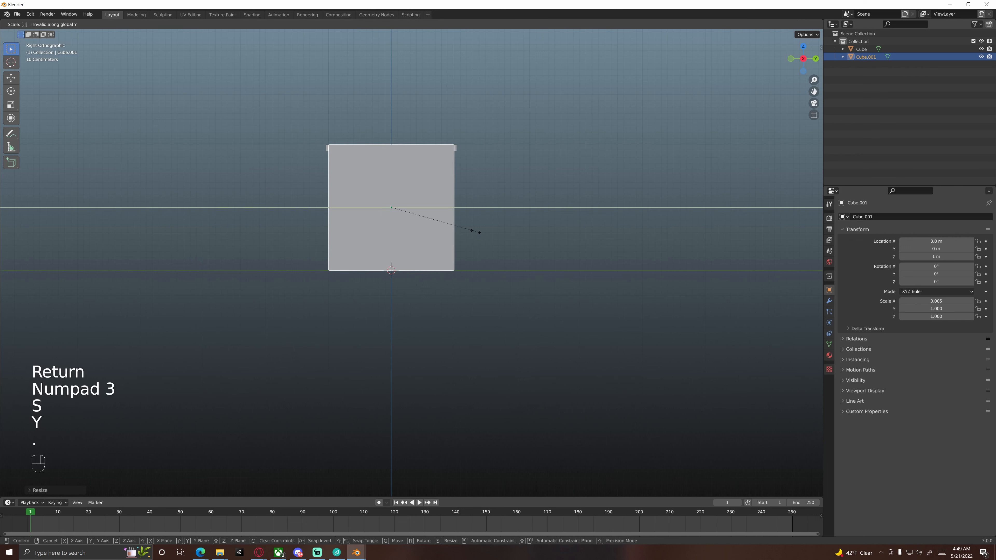
text(05)
key(Return)
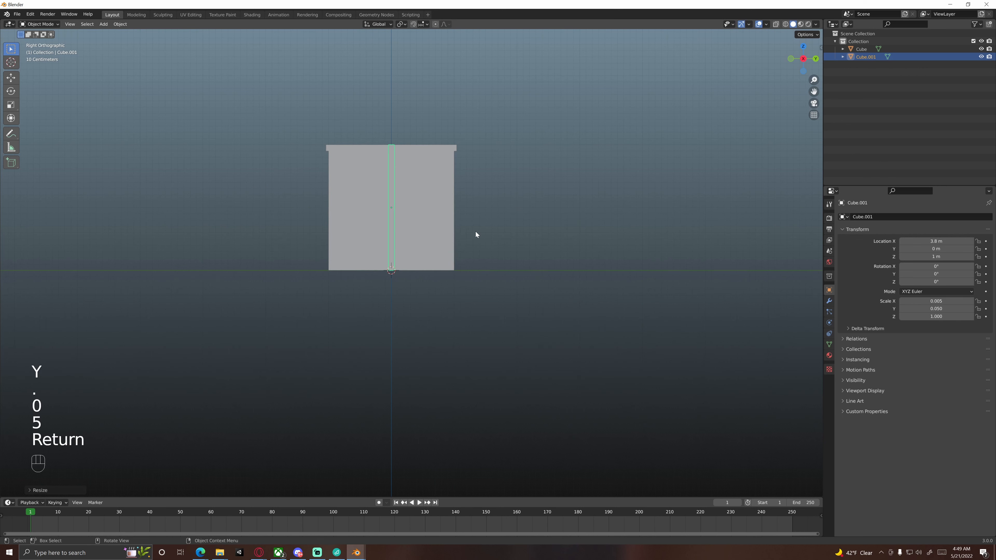
Move the strip along X to 1.7 m in front view, close to the dumpster body's end wall
scroll(454, 229, up, 1)
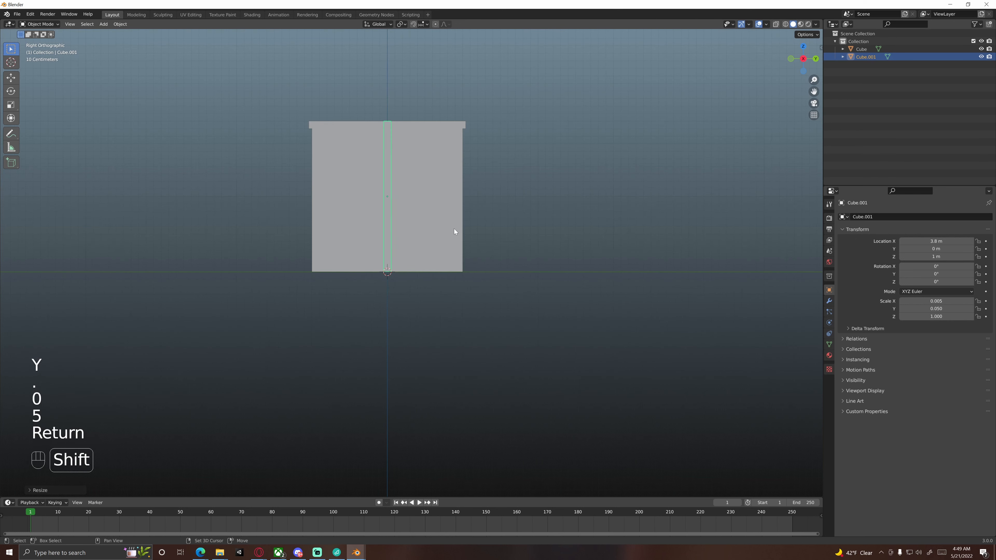
scroll(474, 242, up, 4)
shift+middle_drag(475, 241, 501, 267)
key(KP_1)
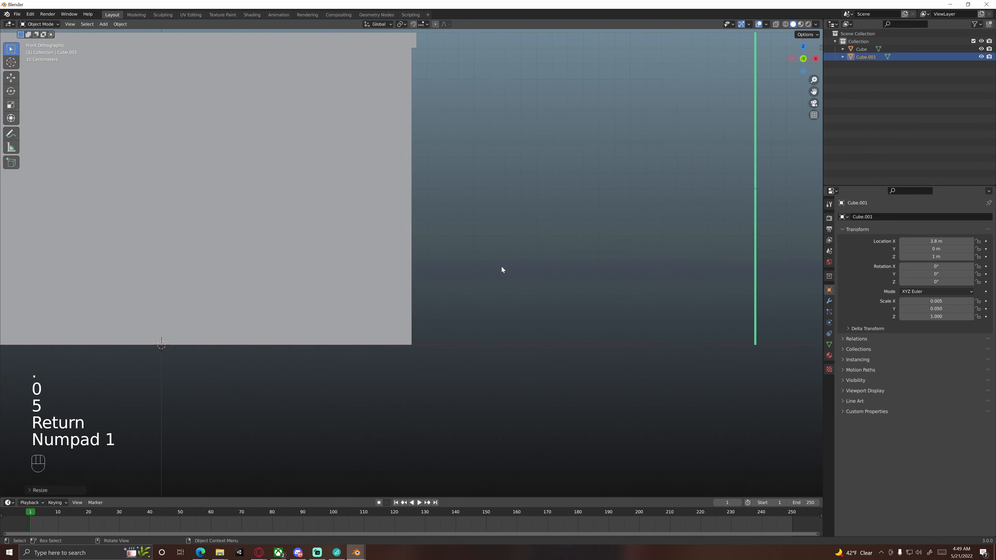
scroll(509, 254, down, 3)
key(g)
key(x)
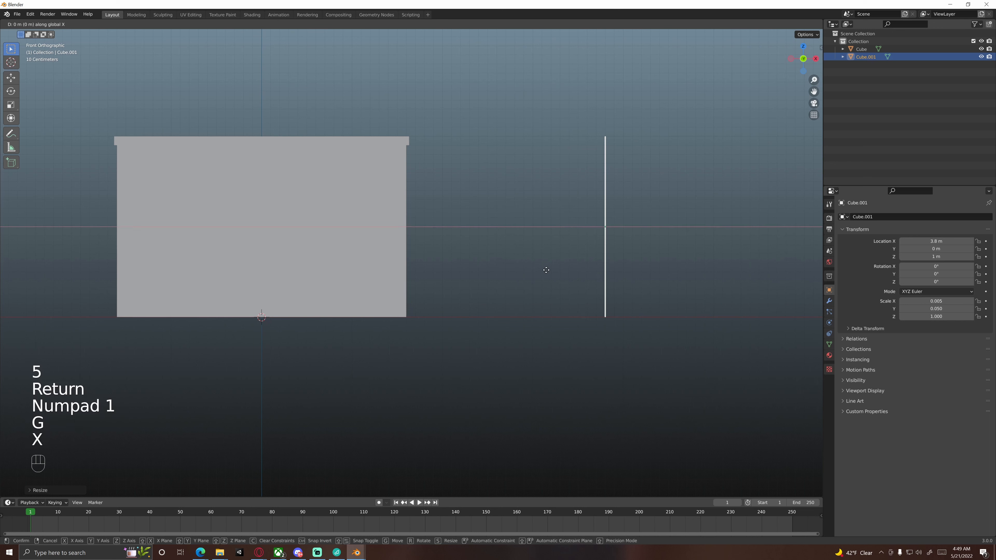
key(ctrl)
click(359, 270)
Move the strip along X to 1.61 m, tucking it under the rim's overhang
scroll(435, 223, up, 5)
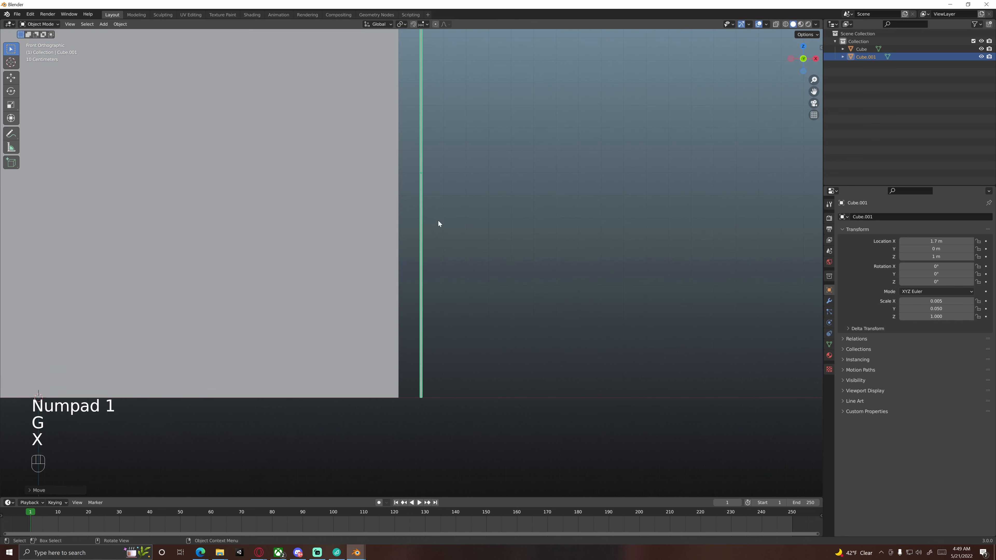
shift+middle_drag(419, 164, 447, 283)
scroll(447, 280, up, 3)
shift+middle_drag(470, 138, 447, 260)
shift+scroll(451, 264, up, 3)
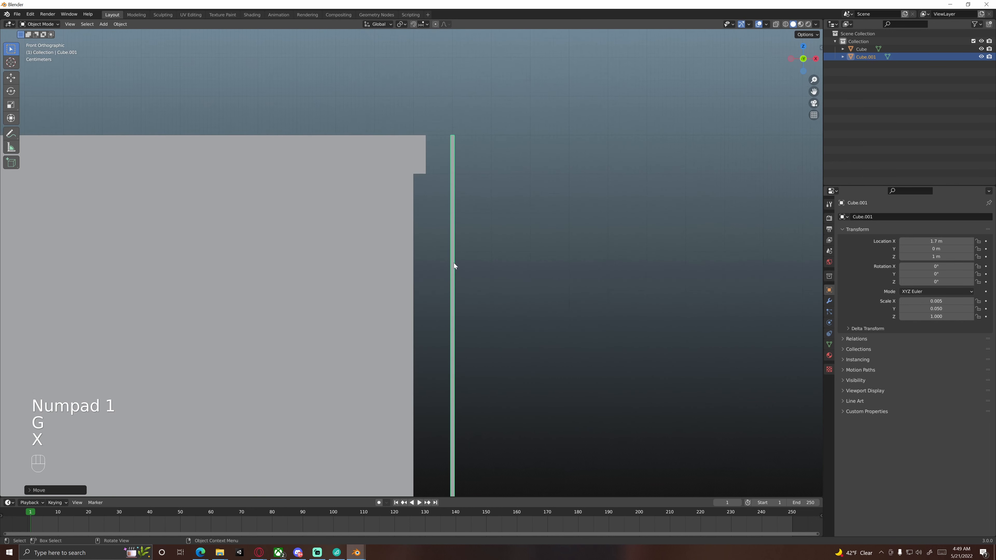
scroll(457, 245, up, 4)
key(g)
key(x)
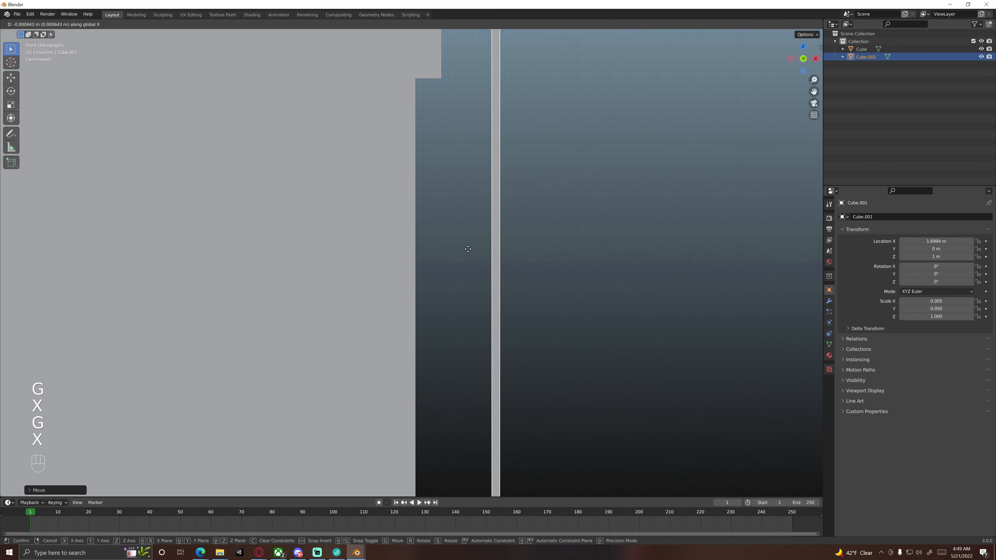
key(ctrl)
click(411, 262)
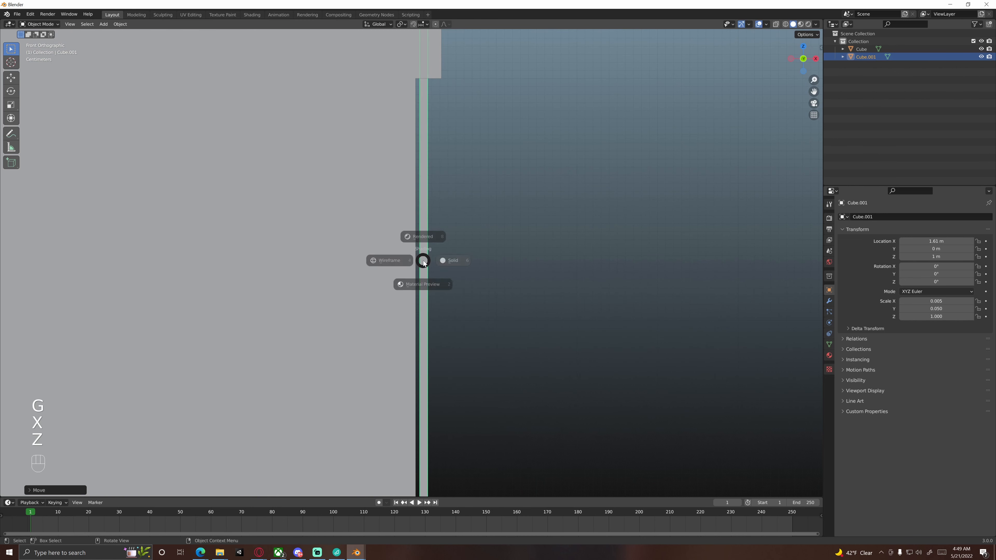
Move the strip along X to 1.605 m in wireframe shading so it sits flush against the end wall
click(377, 262)
scroll(451, 235, up, 8)
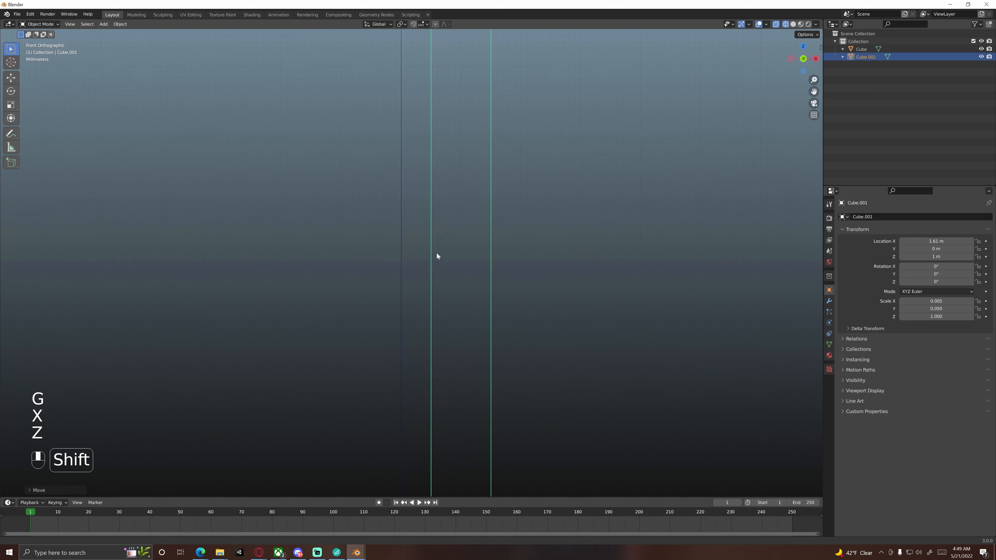
key(g)
key(x)
key(ctrl)
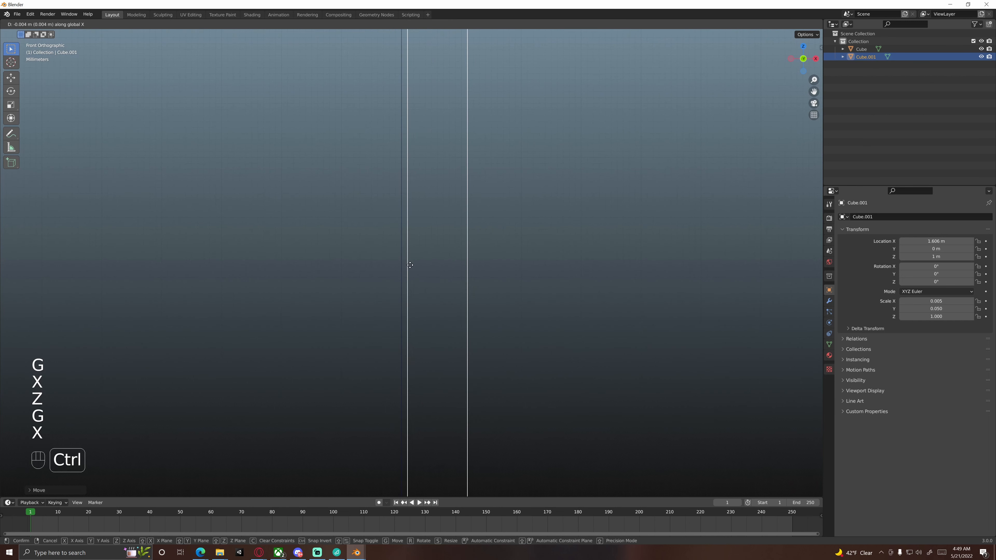
click(408, 266)
Check the contact between strip and wall up close, and return the viewport to solid shading
scroll(407, 253, up, 4)
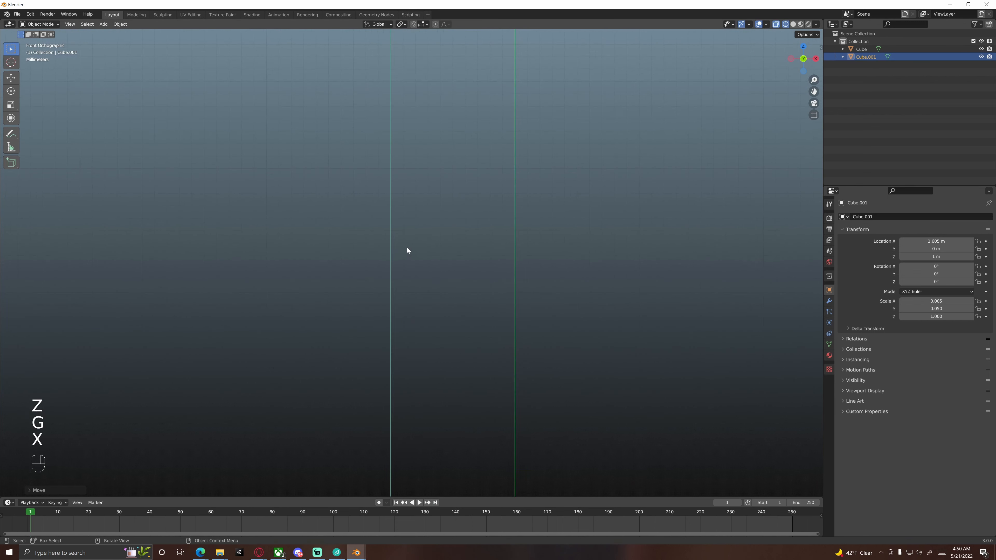
scroll(404, 250, up, 5)
scroll(396, 250, down, 9)
key(z)
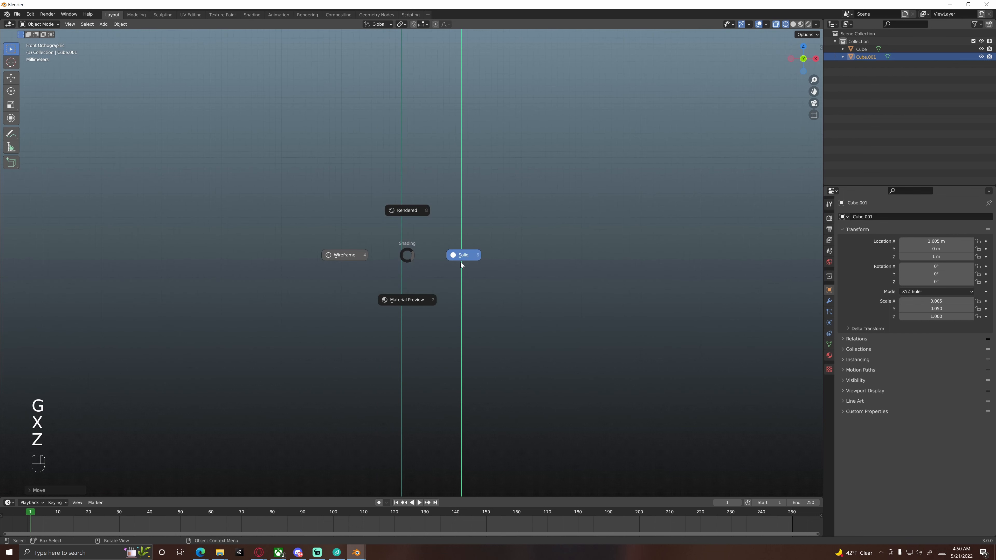
click(461, 262)
scroll(438, 277, up, 6)
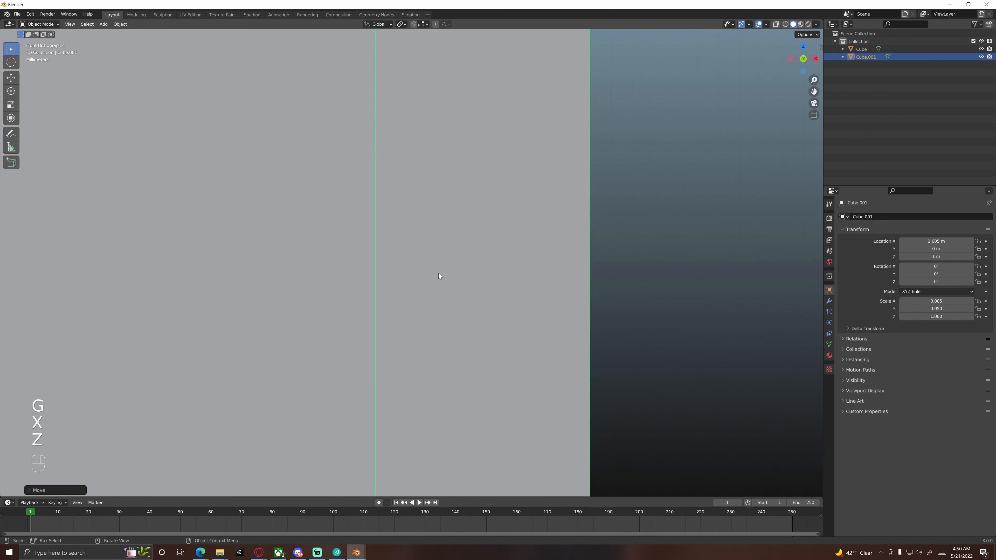
Move the strip along Y to -0.9 m in right side view, near the end wall's vertical edge
scroll(440, 274, down, 20)
middle_drag(460, 260, 452, 278)
scroll(426, 269, down, 5)
scroll(426, 270, down, 2)
key(KP_3)
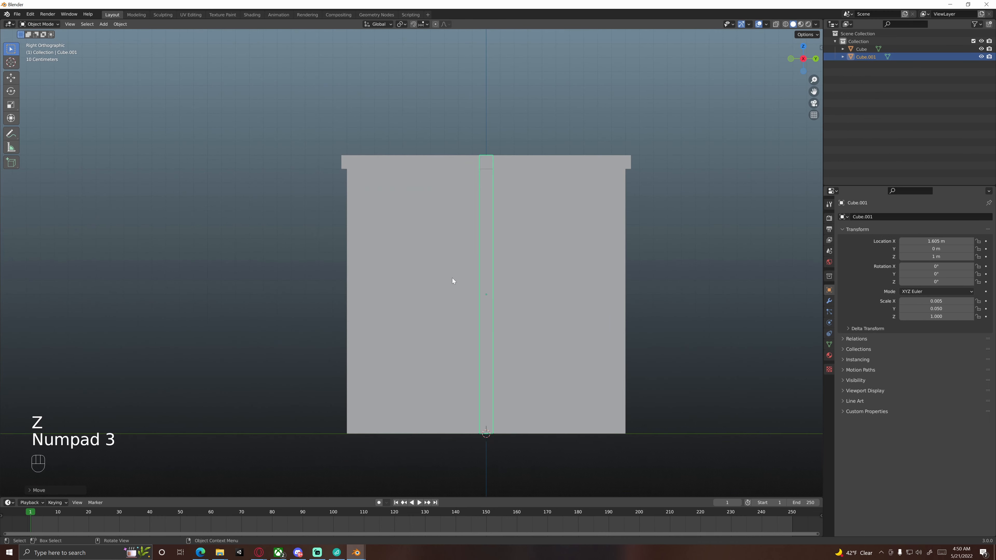
key(g)
key(y)
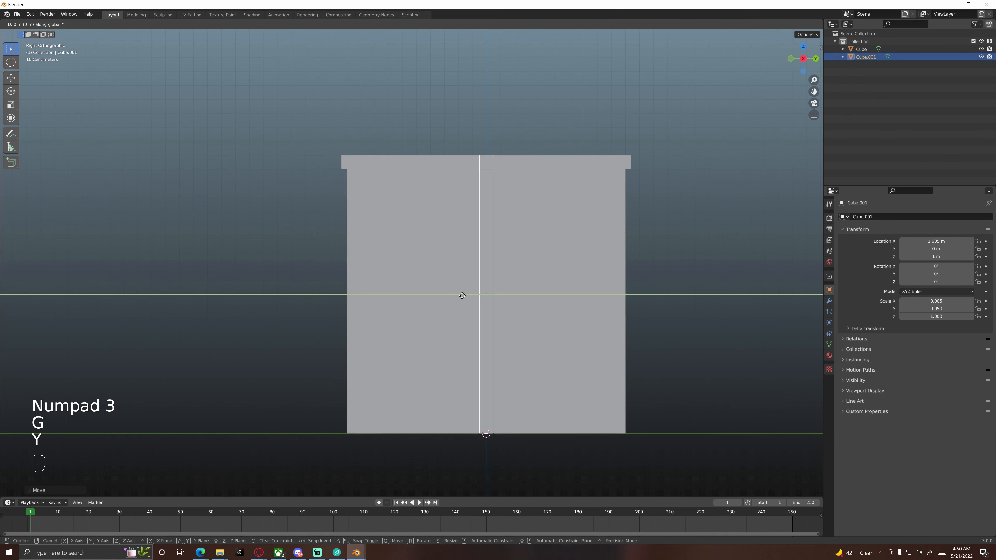
ctrl+click(334, 305)
Move the strip along Y to -0.95 m to align its side with the dumpster body's corner
shift+middle_drag(338, 282, 429, 290)
scroll(428, 267, up, 9)
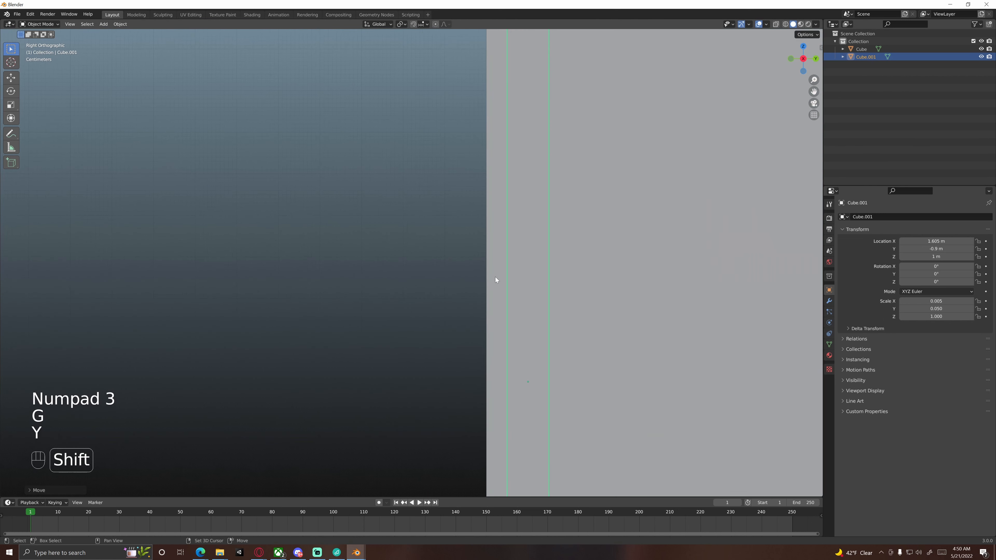
shift+middle_drag(496, 277, 452, 288)
key(g)
key(y)
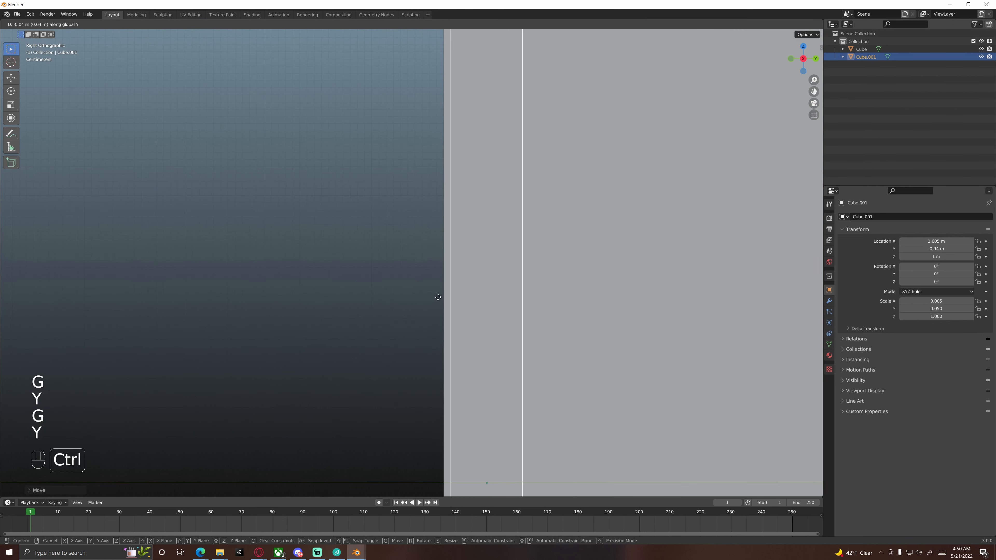
ctrl+click(432, 299)
scroll(452, 298, down, 5)
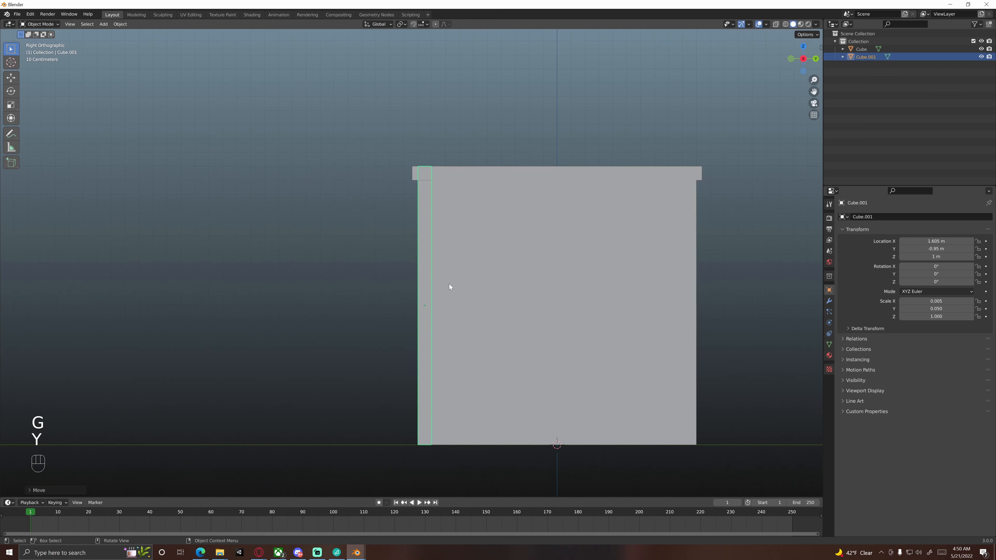
Edit the strip's mesh and lower its top face along Z toward the underside of the rim
key(Tab)
middle_drag(446, 289, 436, 273)
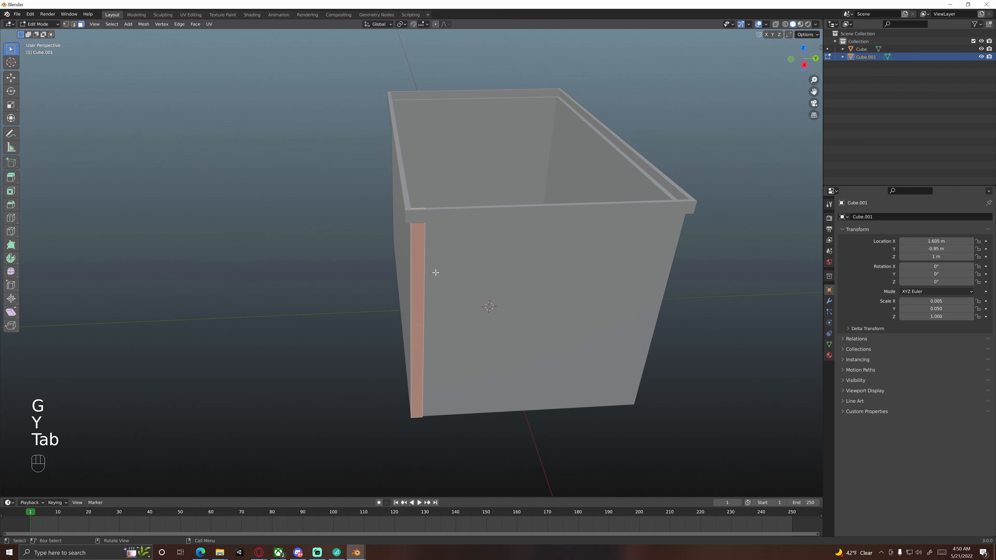
click(420, 210)
scroll(427, 224, up, 5)
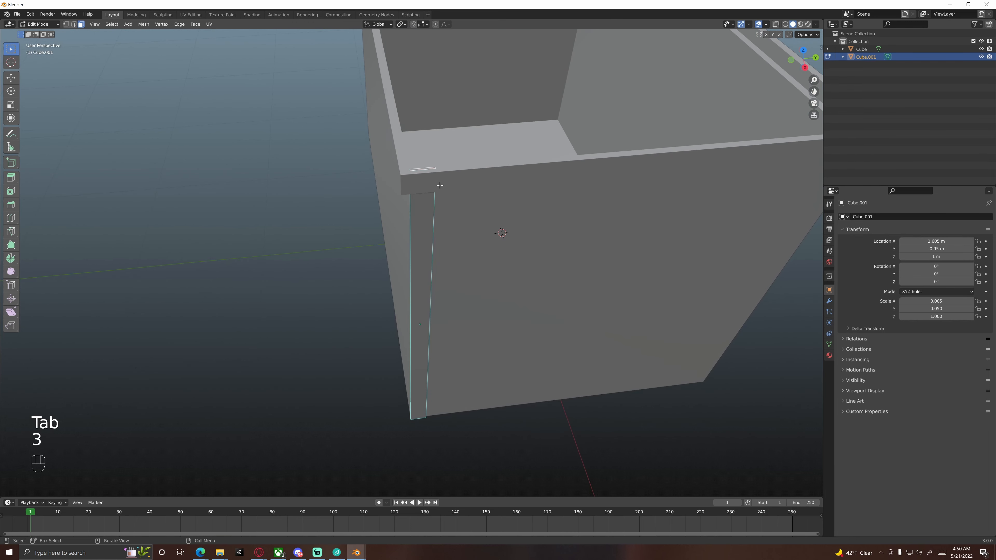
key(KP_3)
key(g)
key(z)
key(ctrl)
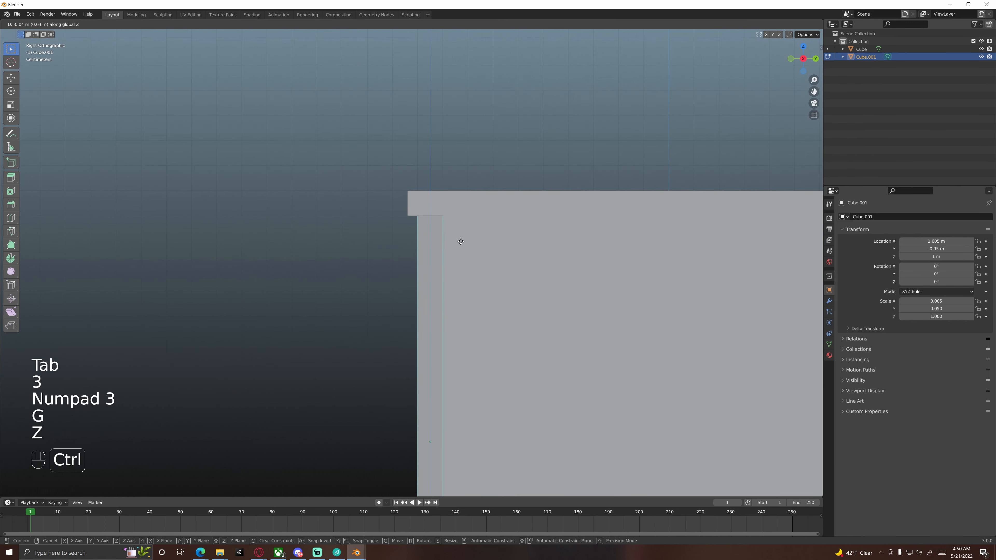
click(458, 252)
Lower the strip's top face another 0.01 m along Z in wireframe shading to meet the rim's underside
key(z)
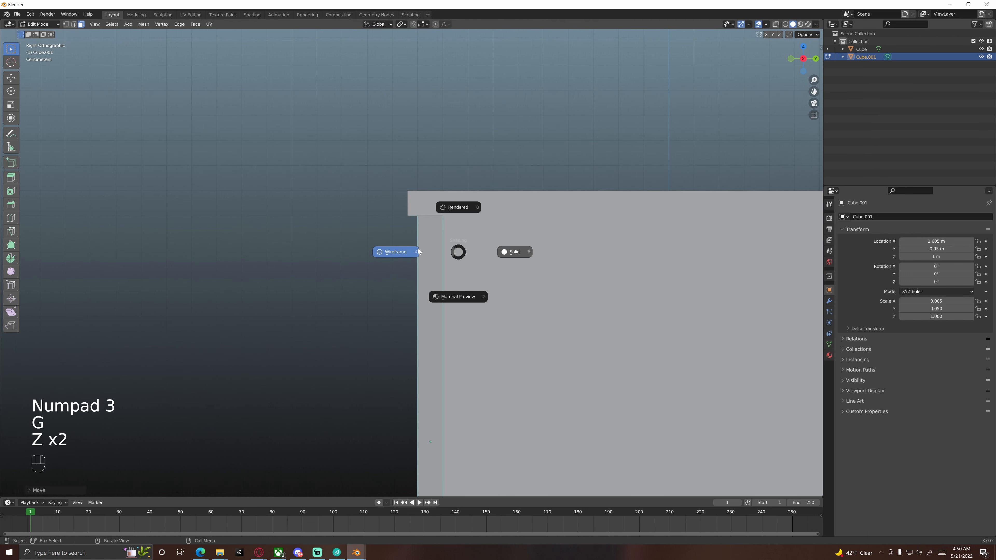
click(420, 251)
scroll(445, 236, up, 5)
shift+middle_drag(479, 181, 442, 231)
key(g)
key(z)
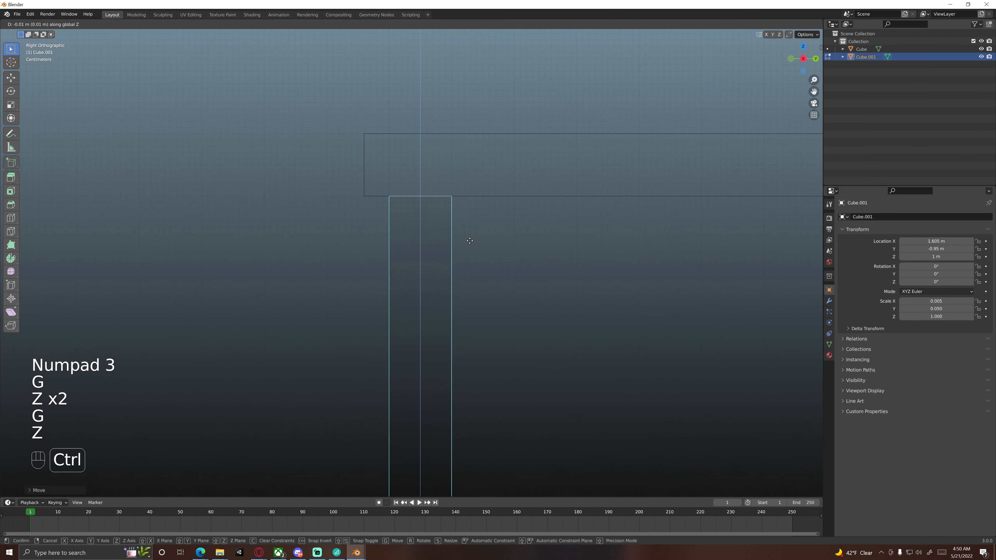
ctrl+click(469, 242)
scroll(463, 244, down, 3)
scroll(437, 224, up, 4)
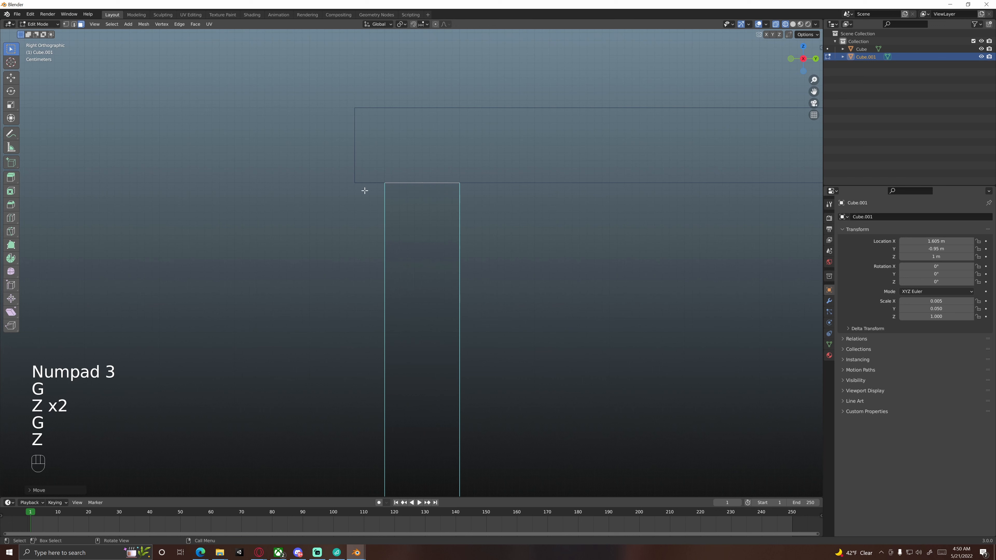
Return the viewport to solid shading and leave mesh editing for the corner strip
mouse_move(475, 190)
middle_down()
mouse_move(465, 227)
mouse_move(471, 268)
middle_up()
key(z)
click(490, 311)
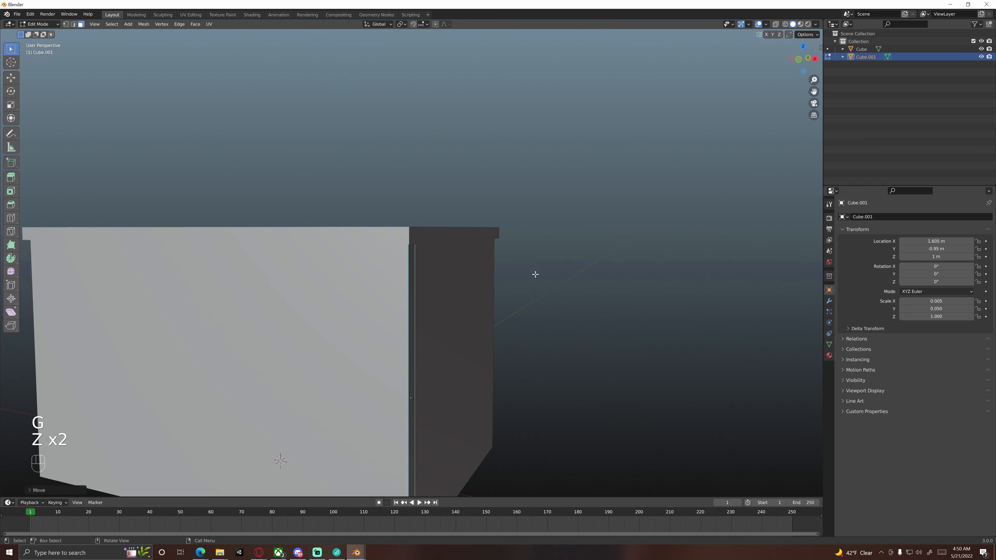
scroll(534, 273, down, 3)
scroll(503, 301, up, 2)
key(Tab)
shift+middle_drag(487, 305, 471, 263)
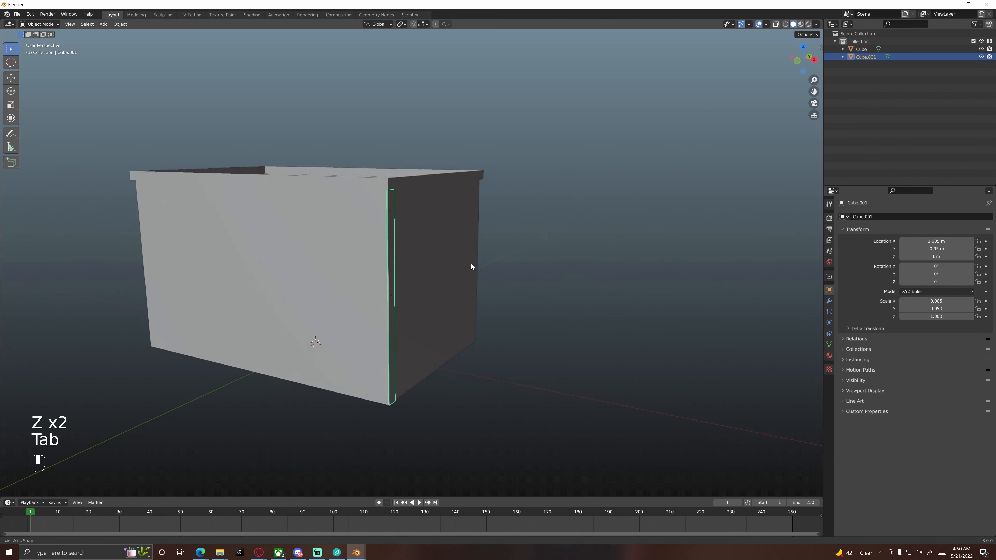
Extrude the strip's narrow face at the dumpster's corner 0.01 m outward along negative Y
scroll(443, 261, up, 4)
key(Tab)
scroll(438, 279, up, 2)
scroll(438, 279, up, 2)
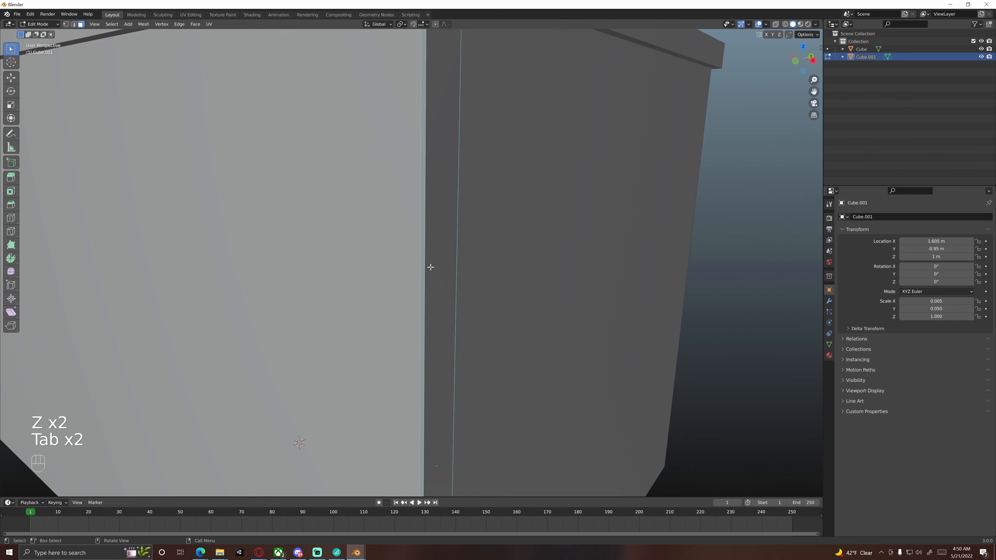
scroll(429, 260, down, 2)
key(3)
click(418, 251)
scroll(425, 265, up, 2)
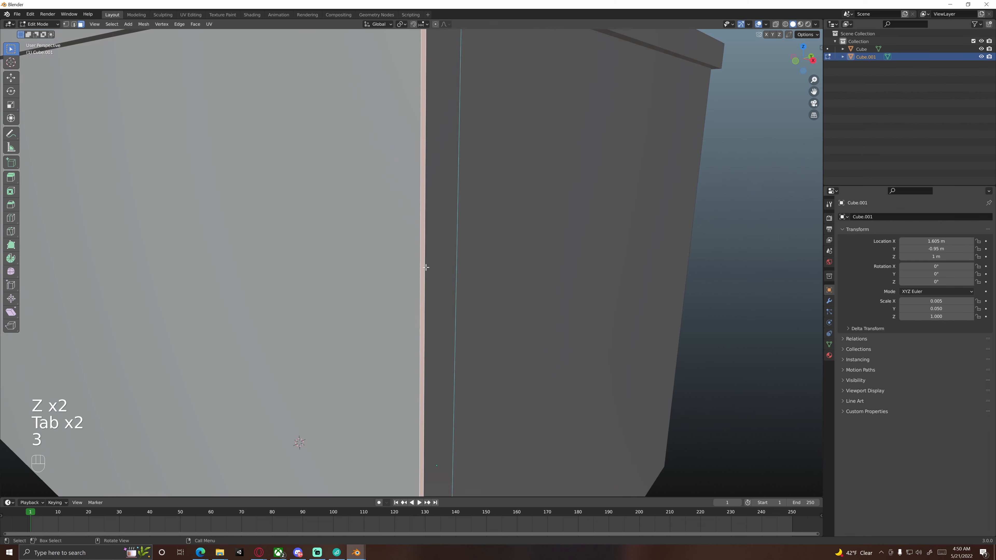
middle_drag(425, 264, 423, 294)
key(KP_3)
scroll(422, 253, up, 3)
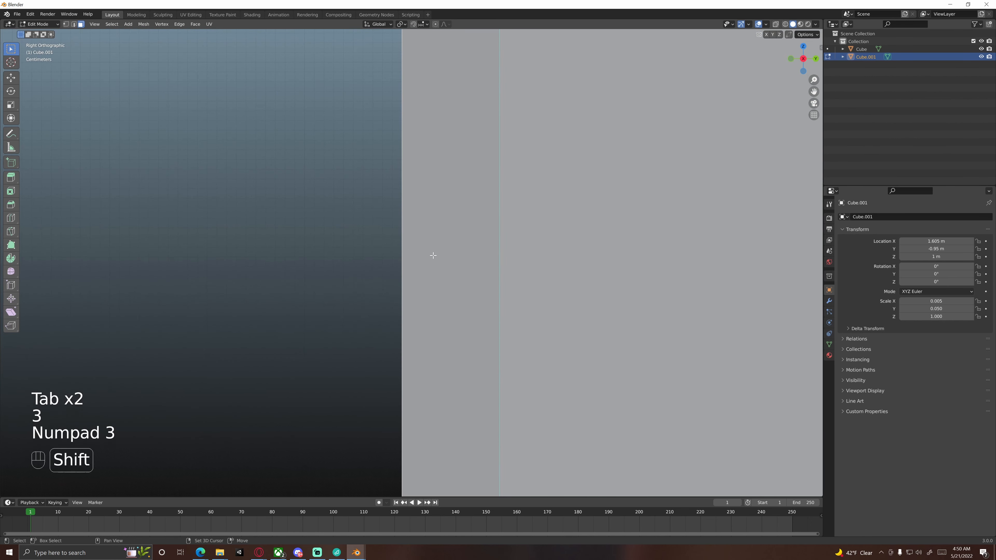
shift+middle_drag(437, 256, 435, 316)
key(e)
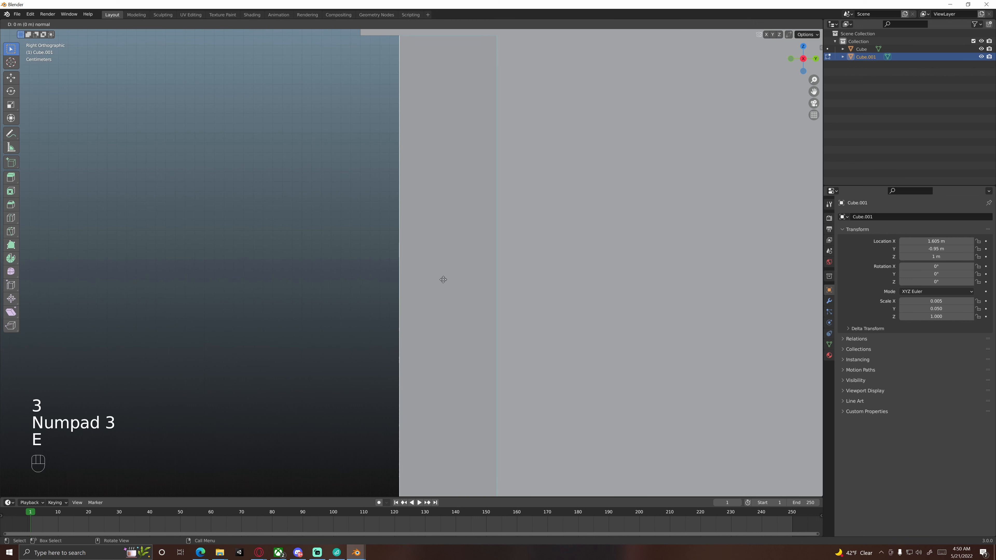
key(y)
key(ctrl)
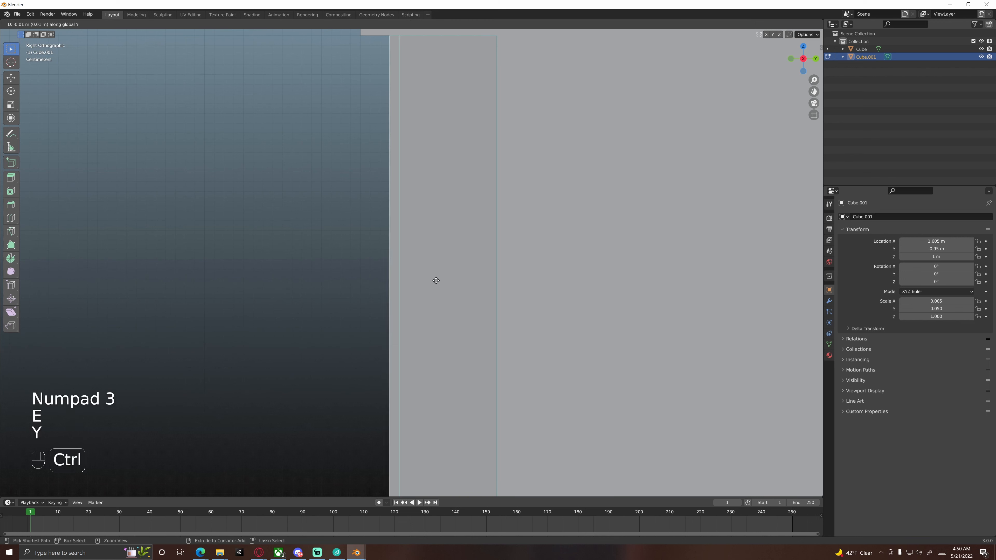
click(437, 281)
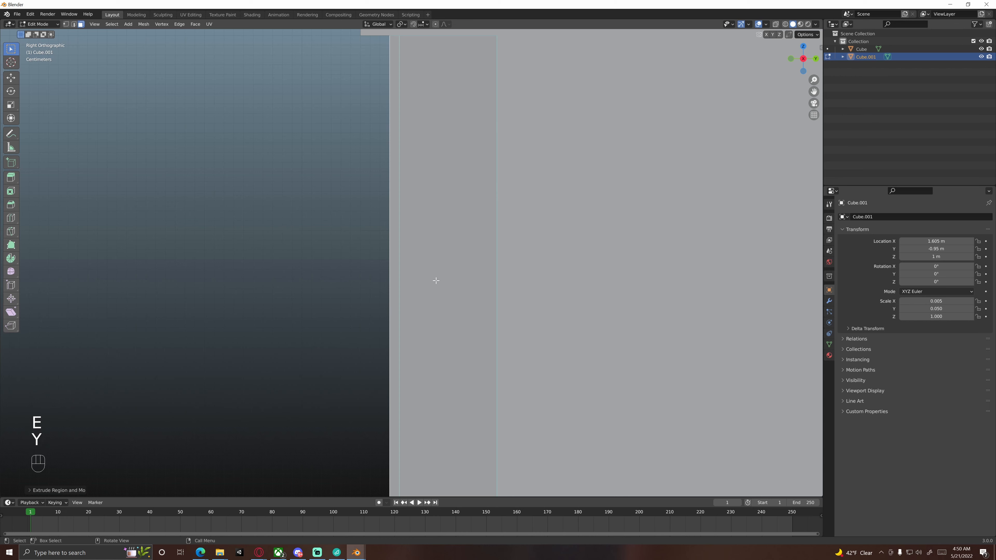
Extrude the strip's narrow side face 0.1 m along negative X to wrap the dumpster's corner, and leave mesh editing
middle_drag(435, 280, 406, 285)
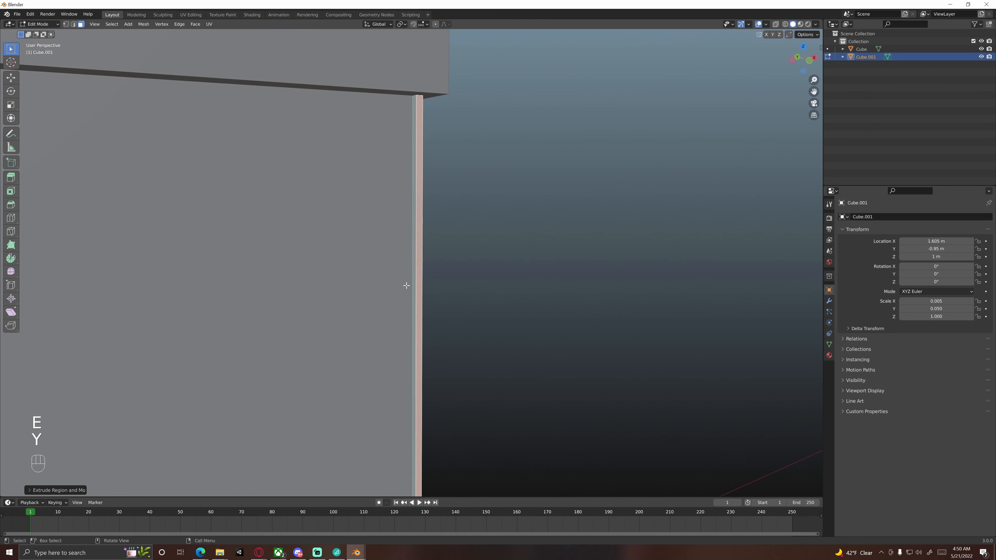
click(415, 278)
key(KP_1)
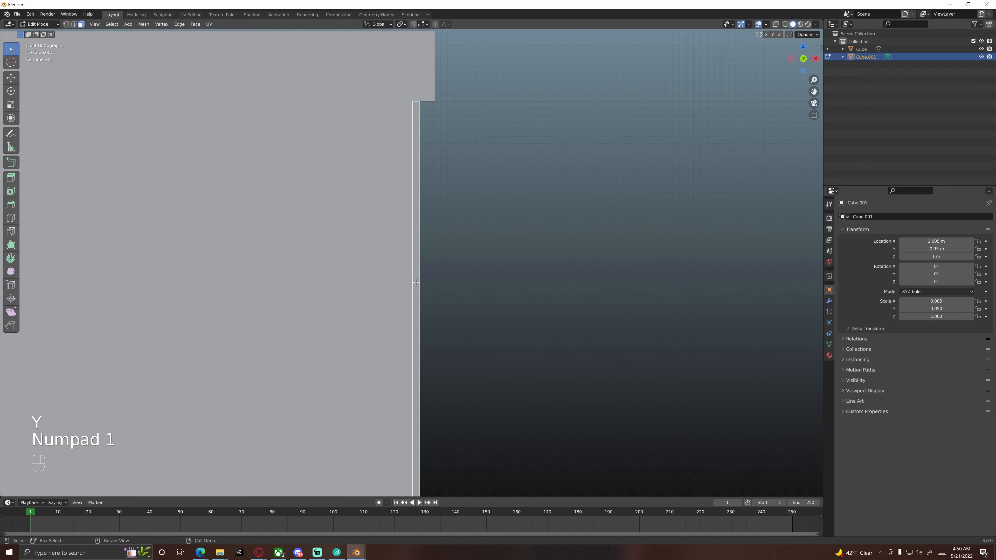
shift+middle_drag(414, 275, 460, 261)
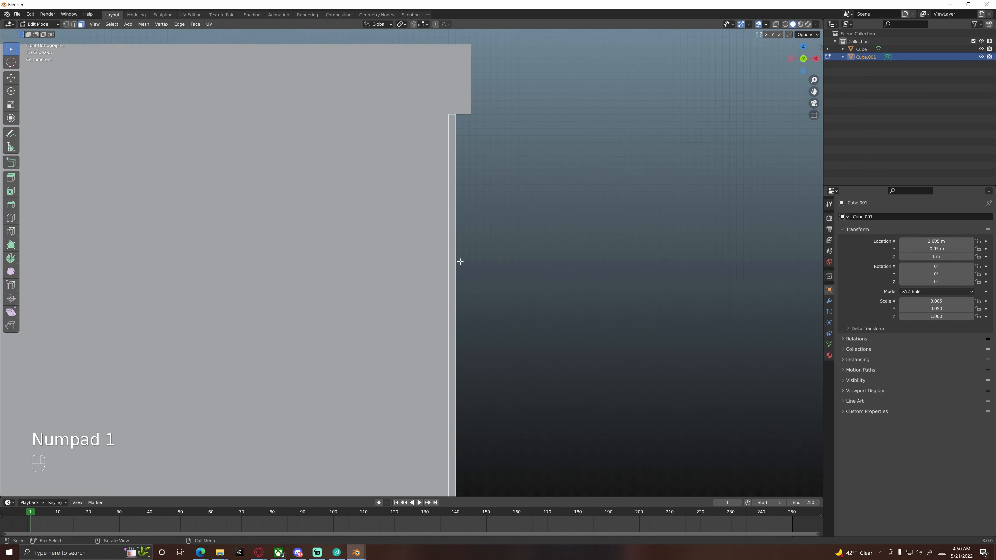
scroll(483, 269, down, 3)
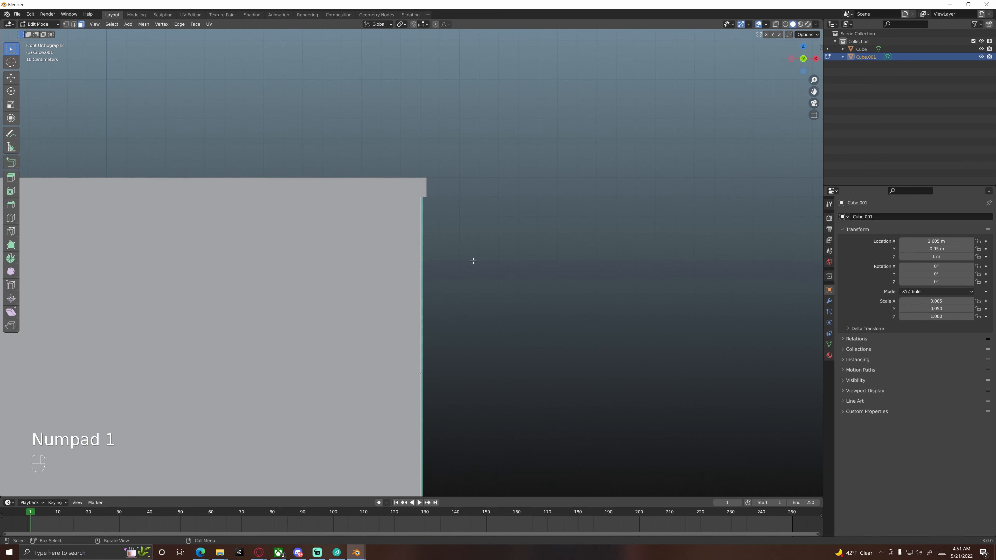
key(e)
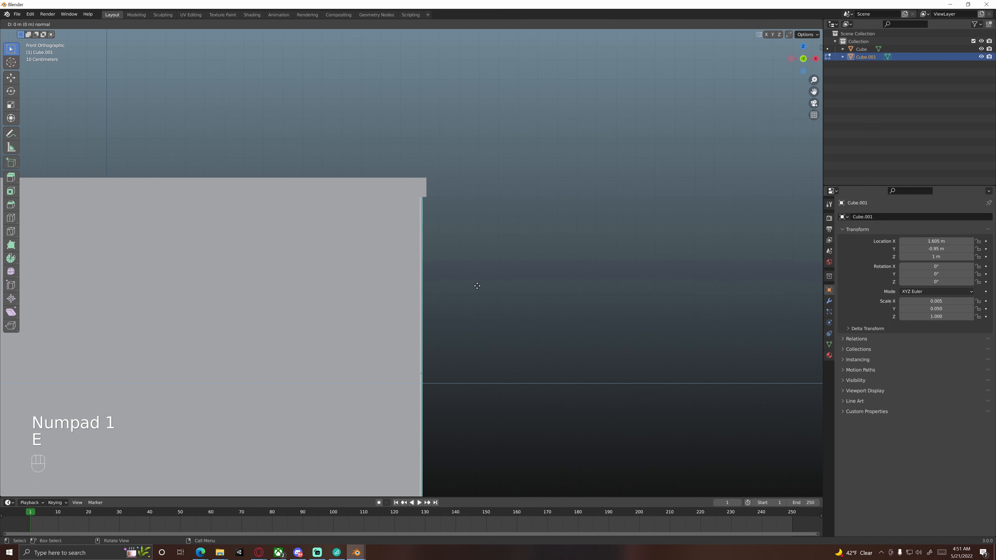
key(x)
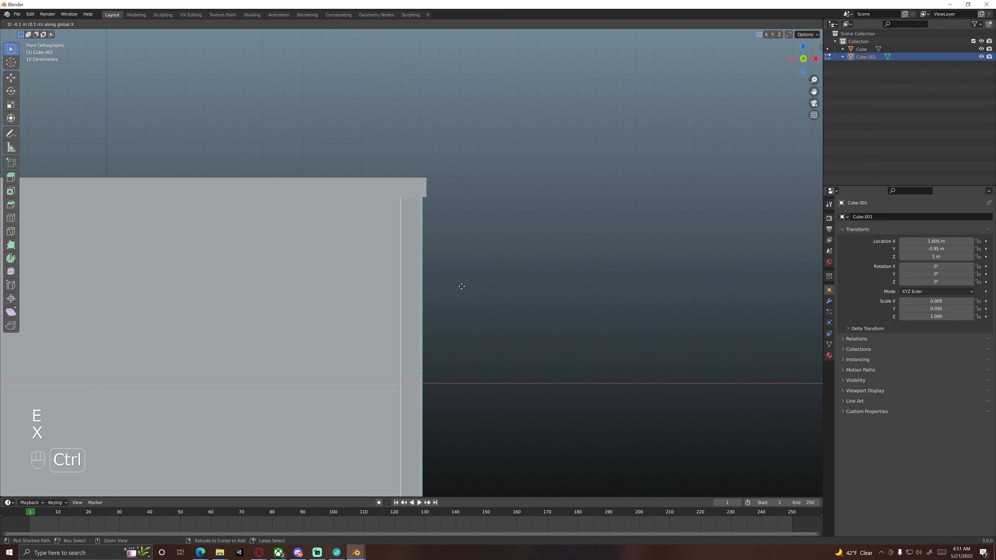
click(461, 286)
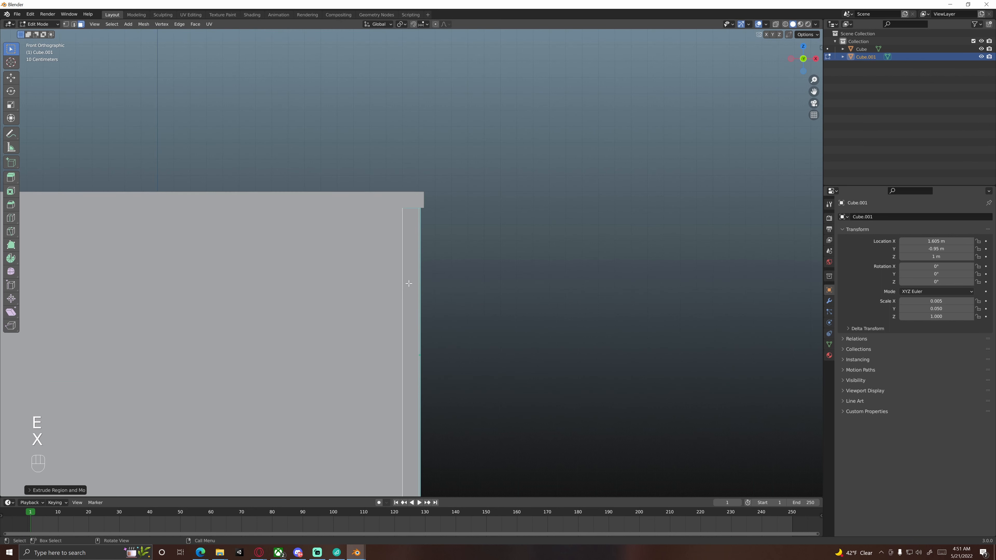
middle_drag(460, 285, 398, 261)
middle_drag(420, 269, 373, 278)
key(Tab)
scroll(421, 287, down, 4)
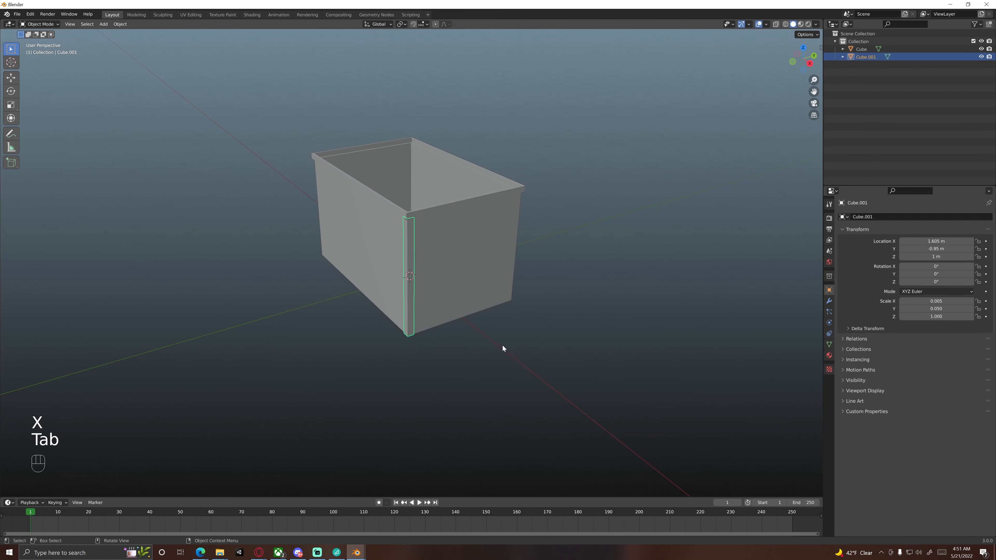
Edit the corner strip's mesh and display it in wireframe shading from inside the dumpster
click(503, 345)
middle_drag(459, 297, 369, 259)
scroll(402, 271, up, 3)
click(396, 242)
key(Tab)
middle_drag(420, 241, 416, 263)
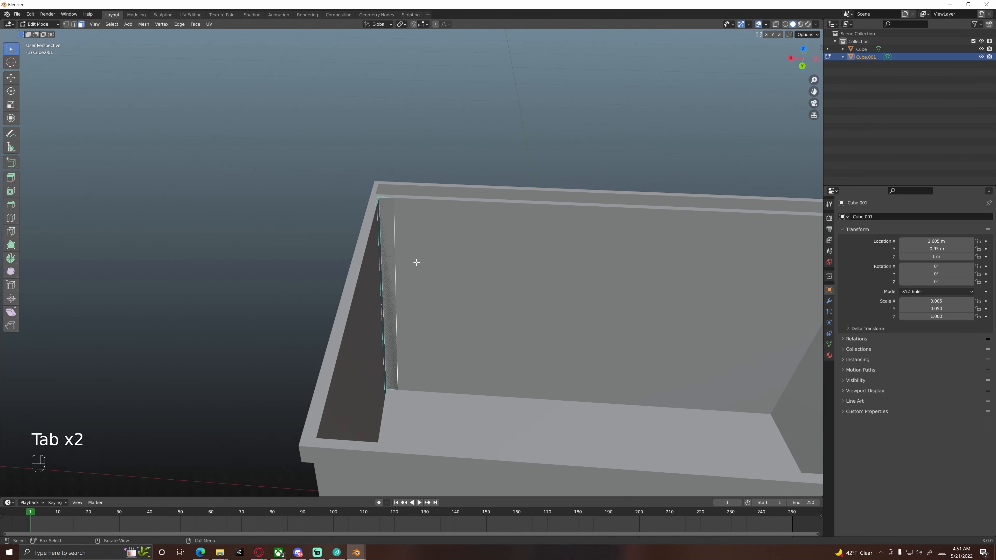
scroll(416, 262, up, 4)
shift+middle_drag(345, 211, 446, 295)
middle_drag(446, 295, 423, 316)
scroll(423, 289, up, 5)
scroll(423, 281, down, 3)
shift+middle_drag(422, 254, 422, 272)
scroll(422, 272, up, 3)
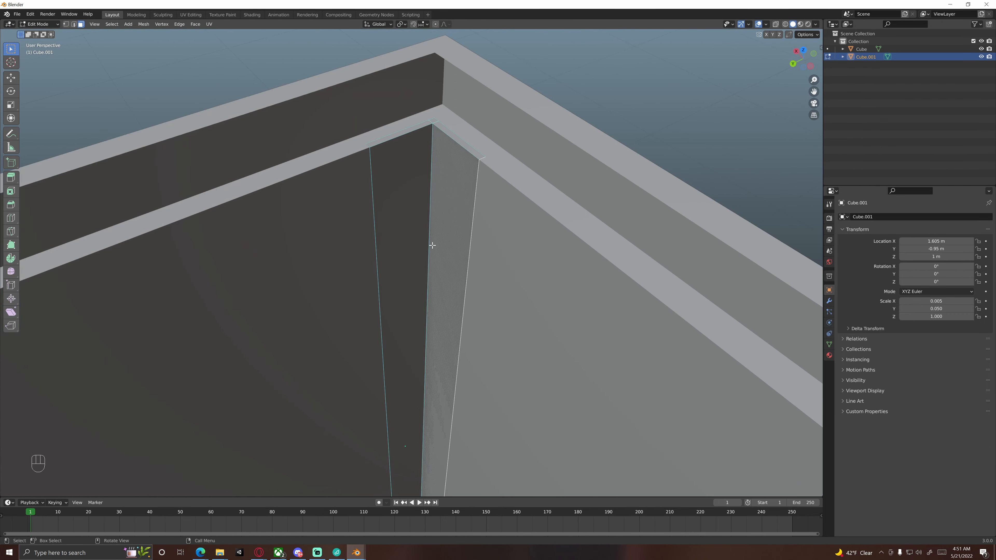
key(z)
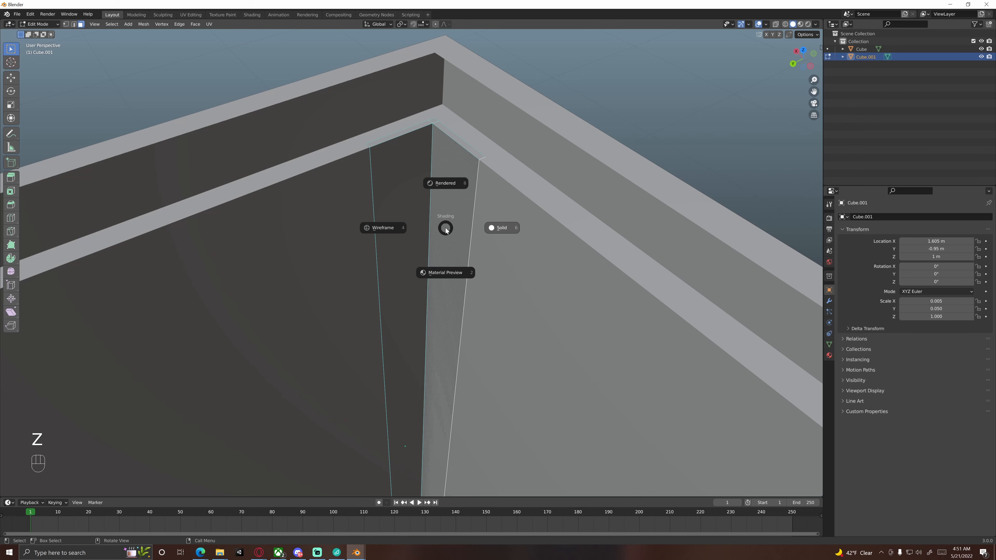
click(389, 229)
Delete the corner strip's hidden inner faces against the dumpster body, and return to Object Mode in solid shading
shift+middle_drag(439, 202, 421, 157)
click(457, 168)
shift+click(409, 159)
scroll(404, 255, up, 1)
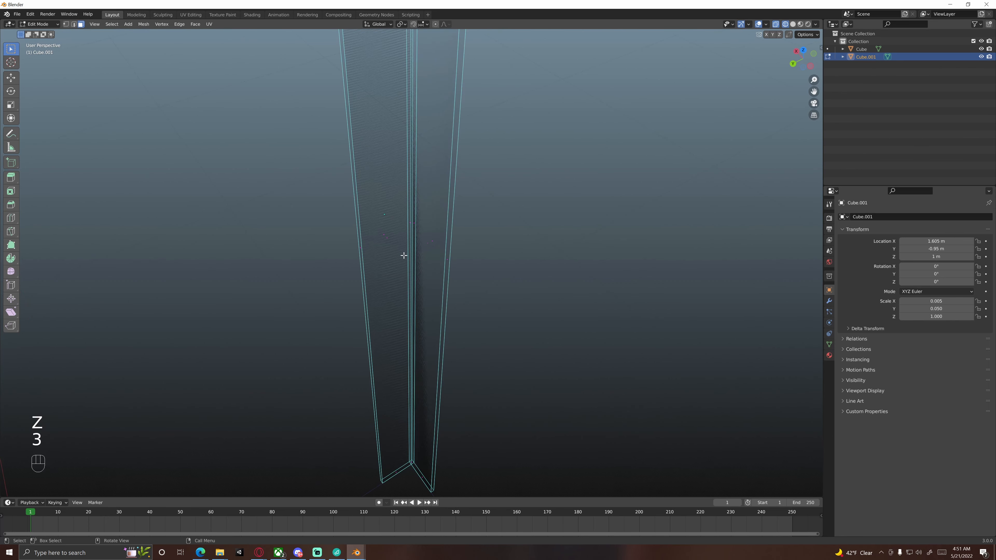
shift+click(390, 242)
shift+click(425, 252)
mouse_move(425, 251)
middle_down()
mouse_move(460, 265)
mouse_move(432, 260)
mouse_move(442, 236)
mouse_move(505, 241)
mouse_move(480, 254)
mouse_move(511, 201)
mouse_move(356, 259)
mouse_move(263, 233)
mouse_move(322, 218)
mouse_move(488, 223)
mouse_move(498, 248)
mouse_move(403, 258)
mouse_move(521, 220)
mouse_move(580, 218)
mouse_move(389, 252)
middle_up()
key(z)
click(534, 271)
scroll(471, 262, down, 3)
scroll(479, 254, down, 3)
key(x)
click(487, 249)
scroll(482, 255, down, 3)
key(Tab)
scroll(386, 279, down, 2)
scroll(390, 253, up, 4)
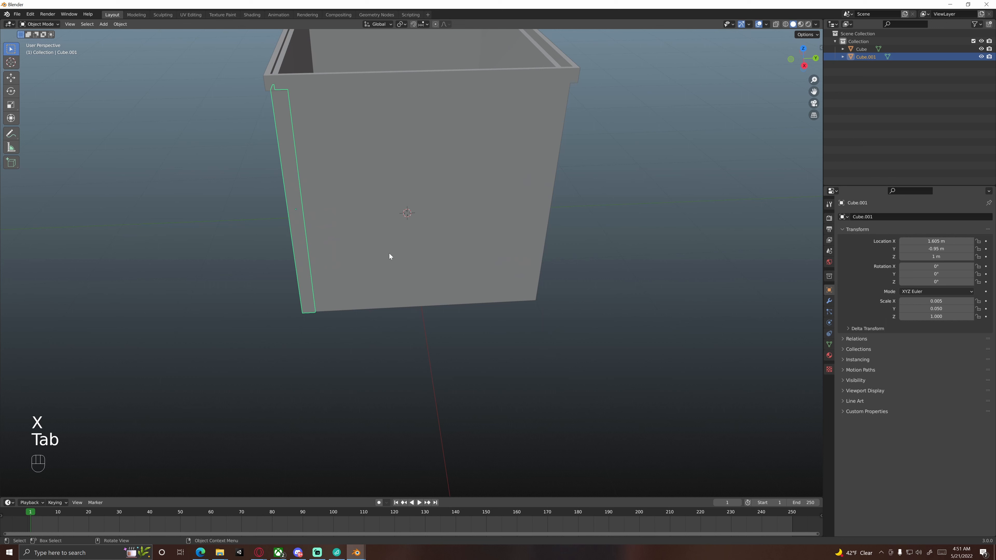
Set the transform pivot point to the 3D Cursor in the right orthographic view
key(KP_3)
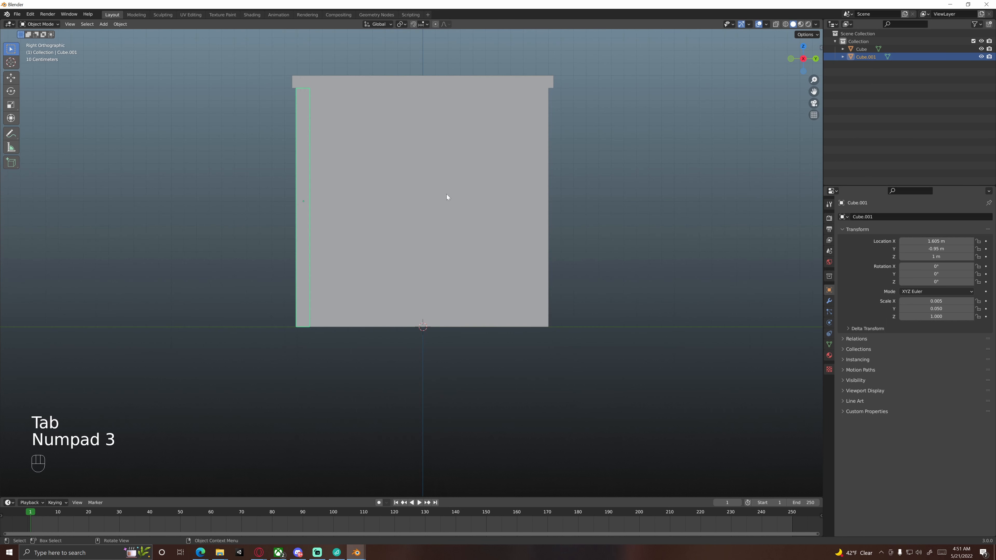
shift+middle_drag(447, 194, 413, 195)
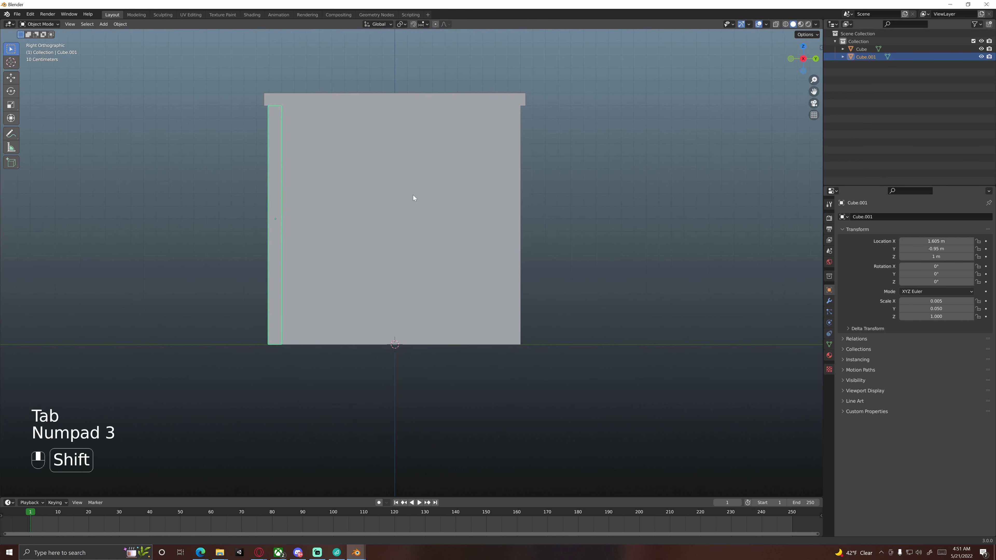
click(404, 25)
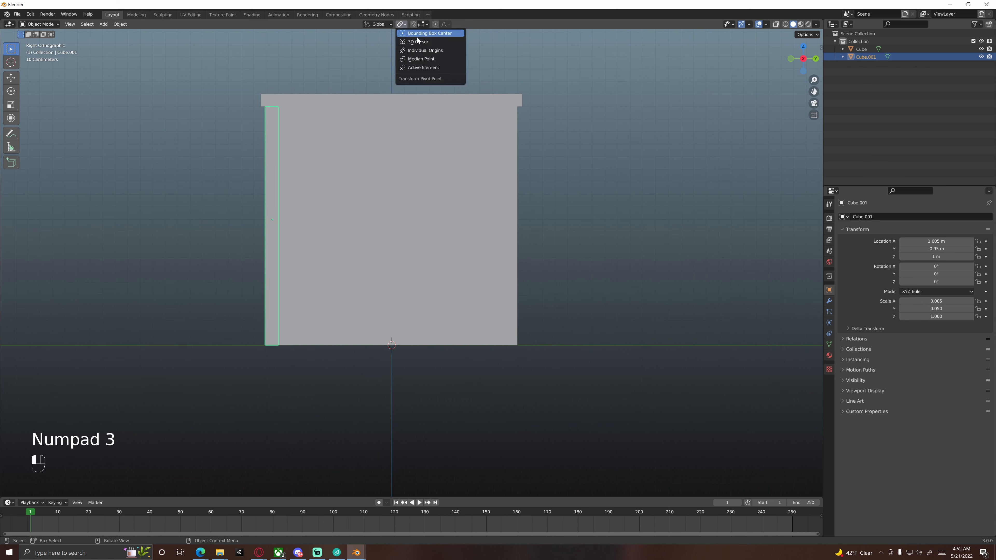
click(420, 41)
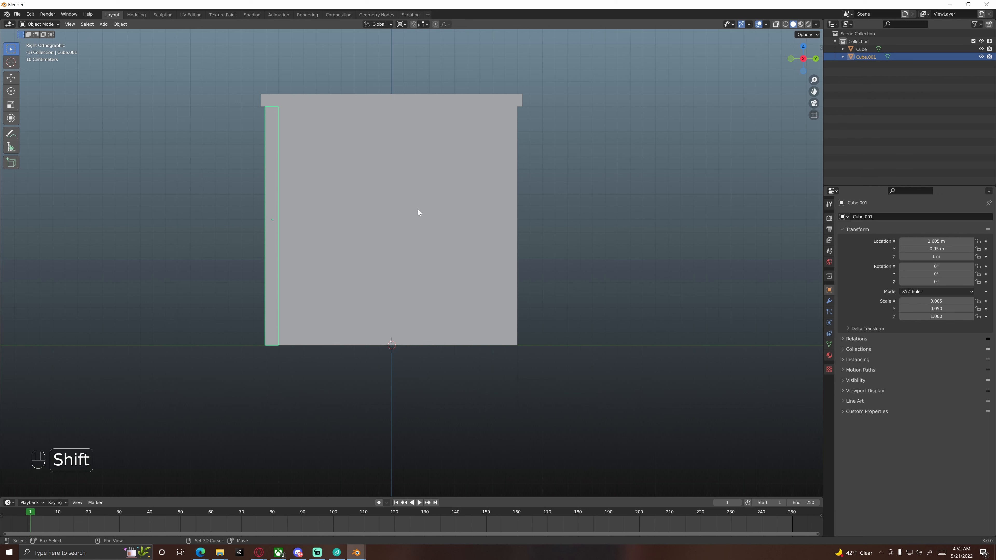
Duplicate the corner strip and mirror the copy to the opposite corner by scaling it -1 along Y, and deselect it
key(shift+d)
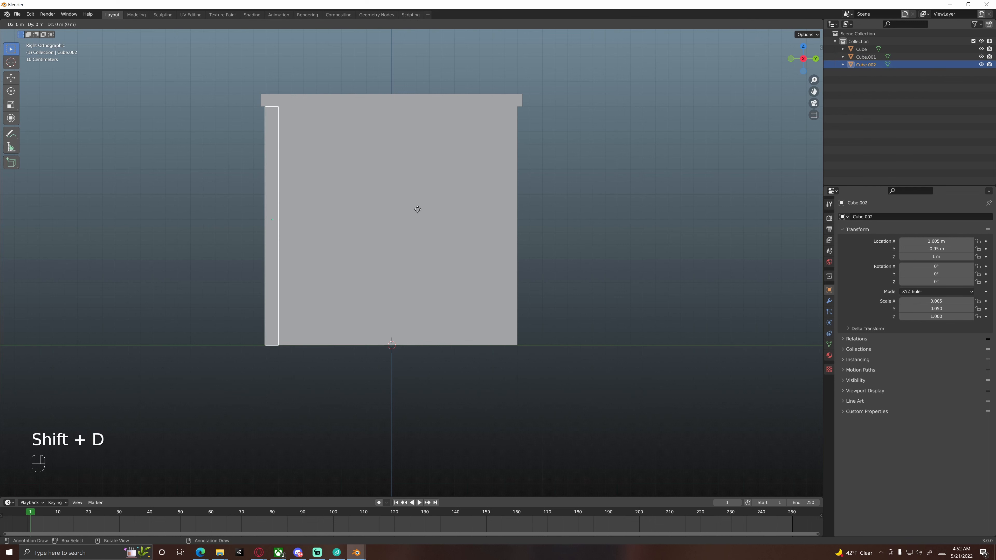
key(s)
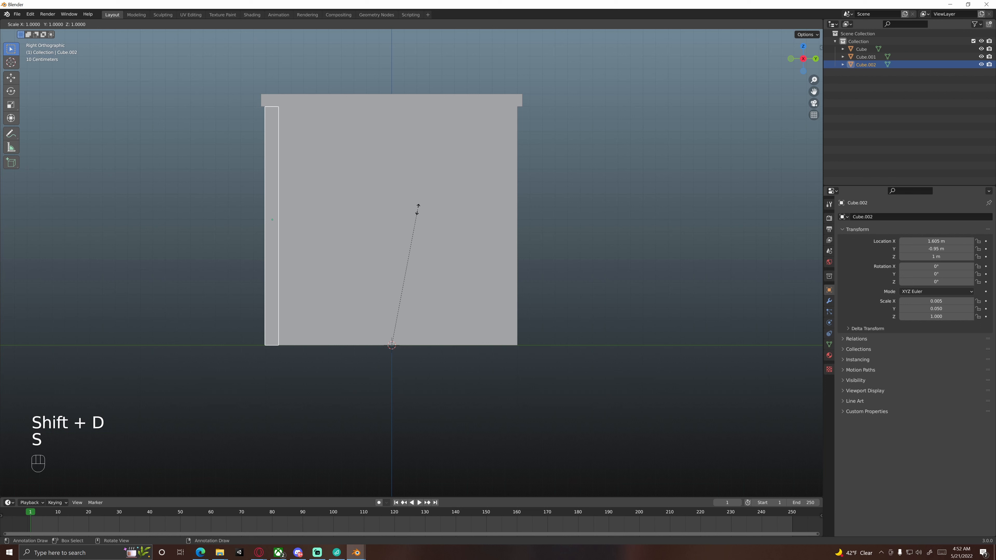
key(x)
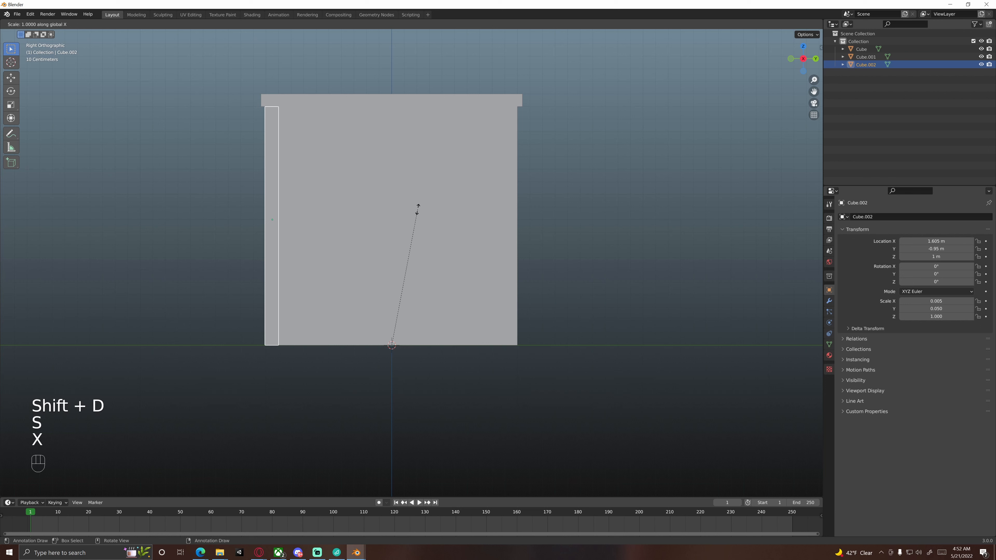
key(y)
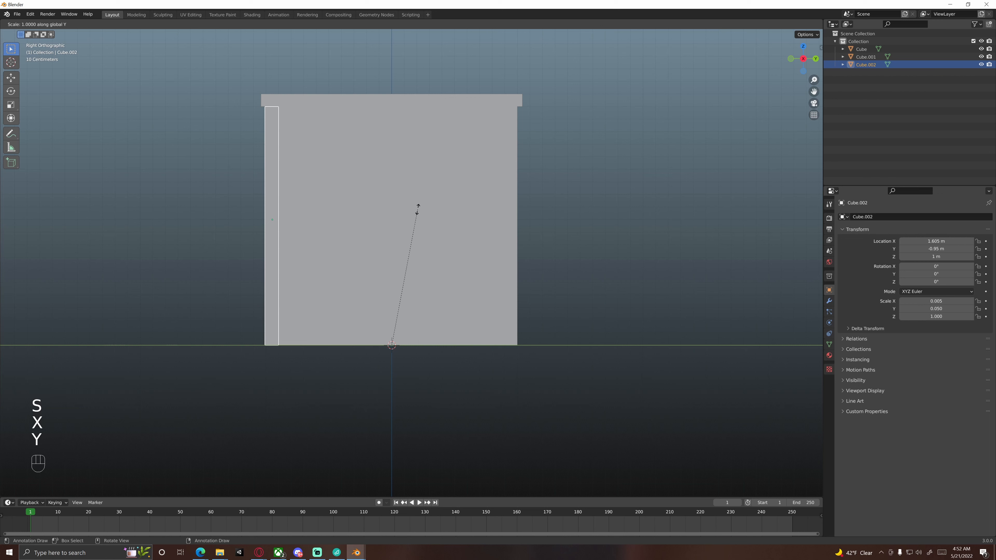
key(minus)
key(1)
key(Return)
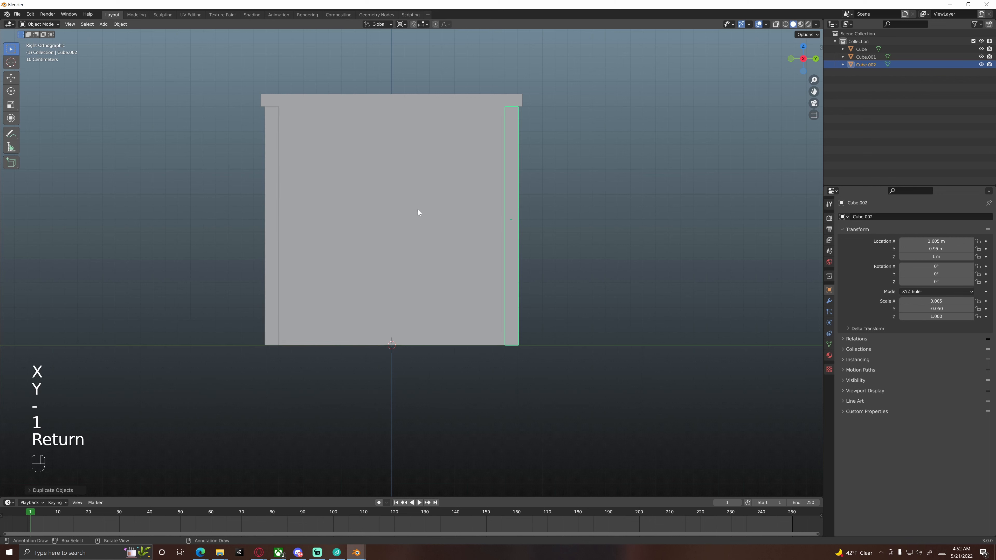
middle_drag(517, 165, 399, 238)
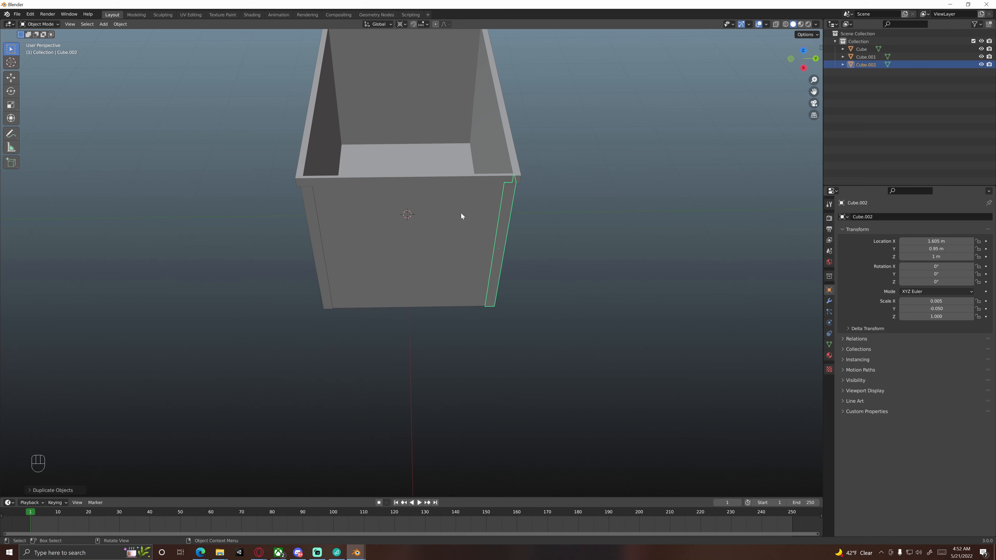
mouse_move(512, 215)
middle_down()
mouse_move(414, 198)
mouse_move(555, 191)
mouse_move(517, 214)
mouse_move(560, 206)
mouse_move(517, 226)
middle_up()
click(542, 202)
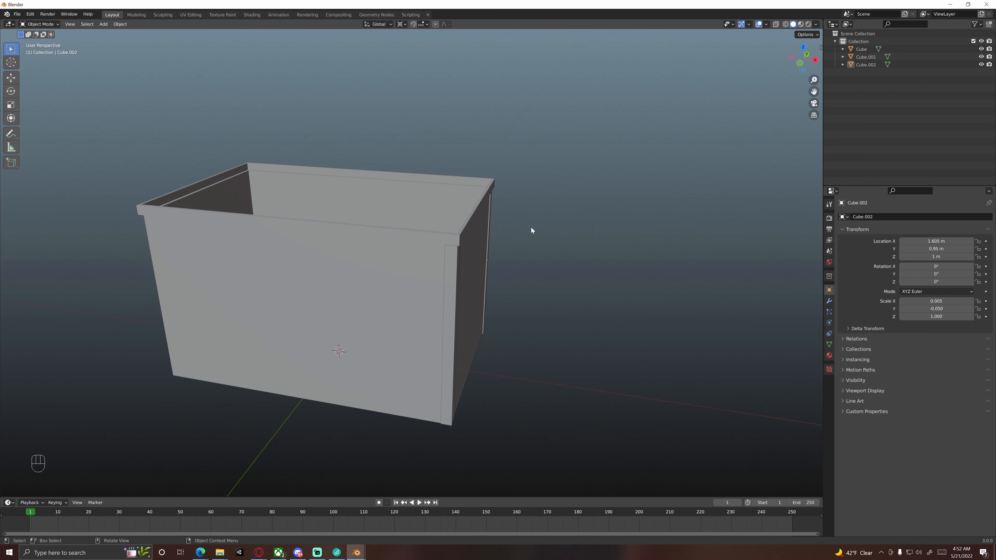
scroll(532, 228, up, 2)
middle_drag(499, 242, 428, 194)
scroll(436, 222, down, 2)
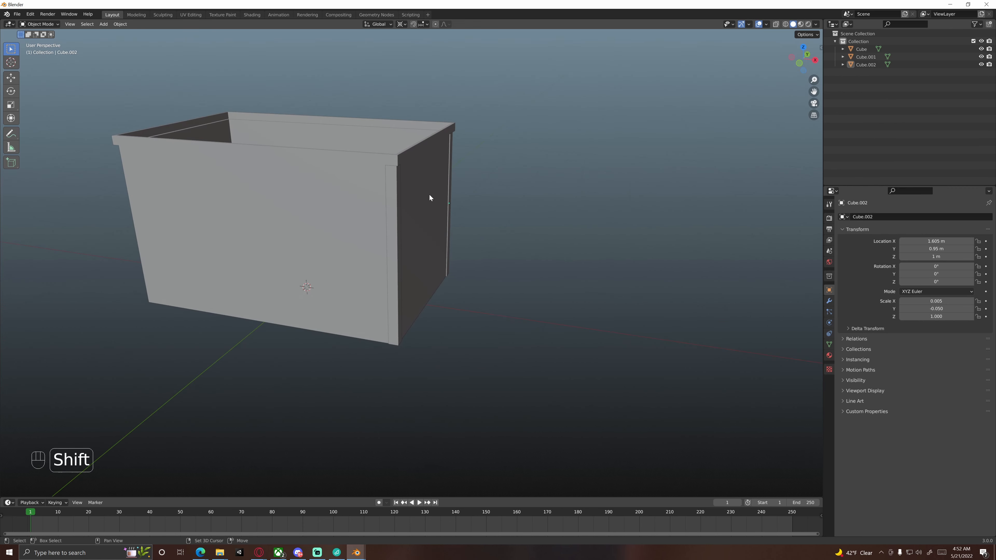
scroll(452, 234, up, 4)
click(412, 228)
shift+click(495, 203)
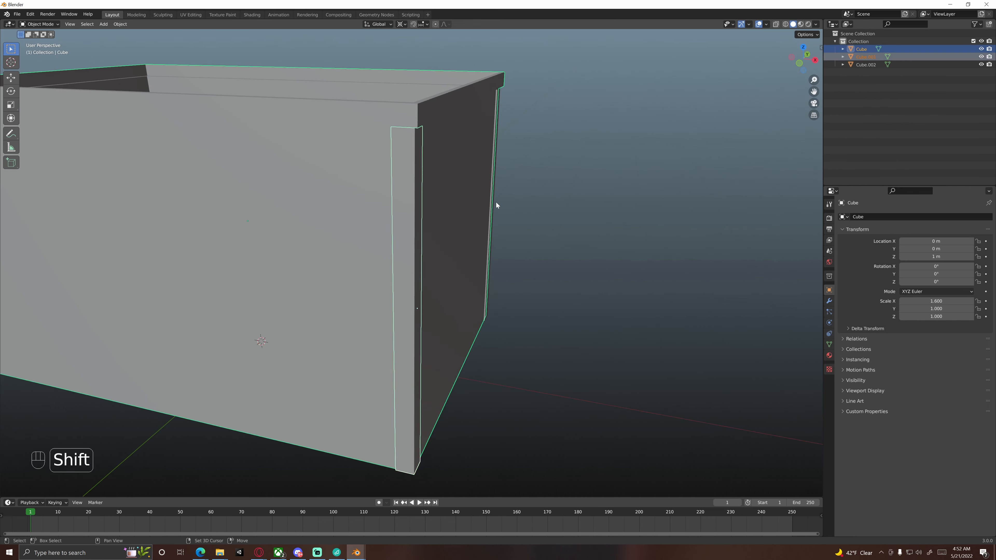
middle_drag(499, 217, 485, 220)
scroll(485, 223, down, 4)
click(571, 228)
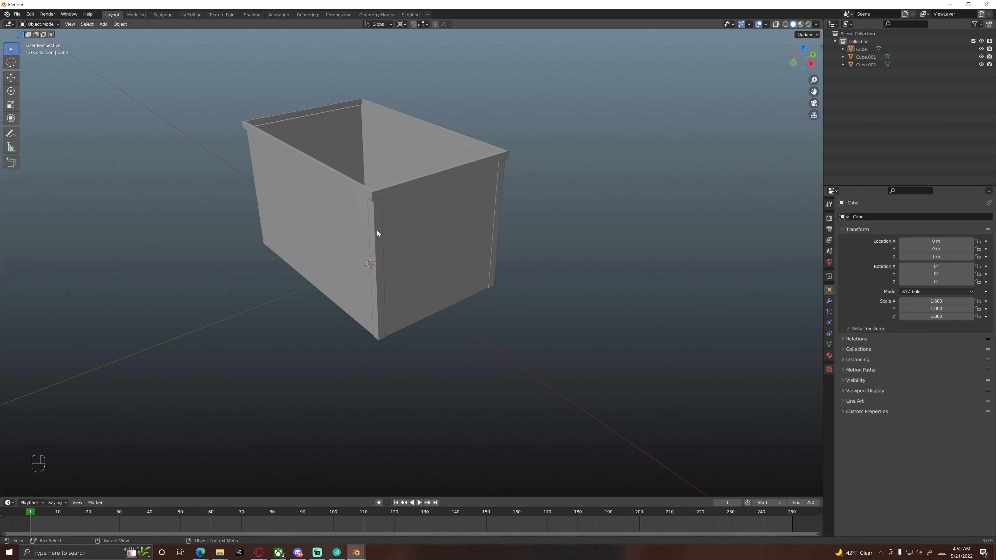
Join the two corner strips on the dumpster's end into one object
click(376, 230)
shift+click(500, 208)
middle_drag(500, 208, 521, 226)
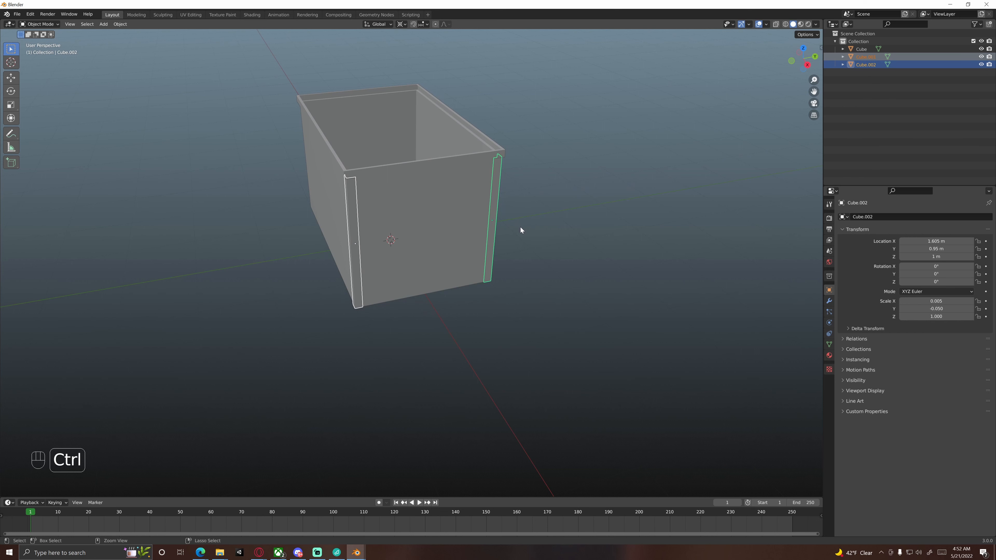
key(ctrl+j)
click(521, 227)
Edit the joined strips' mesh and add a horizontal loop cut near the lower end of the strip on the negative Y side
click(356, 218)
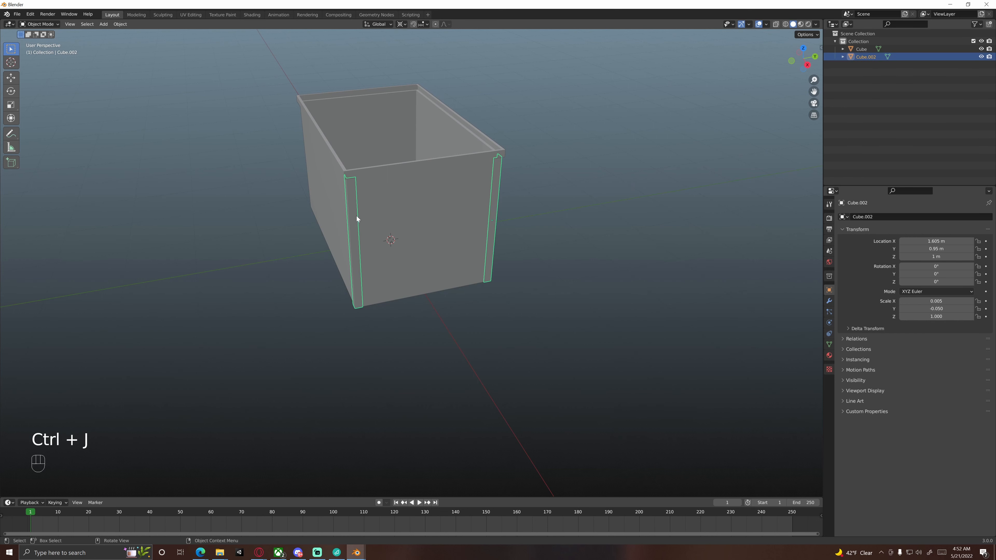
scroll(442, 236, up, 2)
key(Tab)
middle_drag(442, 236, 437, 220)
shift+middle_drag(437, 220, 426, 251)
scroll(430, 265, up, 3)
key(KP_3)
scroll(425, 263, down, 3)
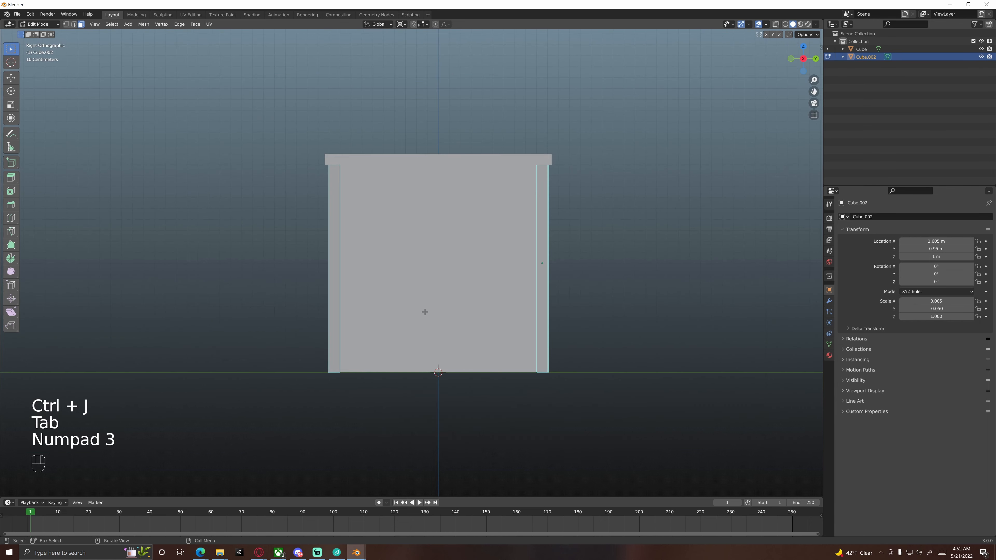
key(ctrl+r)
click(336, 267)
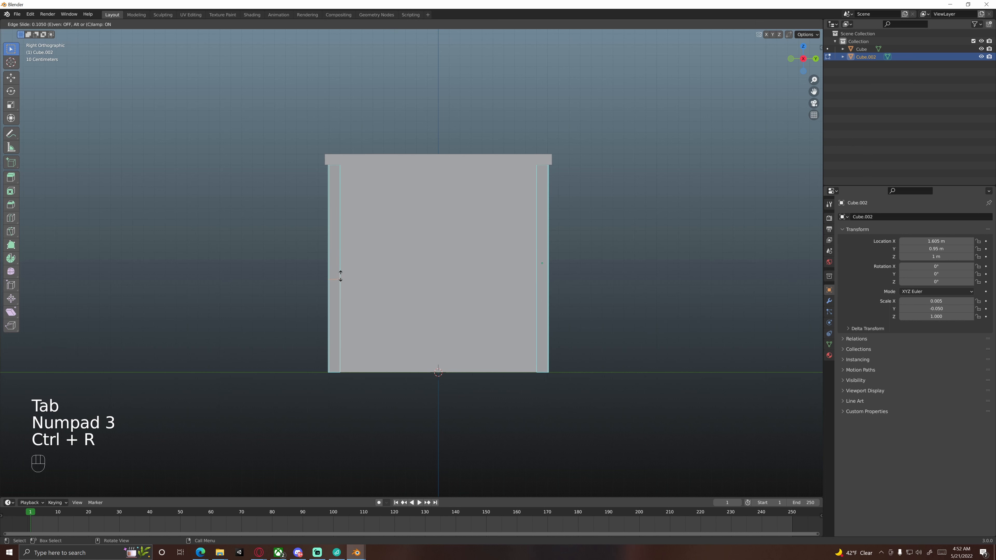
key(ctrl)
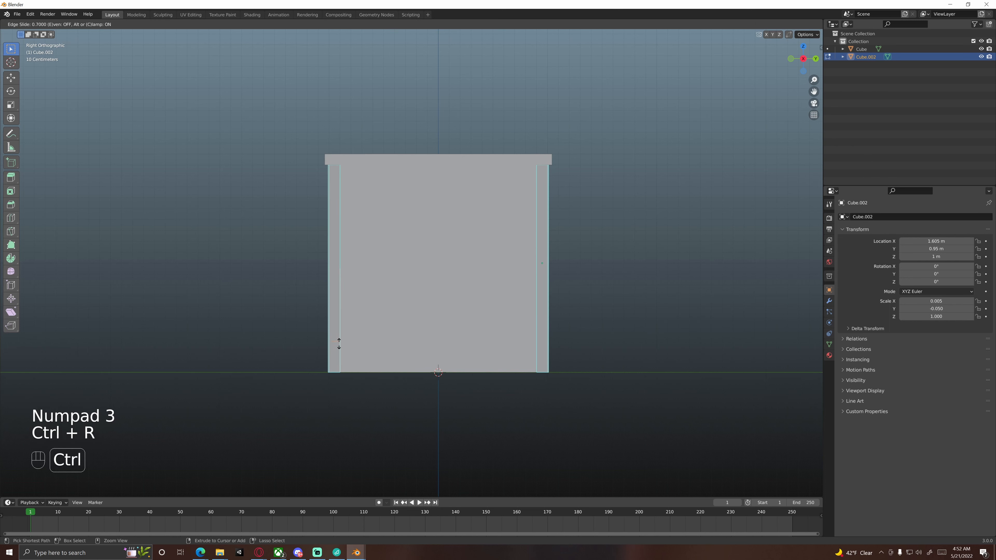
click(342, 359)
Add a matching horizontal loop cut near the lower end of the strip on the positive Y side
key(ctrl)
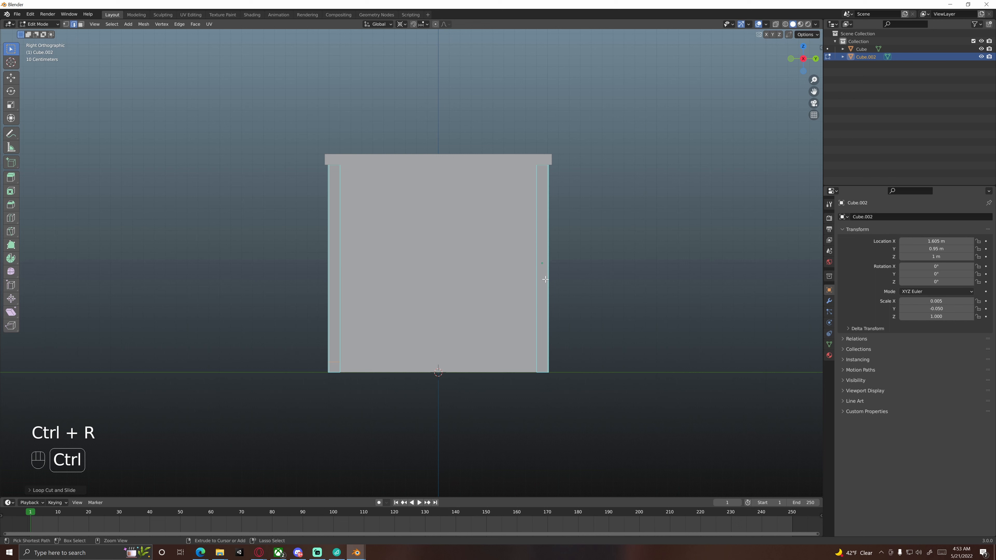
click(547, 277)
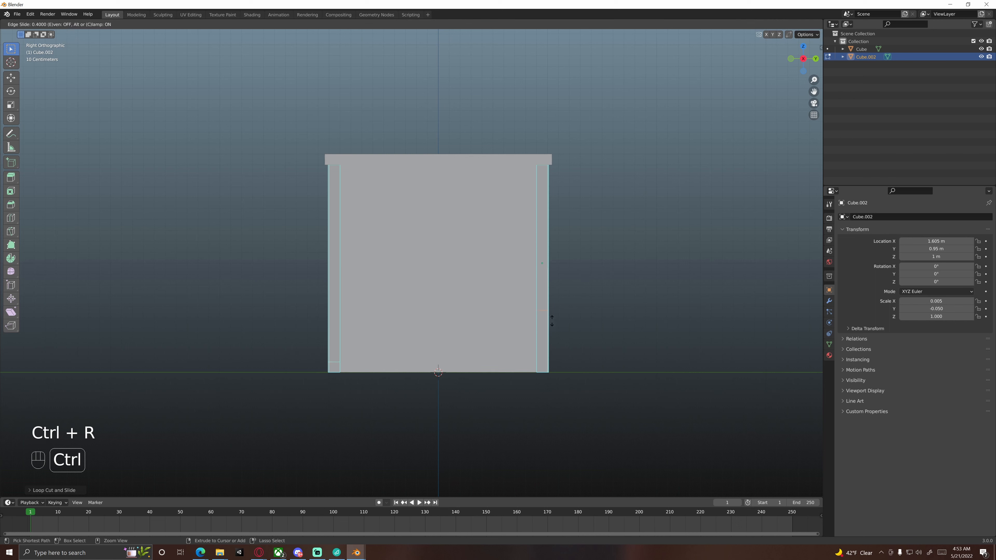
ctrl+click(554, 369)
Extrude the inner lower face of the negative Y strip about 1.7 m along Y toward the opposite strip
shift+middle_drag(504, 369, 521, 332)
scroll(561, 287, up, 3)
key(3)
key(KP_3)
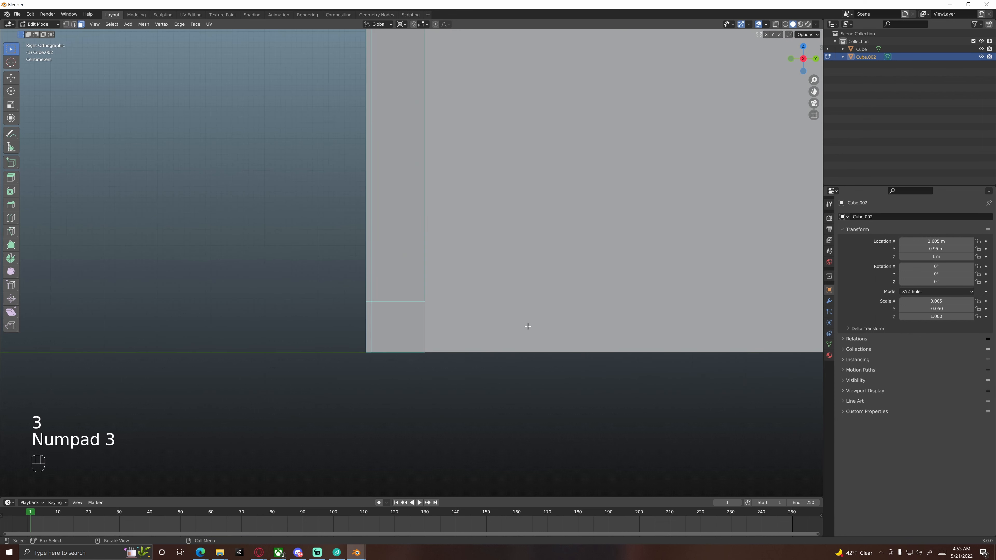
shift+middle_drag(616, 326, 399, 321)
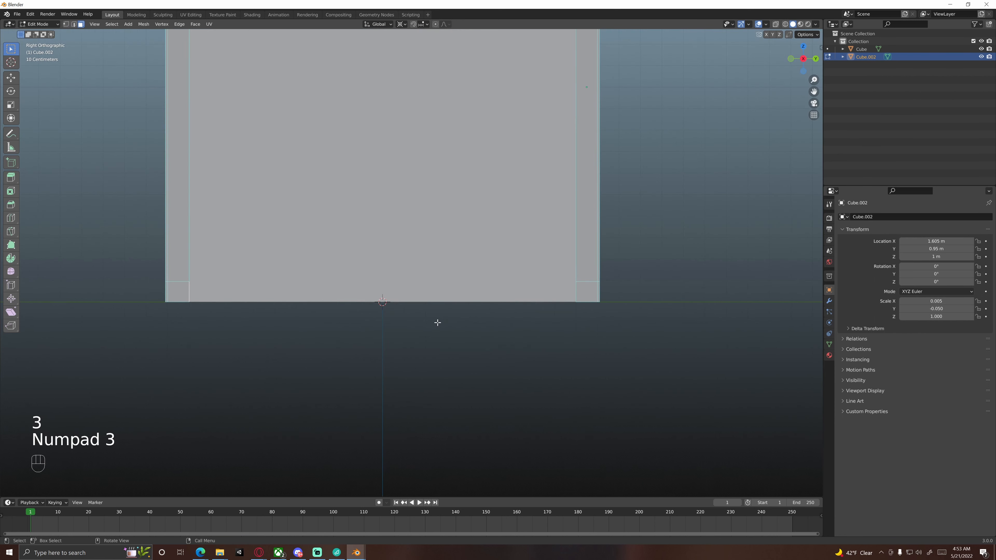
key(e)
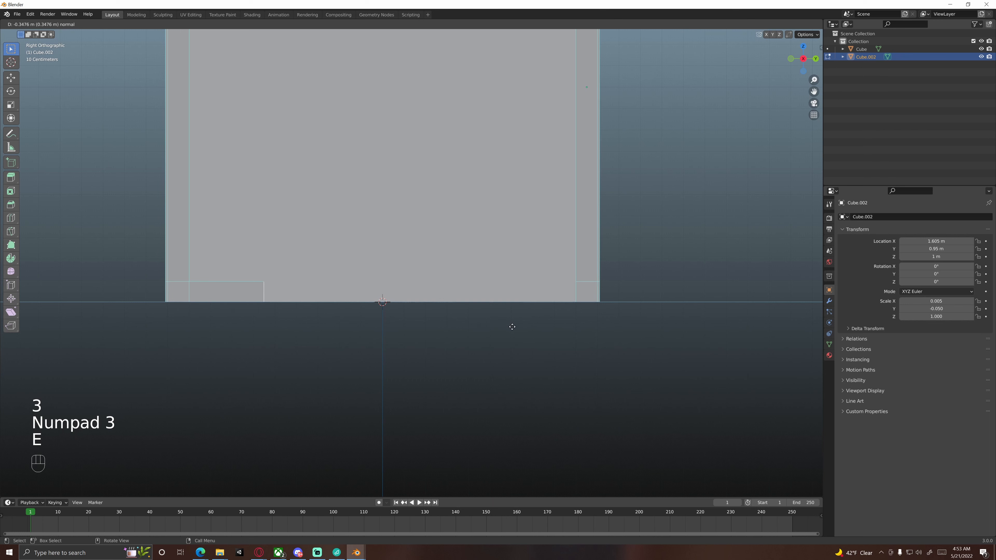
key(y)
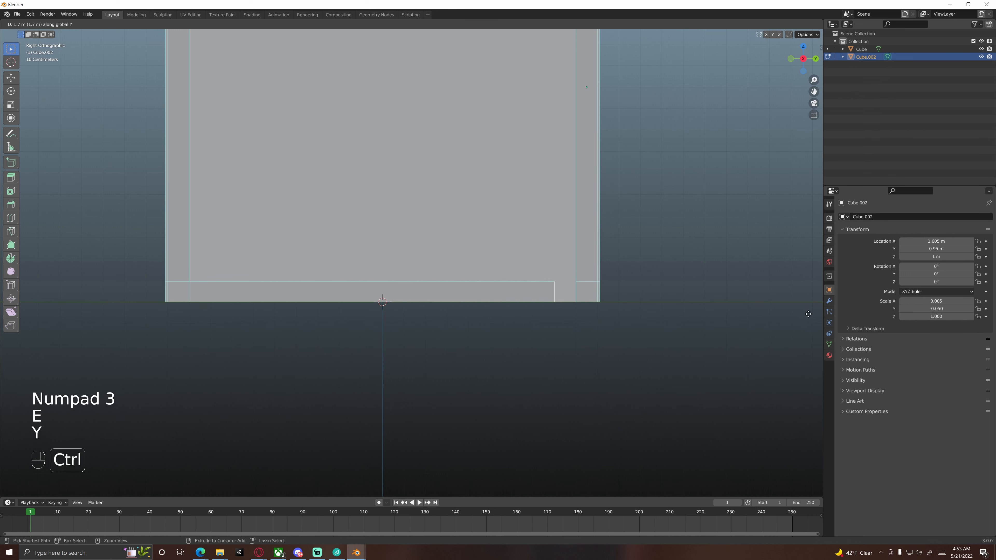
click(808, 314)
Delete the bottom bar's end face and the facing lower inner face of the positive Y strip
shift+middle_drag(569, 291, 490, 251)
scroll(542, 291, up, 5)
middle_drag(504, 259, 549, 276)
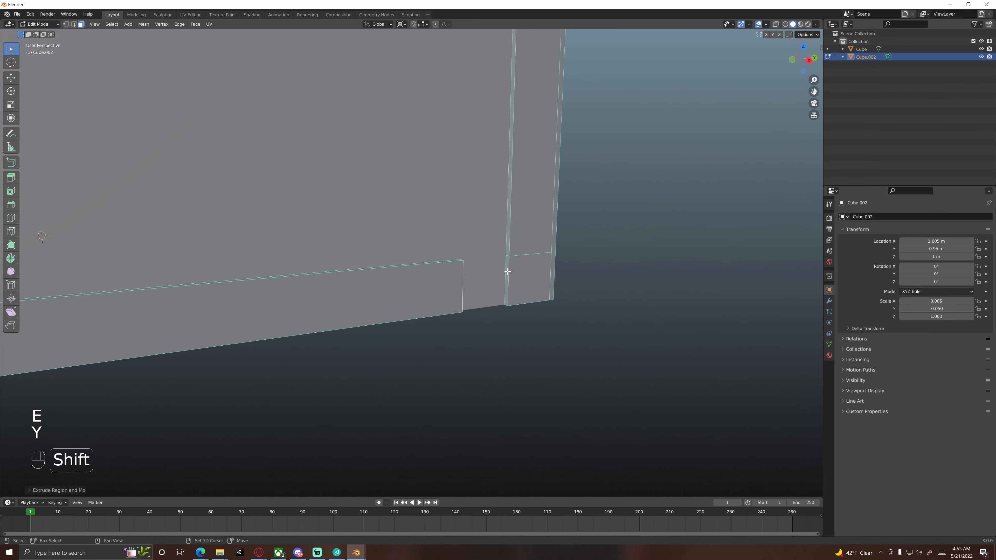
shift+click(507, 271)
key(x)
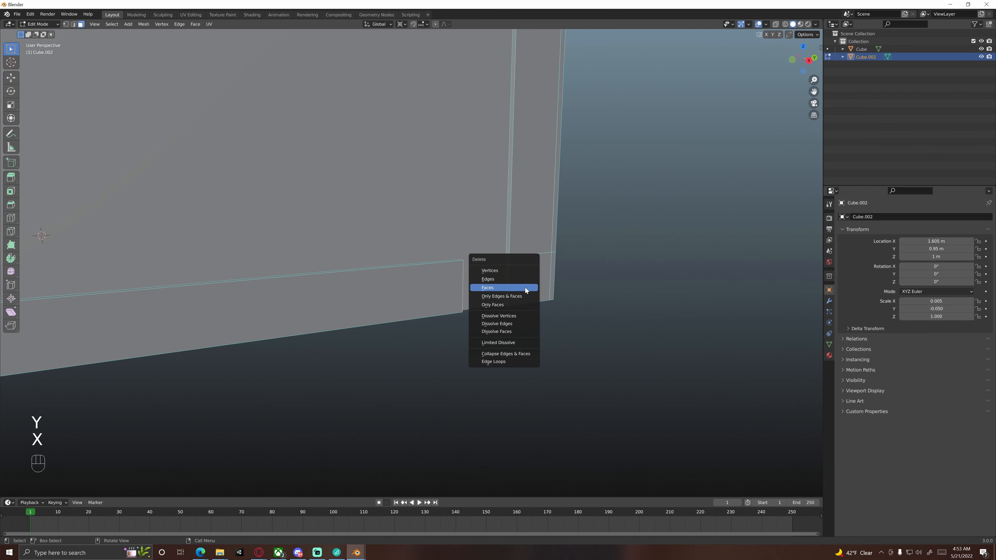
click(525, 288)
middle_drag(549, 289, 523, 290)
shift+middle_drag(524, 289, 407, 290)
scroll(534, 290, up, 4)
key(1)
scroll(483, 276, up, 3)
key(3)
click(436, 250)
key(x)
click(439, 266)
Merge the bar's upper wall-side end vertex into the matching corner of the positive Y strip using At Last
key(1)
scroll(412, 278, up, 1)
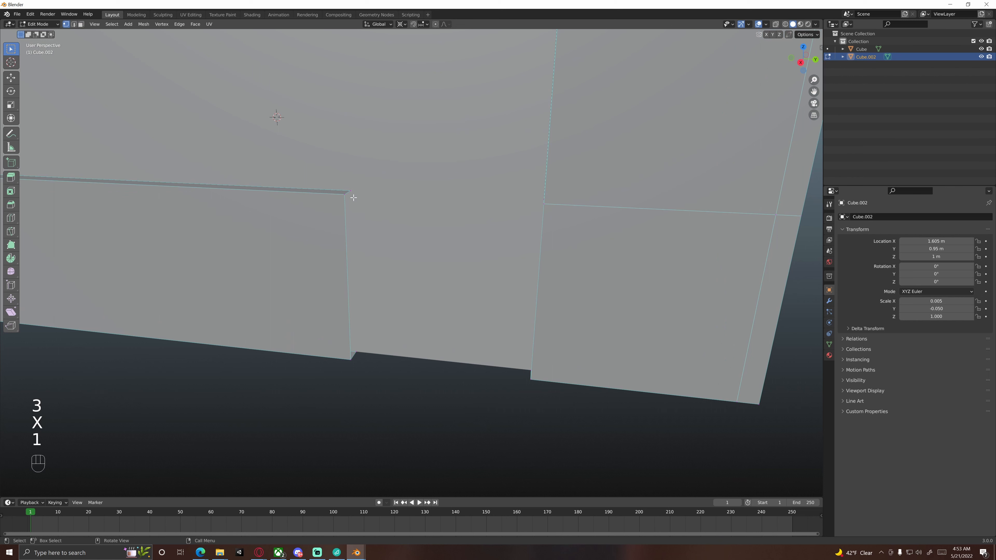
middle_drag(384, 211, 464, 206)
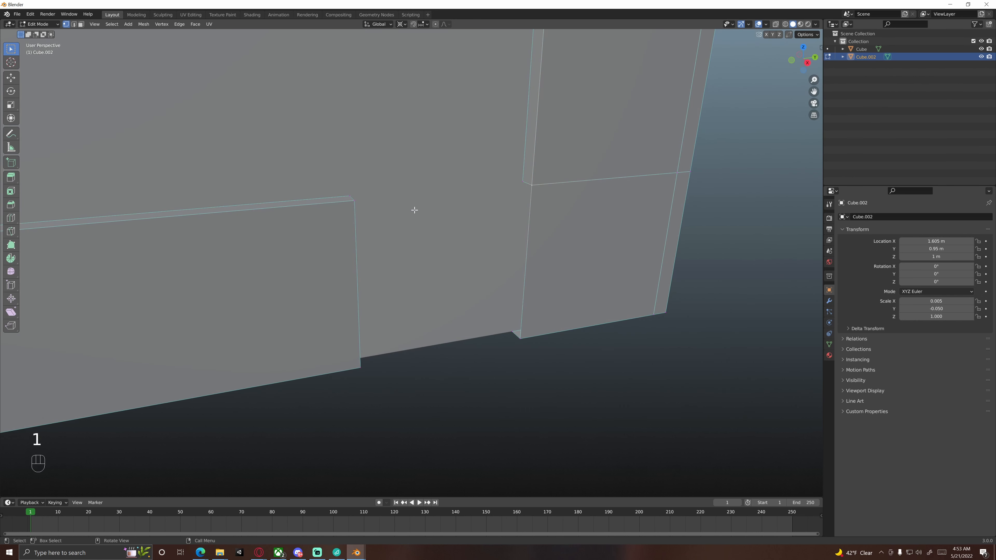
shift+click(523, 180)
key(m)
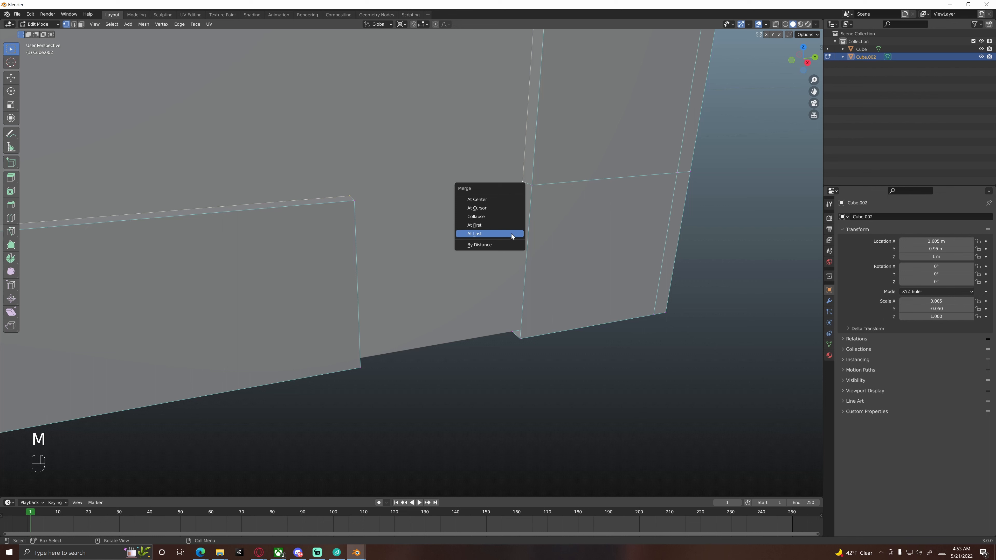
click(511, 233)
Merge the bar's lower wall-side end vertex into the strip's matching bottom vertex using At First
middle_drag(511, 234, 515, 305)
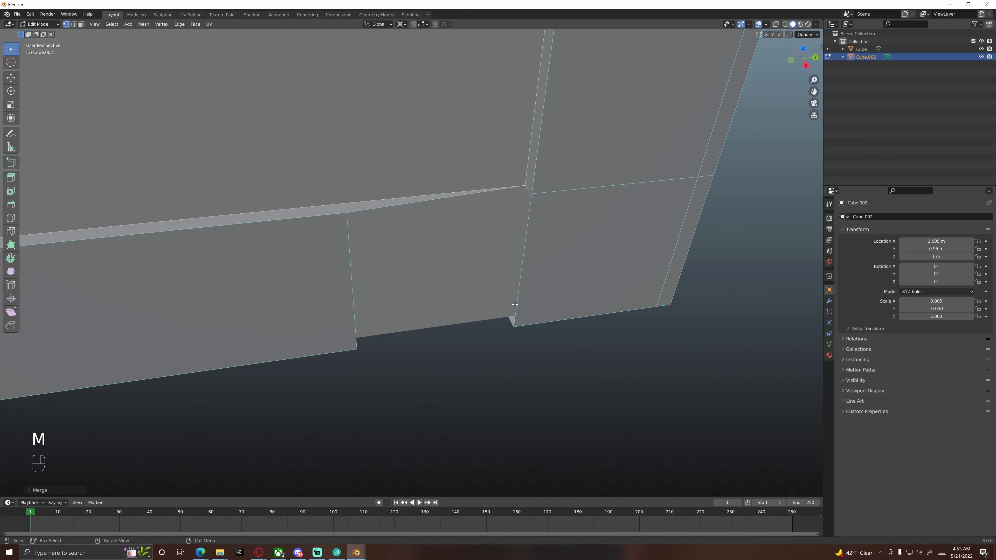
click(506, 317)
middle_drag(381, 319, 358, 330)
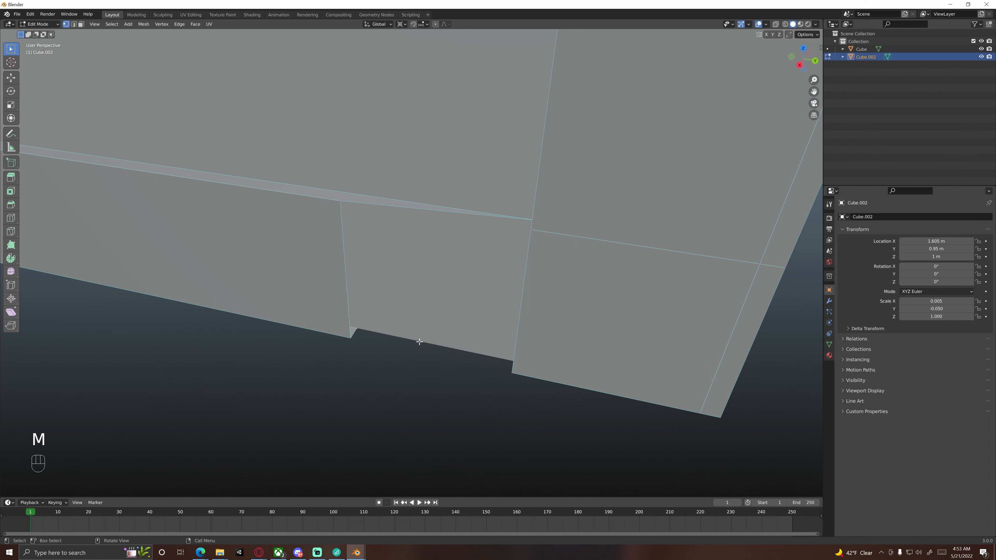
key(m)
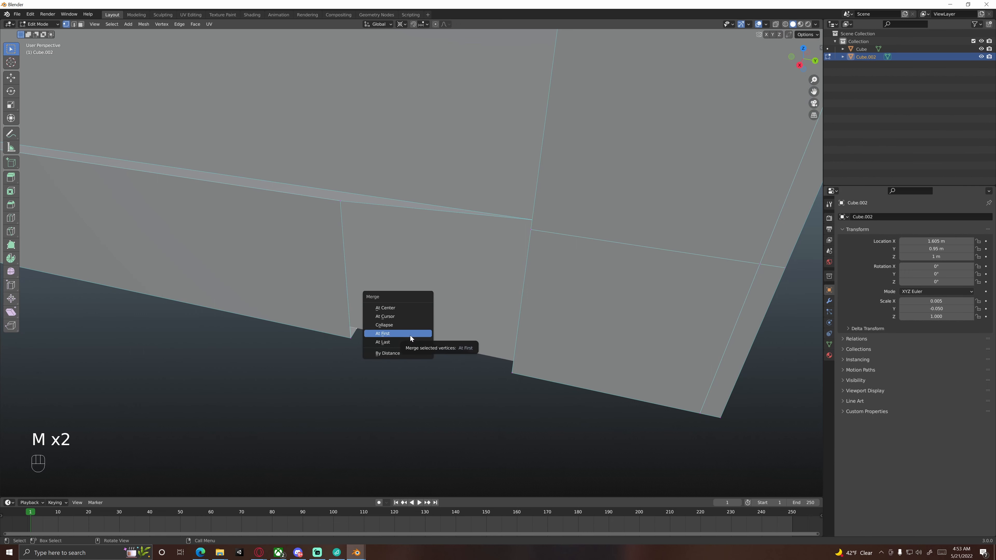
click(411, 334)
Merge the bar's upper and lower outer end vertices into the strip's matching vertices to close the gap
middle_drag(411, 337, 464, 333)
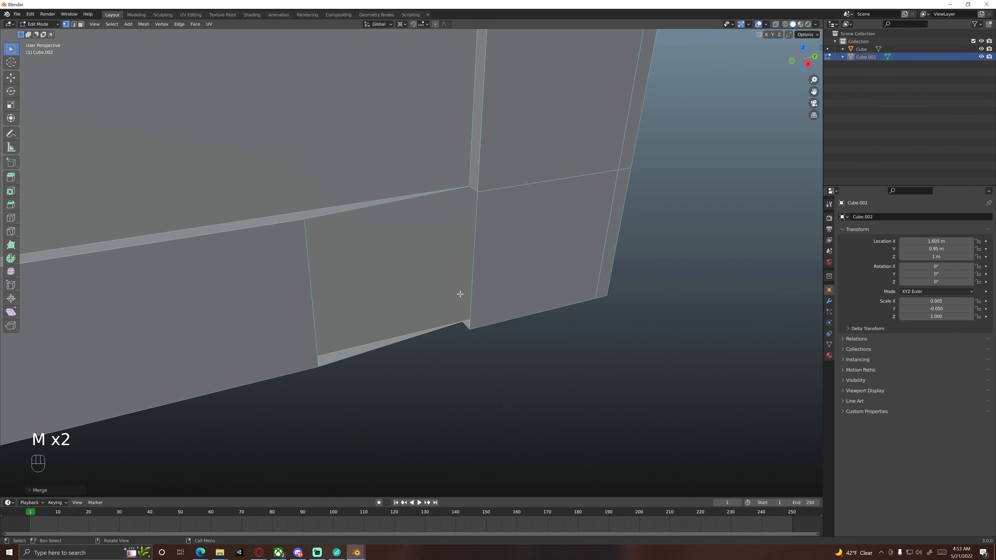
click(303, 222)
click(394, 363)
key(m)
click(480, 265)
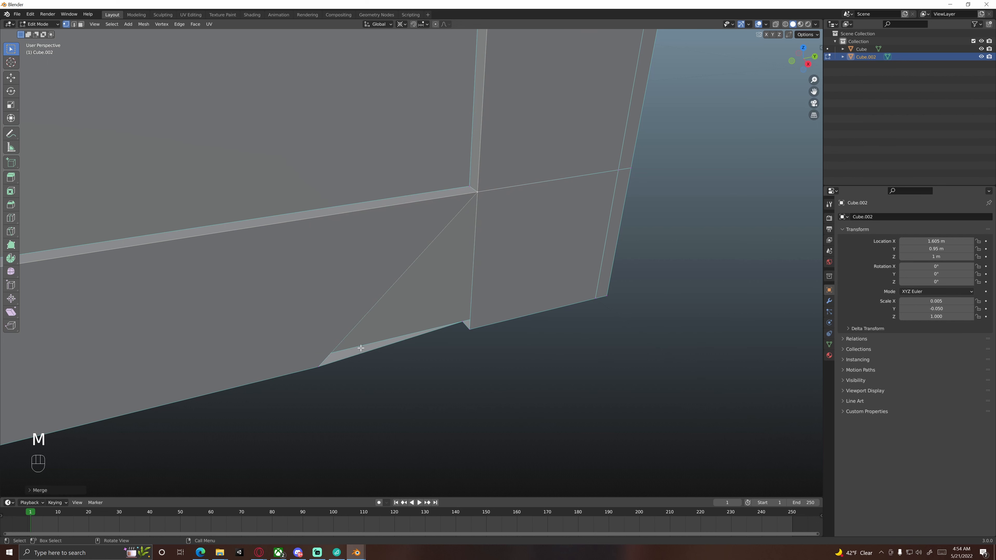
key(m)
click(469, 330)
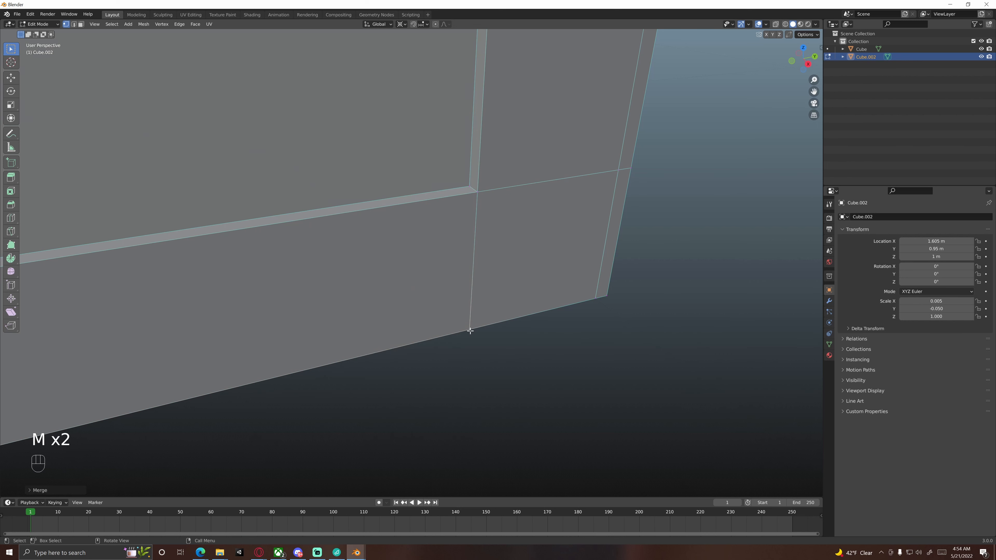
Leave mesh editing and select the finished end trim frame as an object
middle_drag(494, 356, 440, 309)
key(Tab)
click(432, 311)
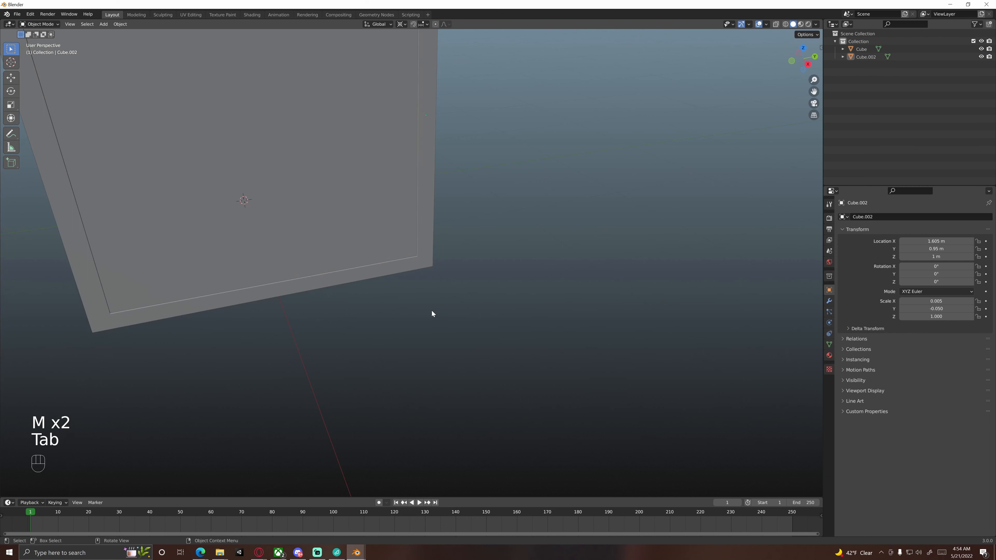
scroll(432, 311, down, 5)
click(378, 270)
middle_drag(378, 270, 452, 281)
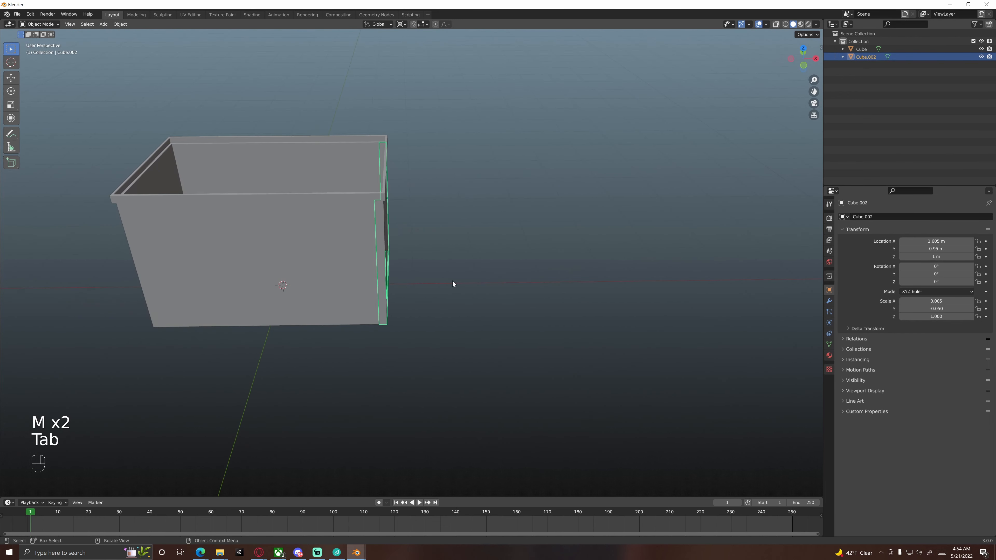
Duplicate the end trim frame and mirror the copy to the dumpster's other end by scaling it -1 along X
key(KP_1)
shift+middle_drag(385, 250, 465, 283)
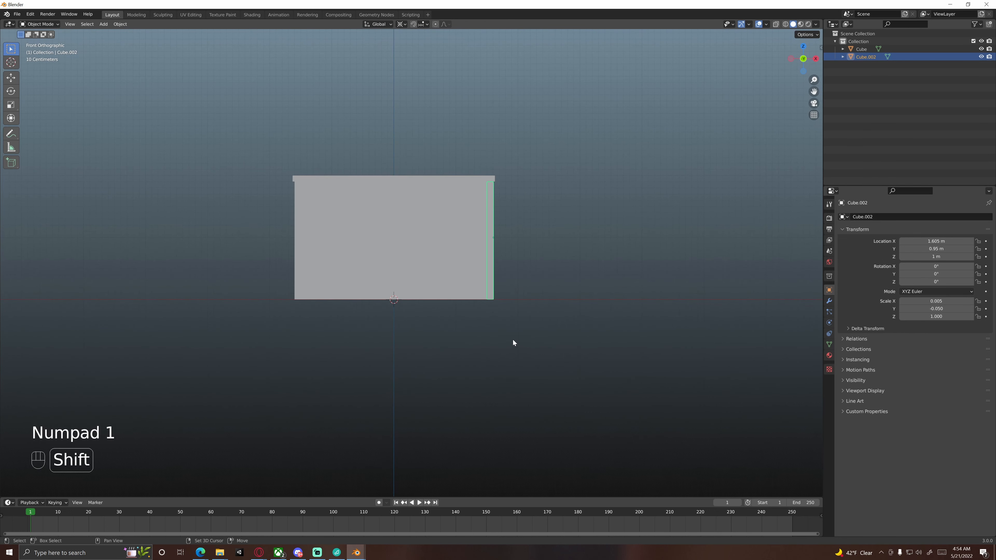
key(shift+d)
key(s)
key(x)
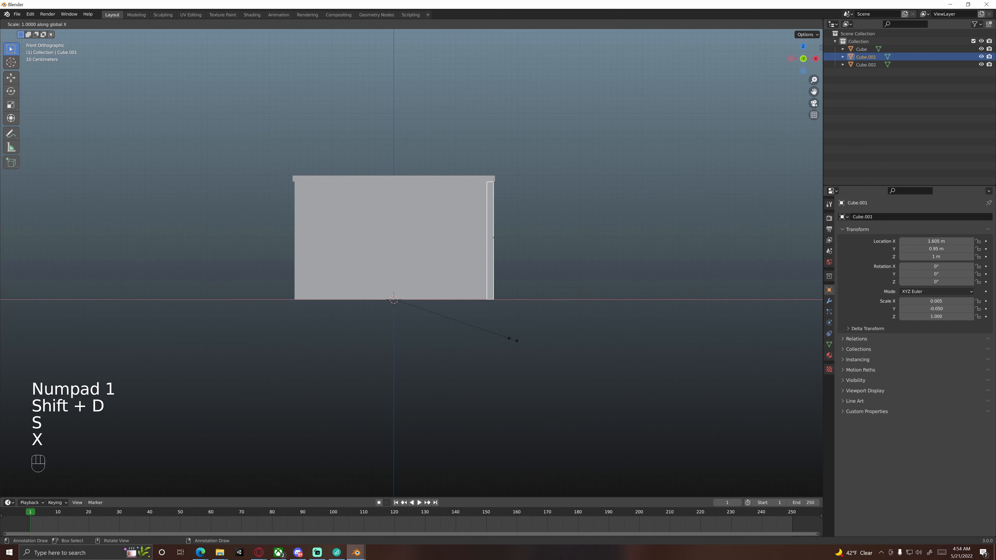
key(minus)
key(1)
key(Return)
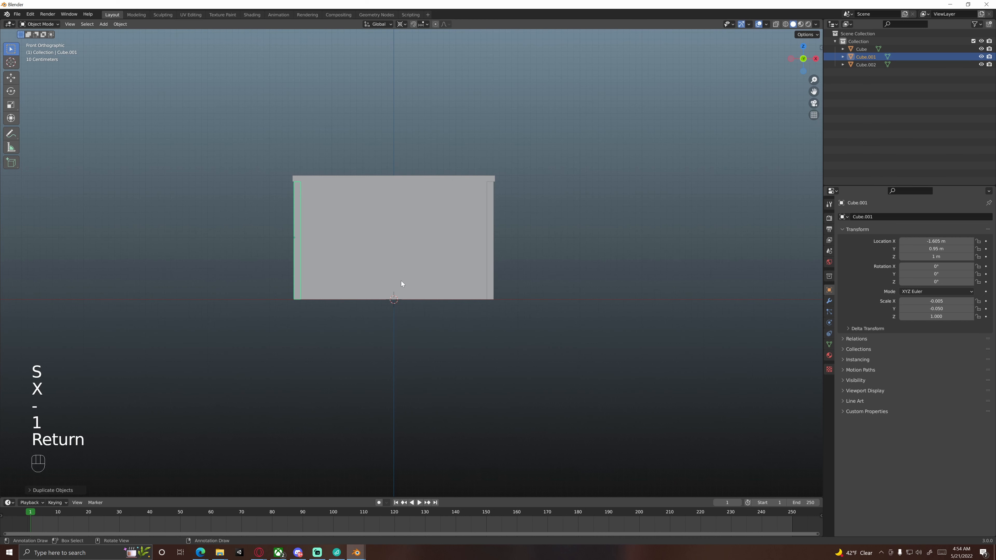
Join the two end trim frames into one object
middle_drag(400, 281, 421, 277)
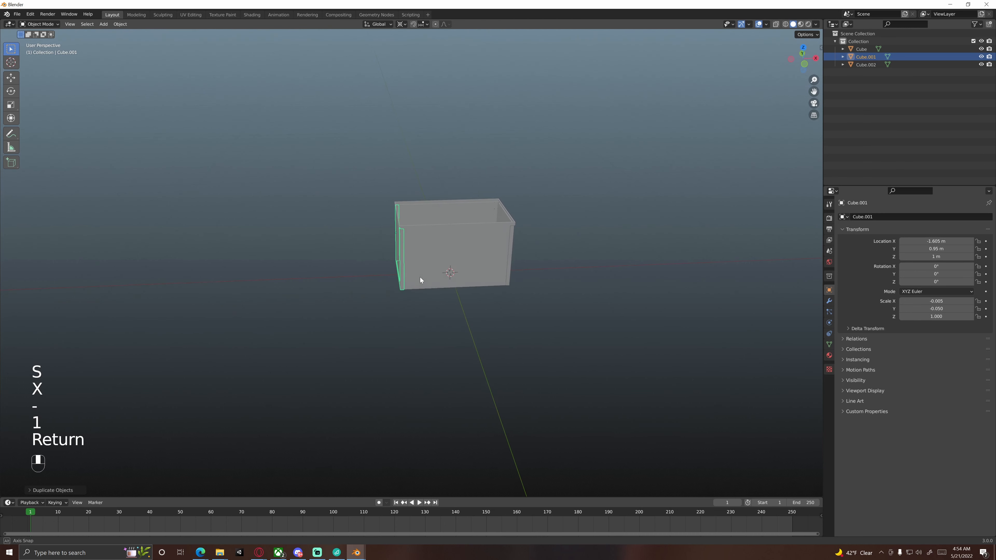
shift+click(510, 260)
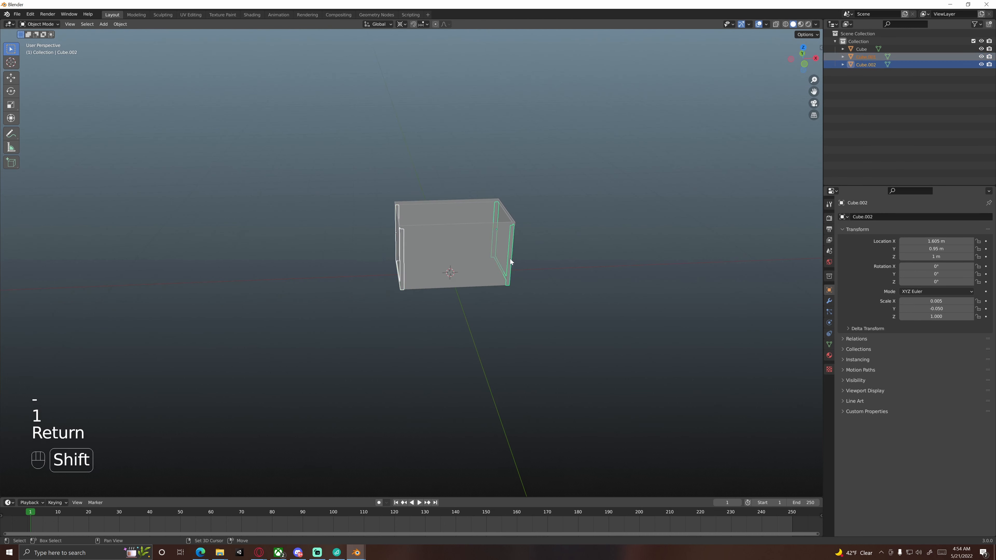
key(ctrl+j)
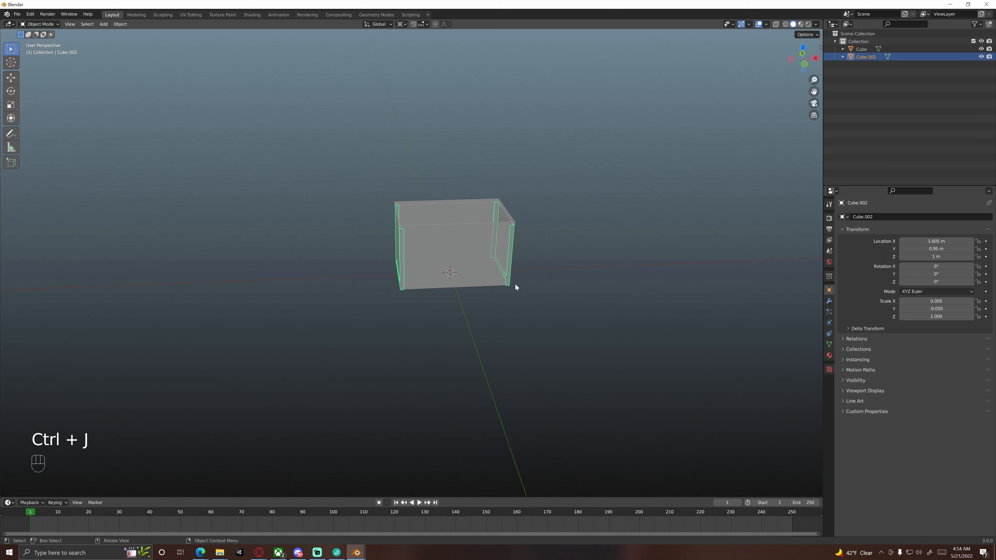
Edit the joined frames' mesh and extrude the inner lower faces of both negative X corner strips along X toward the opposite strips
key(Tab)
shift+middle_drag(534, 285, 503, 316)
scroll(517, 273, up, 4)
scroll(451, 314, up, 5)
key(3)
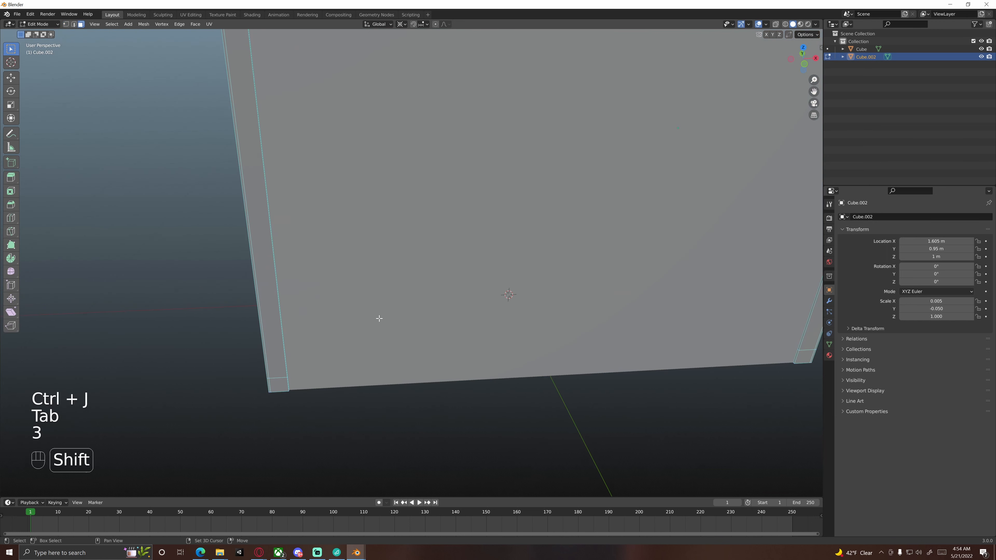
scroll(375, 281, up, 4)
shift+middle_drag(378, 318, 525, 231)
scroll(525, 231, up, 3)
middle_drag(426, 275, 346, 287)
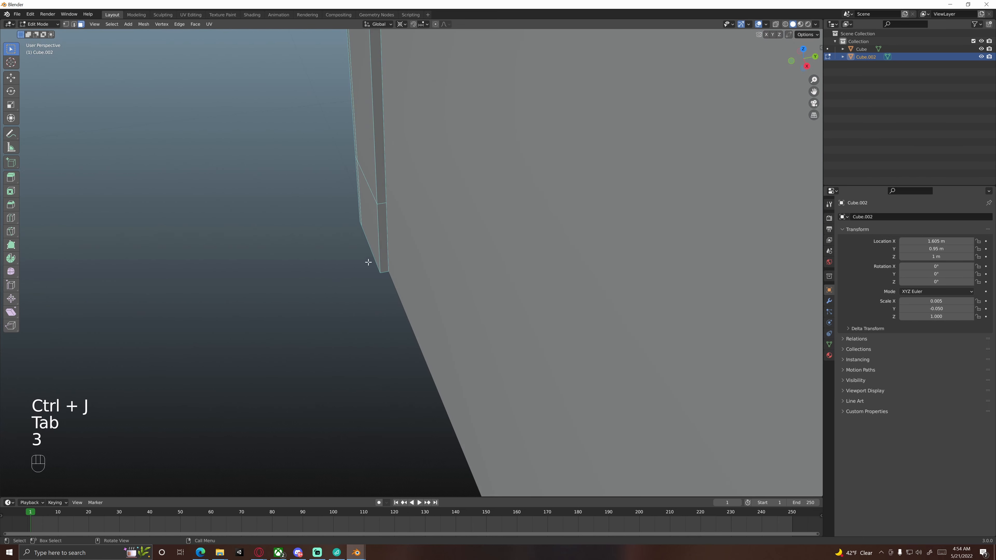
click(386, 235)
scroll(386, 235, down, 8)
middle_drag(472, 236, 364, 249)
shift+middle_drag(498, 294, 444, 231)
scroll(445, 232, up, 6)
shift+middle_drag(506, 185, 463, 293)
scroll(459, 282, up, 2)
scroll(476, 274, up, 2)
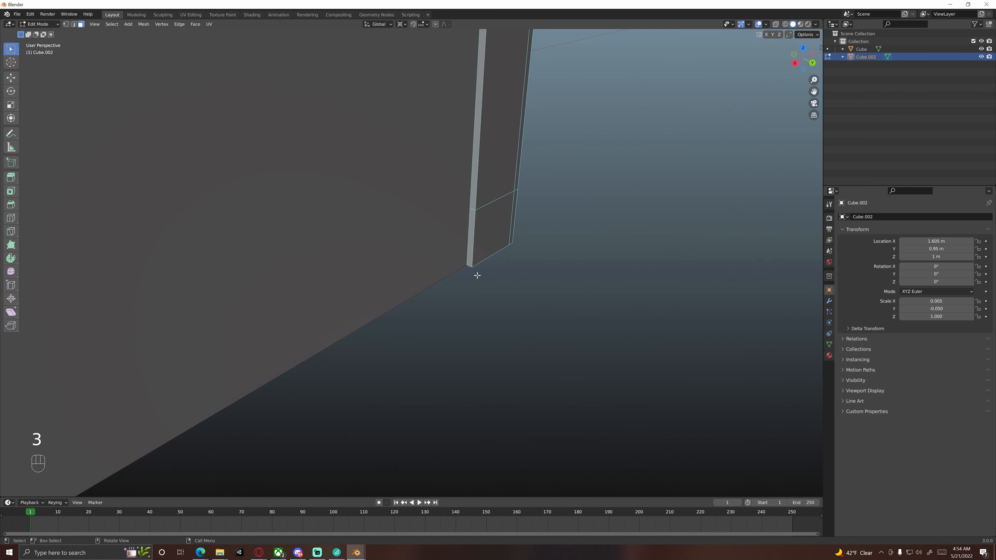
shift+click(472, 237)
scroll(438, 289, down, 12)
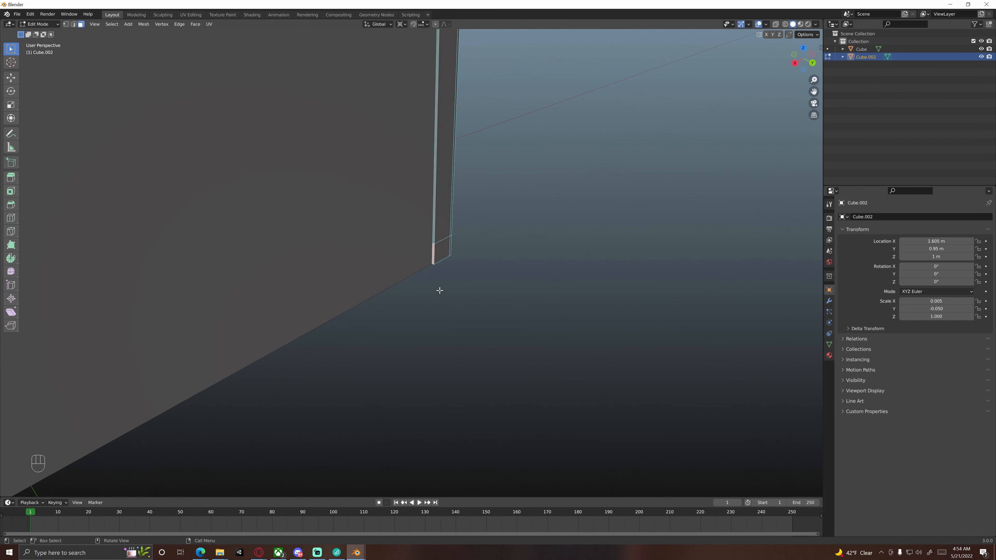
middle_drag(429, 289, 465, 280)
shift+middle_drag(465, 279, 570, 221)
key(KP_1)
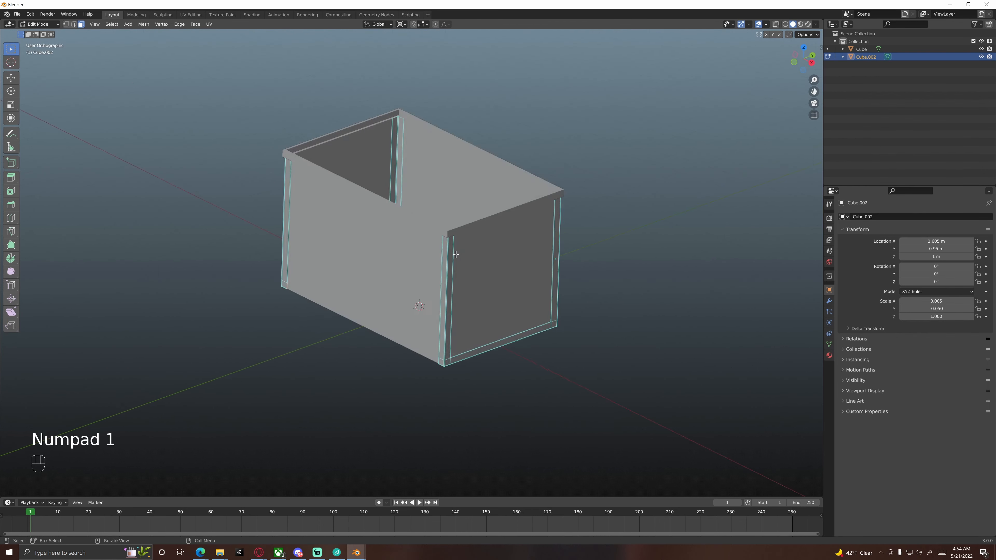
shift+middle_drag(382, 305, 508, 199)
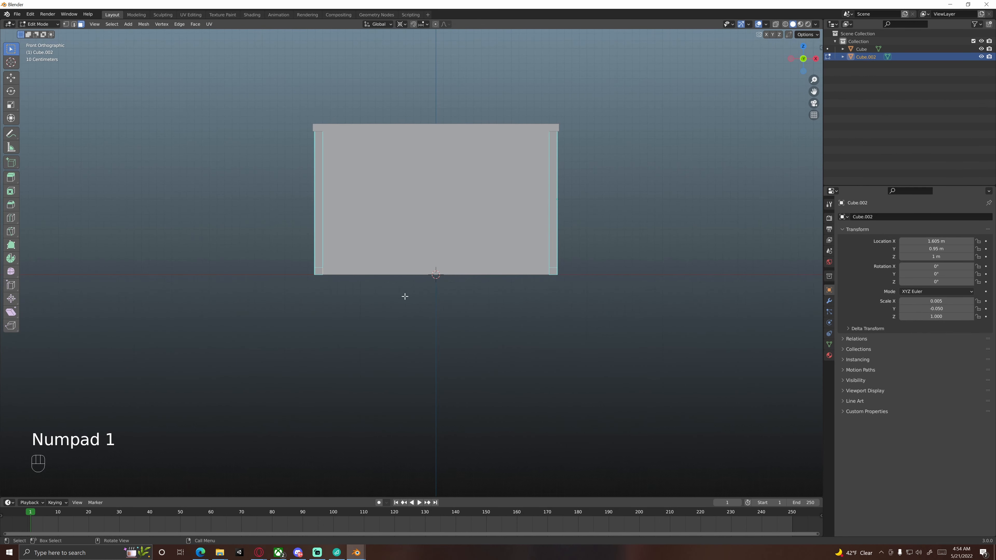
key(e)
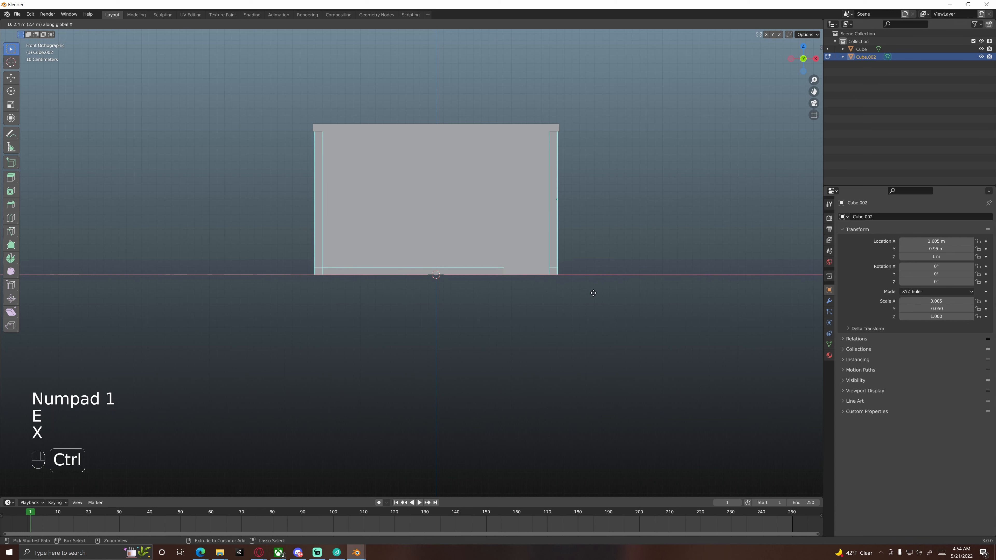
ctrl+click(626, 290)
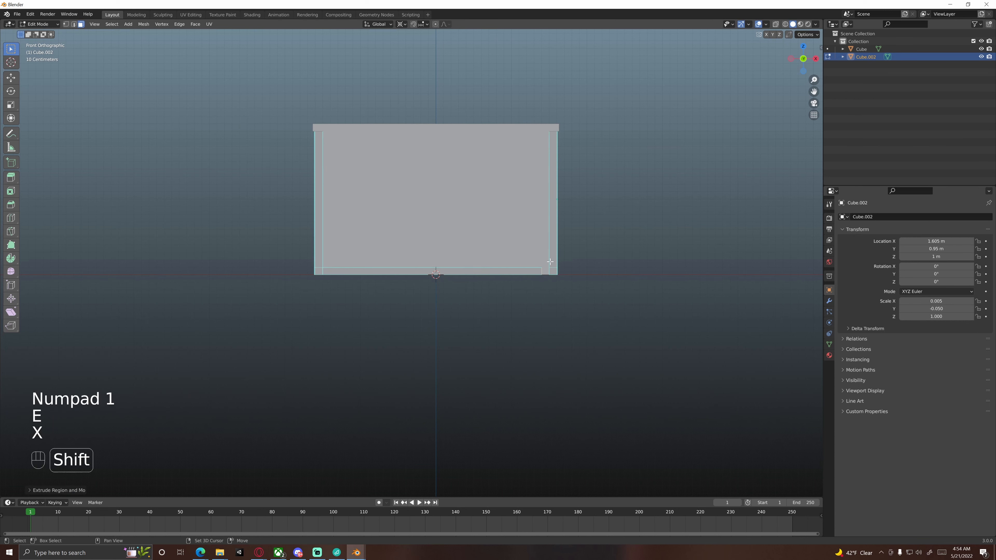
Delete the end faces of both long bottom bars and the facing lower inner faces of the positive X corner strips
shift+middle_drag(551, 262, 466, 287)
scroll(463, 296, up, 4)
shift+middle_drag(503, 320, 536, 241)
scroll(443, 232, up, 6)
shift+middle_drag(529, 243, 374, 326)
shift+click(412, 252)
scroll(410, 268, down, 18)
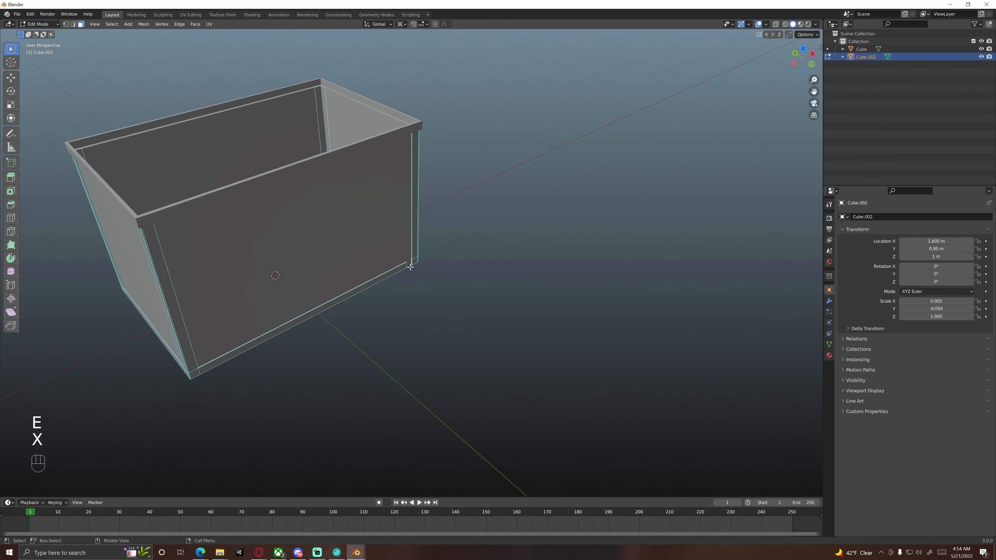
middle_drag(299, 222, 368, 210)
shift+middle_drag(366, 209, 467, 206)
scroll(466, 206, up, 6)
scroll(466, 205, up, 6)
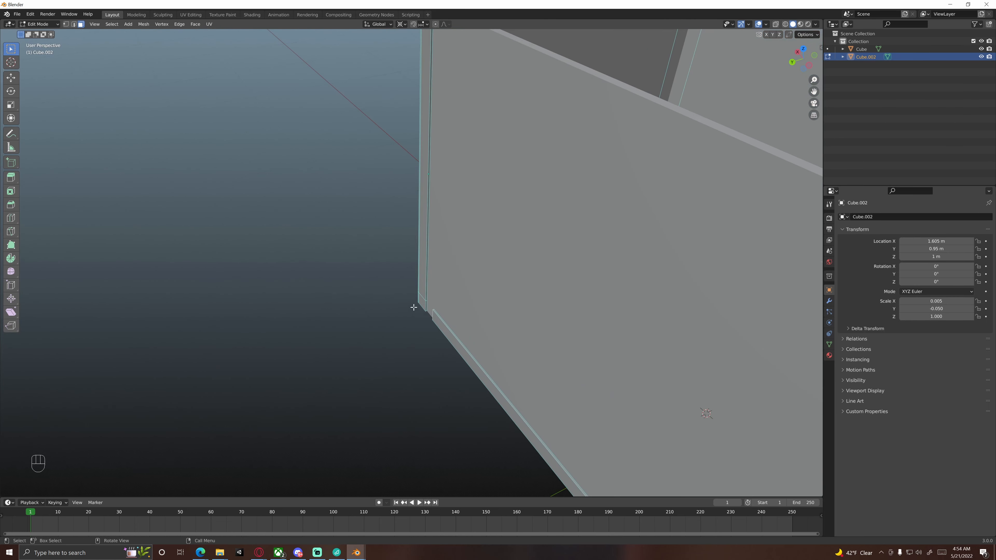
scroll(447, 290, up, 2)
shift+middle_drag(454, 263, 485, 307)
key(x)
click(445, 369)
Delete the end face of the second long bottom bar where it faces the positive X corner strip
scroll(485, 307, up, 2)
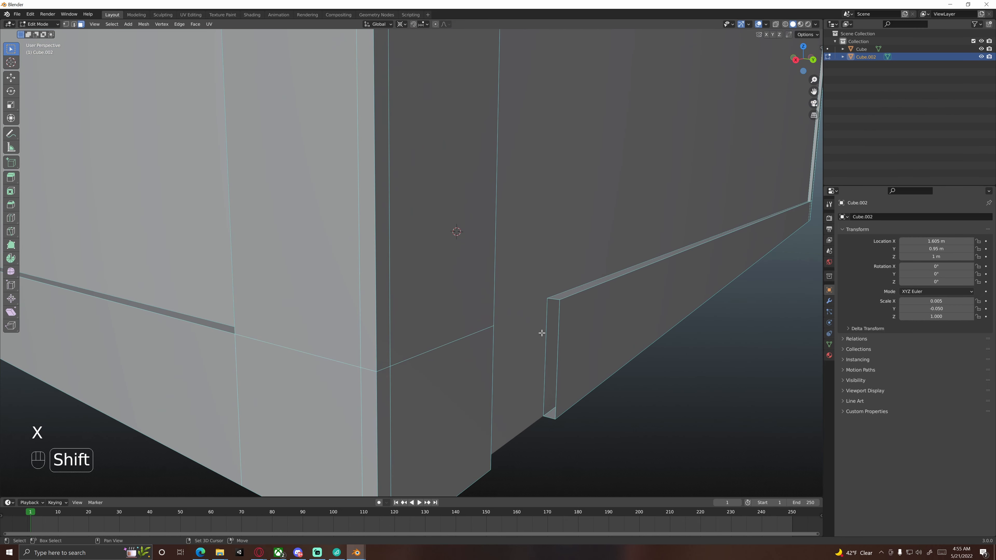
click(554, 337)
scroll(549, 338, down, 4)
middle_drag(359, 292, 451, 282)
shift+middle_drag(338, 283, 548, 283)
shift+middle_drag(372, 303, 373, 286)
scroll(374, 286, up, 5)
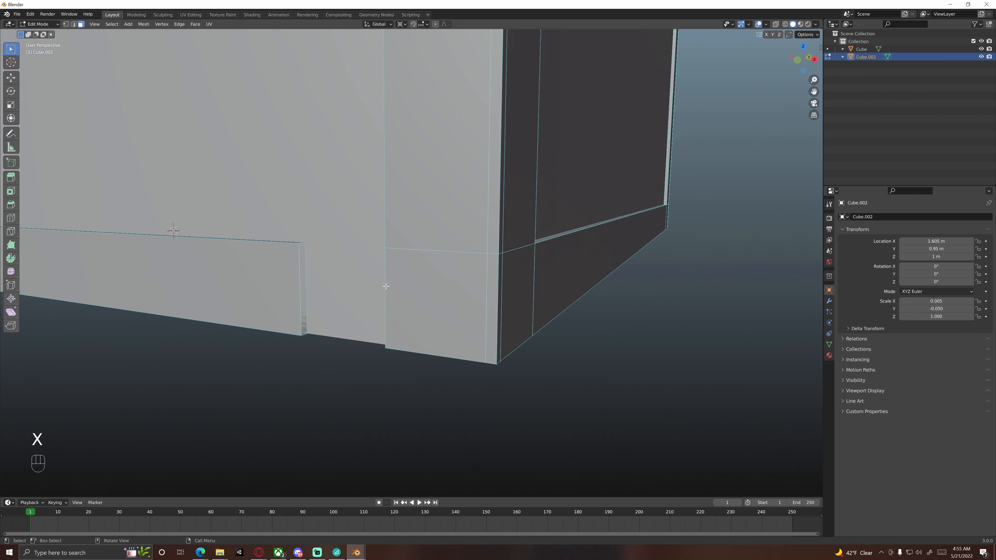
key(x)
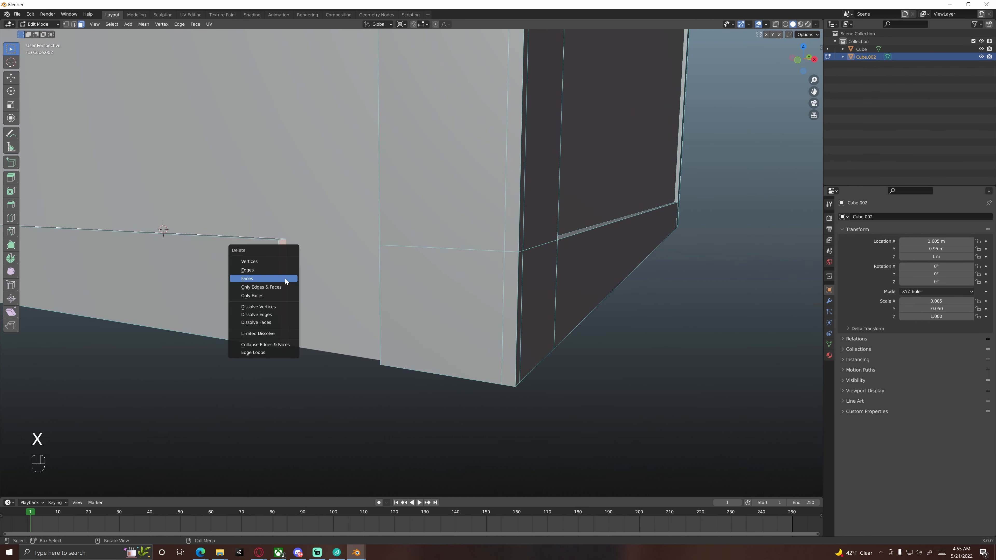
click(285, 279)
Merge the two upper end vertices of that long bar onto the matching corner strip vertices using At Last
key(1)
shift+middle_drag(304, 287, 414, 300)
scroll(414, 301, up, 4)
middle_drag(384, 268, 388, 292)
middle_drag(343, 274, 353, 279)
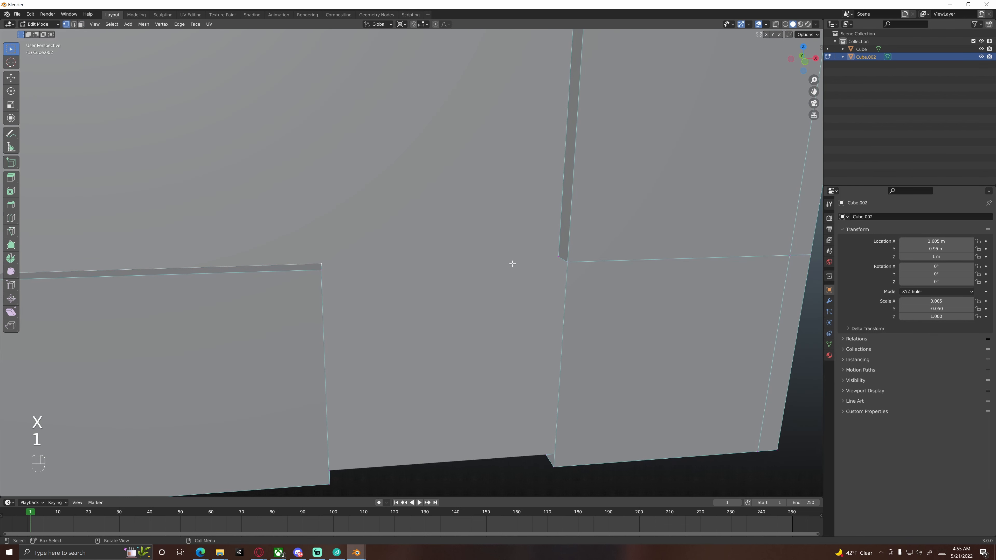
key(m)
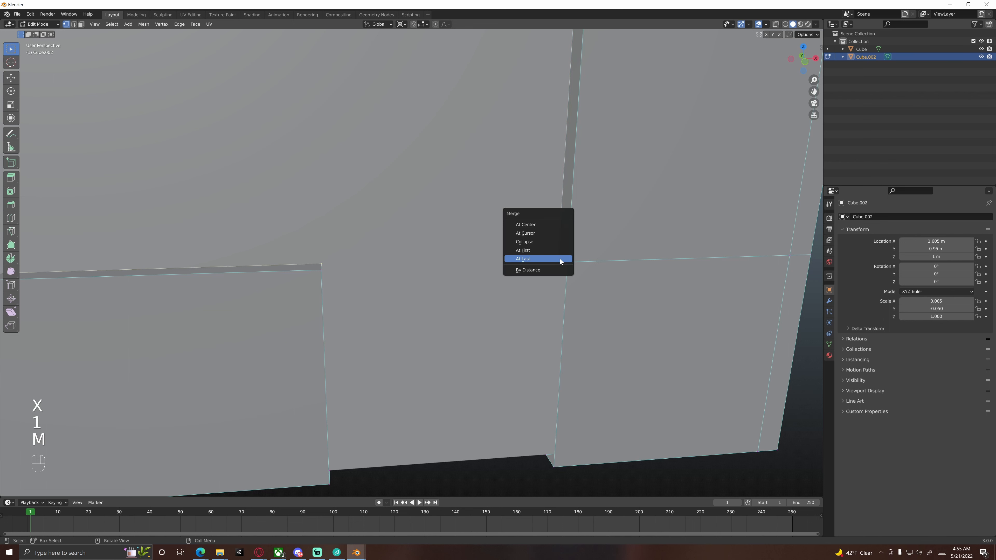
click(561, 259)
key(shift+m)
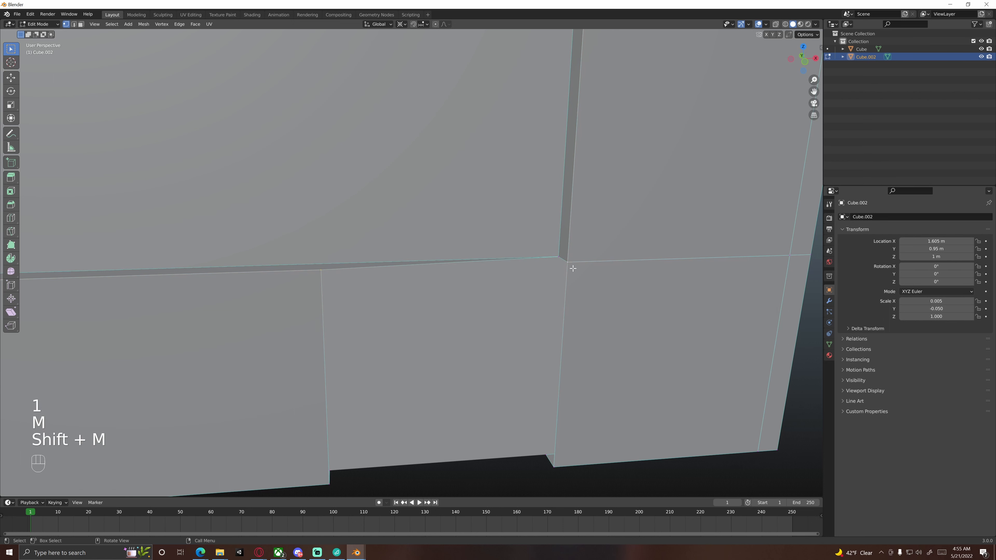
key(m)
click(572, 270)
Merge the same bar's two lower end vertices onto the matching bottom vertices of the corner strip using At Last
scroll(565, 280, down, 4)
shift+middle_drag(512, 347, 561, 290)
scroll(512, 284, up, 4)
click(384, 287)
shift+click(565, 287)
key(m)
click(566, 287)
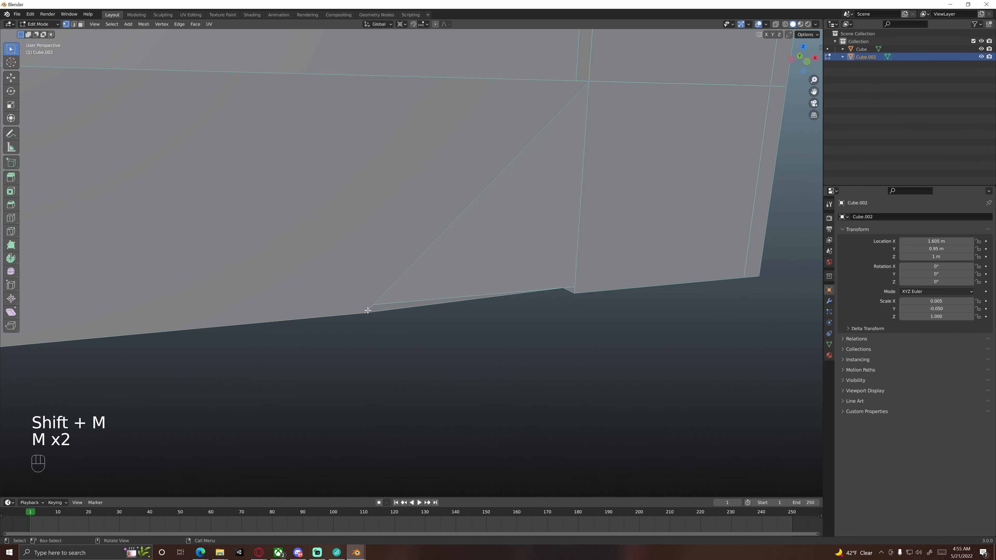
shift+click(578, 294)
key(m)
click(577, 297)
shift+middle_drag(554, 320, 480, 269)
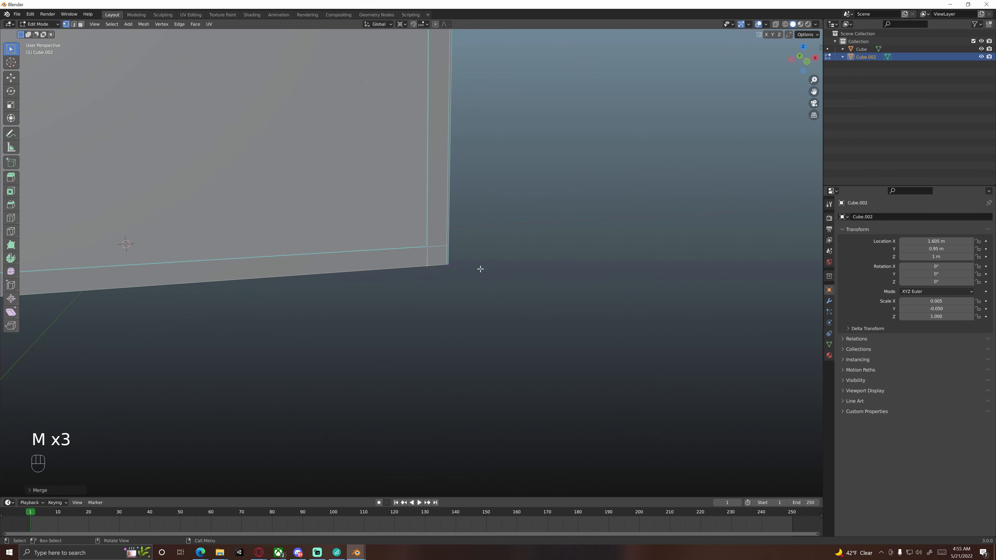
Merge the opposite long bar's two upper end vertices onto its positive X corner strip using At Last
shift+middle_drag(426, 230, 447, 288)
scroll(443, 292, down, 6)
middle_drag(371, 263, 481, 289)
shift+middle_drag(288, 337, 489, 308)
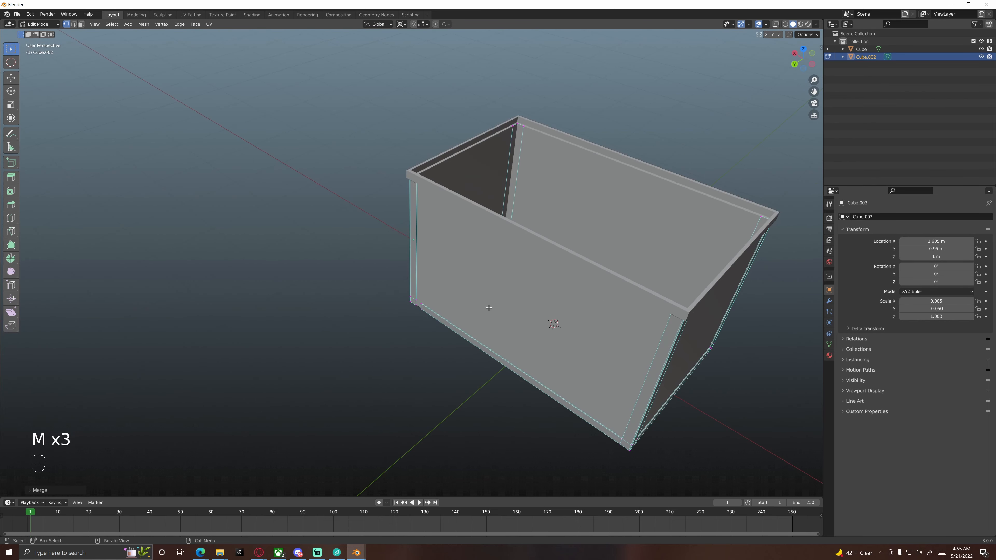
scroll(489, 308, up, 5)
shift+middle_drag(464, 343, 467, 316)
scroll(467, 316, up, 6)
shift+middle_drag(516, 345, 453, 275)
middle_drag(453, 275, 496, 291)
shift+middle_drag(478, 299, 398, 312)
scroll(397, 320, up, 4)
click(419, 304)
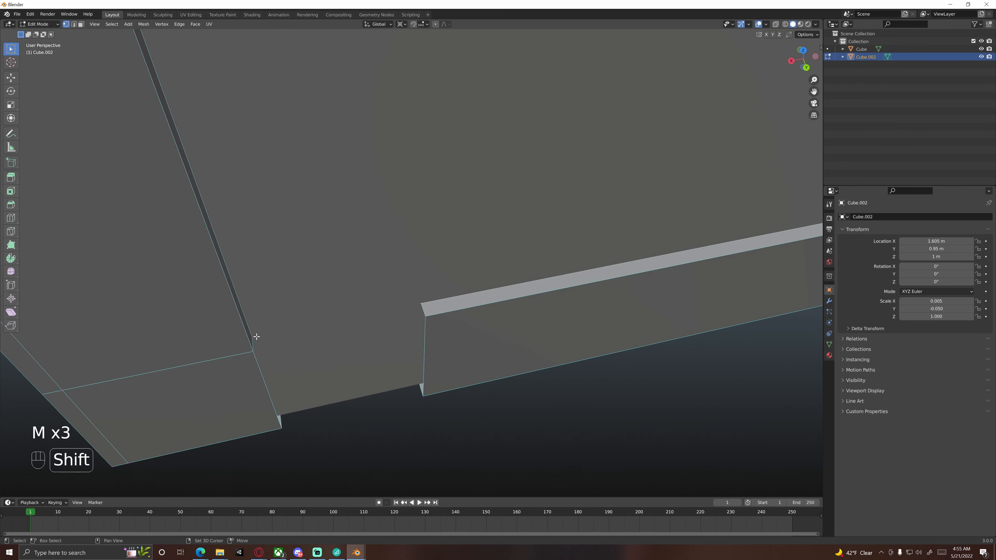
key(n)
key(n)
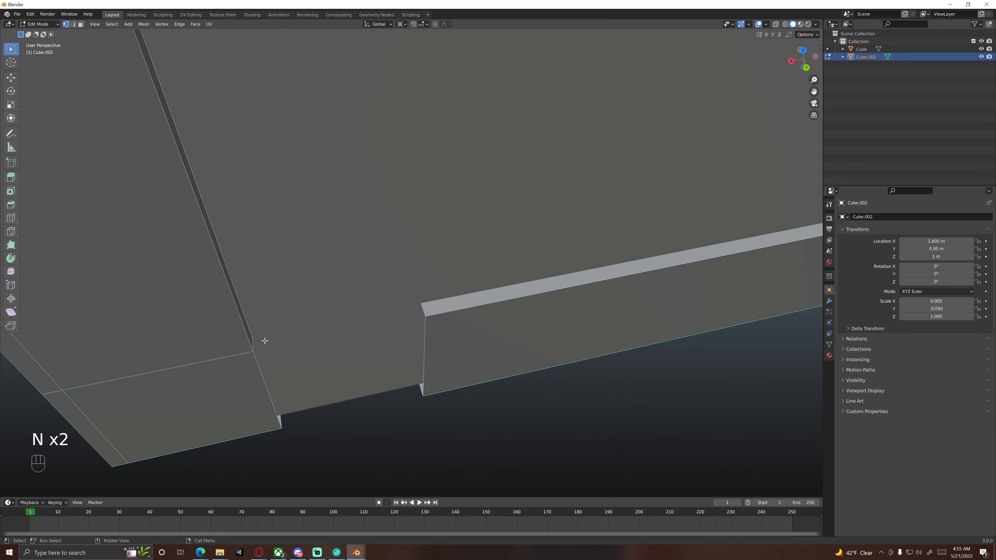
key(m)
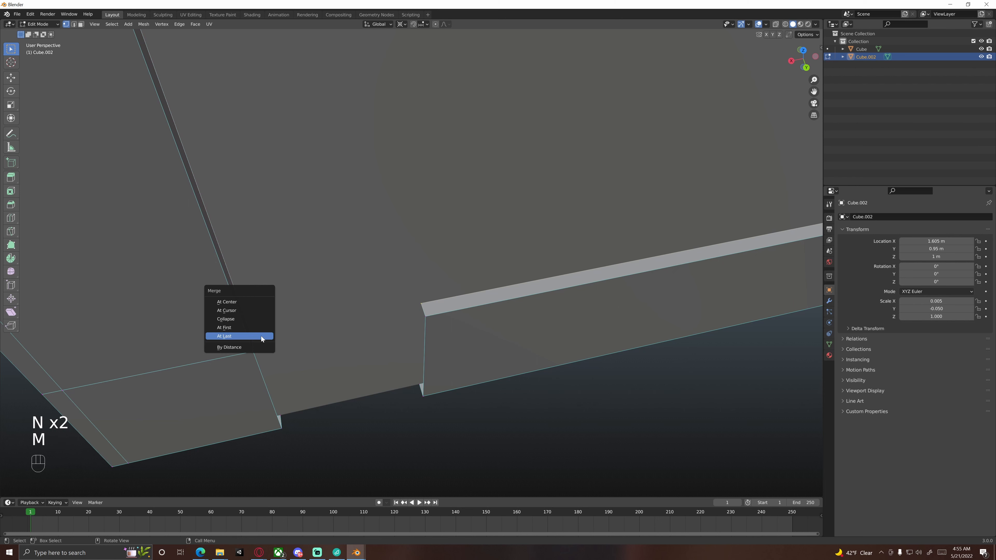
click(261, 337)
key(m)
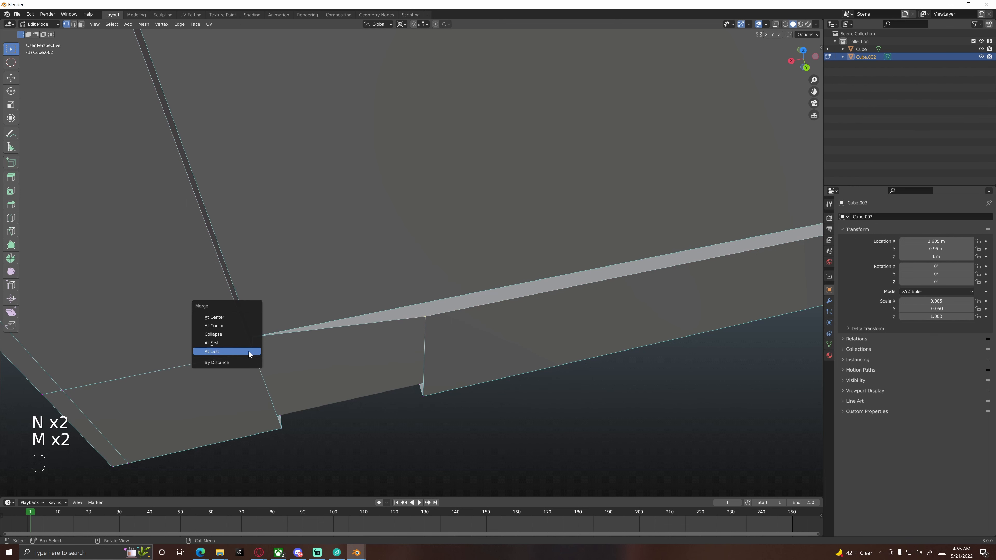
click(249, 352)
Merge the opposite bar's two lower end vertices onto the bottom vertices of its corner strip using At Last
shift+middle_drag(416, 402, 412, 329)
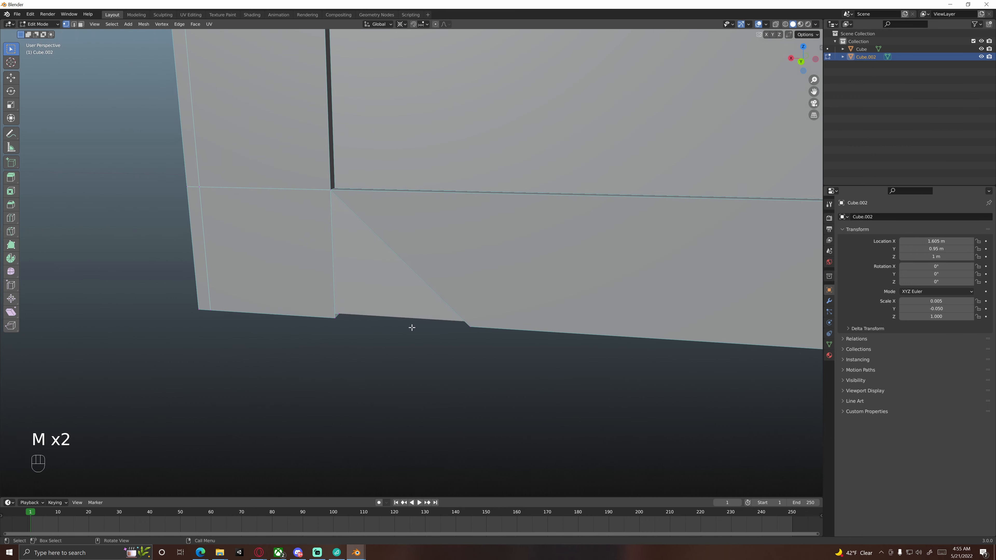
key(m)
click(344, 315)
click(469, 324)
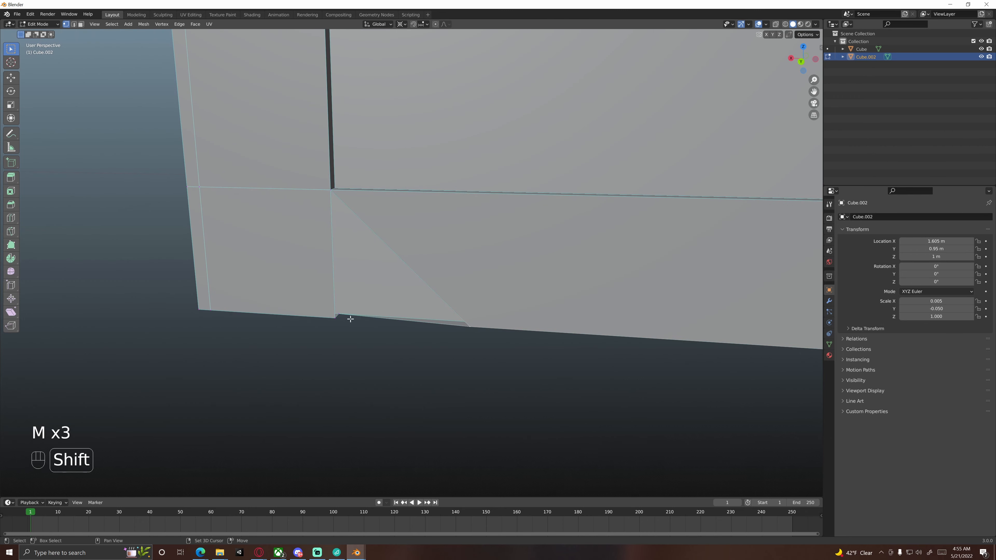
shift+click(334, 320)
key(m)
click(336, 321)
scroll(432, 349, down, 8)
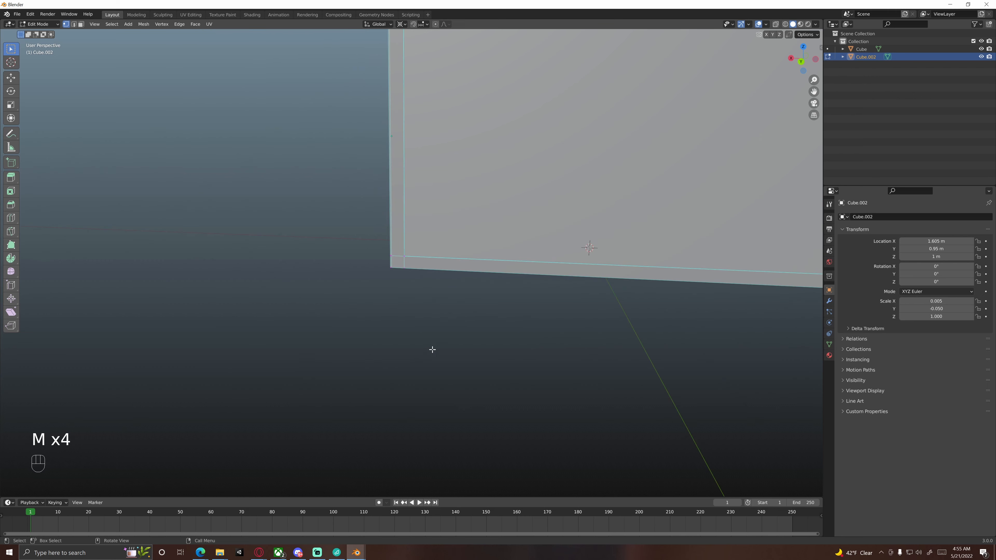
Return to Object Mode, deselect the trim, and add a new cube from the front view
middle_drag(432, 347, 380, 320)
key(Tab)
click(456, 327)
mouse_move(499, 302)
shift+middle_down()
mouse_move(428, 306)
mouse_move(488, 294)
shift+middle_up()
key(KP_1)
key(shift+a)
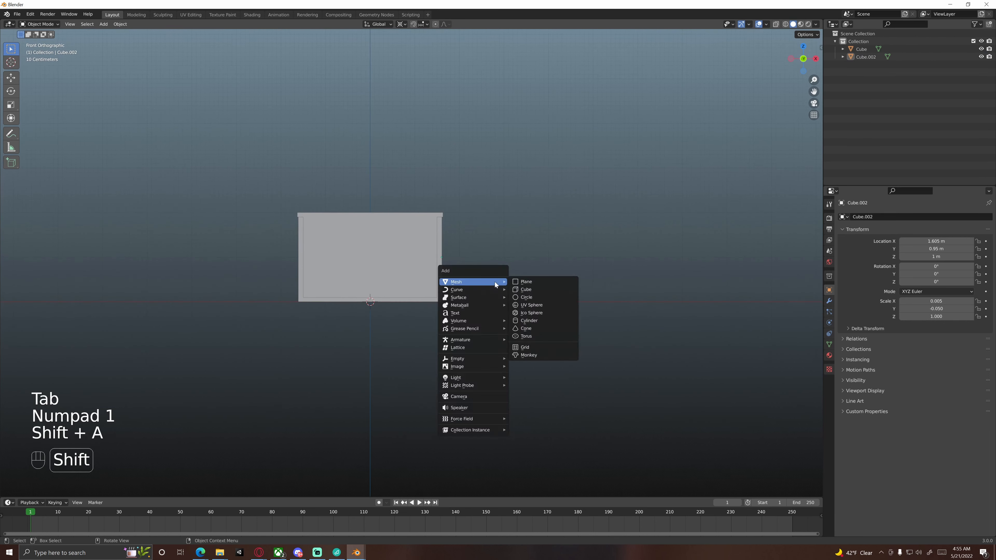
click(534, 286)
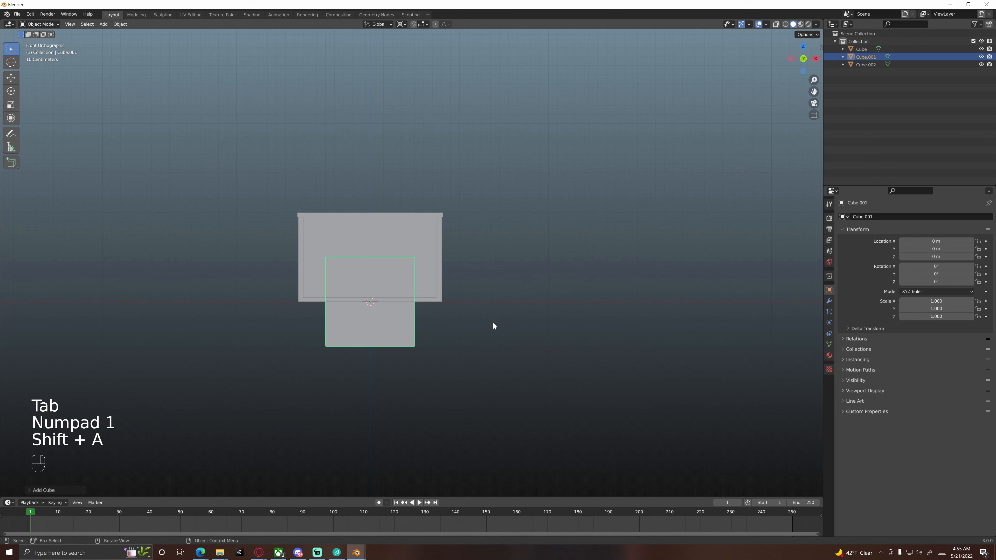
Move the new cube beside the dumpster to 3.6 m along X and raise it to 1 m along Z
key(g)
key(x)
click(645, 321)
key(g)
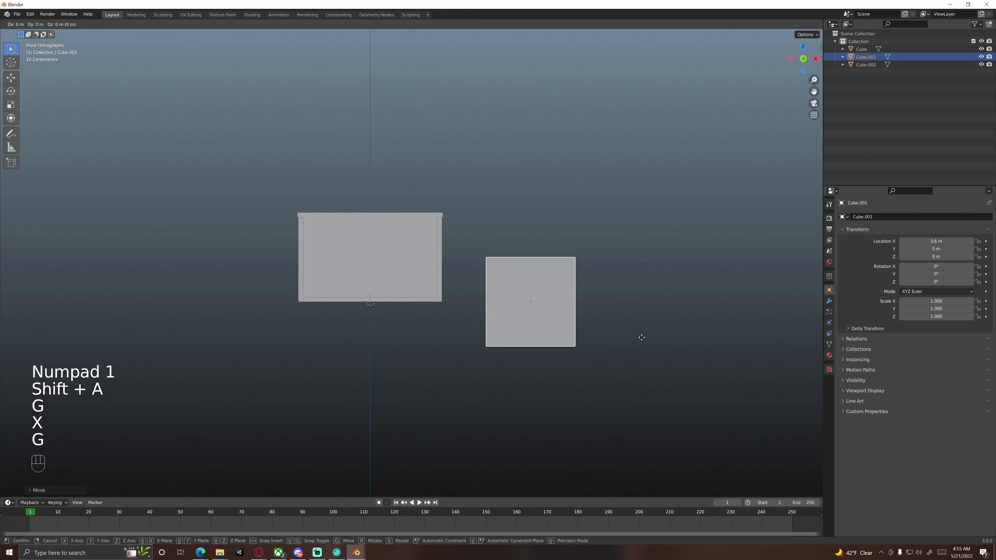
key(z)
click(652, 293)
shift+middle_drag(607, 309, 600, 290)
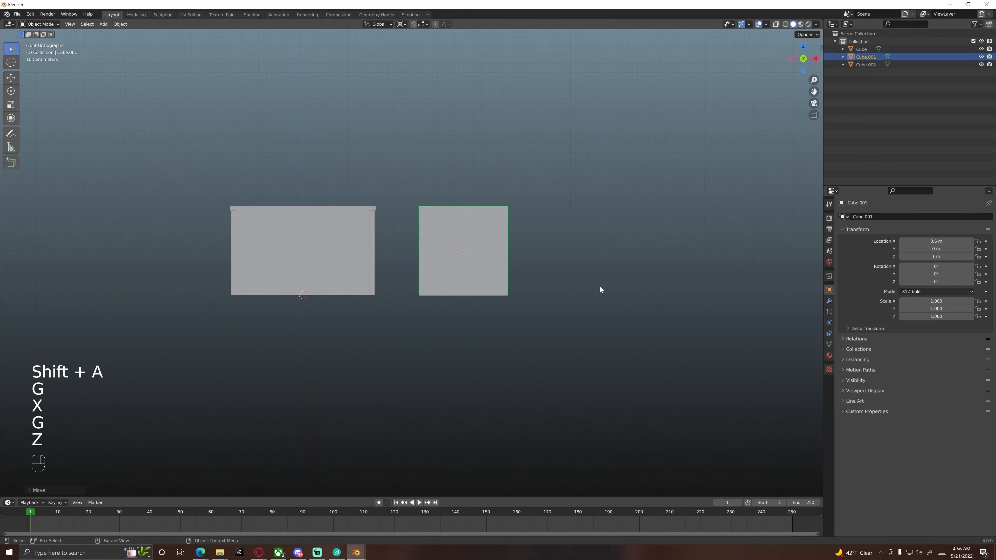
Set the transform pivot to Median Point and scale the new cube to 0.2
key(s)
right_click(549, 290)
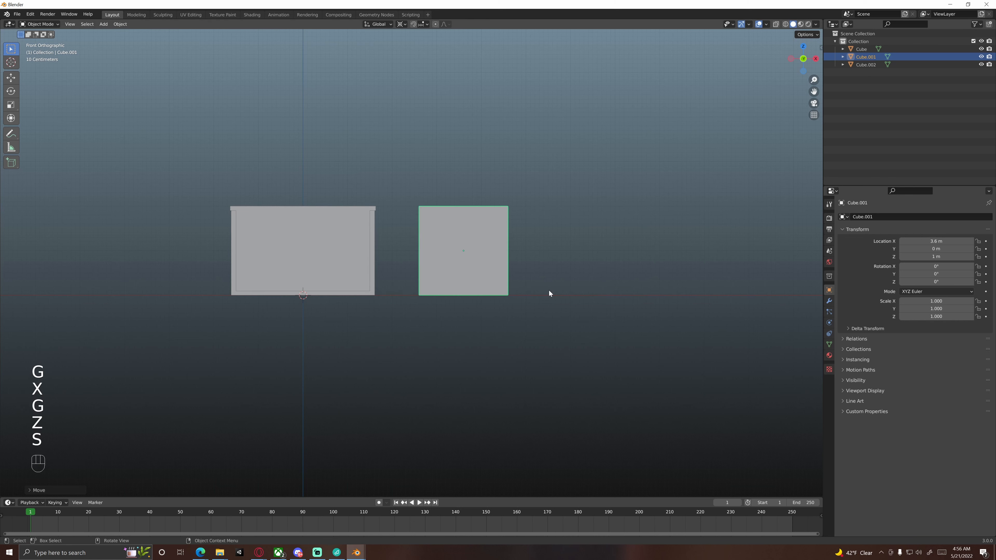
click(403, 25)
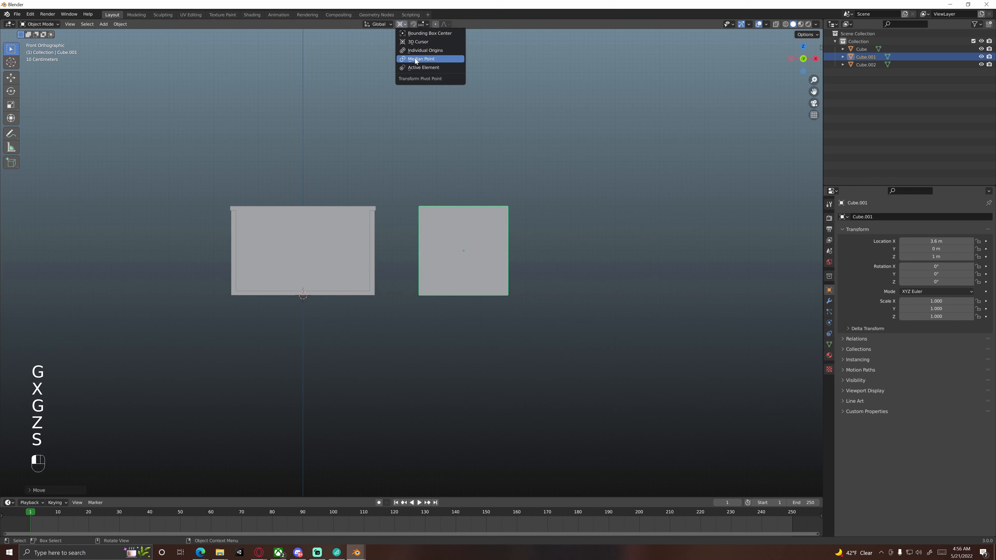
click(400, 27)
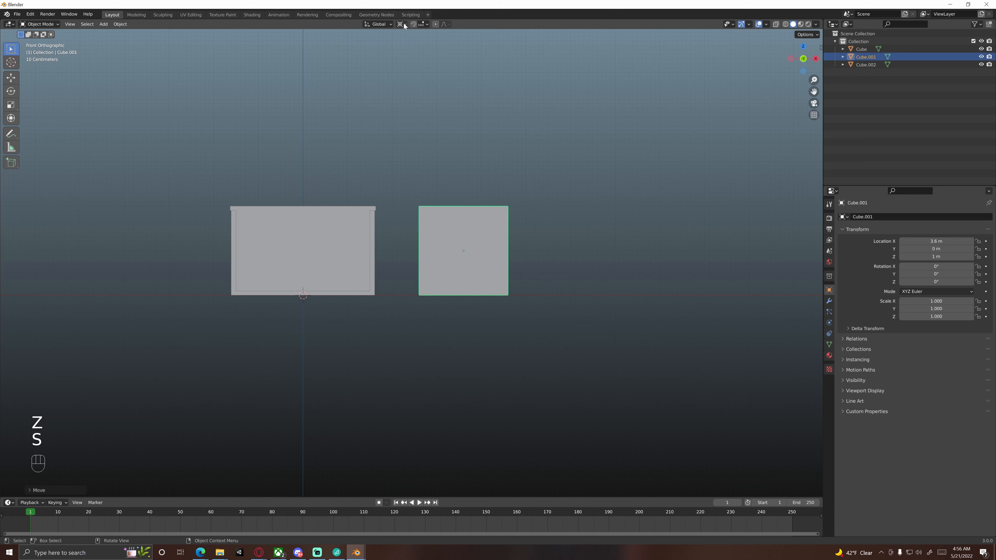
click(402, 25)
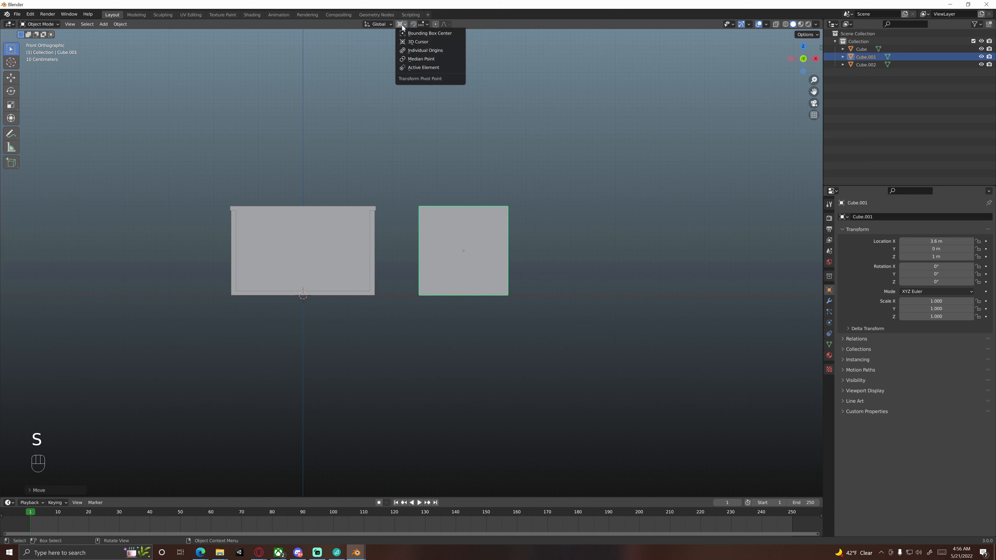
click(416, 59)
key(s)
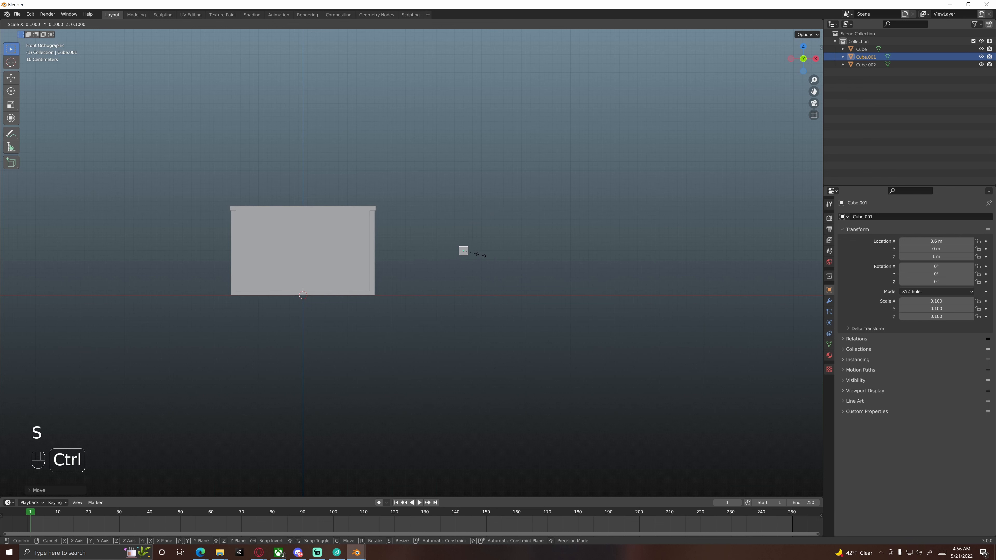
click(488, 256)
Edit the small cube's mesh and inset its two opposite Y faces individually with a thickness of 0.1
shift+middle_drag(488, 257, 434, 243)
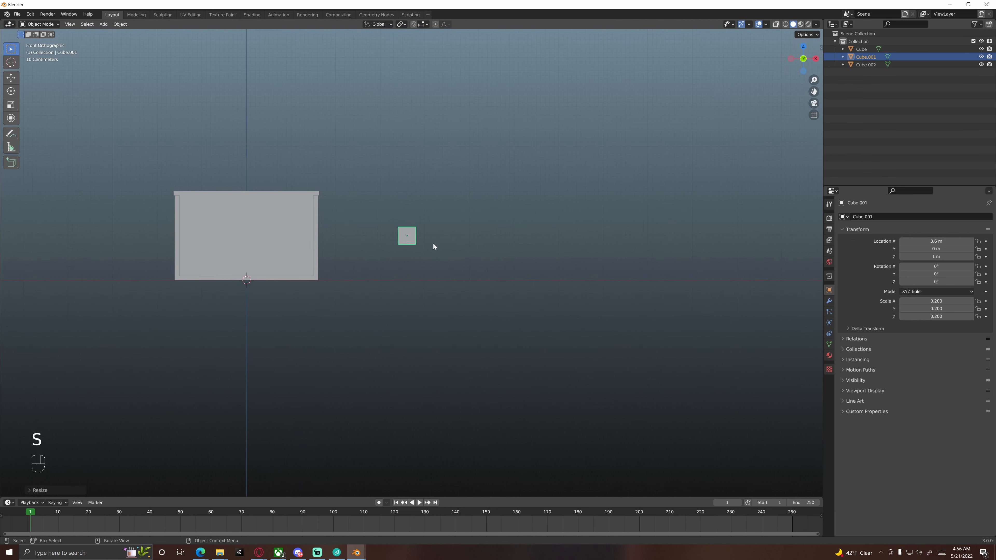
scroll(434, 244, up, 5)
scroll(449, 258, up, 3)
mouse_move(428, 209)
shift+middle_down()
mouse_move(457, 252)
mouse_move(467, 240)
mouse_move(457, 226)
mouse_move(418, 223)
shift+middle_up()
scroll(448, 258, up, 1)
key(Tab)
key(3)
click(469, 218)
shift+middle_drag(452, 223, 429, 216)
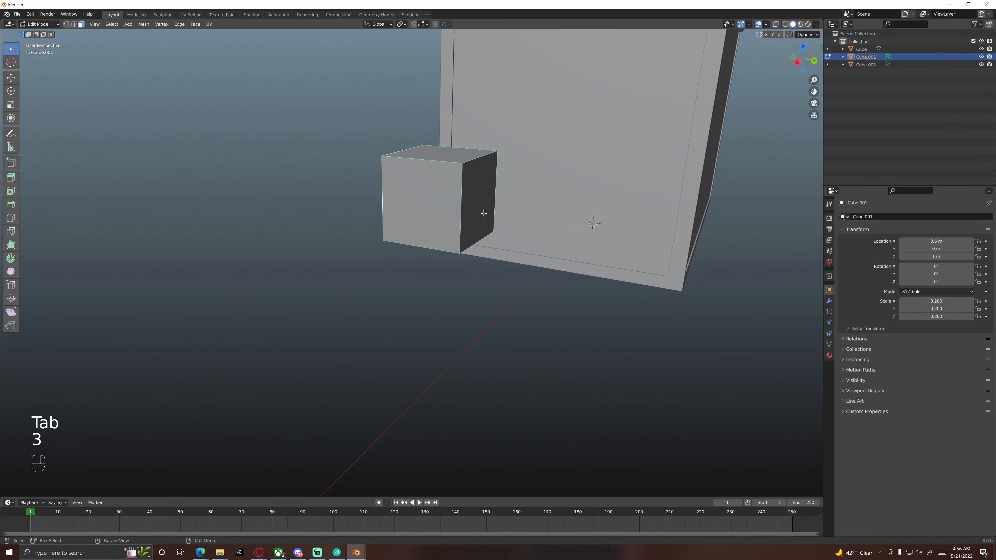
shift+click(482, 212)
shift+middle_drag(490, 225, 404, 238)
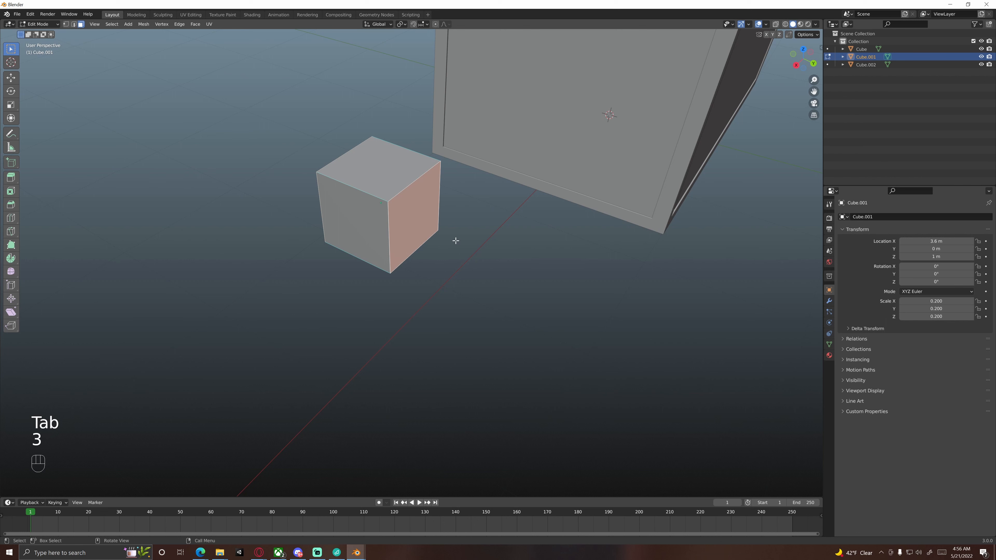
key(i)
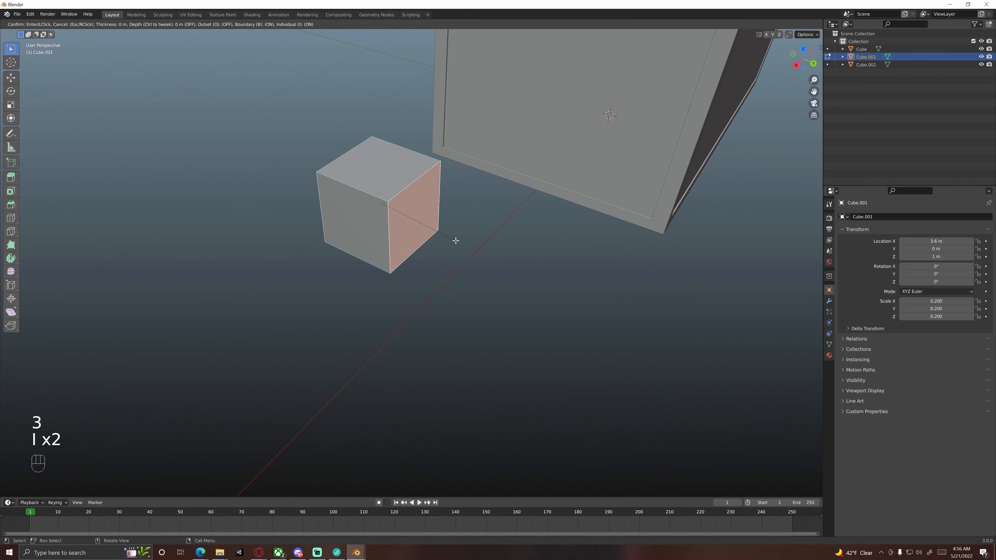
text(.1)
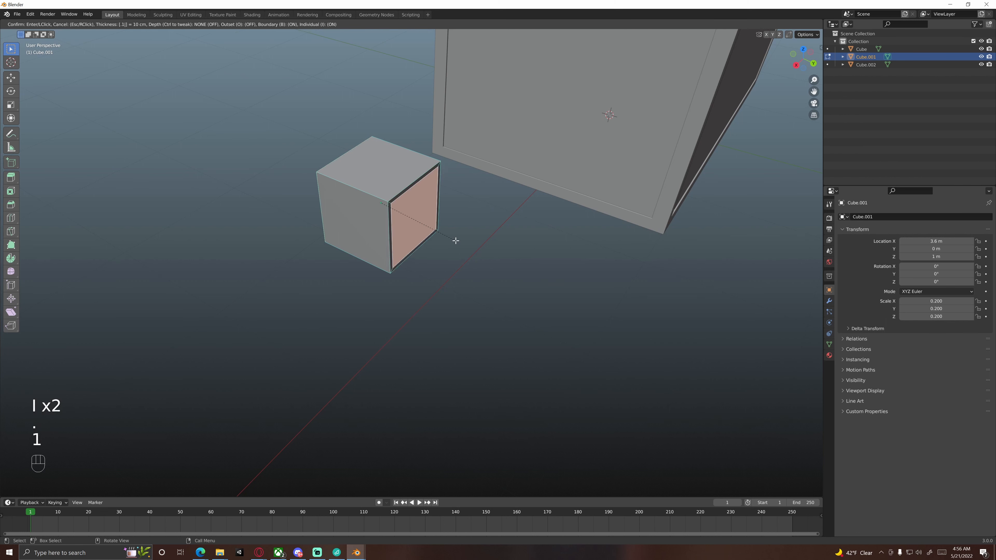
key(Return)
Delete the two inset Y faces to open the small cube from front to back
middle_drag(392, 185, 424, 215)
key(x)
click(422, 215)
Fill inner wall faces between the matching edges of the cube's two openings, including the top and positive X sides
middle_drag(337, 247, 328, 266)
key(1)
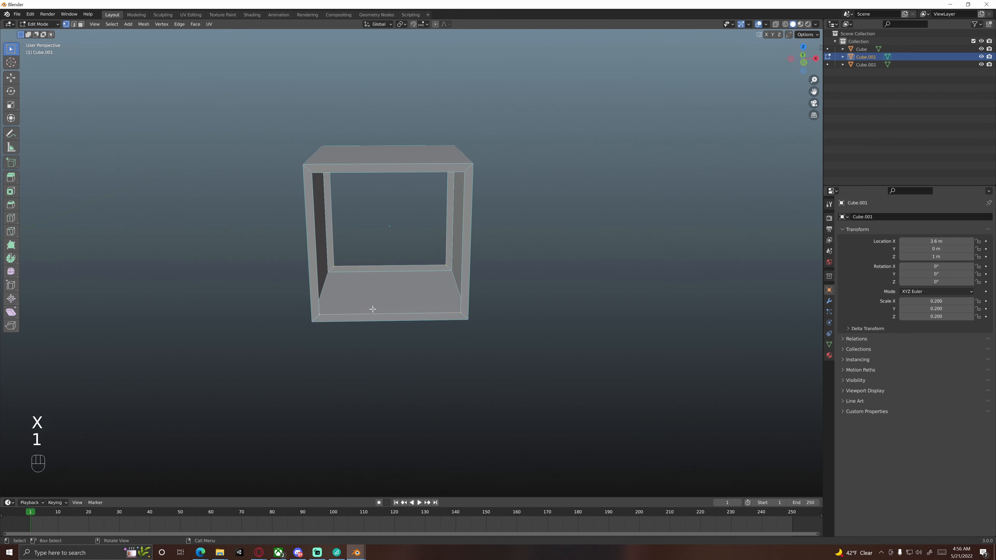
key(f)
middle_drag(360, 271, 352, 216)
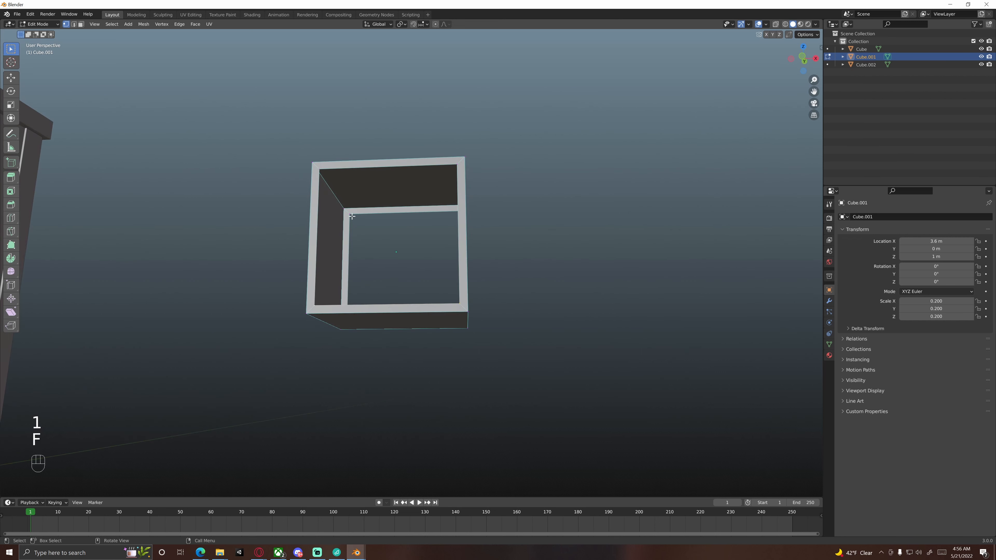
key(shift)
middle_drag(455, 168, 434, 209)
key(shift)
key(f)
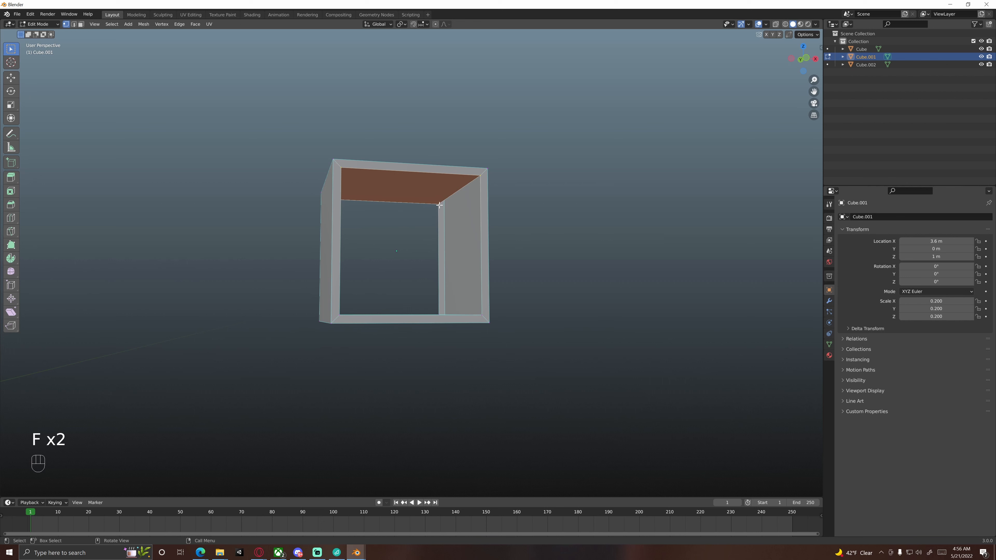
middle_drag(439, 205, 435, 304)
key(shift)
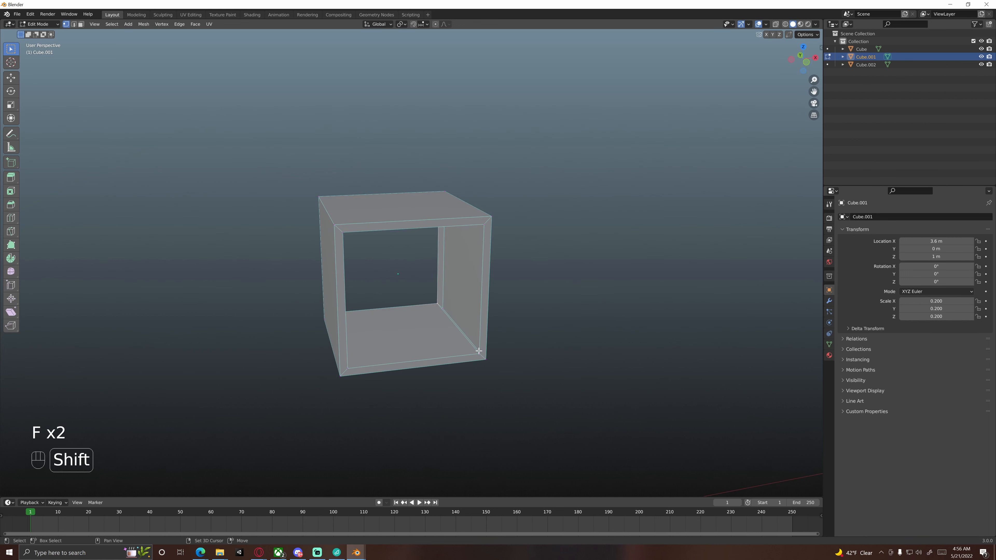
key(f)
click(518, 263)
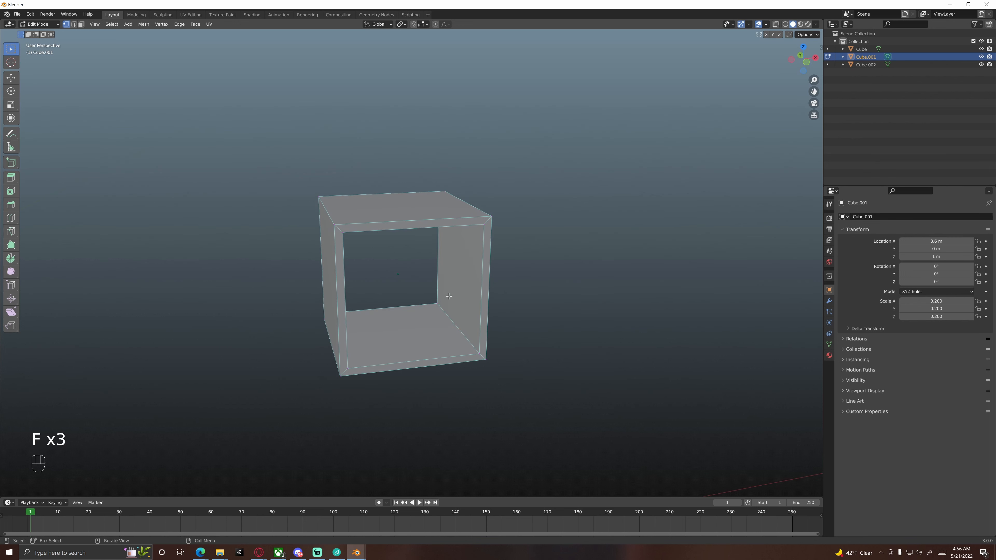
Delete the inner and outer faces of the small tube's negative X side to leave a C-shaped bracket
shift+middle_drag(436, 286, 423, 249)
key(3)
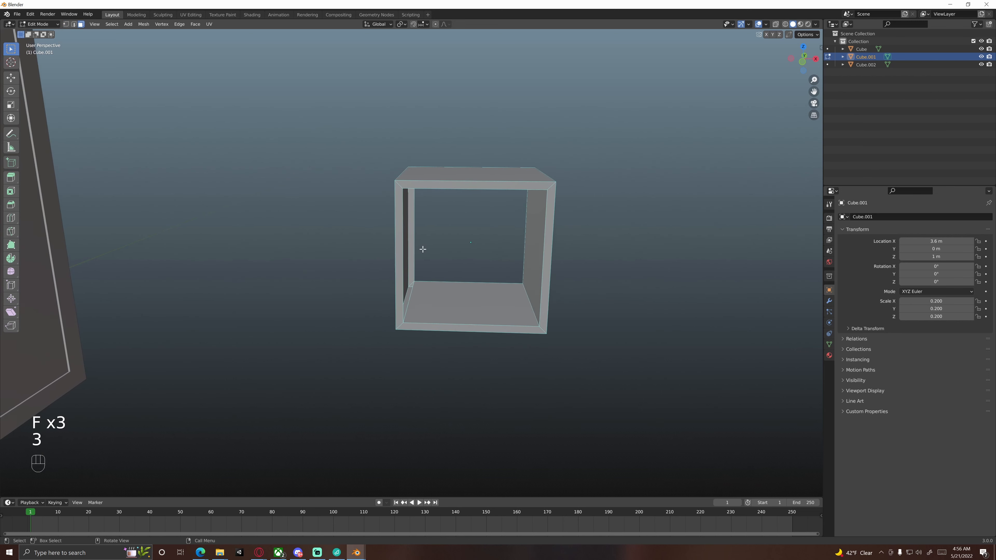
scroll(422, 250, up, 3)
shift+click(402, 215)
middle_drag(402, 215, 424, 234)
key(x)
click(398, 255)
Fill the open end of the bracket's upper arm with a face and flatten it by scaling to 0 along X
key(1)
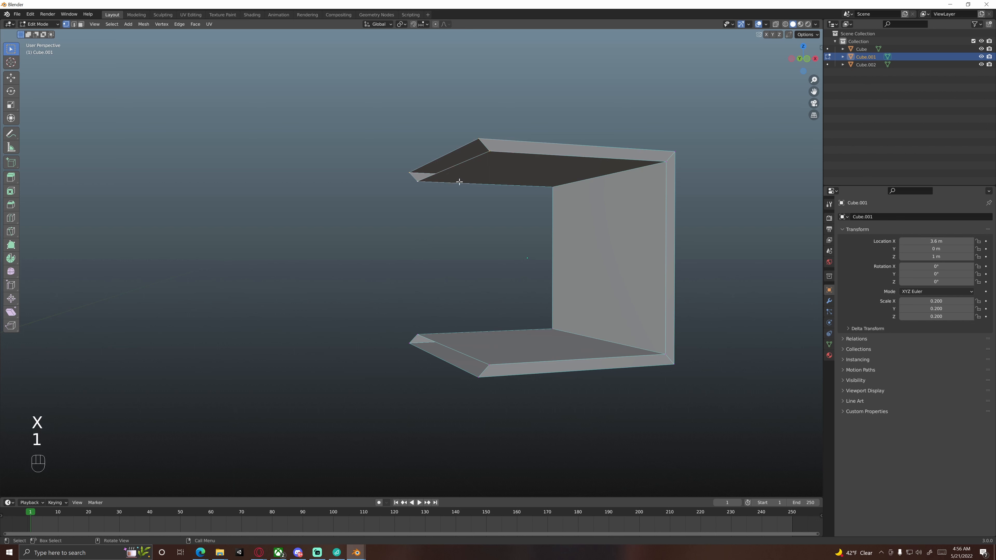
middle_drag(448, 172, 431, 153)
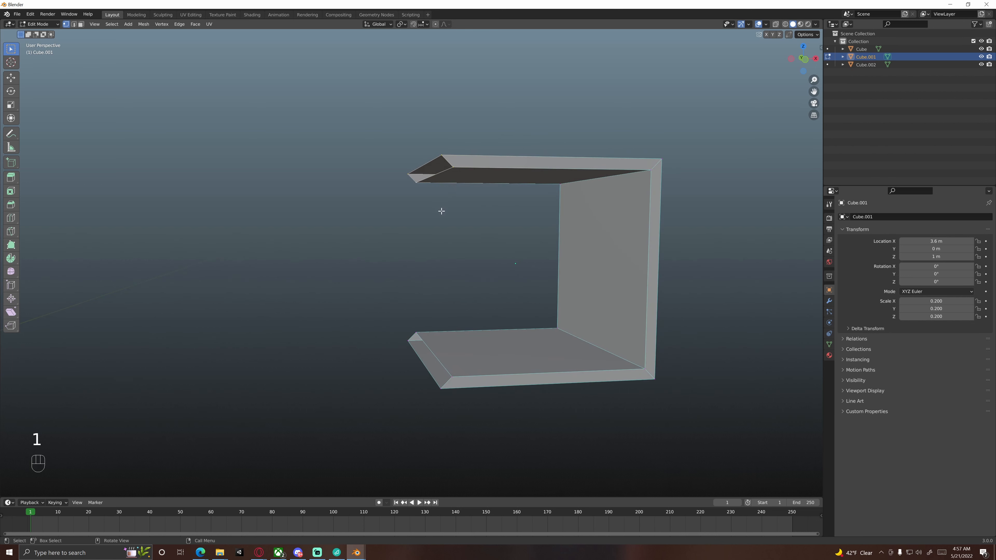
key(f)
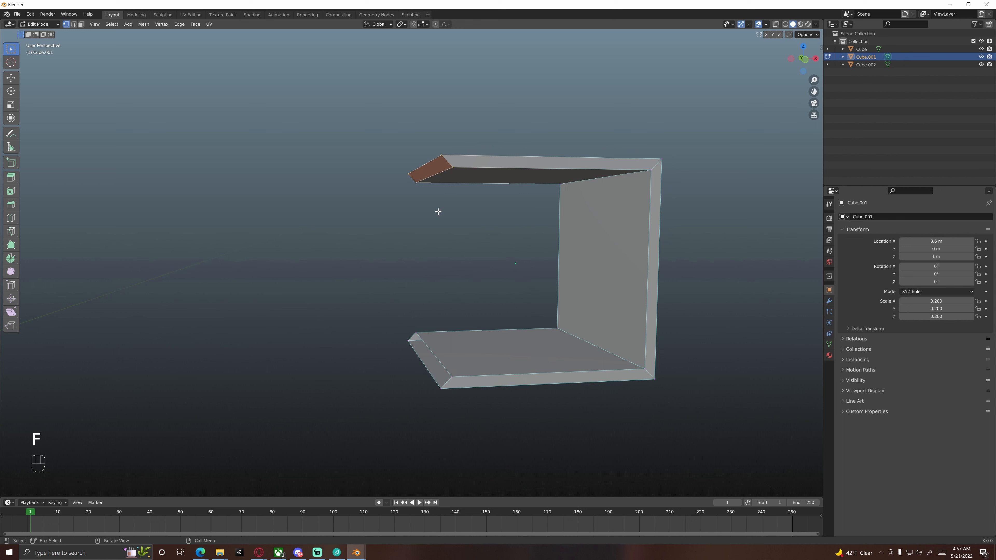
key(s)
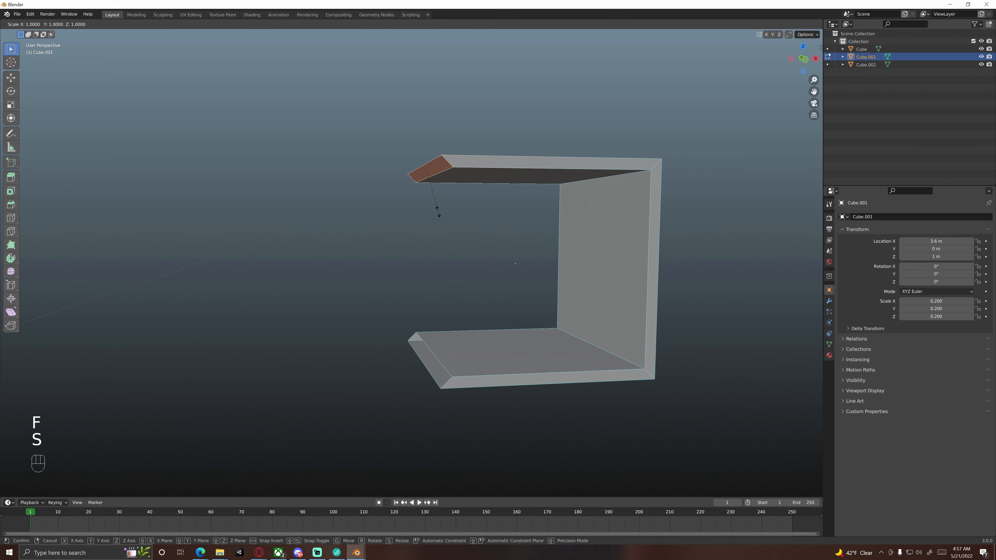
key(x)
key(0)
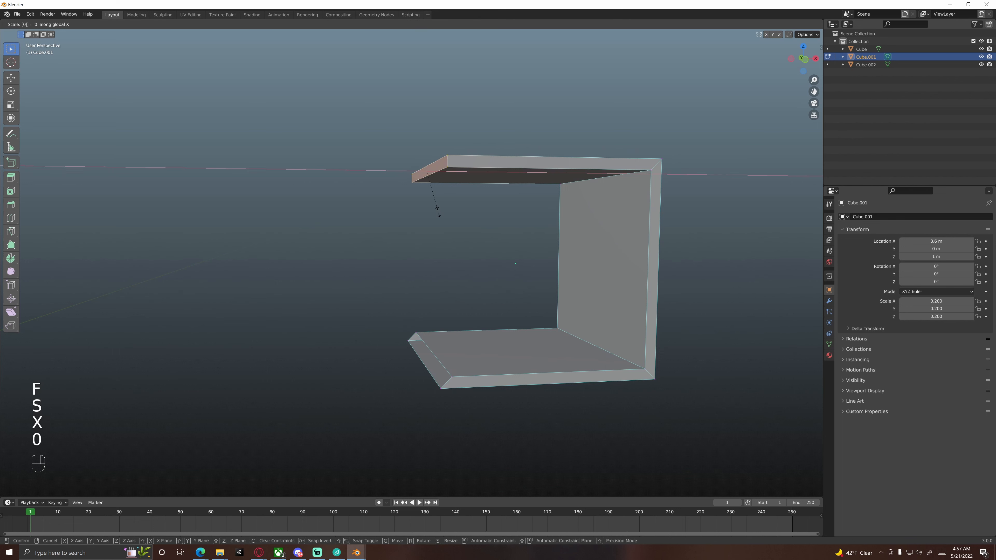
key(Return)
middle_drag(463, 149, 450, 161)
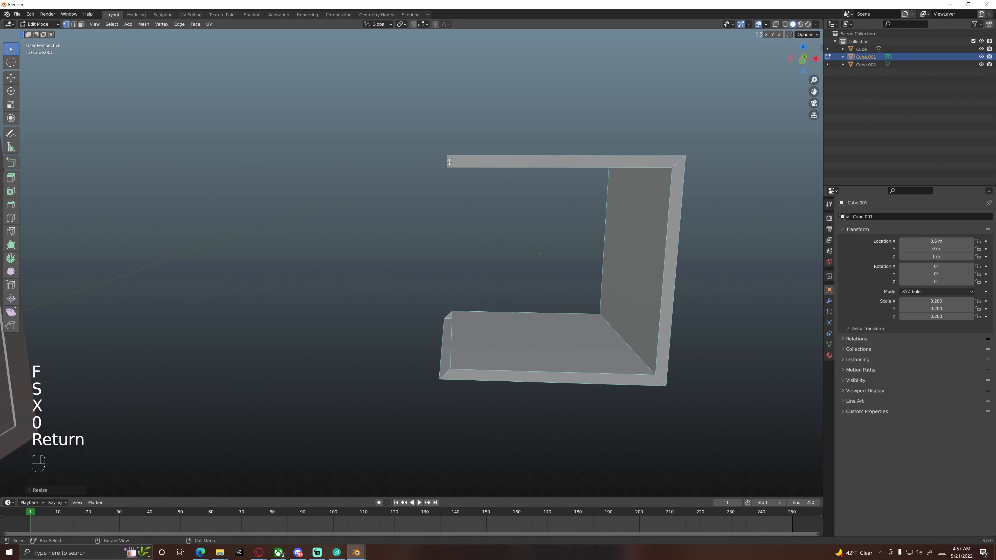
Fill the open end of the bracket's lower arm, flatten it by scaling to 0 along X, and return to Object Mode
key(KP_1)
middle_drag(478, 358, 436, 308)
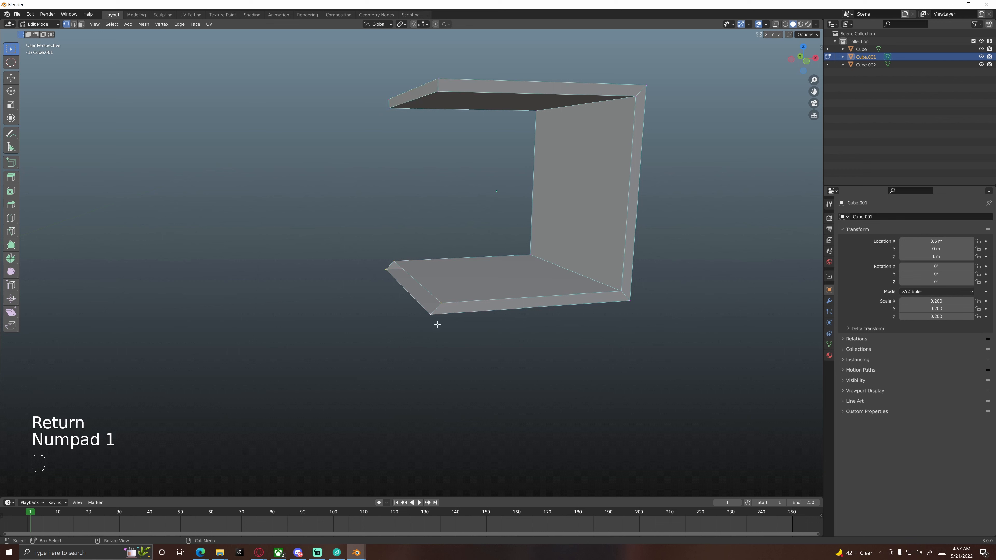
key(f)
key(s)
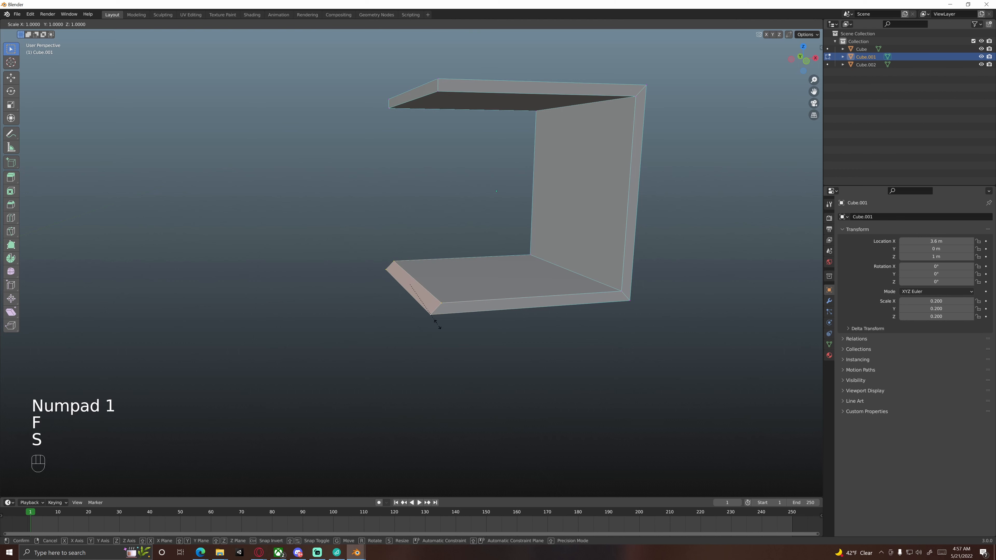
key(x)
key(0)
key(Return)
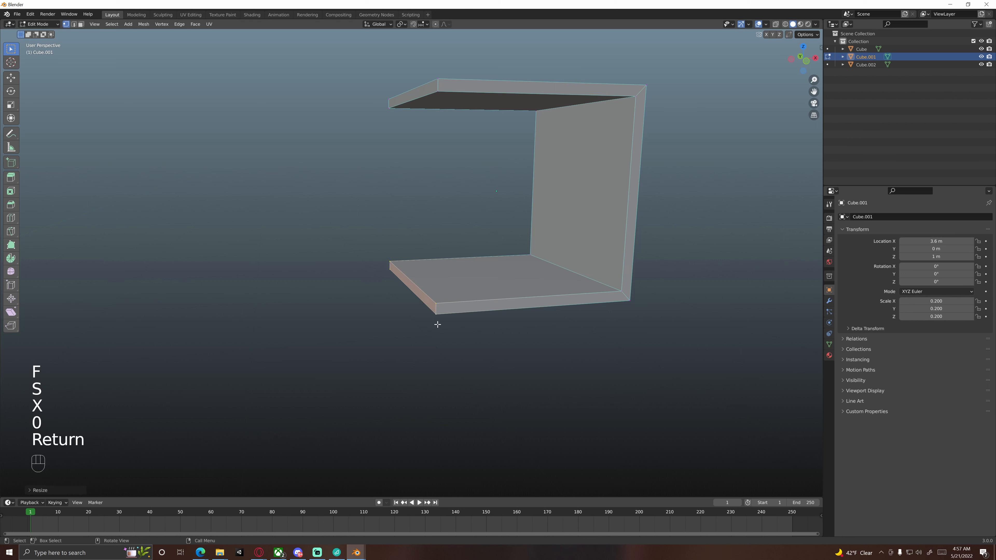
scroll(463, 283, down, 5)
key(Tab)
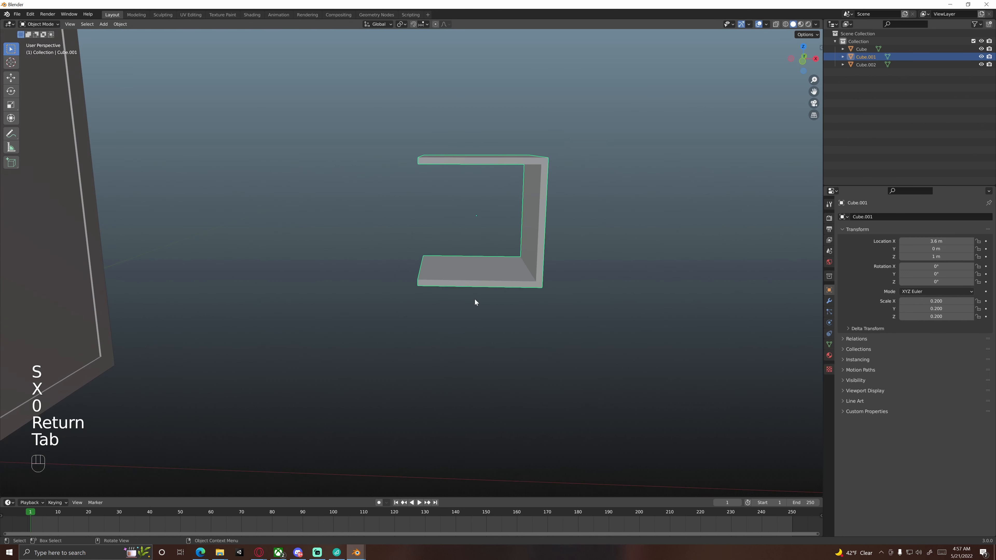
In front view, move the bracket along X against the dumpster's side, to X location 1.8 m
scroll(461, 292, down, 1)
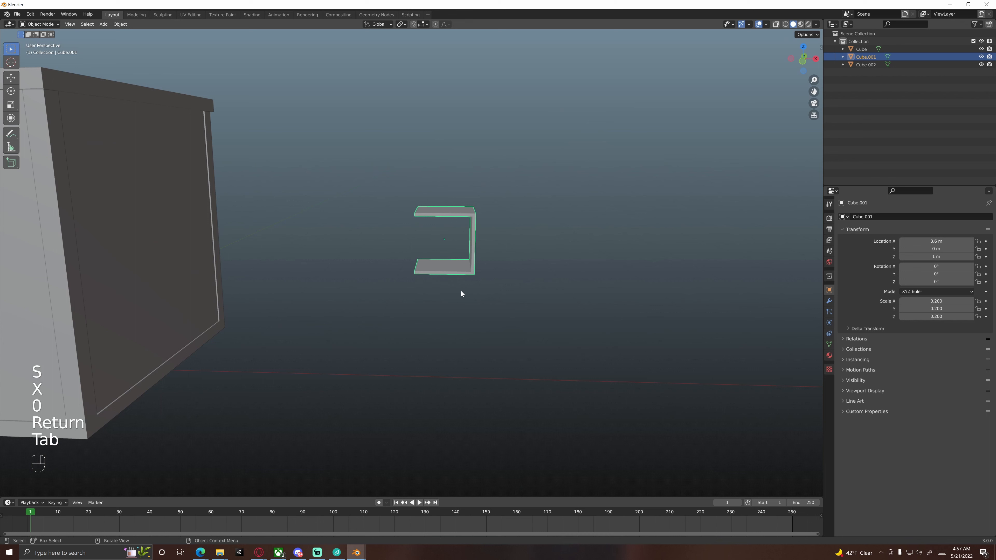
key(KP_1)
scroll(373, 277, down, 2)
shift+middle_drag(367, 266, 419, 259)
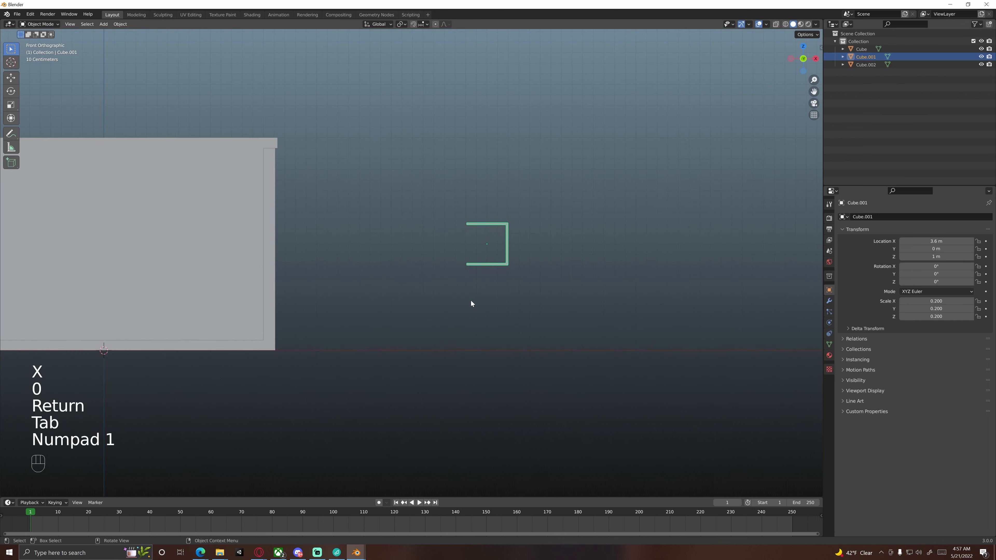
key(g)
key(x)
key(ctrl)
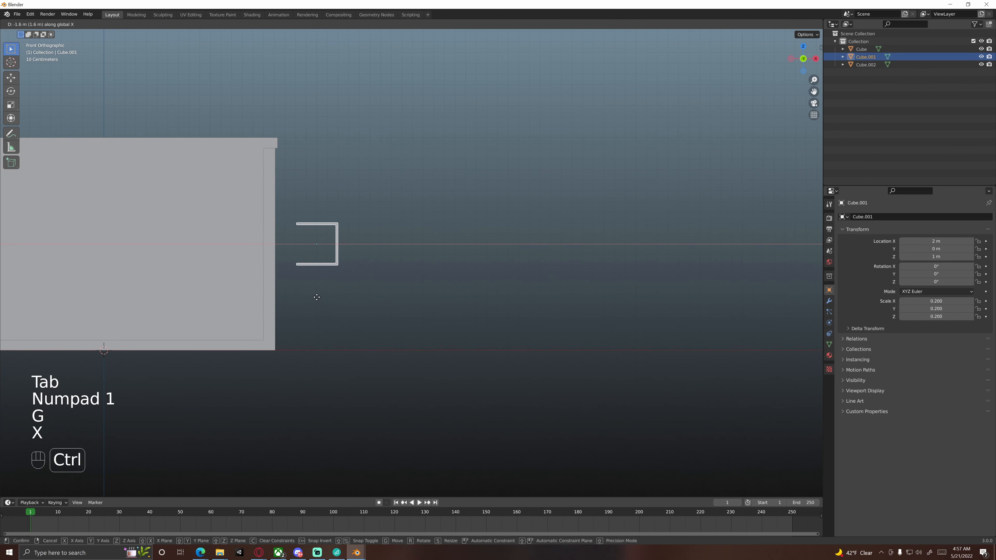
click(303, 297)
shift+middle_drag(303, 297, 457, 268)
scroll(411, 269, up, 3)
scroll(502, 273, down, 3)
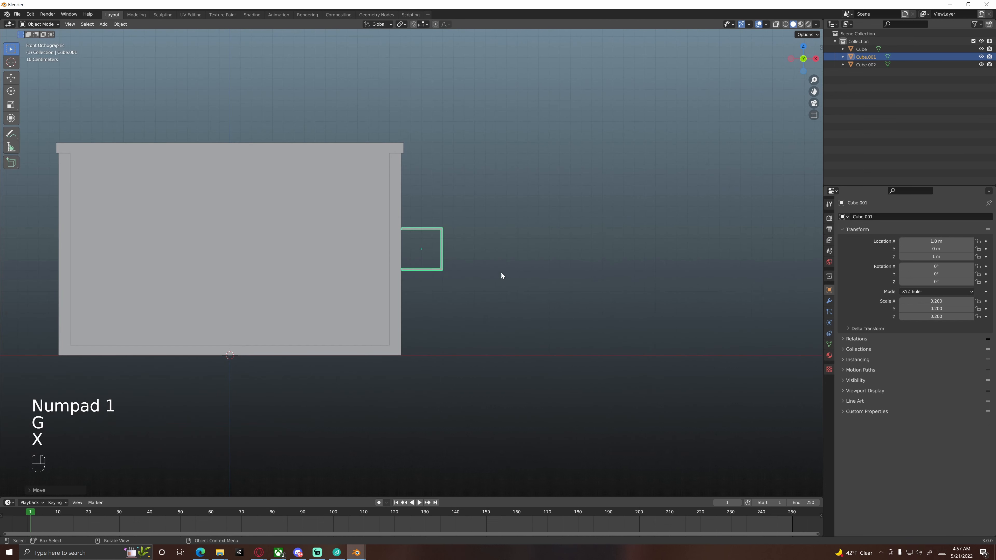
Scale the bracket along X to 0.1 and move it back against the dumpster's side at X location 1.7 m
key(s)
key(x)
key(ctrl)
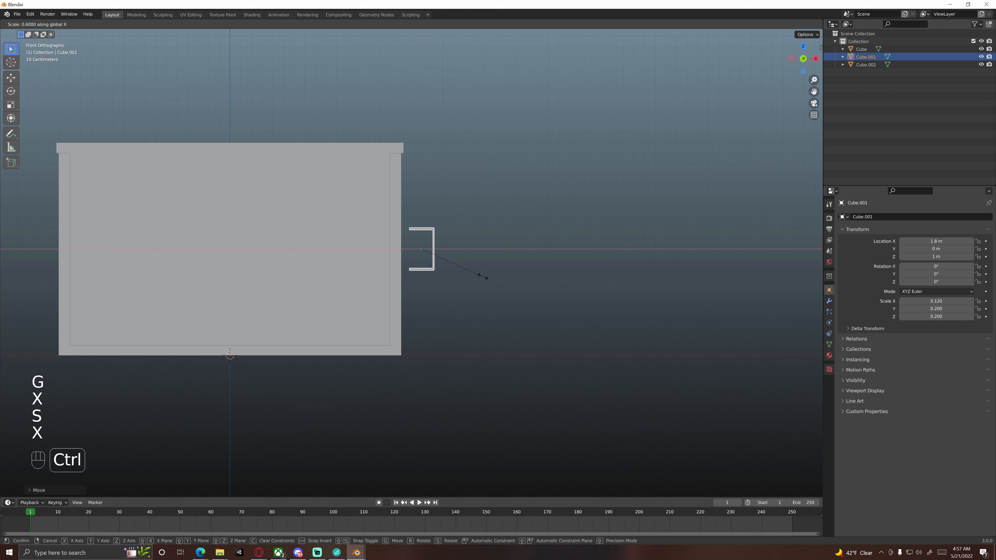
click(474, 274)
key(g)
key(x)
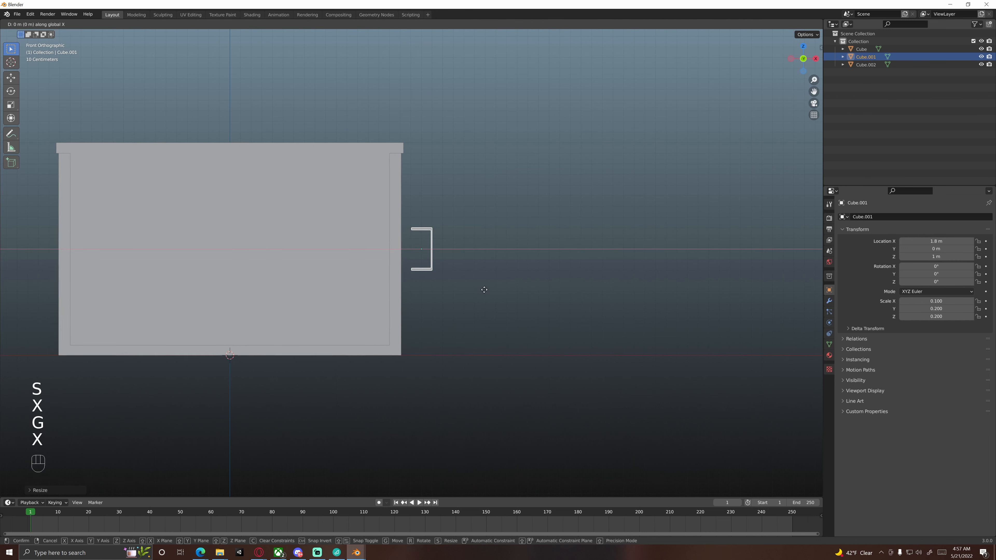
click(464, 288)
scroll(428, 278, up, 3)
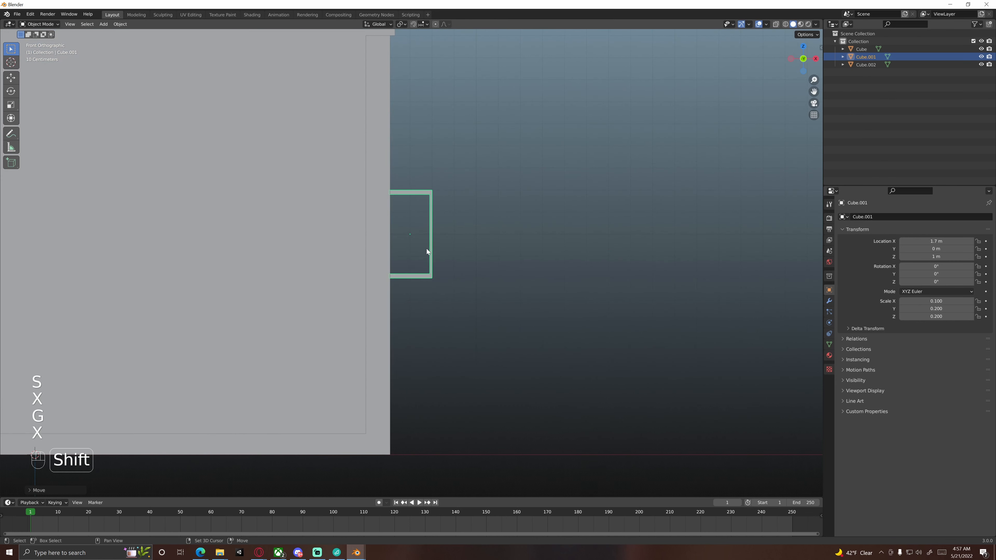
Shrink the bracket's height by scaling it along Z to 0.14
shift+middle_drag(427, 249, 448, 286)
key(s)
key(z)
key(ctrl)
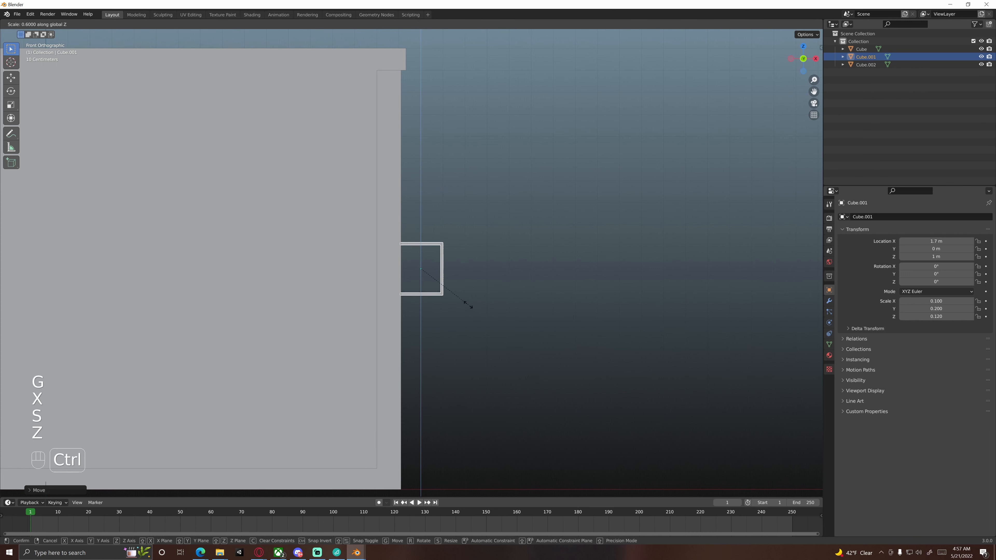
click(471, 312)
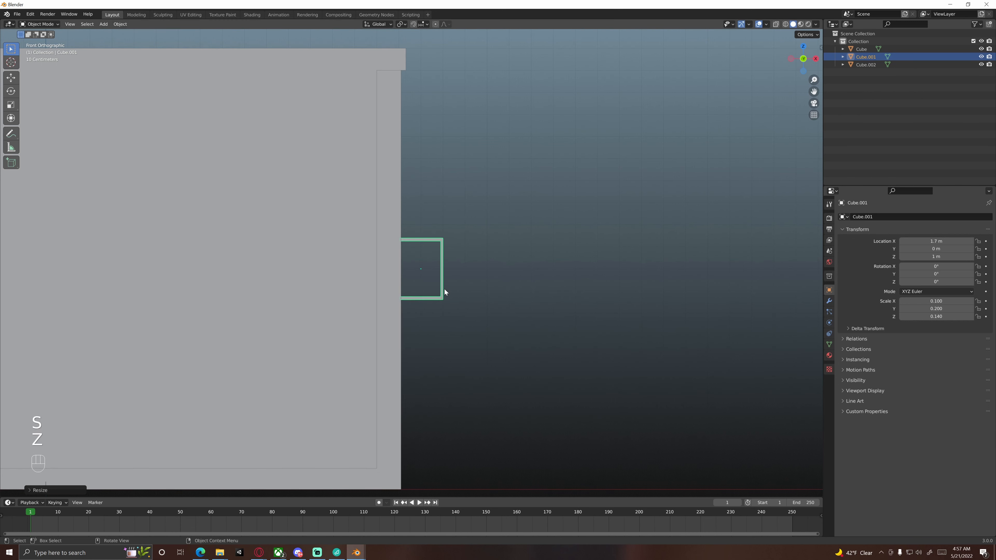
Examine in wireframe and solid shading how the bracket's open ends meet the dumpster's recessed side panel
middle_drag(481, 303, 477, 307)
key(KP_1)
key(z)
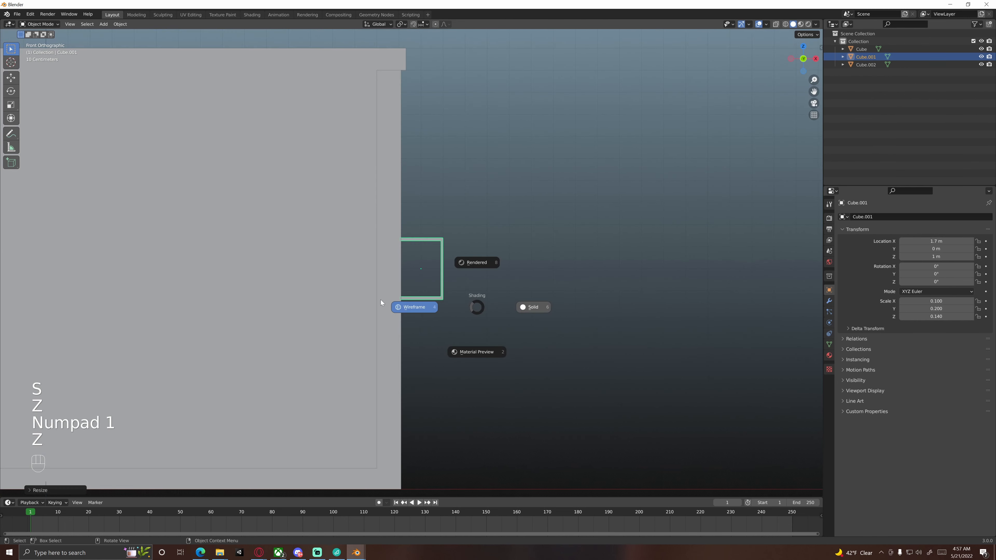
click(380, 300)
shift+middle_drag(372, 232, 403, 270)
scroll(400, 265, up, 5)
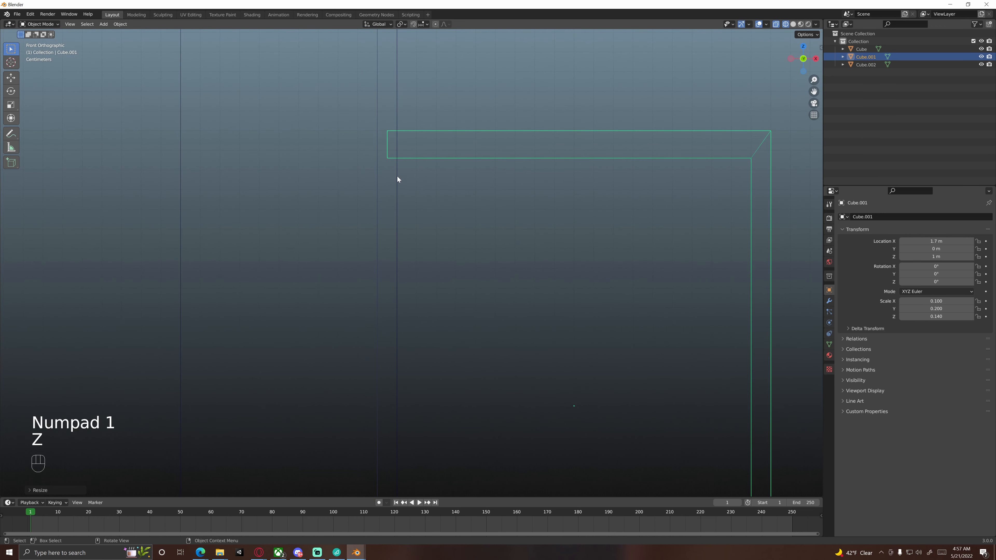
scroll(396, 176, down, 4)
mouse_move(393, 179)
middle_down()
mouse_move(396, 203)
mouse_move(374, 201)
mouse_move(504, 197)
middle_up()
key(z)
click(422, 203)
scroll(432, 210, down, 6)
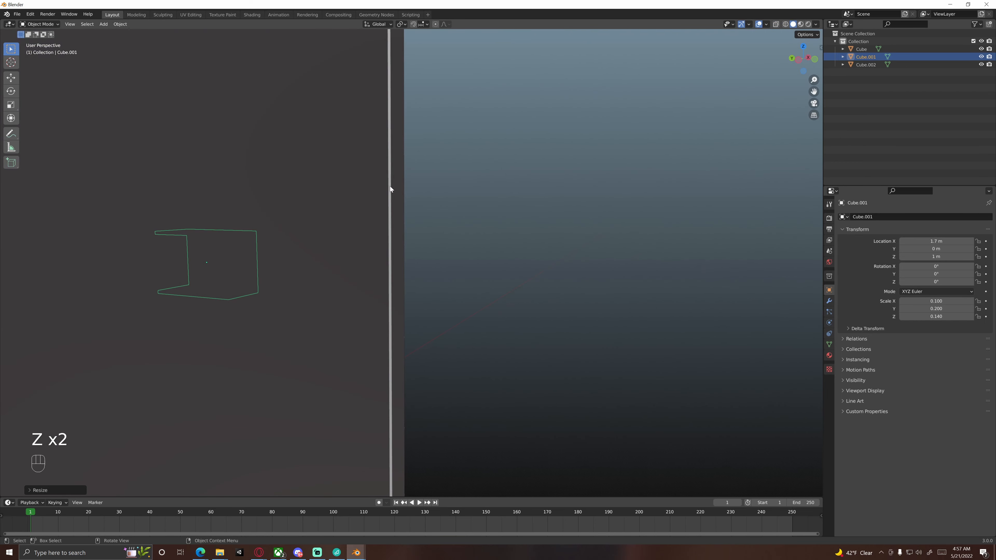
middle_drag(392, 185, 346, 211)
scroll(337, 212, down, 8)
scroll(498, 231, up, 8)
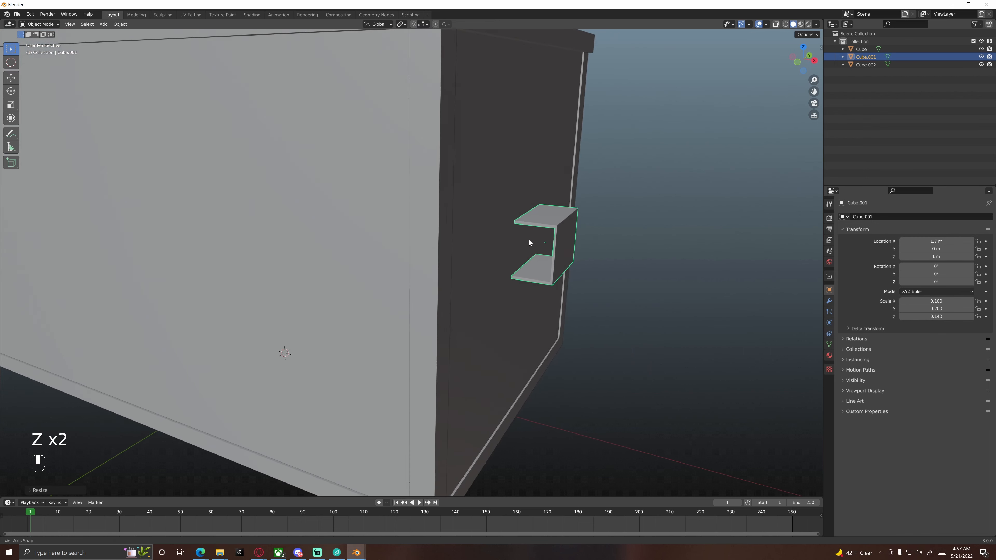
middle_drag(511, 219, 542, 230)
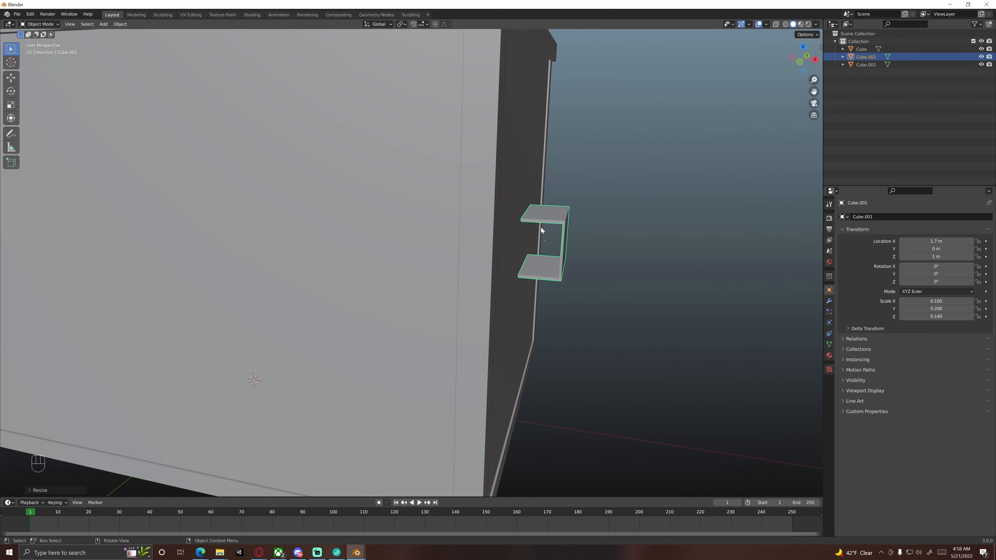
In wireframe front view, move the bracket along X to 1.695 m to meet the recessed side panel, and restore solid shading
key(KP_1)
key(z)
click(468, 231)
scroll(482, 251, up, 6)
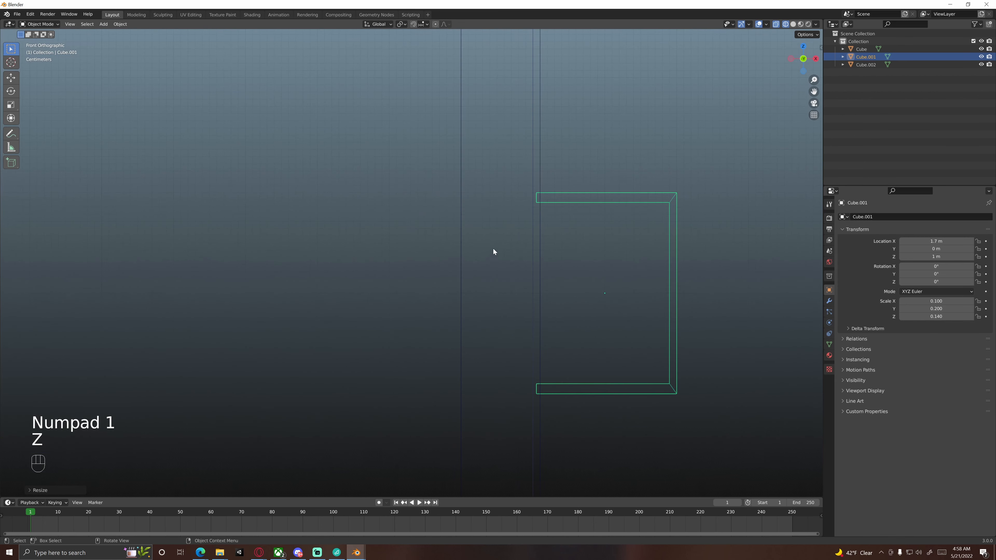
shift+middle_drag(561, 205, 434, 232)
scroll(432, 224, up, 3)
scroll(433, 232, up, 5)
key(g)
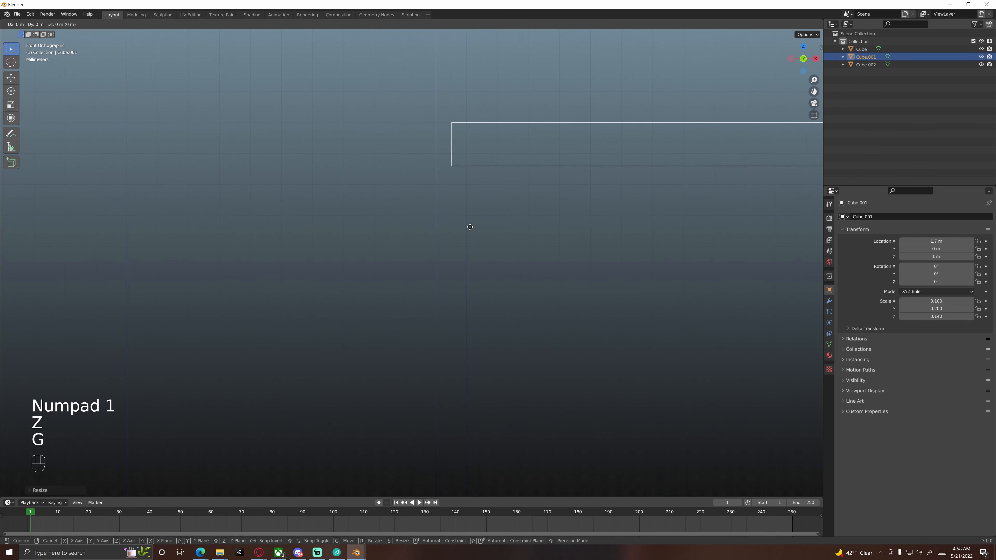
key(x)
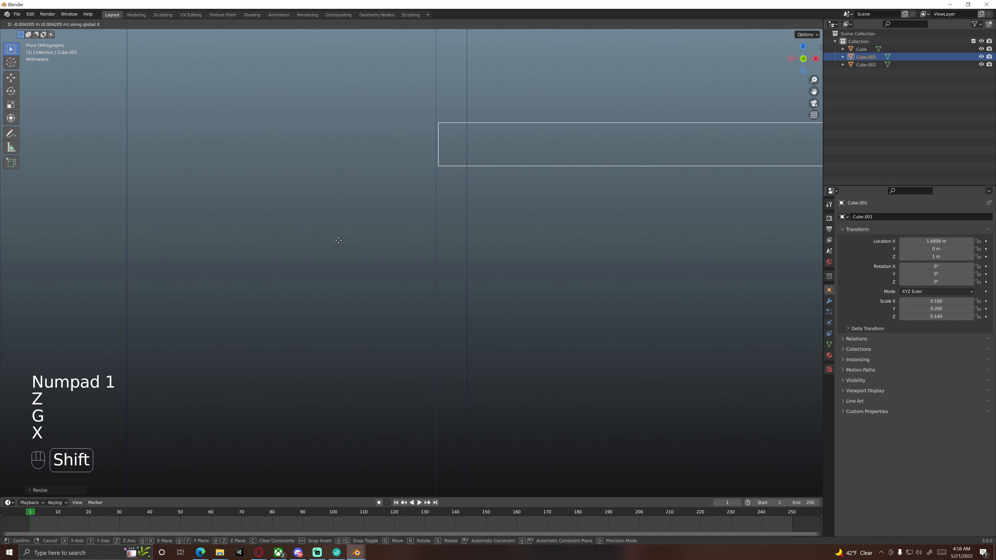
click(315, 245)
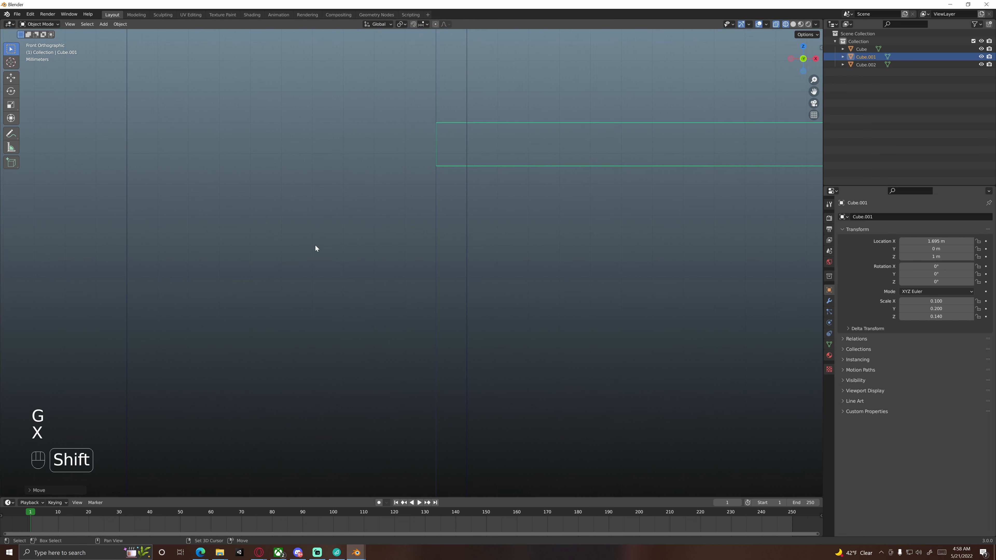
scroll(404, 240, down, 6)
key(z)
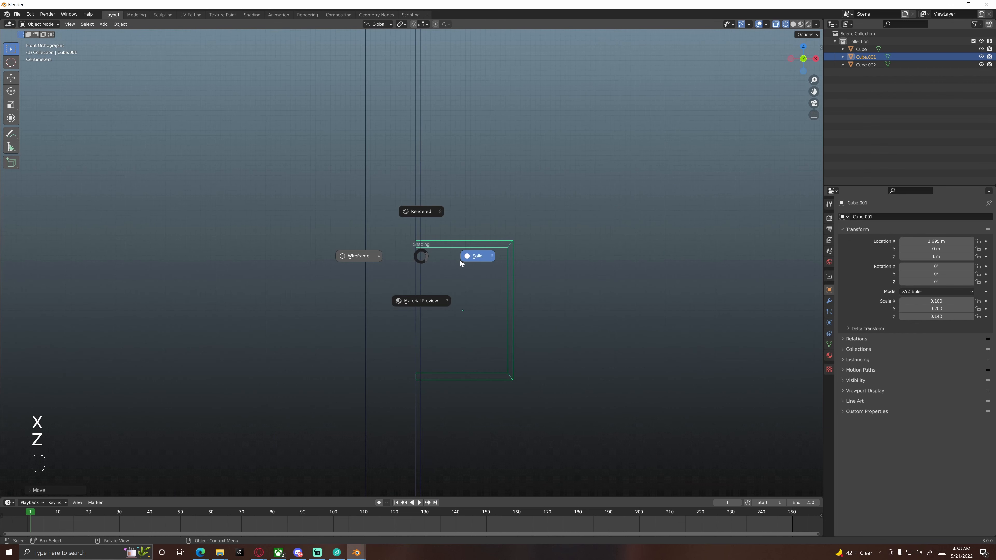
click(491, 255)
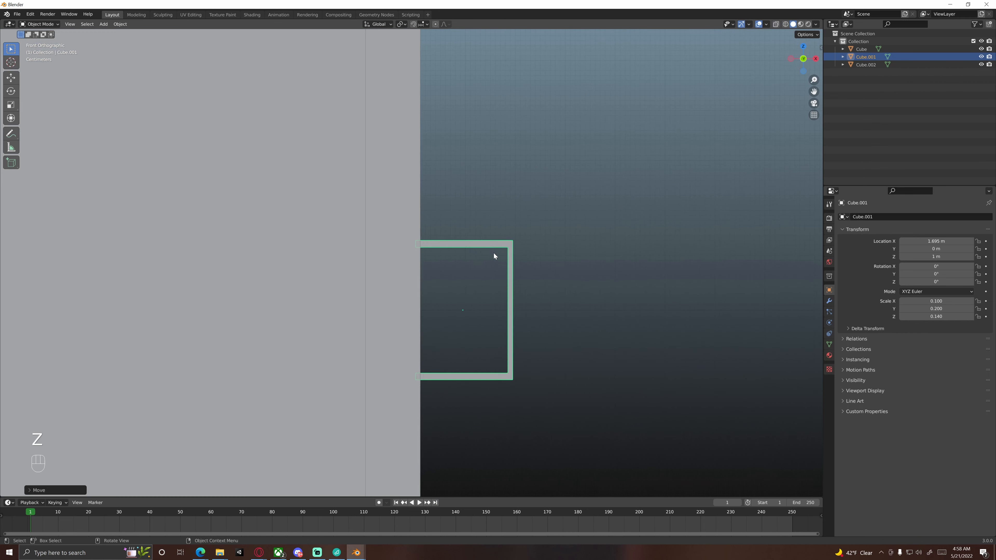
Lengthen the bracket across the dumpster's side by scaling it along Y to 0.68
mouse_move(491, 255)
middle_down()
mouse_move(421, 281)
mouse_move(394, 278)
middle_up()
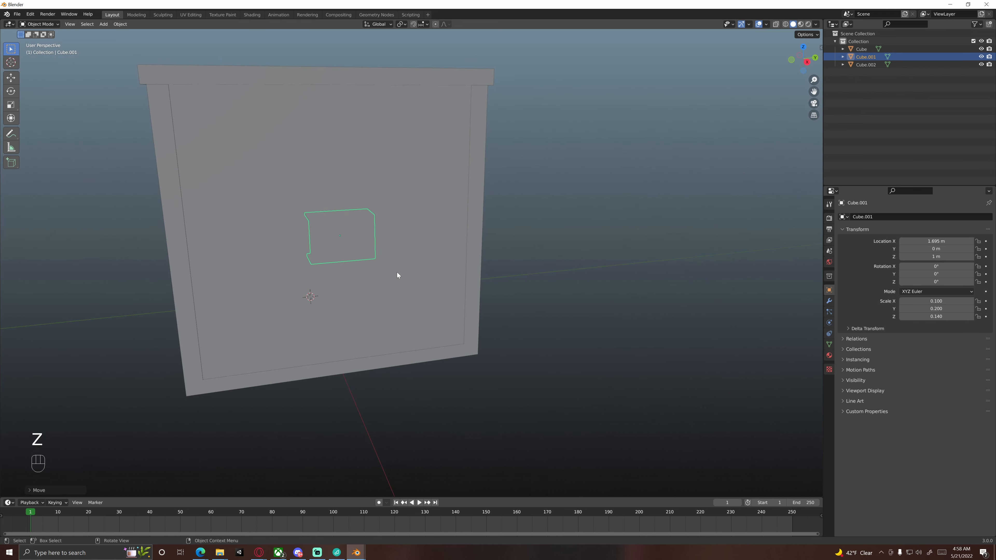
key(s)
key(y)
key(ctrl)
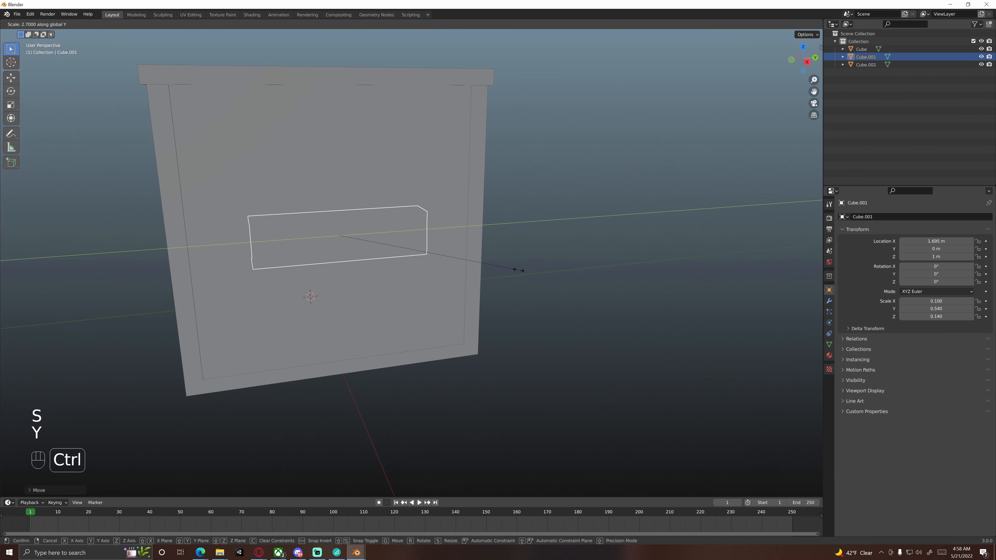
ctrl+click(571, 268)
shift+middle_drag(337, 243, 435, 240)
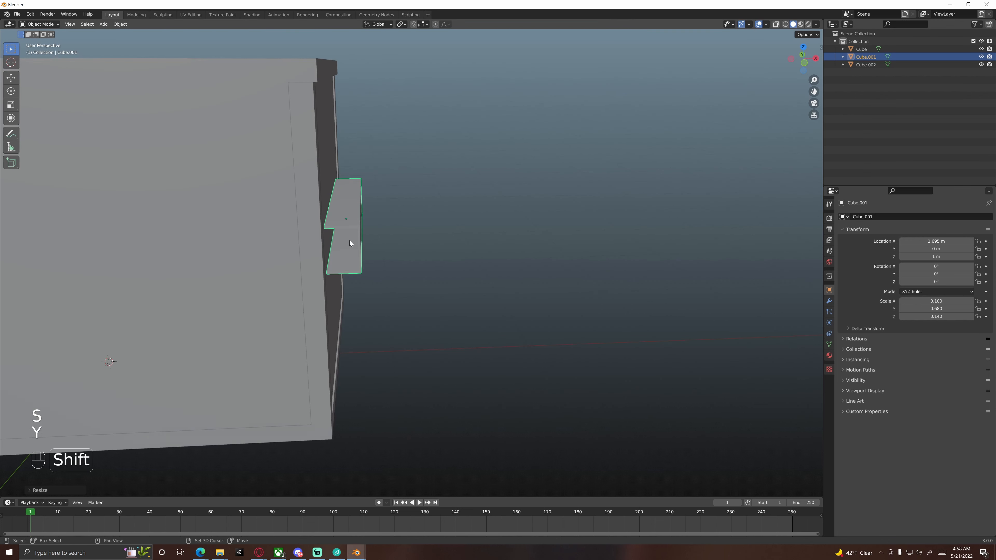
scroll(350, 240, down, 8)
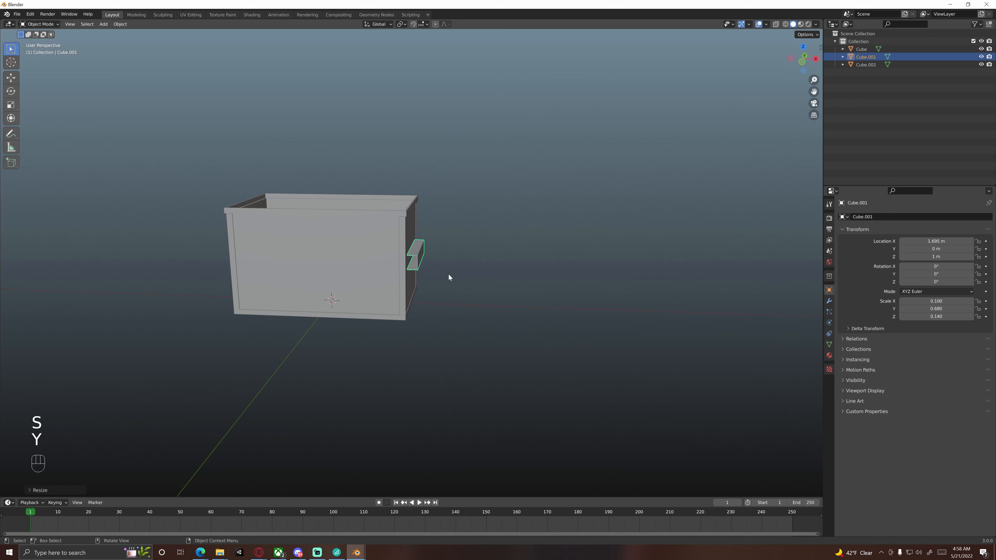
Add a new cube and, in front view, move it along X to 3 m, clear of the dumpster
click(445, 273)
key(shift+a)
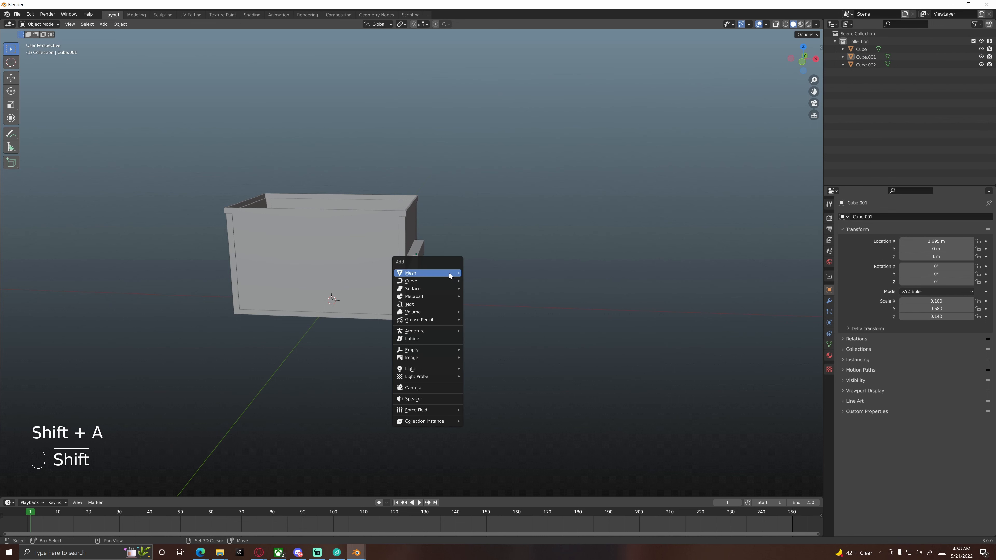
mouse_move(449, 273)
click(481, 281)
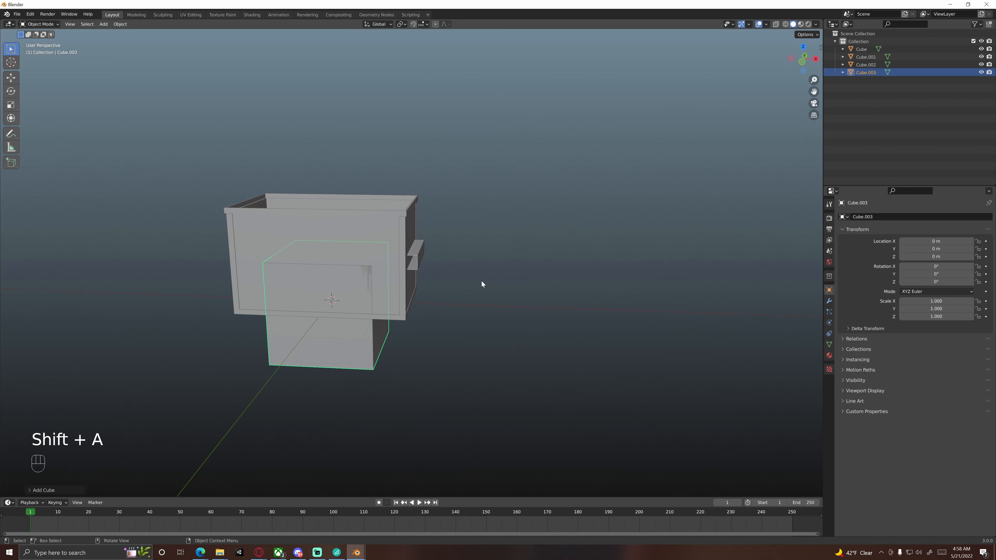
key(KP_3)
key(KP_1)
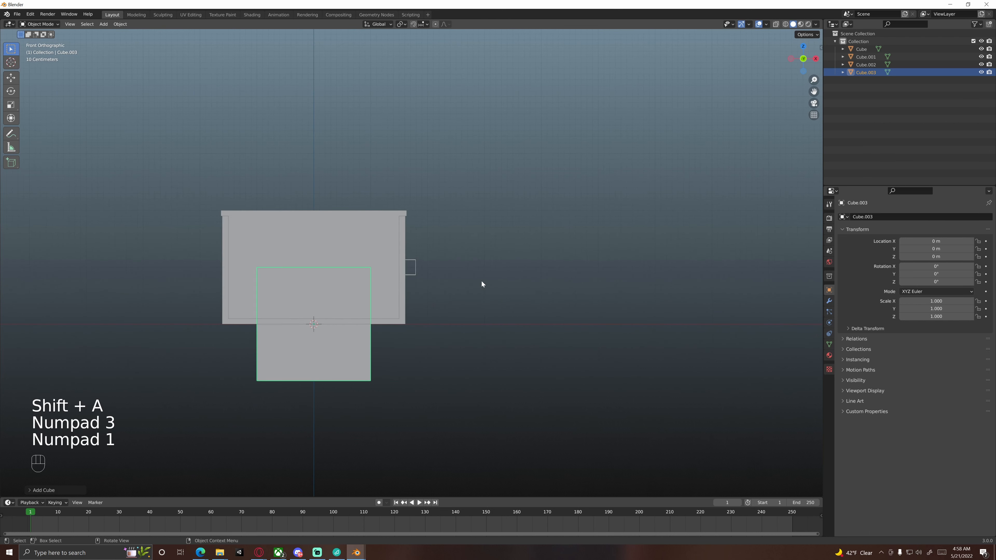
key(g)
key(x)
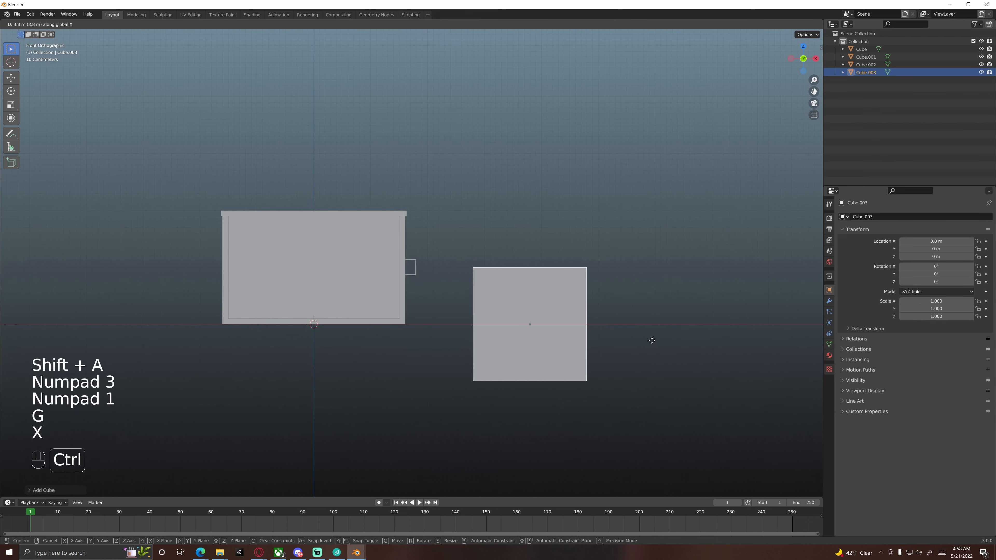
click(603, 355)
Raise the new cube along Z to 1 m and scale it uniformly to 0.1
key(g)
key(z)
ctrl+click(611, 304)
key(s)
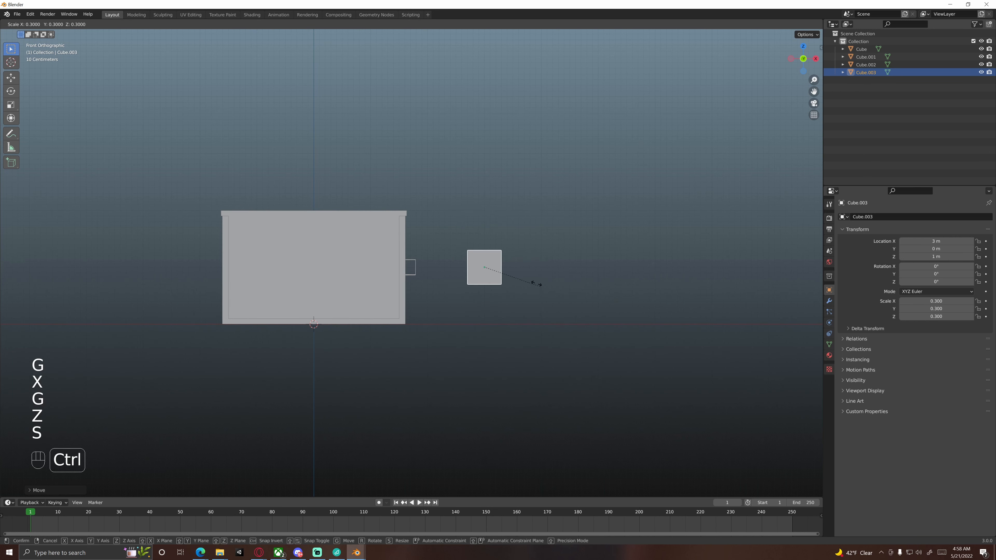
ctrl+click(495, 269)
mouse_move(496, 270)
middle_down()
mouse_move(523, 295)
mouse_move(525, 281)
mouse_move(478, 283)
mouse_move(575, 277)
mouse_move(491, 278)
middle_up()
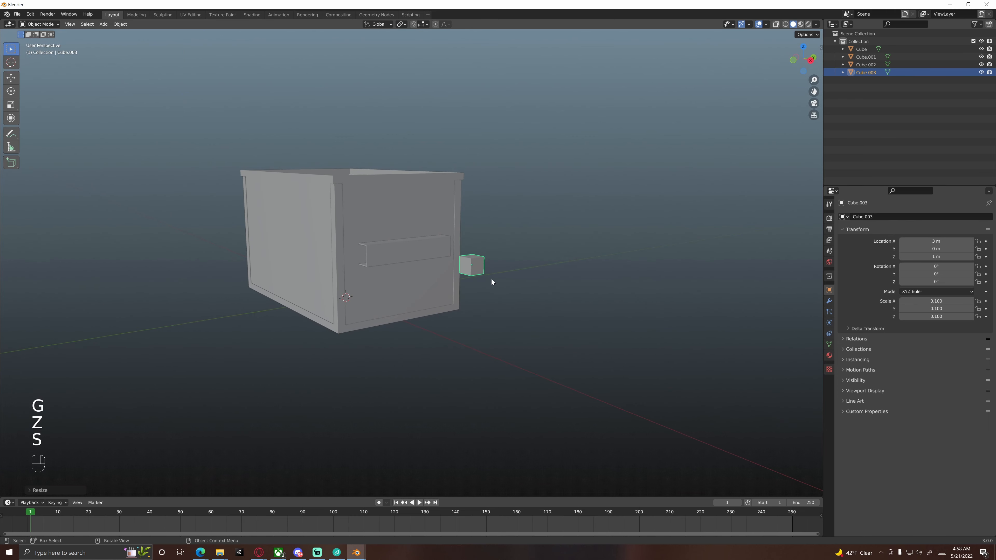
Flatten the small cube into a thin plate by scaling it along Y by a factor of .05
key(KP_3)
shift+middle_drag(556, 306, 499, 269)
scroll(506, 271, up, 5)
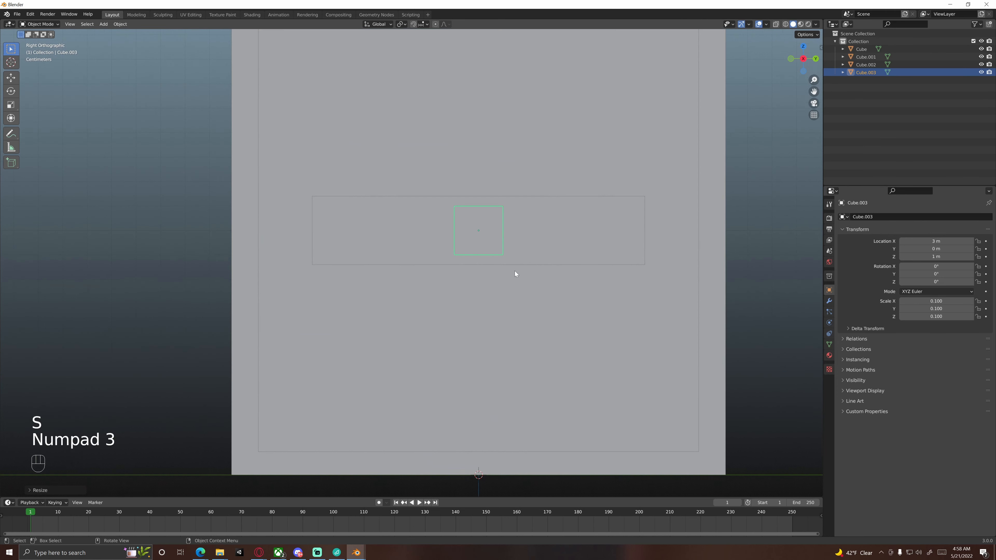
key(s)
key(y)
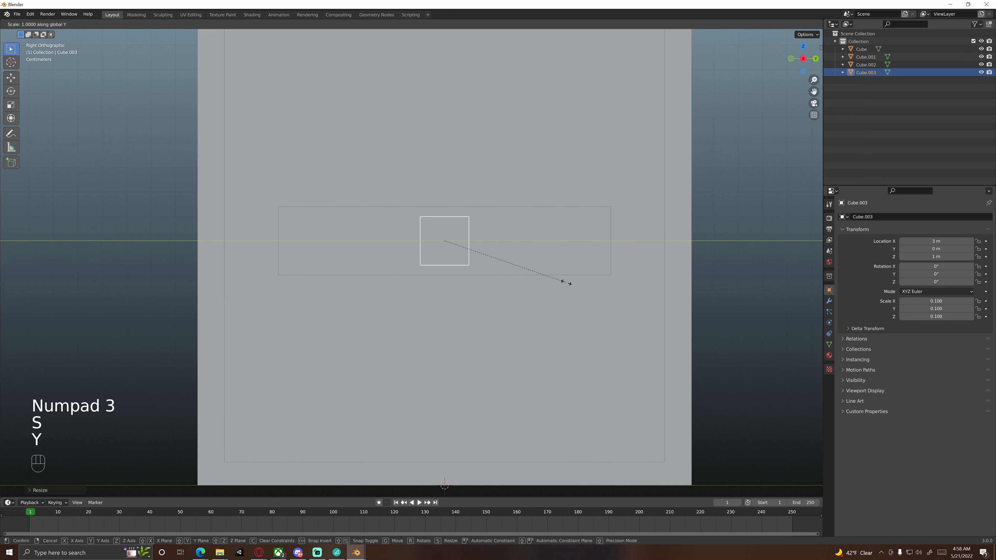
key(period)
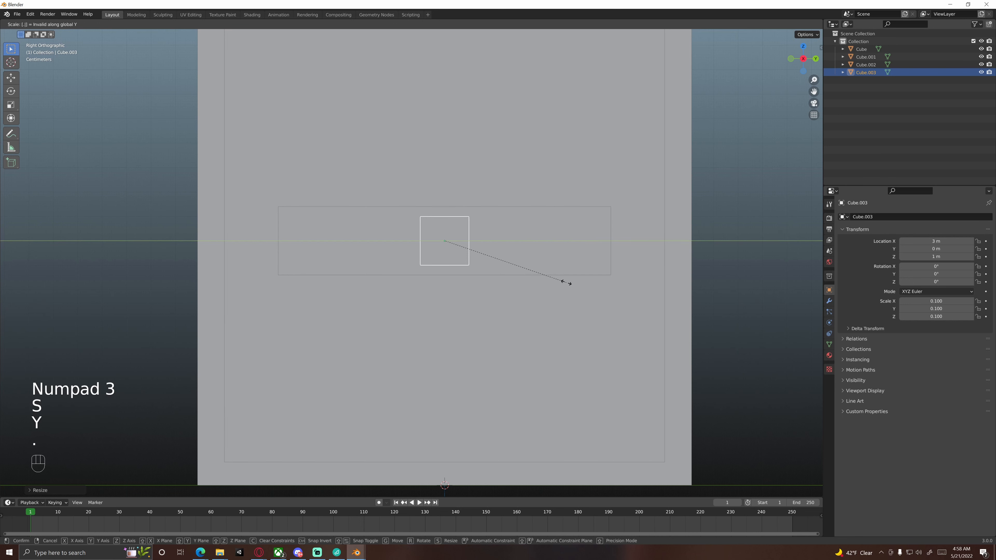
text(05)
key(Return)
In Edit Mode, bevel the plate's upper outer edge across the whole face to form a triangular gusset, and return to Object Mode
middle_drag(567, 283, 473, 252)
middle_drag(623, 297, 597, 291)
scroll(596, 295, down, 3)
mouse_move(487, 274)
middle_down()
mouse_move(580, 286)
mouse_move(533, 248)
mouse_move(534, 292)
mouse_move(480, 267)
middle_up()
key(Tab)
scroll(470, 284, up, 3)
shift+middle_drag(520, 307, 498, 261)
key(2)
scroll(468, 272, up, 4)
scroll(502, 271, up, 1)
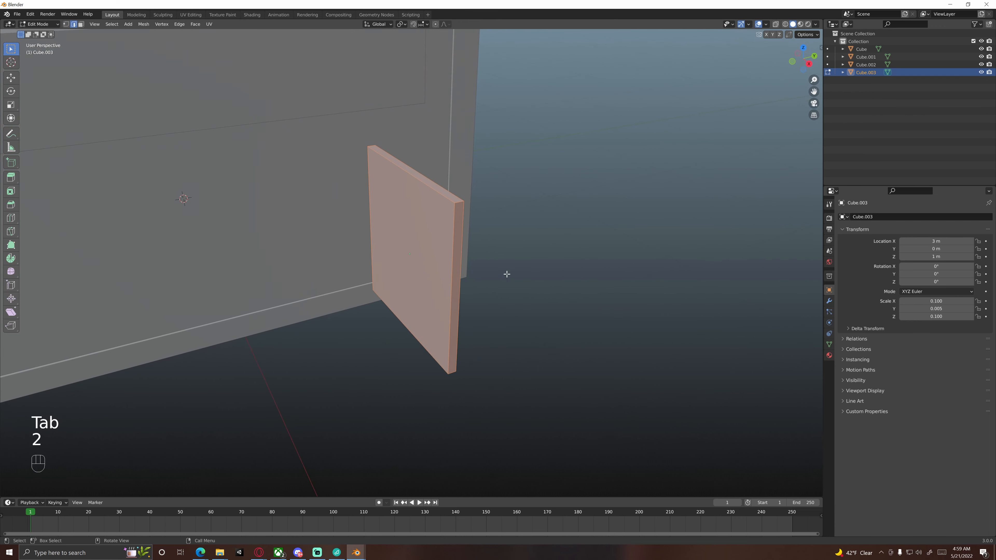
click(507, 275)
middle_drag(462, 221, 471, 227)
shift+middle_drag(598, 298, 563, 288)
scroll(550, 263, down, 3)
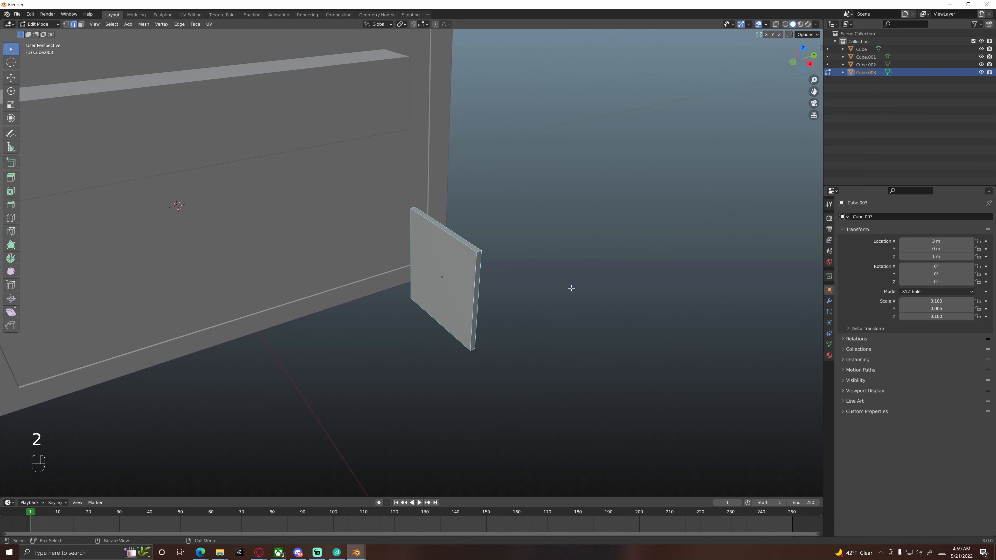
key(ctrl+b)
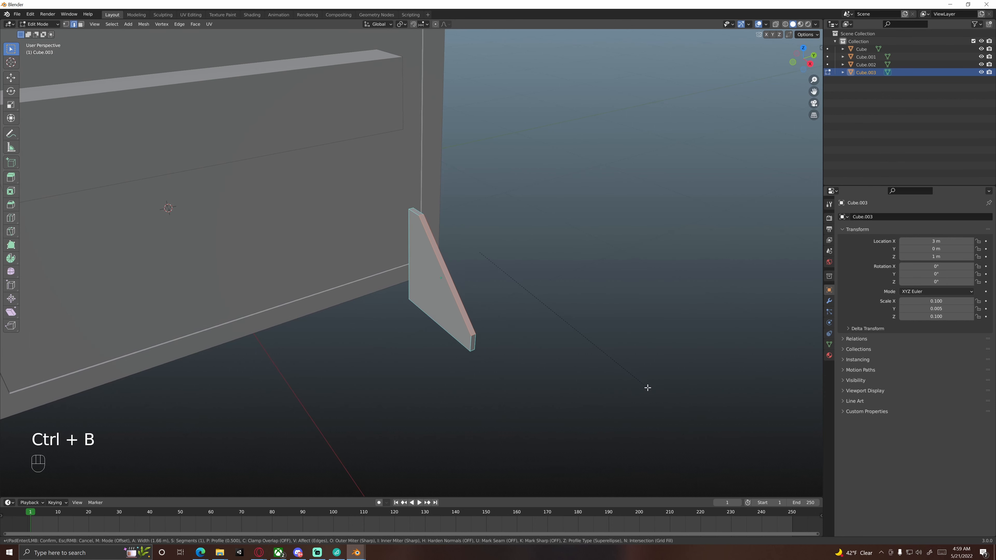
click(667, 403)
middle_drag(587, 376, 477, 311)
key(Tab)
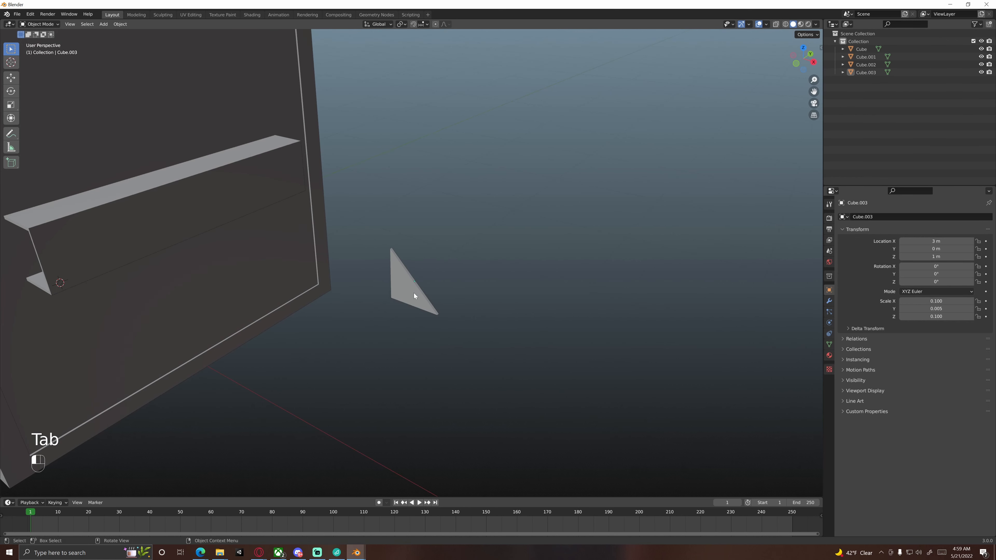
In front view, move the triangular gusset along X to 1.7 m and along Z to 1.2 m, near the bracket's upper flange
key(KP_1)
scroll(421, 300, down, 5)
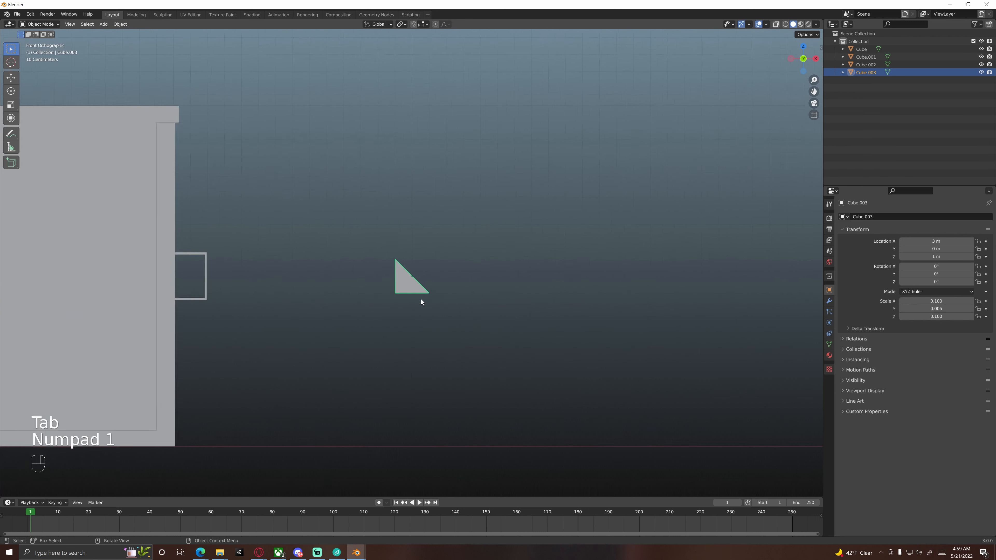
key(g)
key(x)
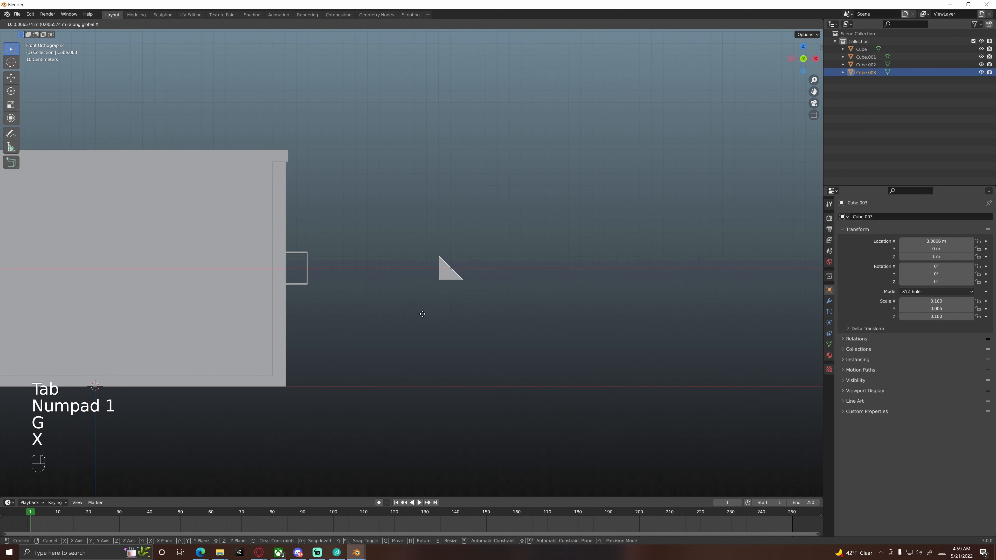
key(ctrl)
click(282, 307)
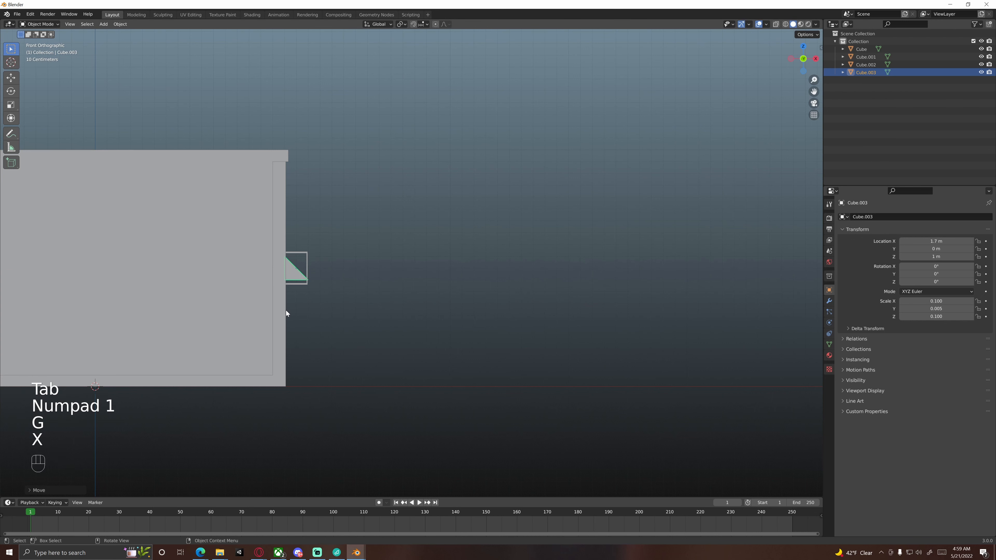
key(g)
key(z)
key(ctrl)
click(293, 283)
In wireframe, raise the gusset along Z to 1.24 m so it rests on the bracket's upper flange, and restore solid shading
scroll(293, 283, up, 6)
shift+middle_drag(297, 252, 469, 278)
scroll(276, 289, up, 1)
shift+middle_drag(276, 292, 362, 296)
scroll(393, 303, up, 3)
key(z)
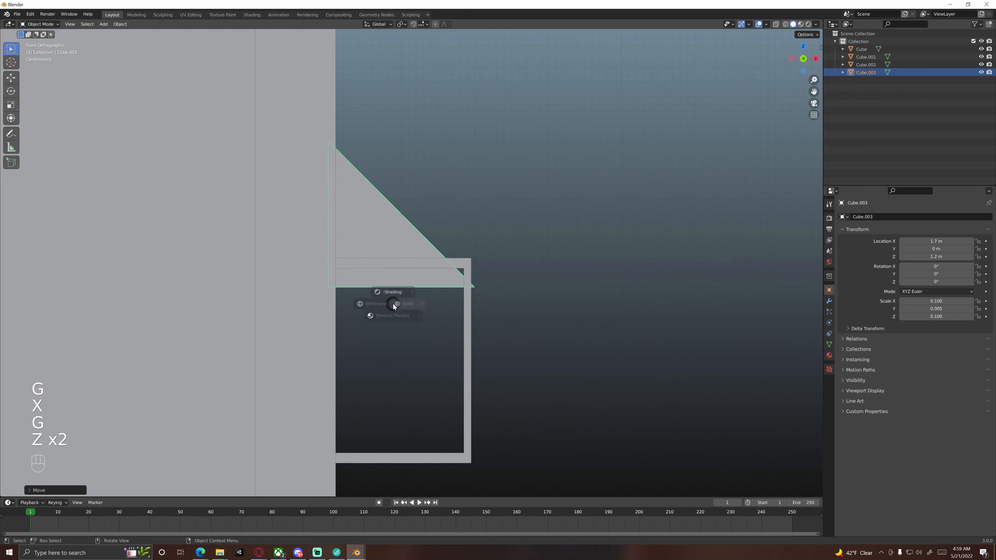
click(358, 298)
key(g)
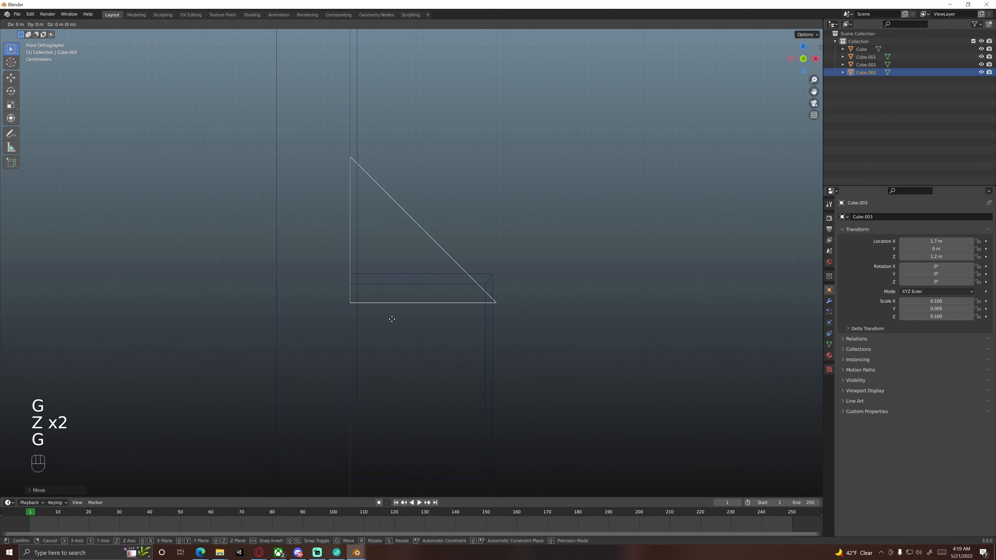
key(z)
key(ctrl)
click(390, 284)
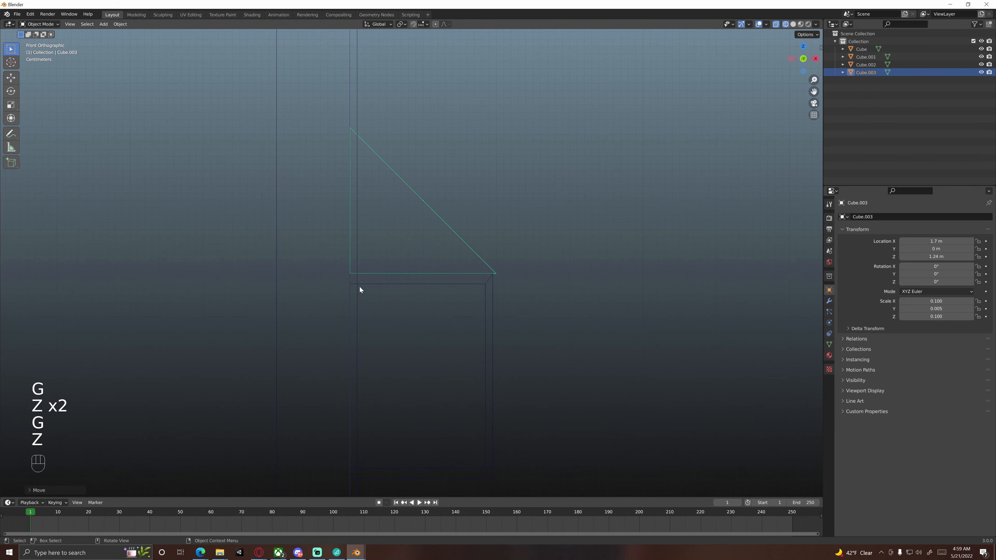
scroll(362, 270, up, 3)
shift+middle_drag(363, 270, 425, 293)
key(z)
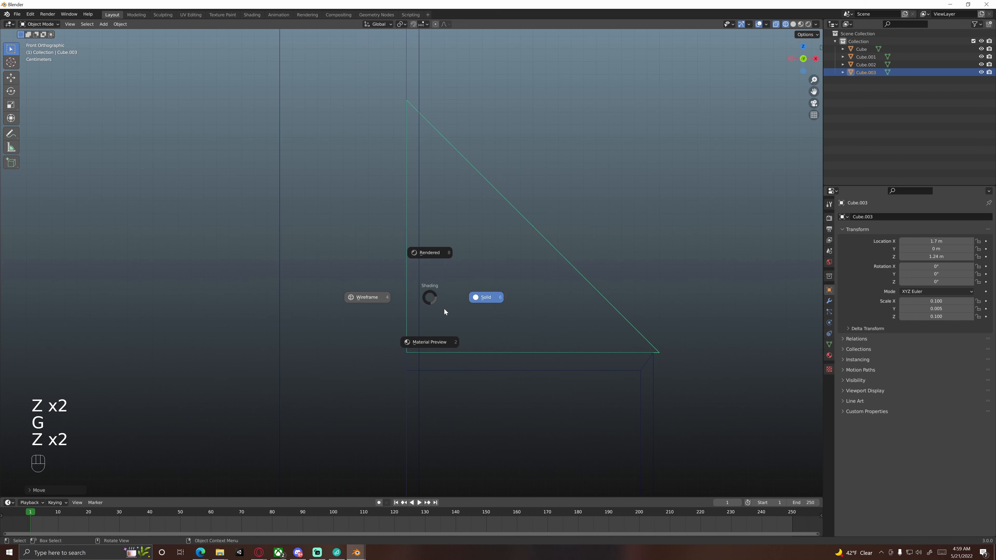
click(481, 298)
In right view, slide the gusset along Y to -0.65 m, close to the bracket's end
middle_drag(480, 297, 431, 295)
key(KP_3)
shift+middle_drag(588, 284, 593, 313)
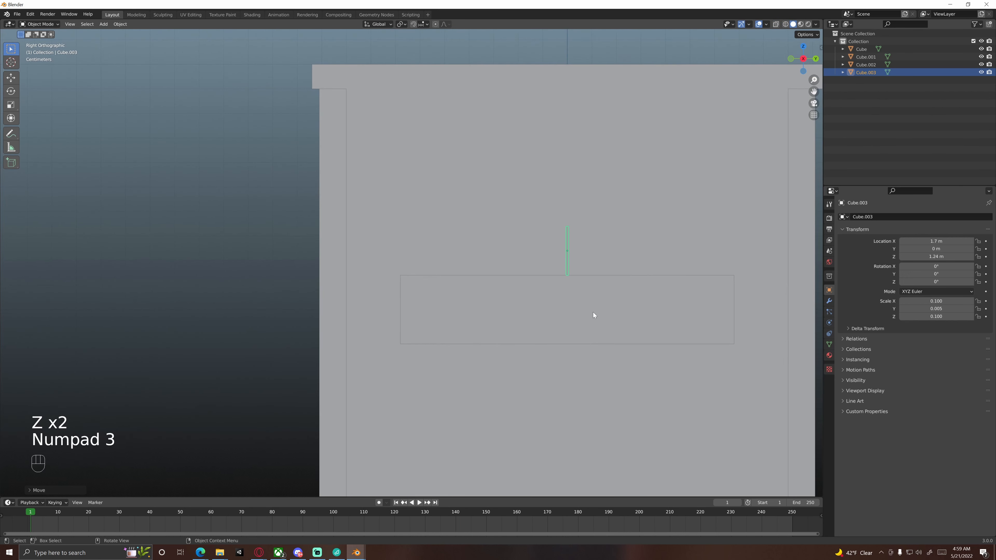
key(g)
key(y)
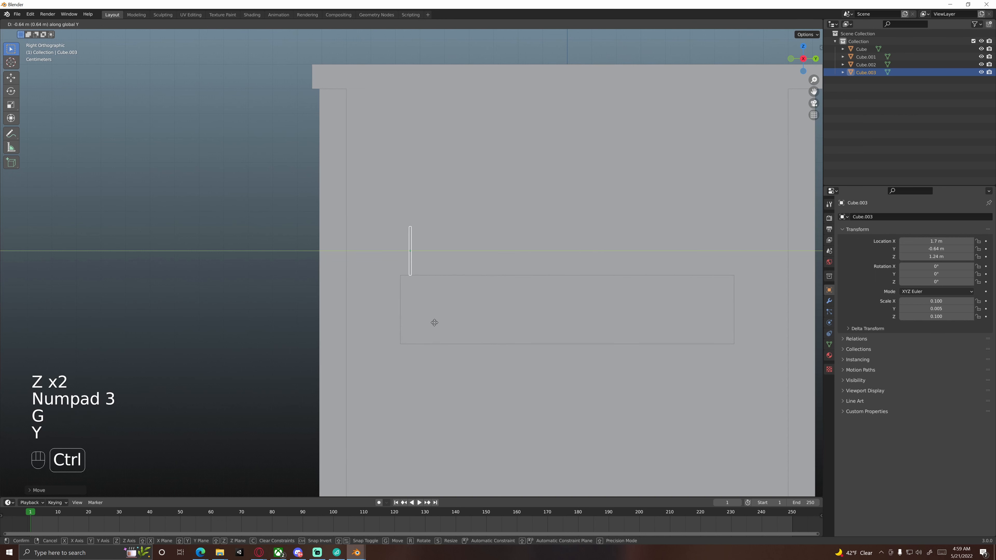
click(433, 323)
Fine-tune the gusset's position along Y to -0.64 m
scroll(437, 314, down, 5)
scroll(442, 307, up, 3)
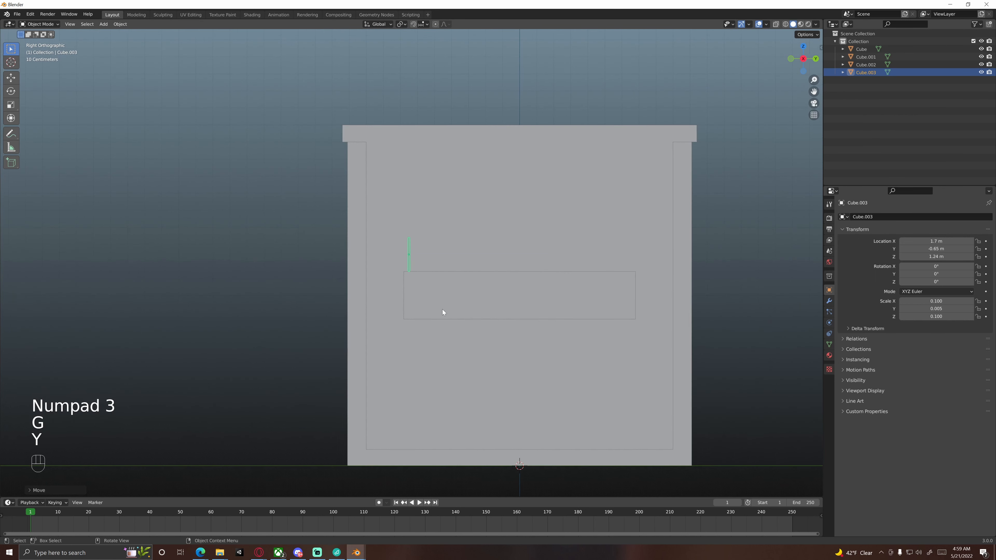
key(g)
key(y)
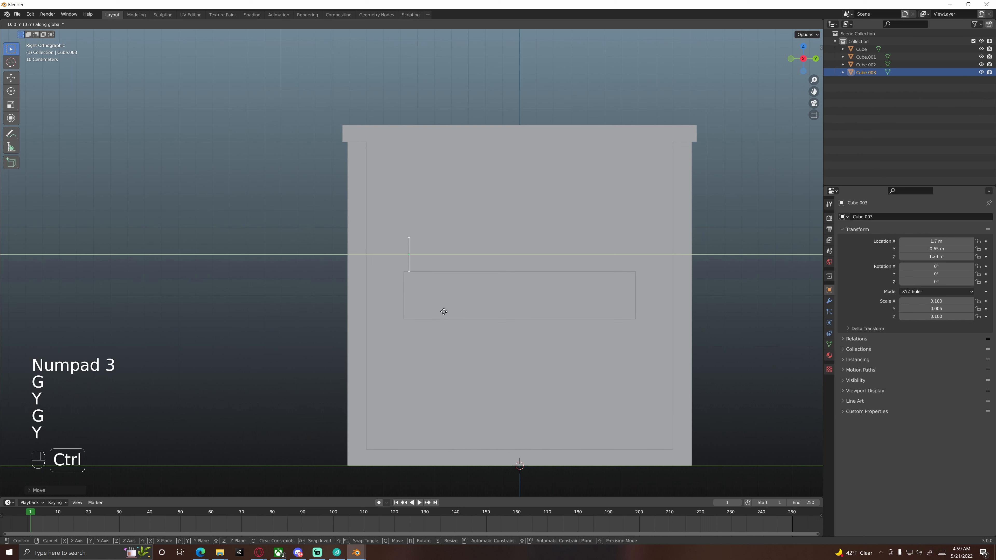
click(445, 312)
scroll(445, 312, up, 6)
key(g)
key(y)
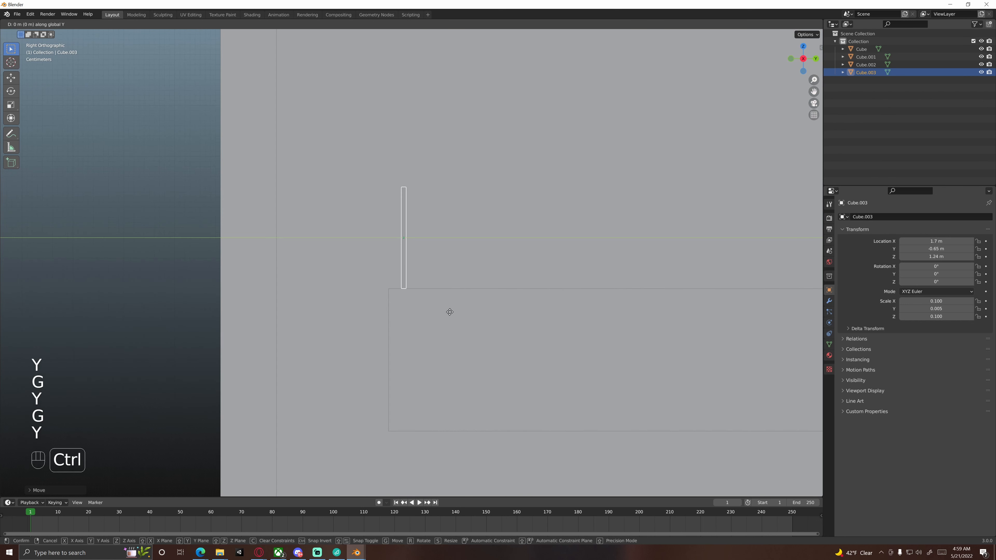
click(452, 314)
Set the pivot point to the 3D Cursor, then duplicate the gusset and mirror the copy to the bracket's opposite end by scaling Y by -1
scroll(451, 314, down, 5)
middle_drag(451, 313, 405, 319)
scroll(419, 313, down, 2)
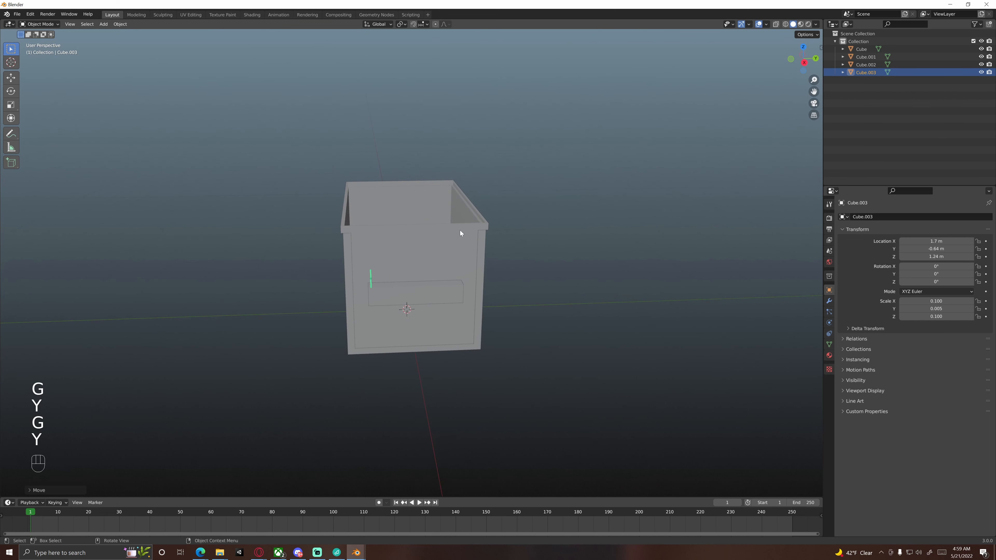
click(402, 25)
click(415, 42)
key(KP_3)
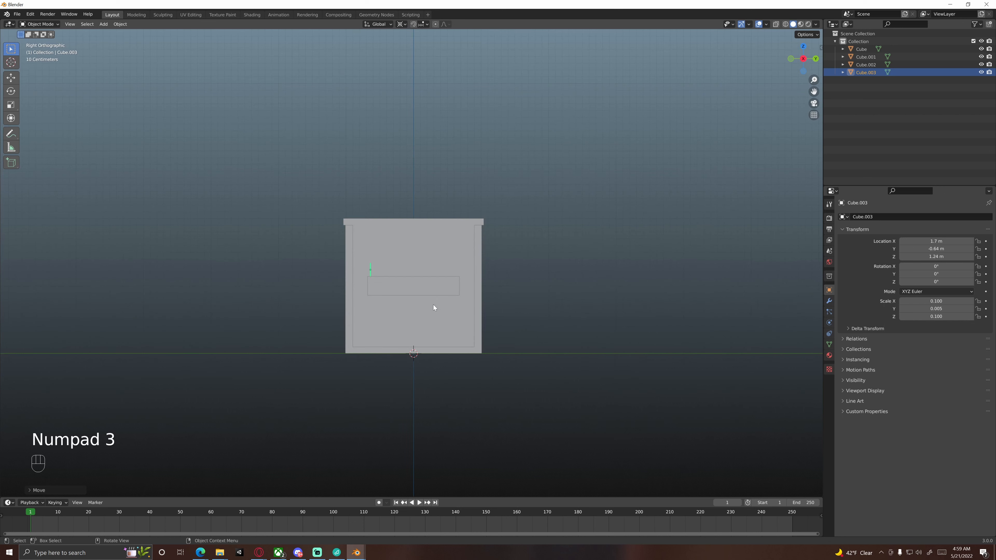
key(shift)
key(shift+d)
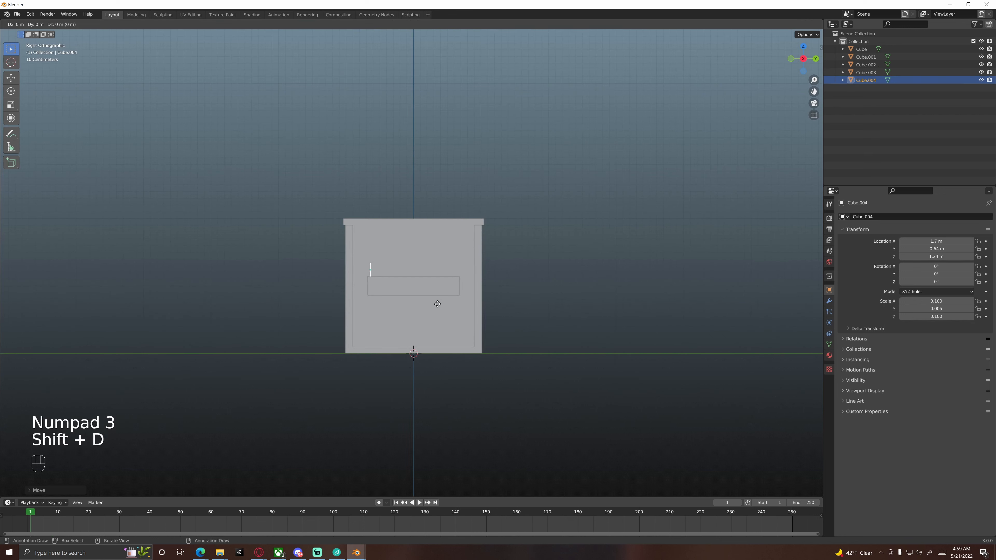
key(s)
text(y)
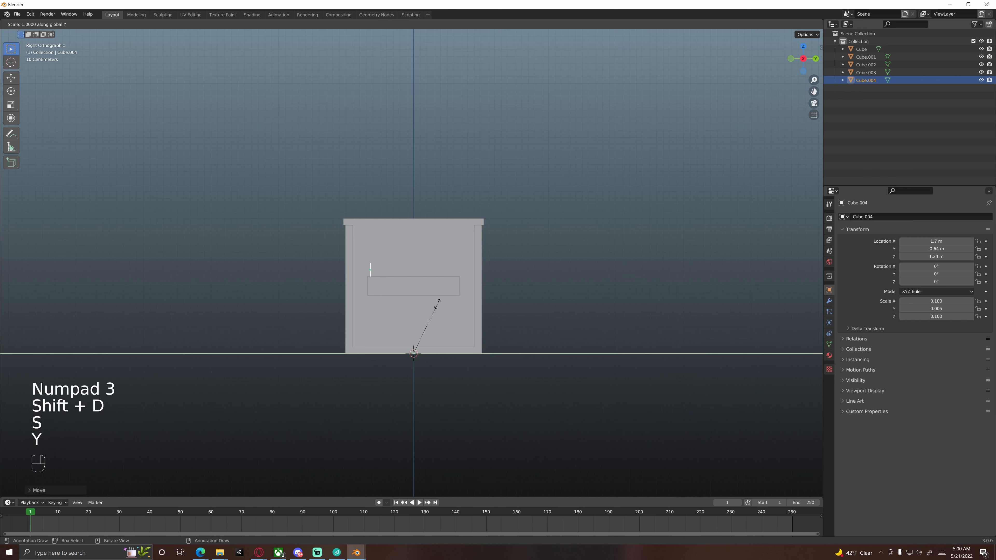
text(-1)
key(Return)
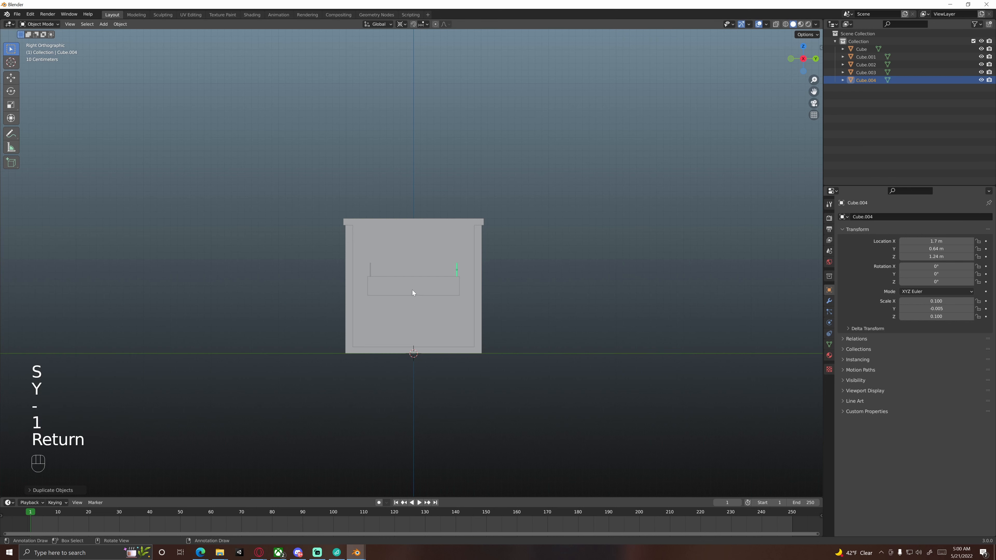
Select both triangular gussets and join them into one object, then show the right view
middle_drag(412, 290, 445, 305)
scroll(444, 305, up, 3)
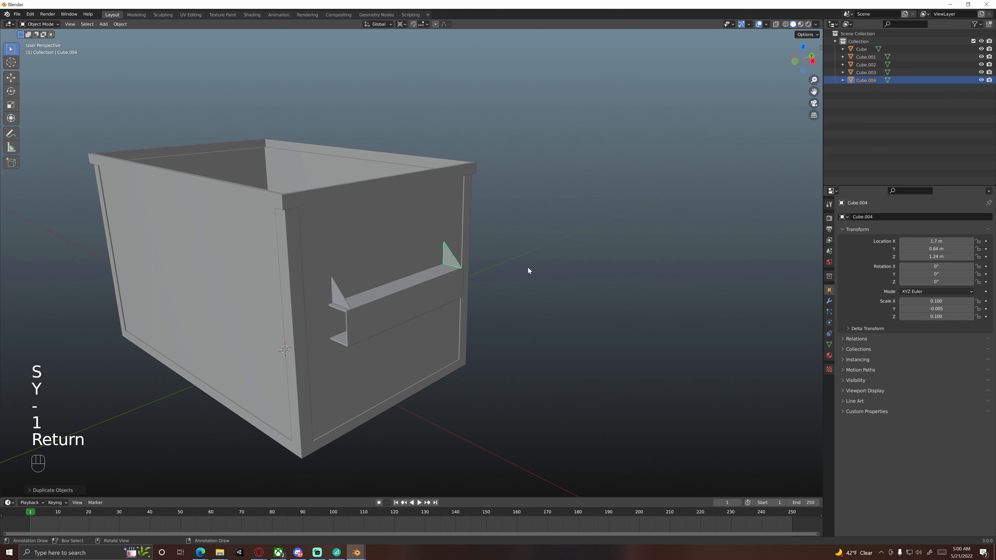
click(342, 291)
shift+click(456, 256)
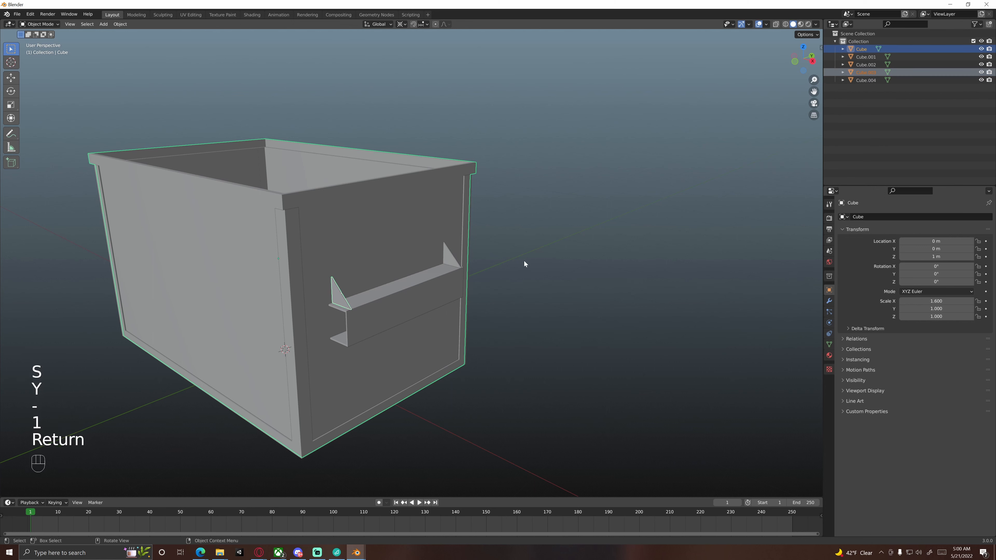
click(525, 264)
click(339, 300)
shift+click(450, 260)
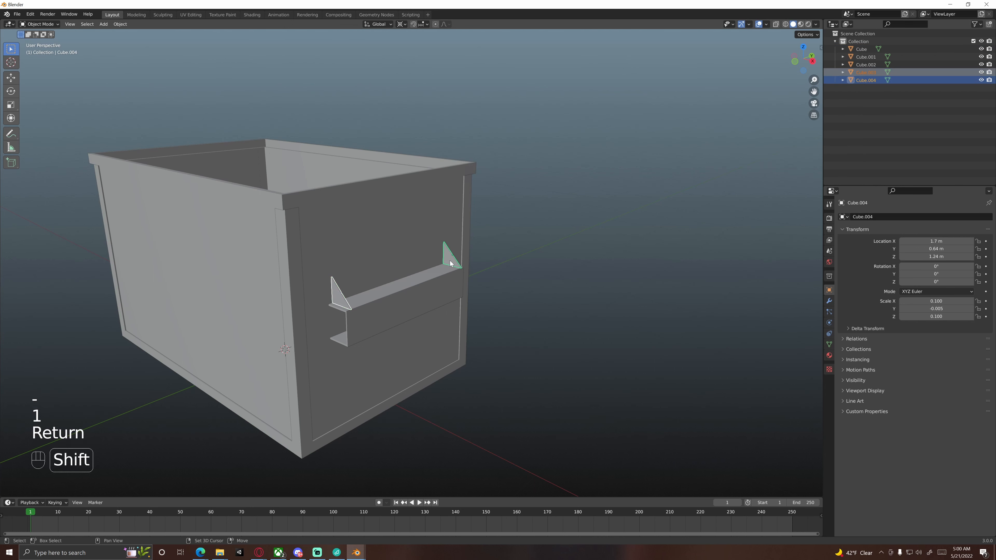
key(ctrl+j)
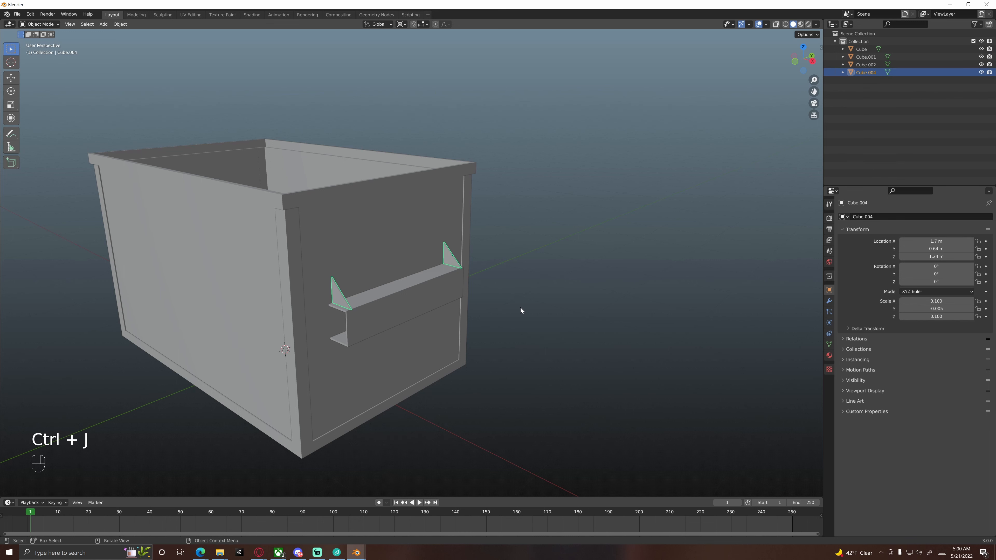
key(KP_3)
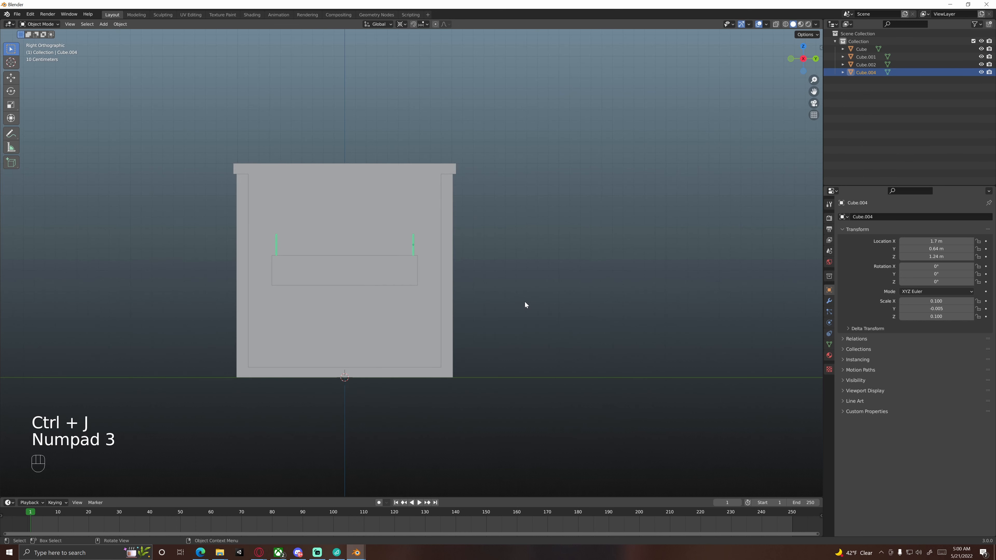
In front view, place the 3D cursor at several spots around the dumpster and reset it to the world origin
key(KP_1)
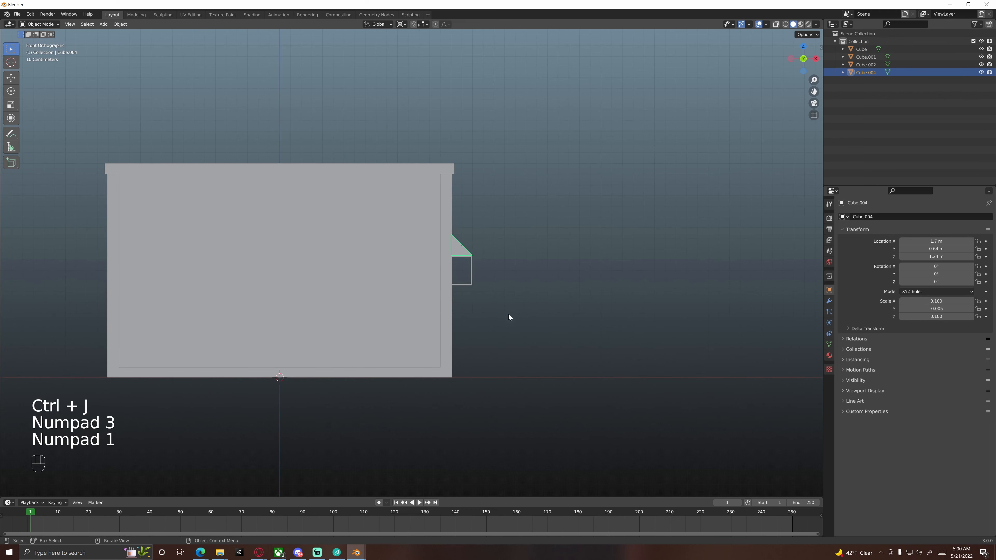
scroll(509, 317, down, 2)
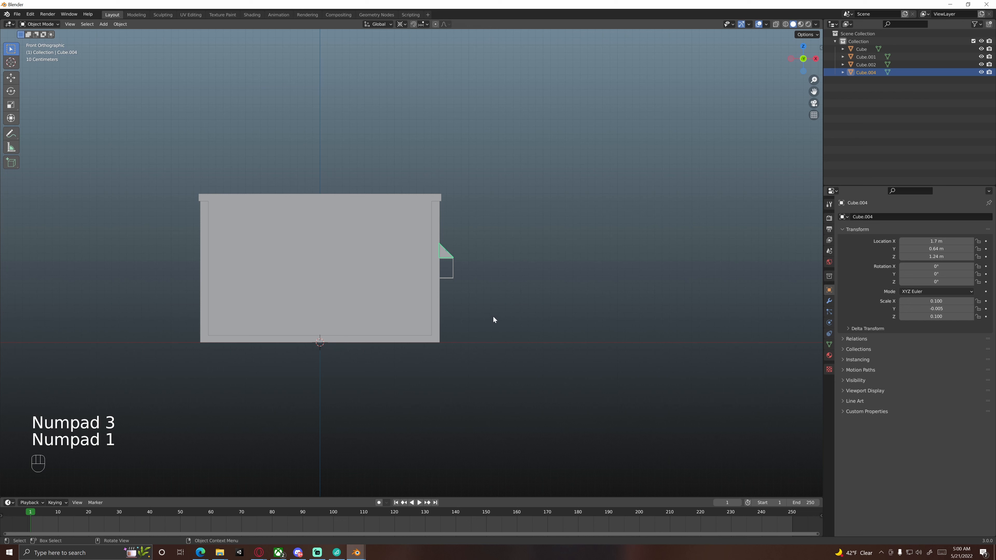
key(shift)
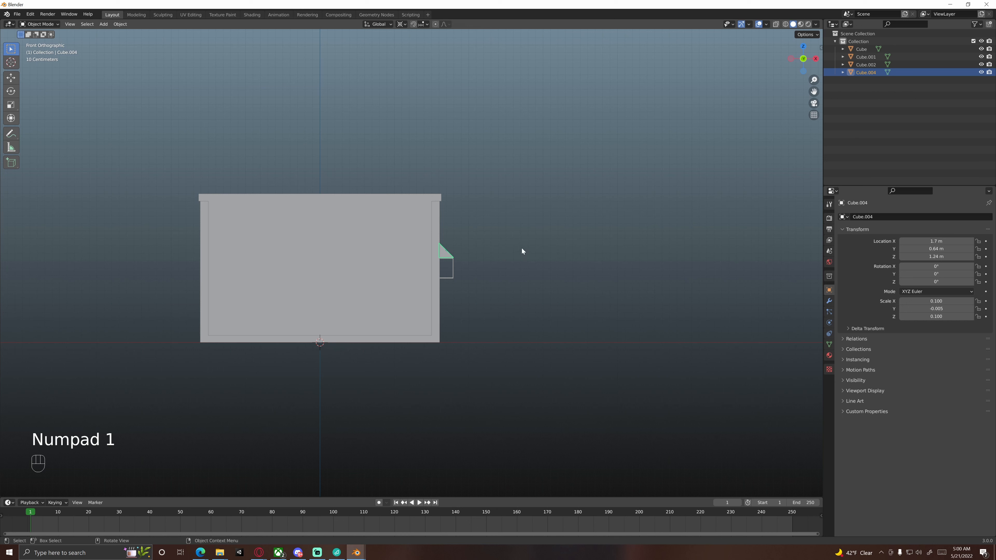
key(shift)
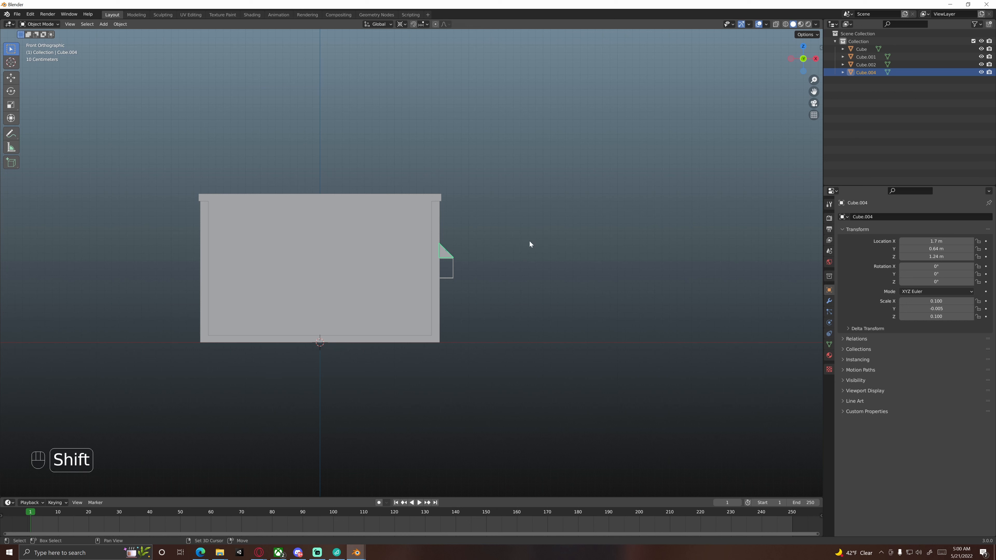
shift+right_click(635, 220)
shift+right_drag(409, 231, 456, 160)
shift+right_drag(564, 278, 514, 255)
shift+right_drag(547, 208, 547, 208)
key(shift)
key(shift+c)
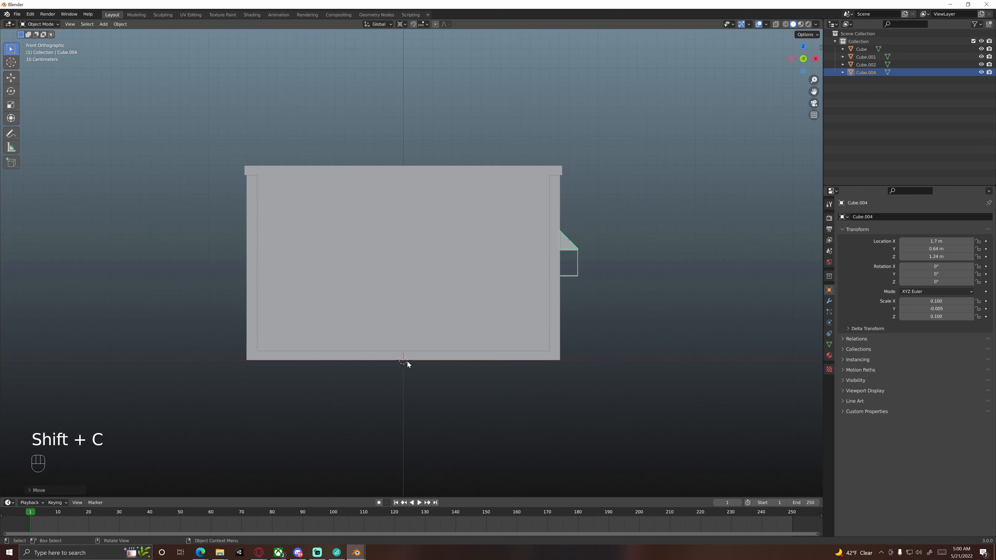
Set the pivot point to Median Point and narrow the joined gussets along X to a scale of about 0.091
shift+middle_drag(553, 269, 399, 251)
scroll(404, 250, up, 2)
shift+middle_drag(459, 241, 430, 229)
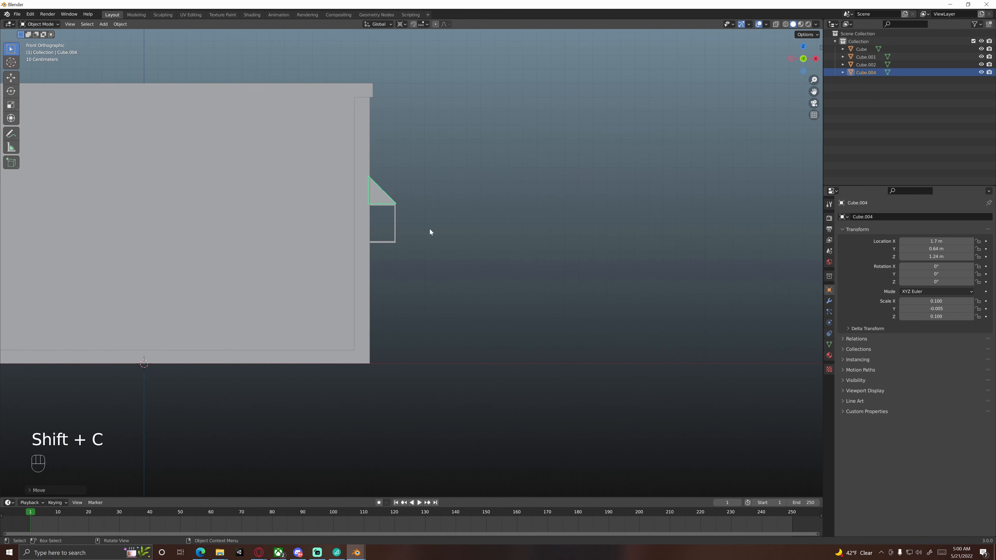
scroll(394, 219, up, 3)
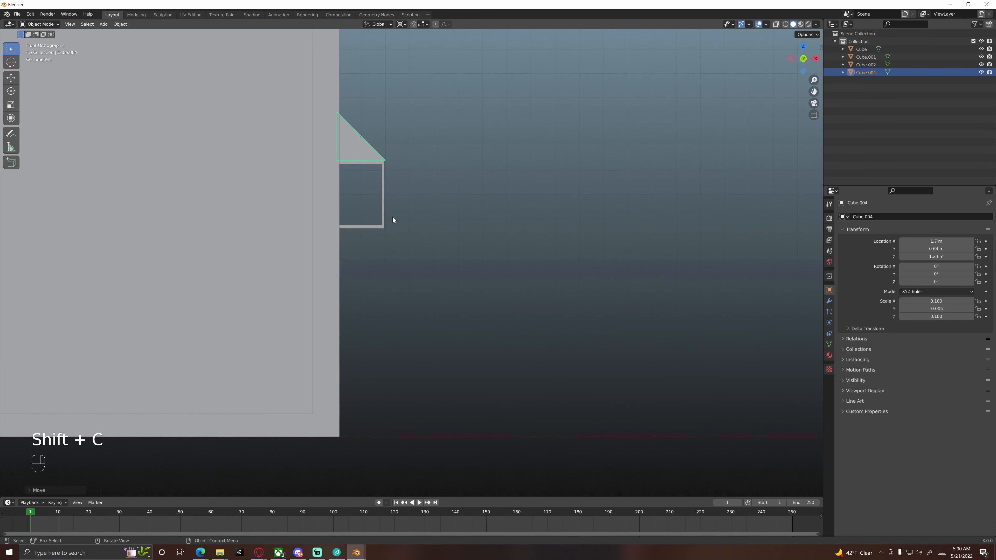
shift+middle_drag(383, 186, 429, 242)
scroll(420, 222, up, 5)
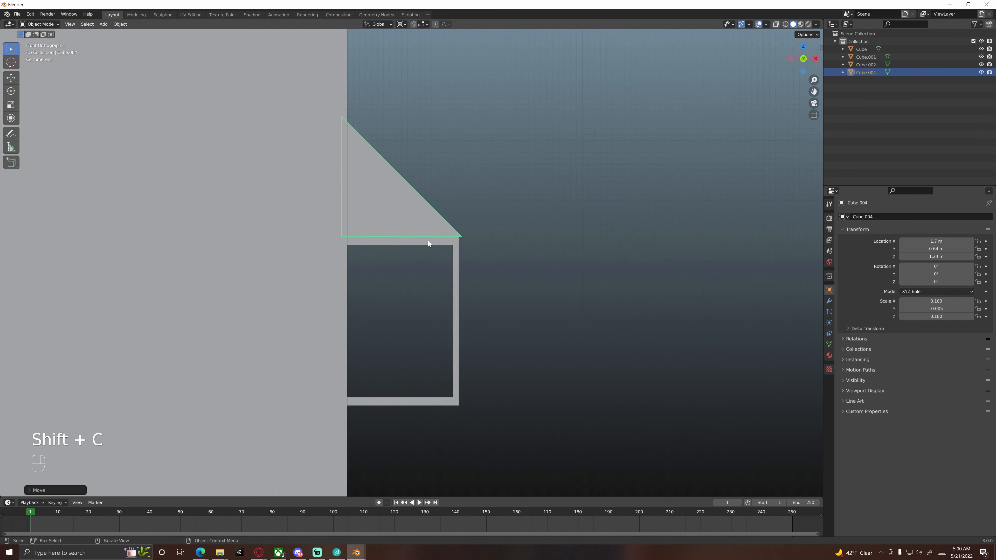
scroll(432, 240, up, 3)
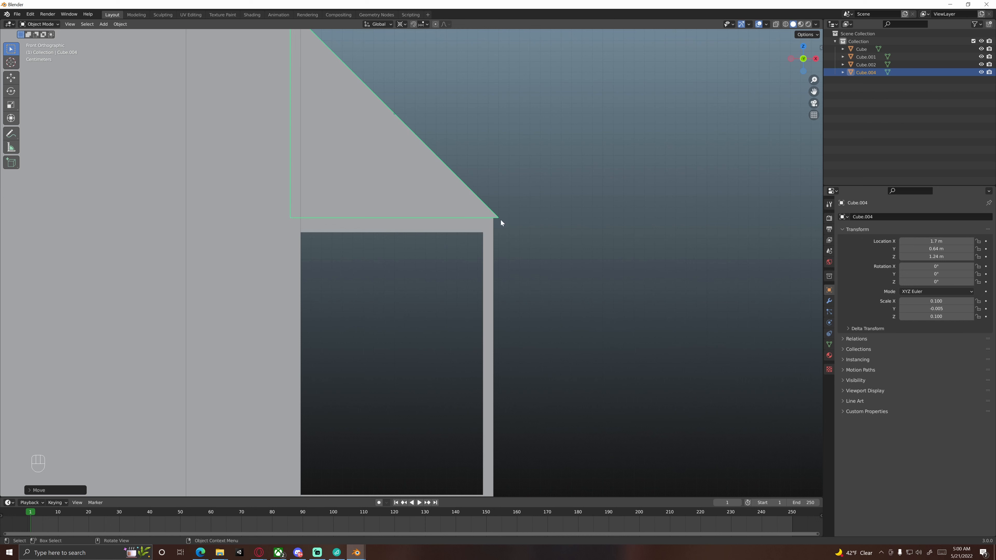
key(s)
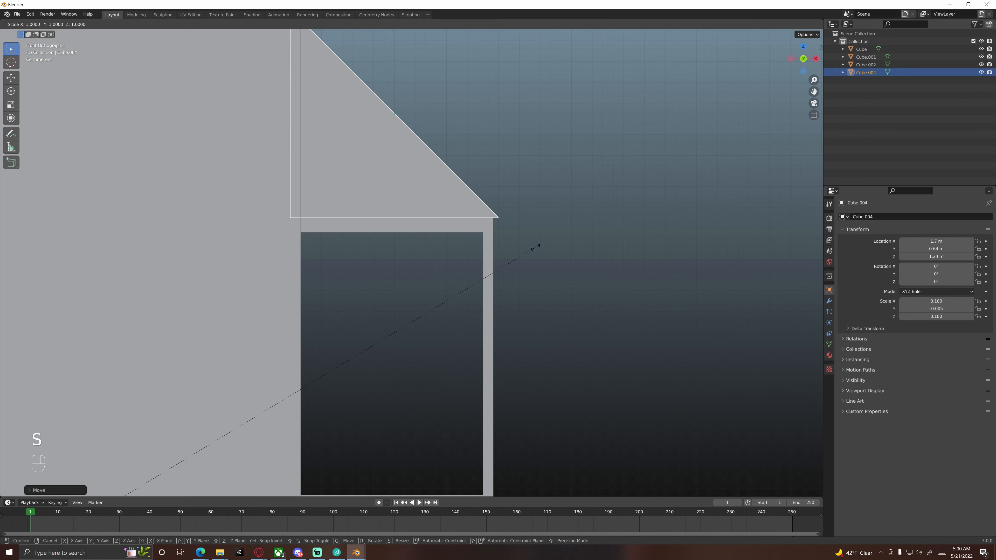
right_click(534, 246)
scroll(539, 242, down, 4)
click(401, 24)
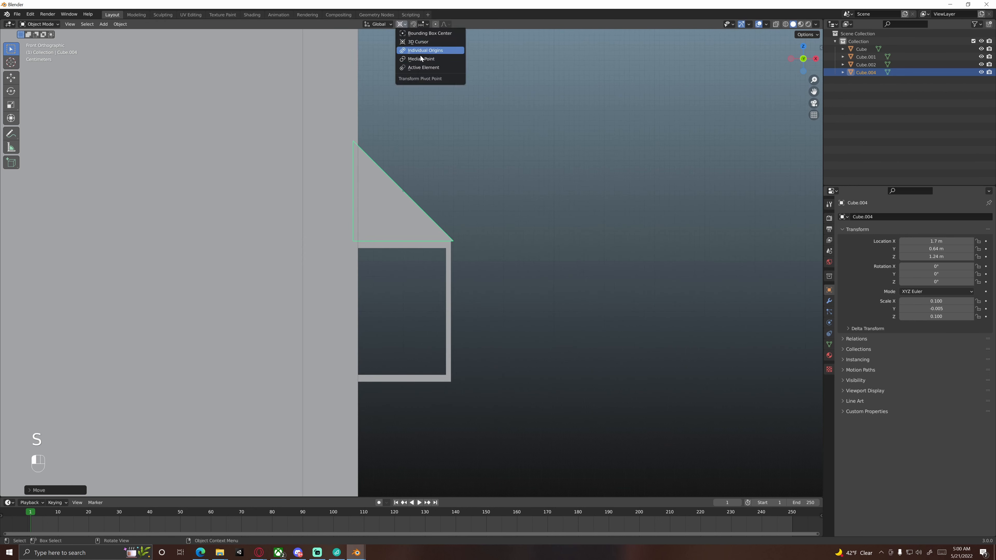
click(418, 59)
key(s)
key(x)
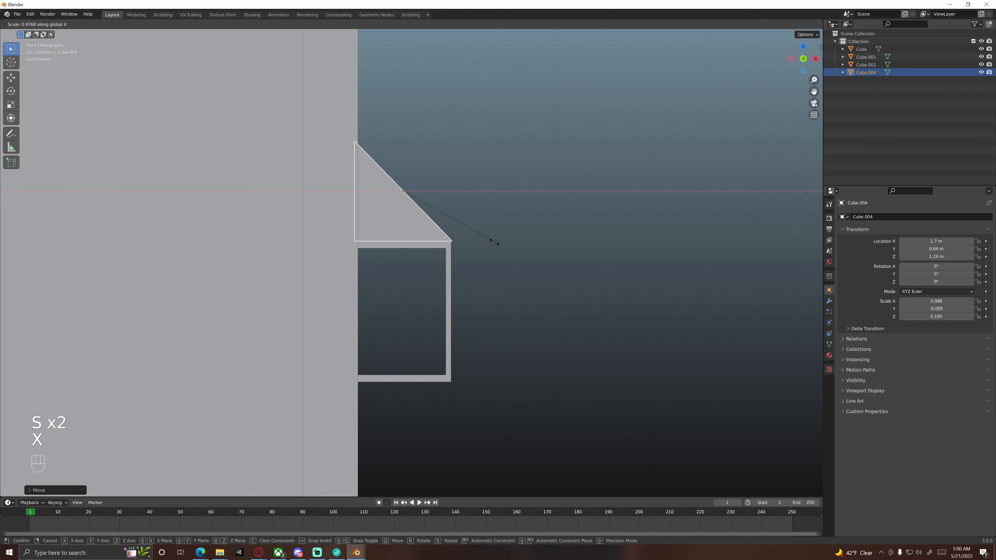
click(488, 242)
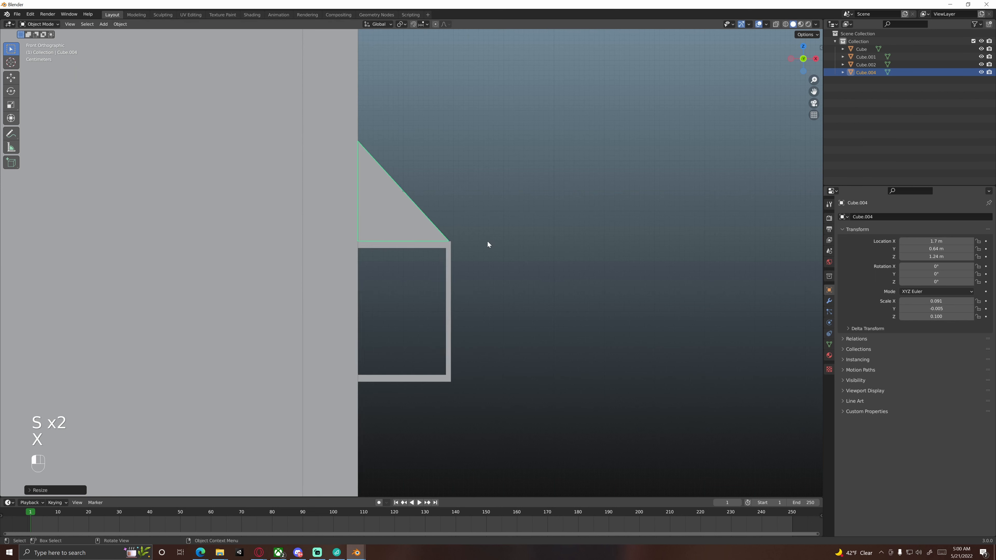
In wireframe, move the gussets along X to about 1.691 m, aligned with the bracket's inner edge, and return to solid shading
key(z)
click(345, 204)
key(g)
key(z)
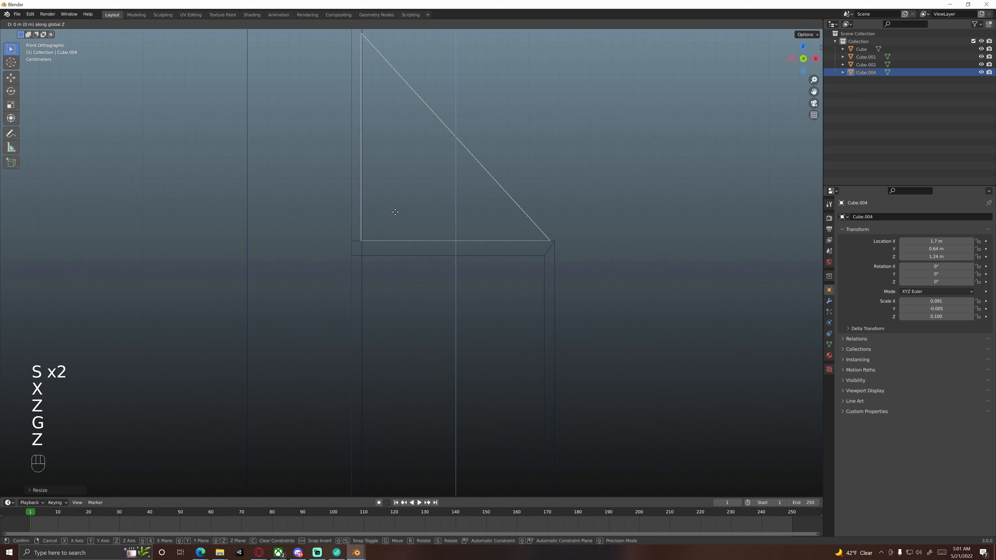
key(x)
key(ctrl)
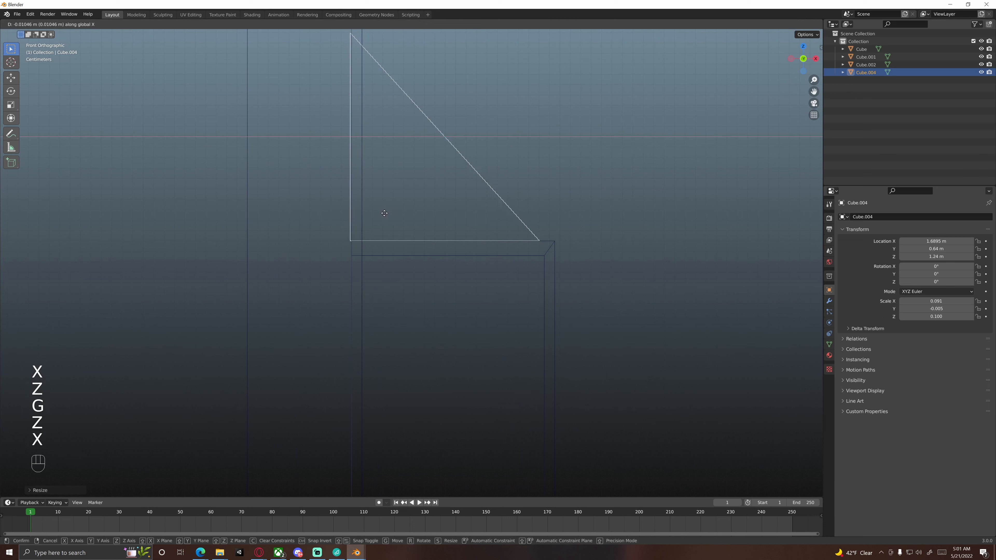
key(shift)
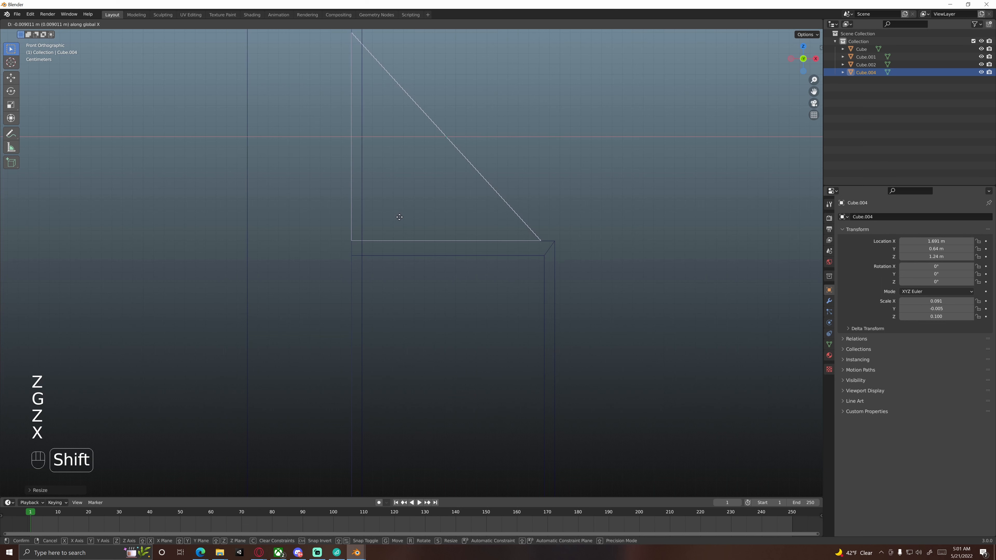
click(400, 217)
scroll(400, 204, down, 6)
key(z)
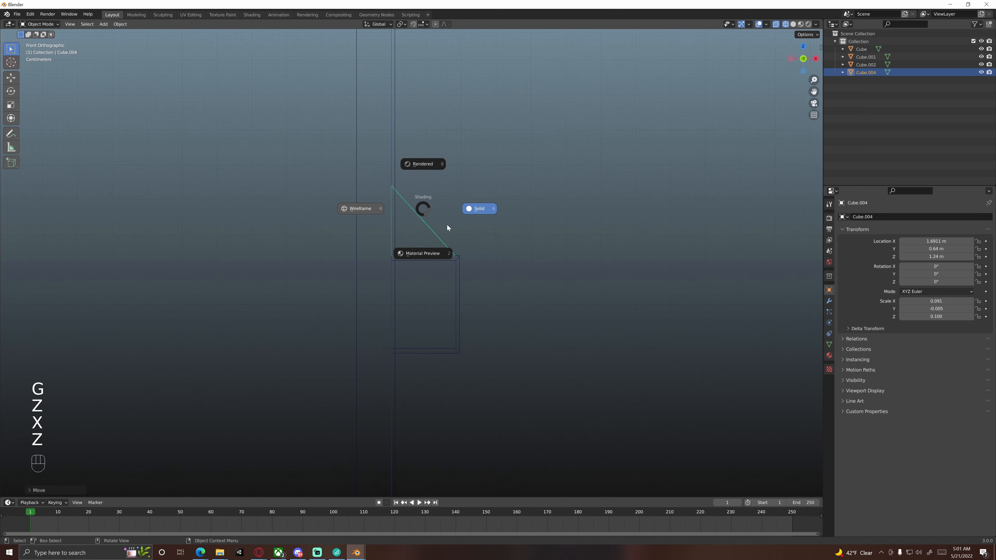
click(487, 219)
middle_drag(481, 216, 438, 240)
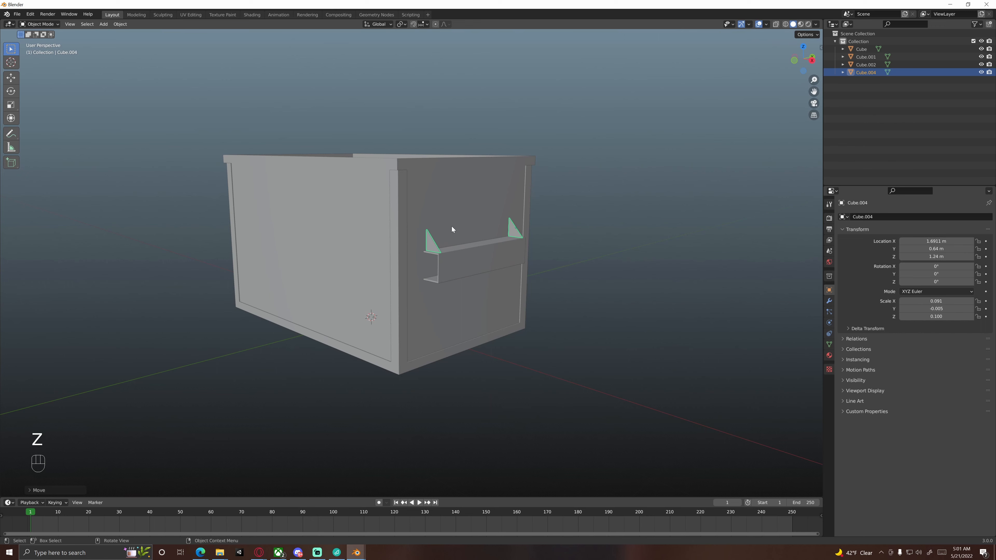
Set the pivot point to the 3D Cursor, then duplicate the gussets and mirror the copy vertically by scaling Z by -1
key(KP_1)
click(401, 23)
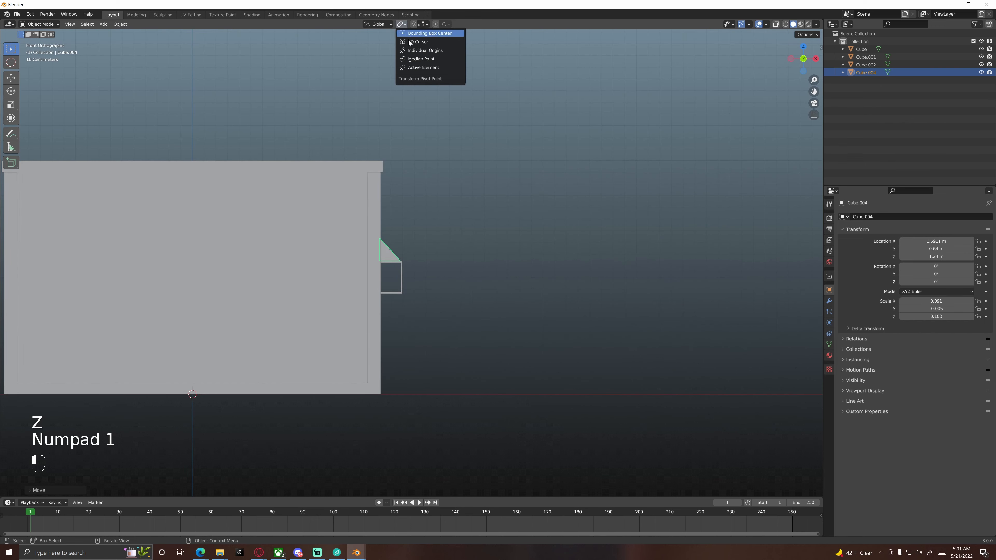
click(414, 42)
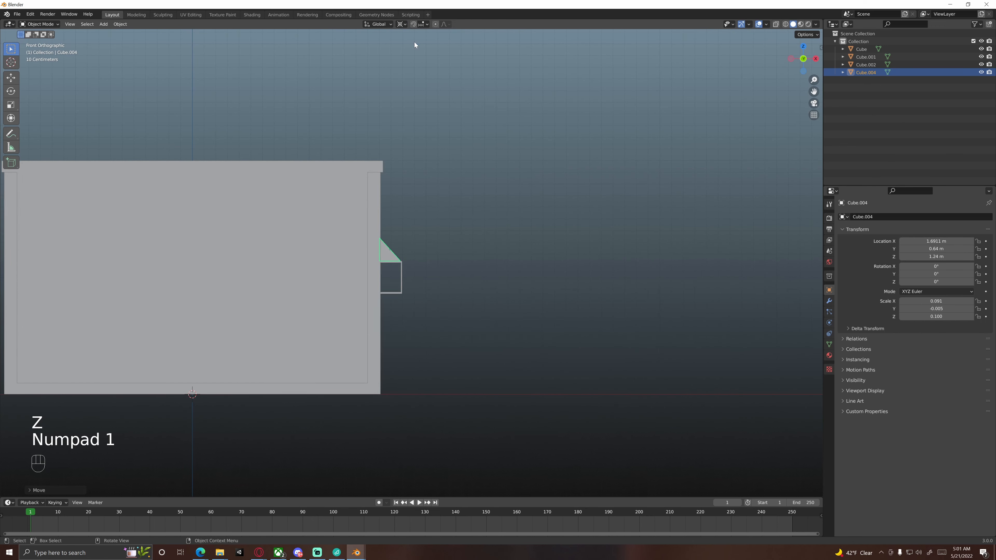
shift+middle_drag(379, 230, 418, 182)
scroll(449, 213, down, 1)
key(shift)
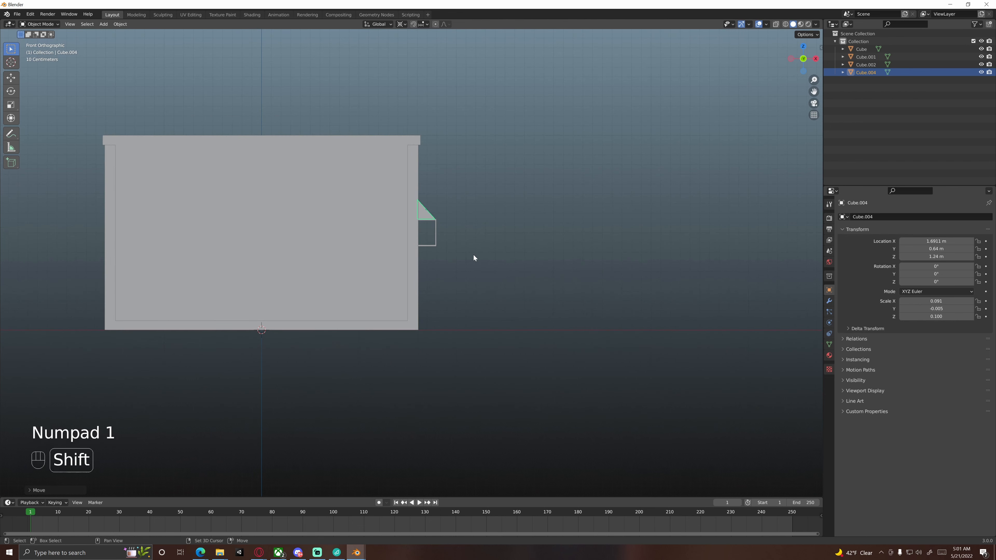
key(shift+d)
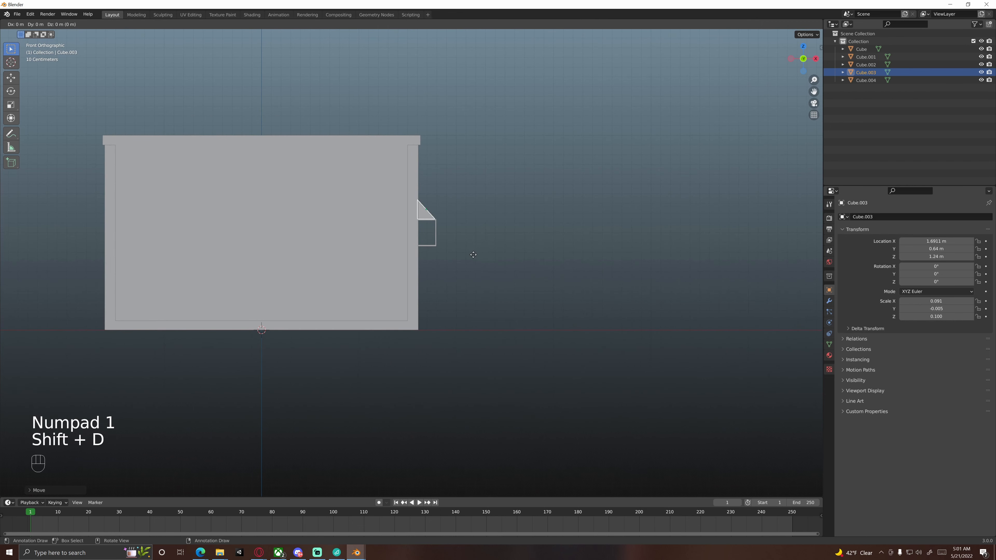
key(s)
key(z)
key(minus)
key(1)
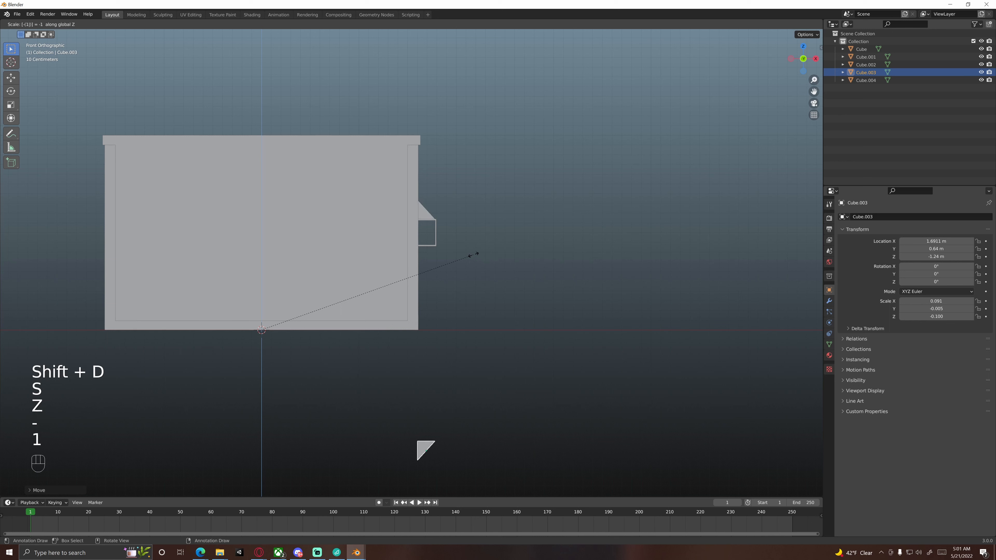
key(Return)
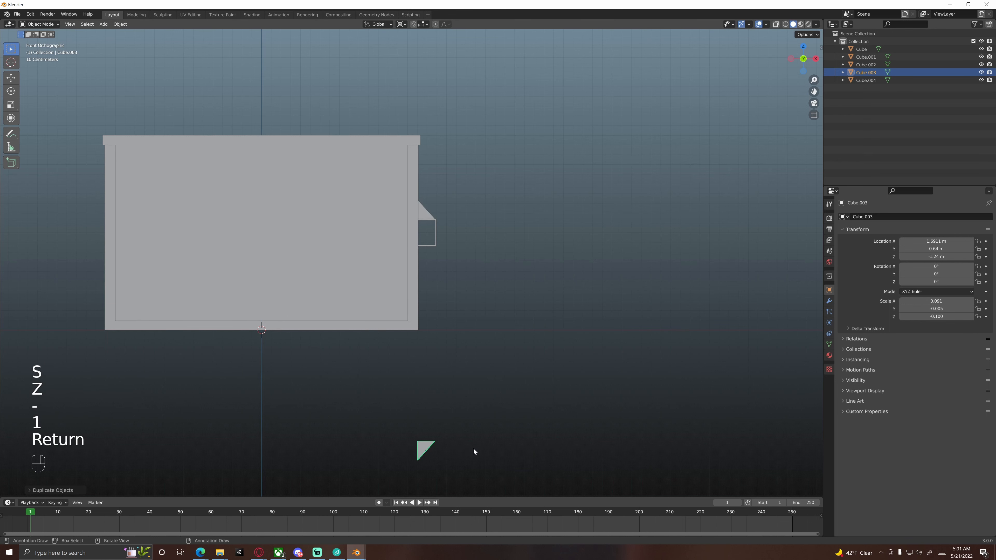
Move the mirrored gussets up along Z with snapping to 0.76 m, against the underside of the bracket's lower arm
key(g)
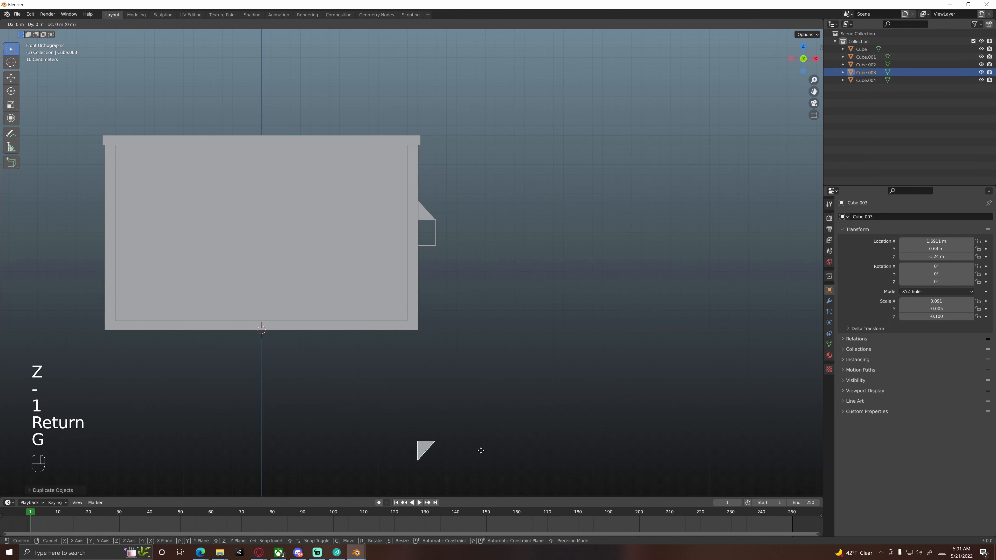
key(z)
key(ctrl)
click(483, 259)
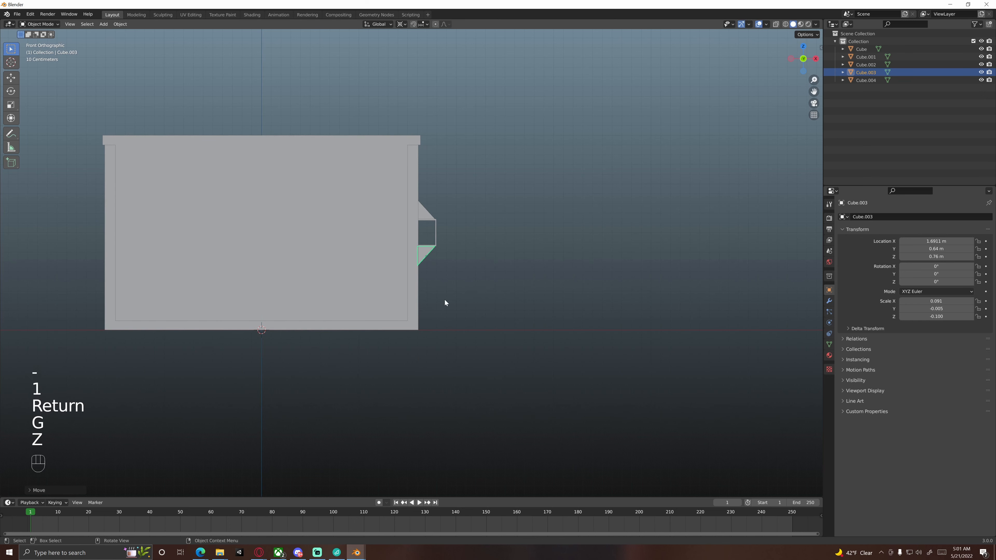
Examine the lower gussets' alignment with the bracket in wireframe and solid shading, including from an angled view
scroll(447, 300, up, 7)
shift+middle_drag(470, 260, 436, 296)
scroll(436, 296, up, 4)
key(z)
click(393, 302)
scroll(408, 294, up, 4)
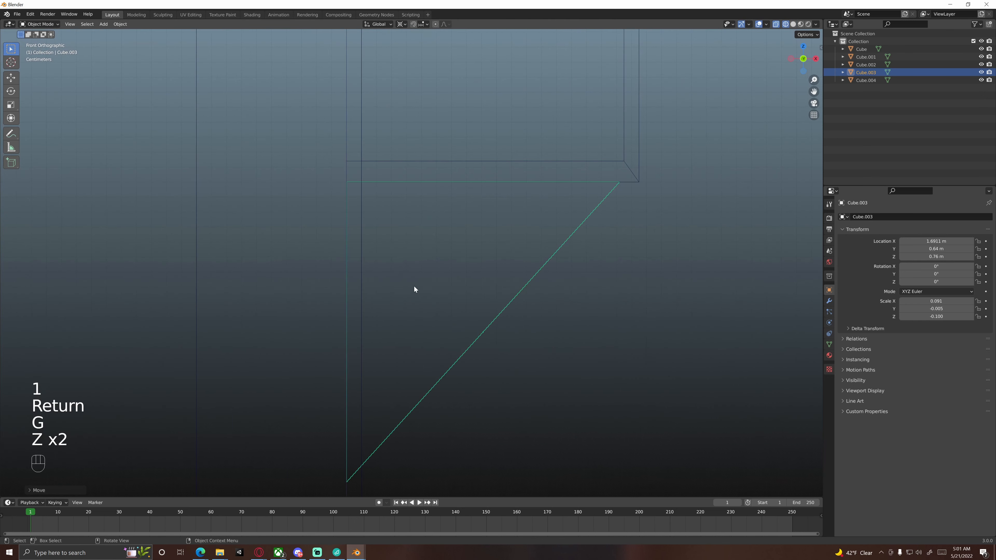
click(503, 265)
scroll(491, 277, down, 11)
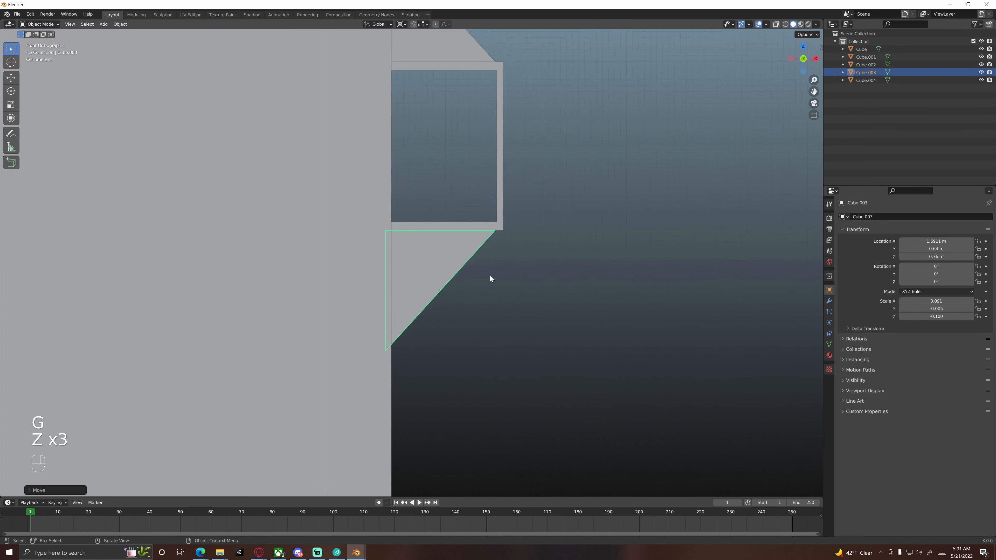
click(506, 278)
middle_drag(512, 270, 502, 267)
scroll(486, 285, down, 4)
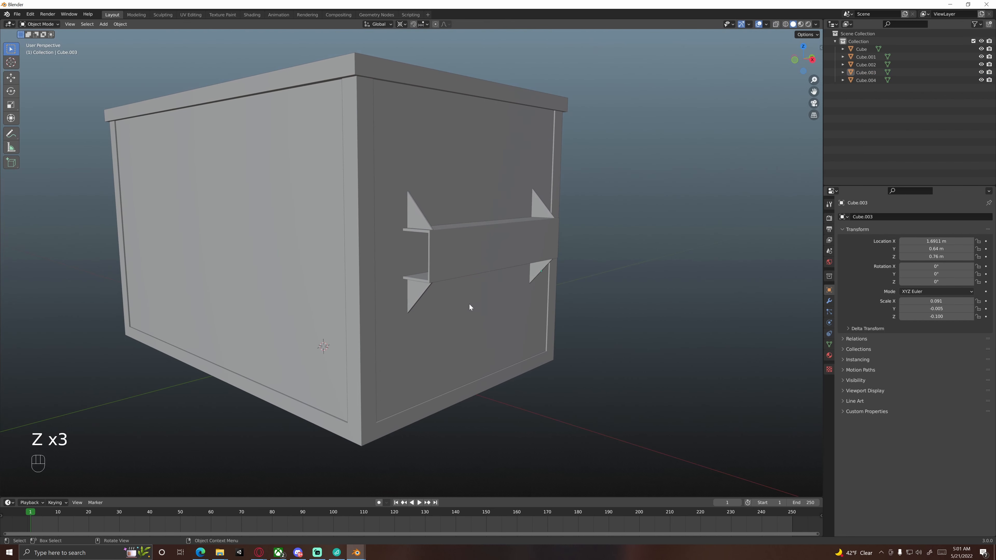
Select the lower and upper gusset pairs and join them into one object
click(423, 285)
shift+click(420, 230)
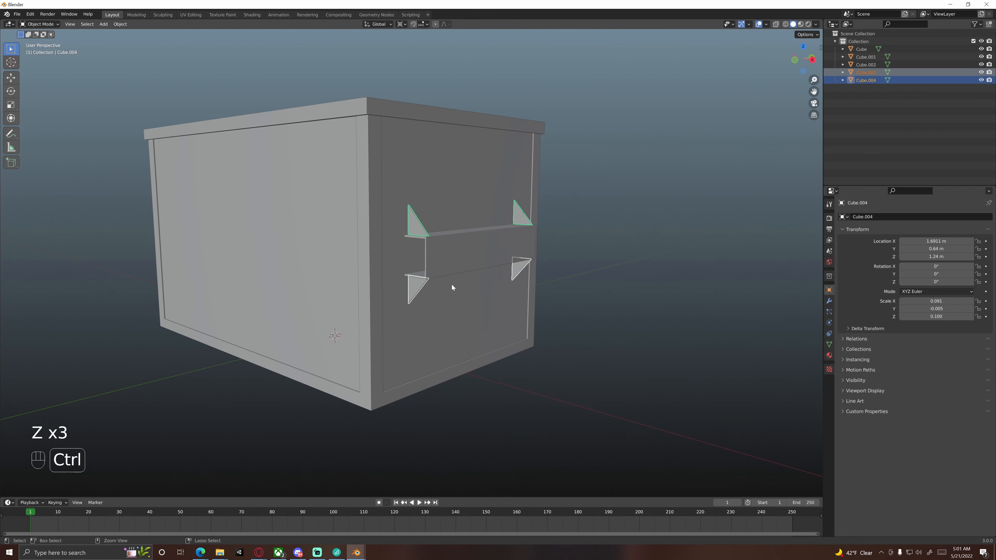
key(ctrl+j)
Select the joined gussets together with the C-shaped bracket and edit both in wireframe with face selection
middle_drag(634, 291, 486, 275)
click(582, 303)
key(Tab)
shift+middle_drag(576, 305, 454, 236)
key(Tab)
shift+click(455, 235)
middle_drag(453, 269, 470, 276)
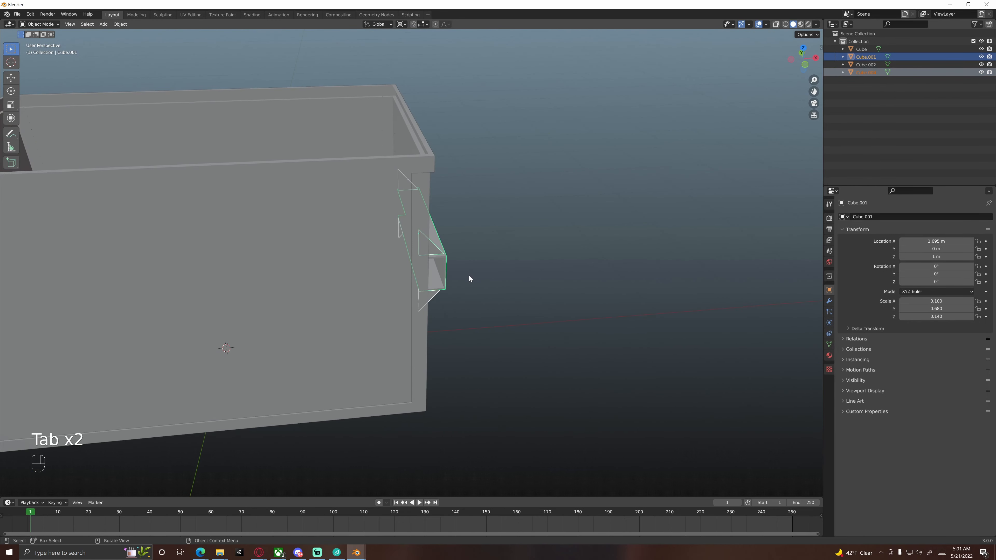
key(Tab)
middle_drag(427, 244, 553, 301)
mouse_move(553, 301)
shift+middle_down()
mouse_move(505, 276)
mouse_move(507, 294)
mouse_move(427, 281)
shift+middle_up()
scroll(507, 293, up, 4)
key(3)
key(z)
click(442, 294)
Select the hidden back faces of the gussets and bracket arms that touch the dumpster's side panel and delete them
click(483, 189)
mouse_move(529, 213)
shift+middle_down()
mouse_move(487, 272)
mouse_move(543, 220)
shift+middle_up()
scroll(506, 272, up, 4)
click(536, 268)
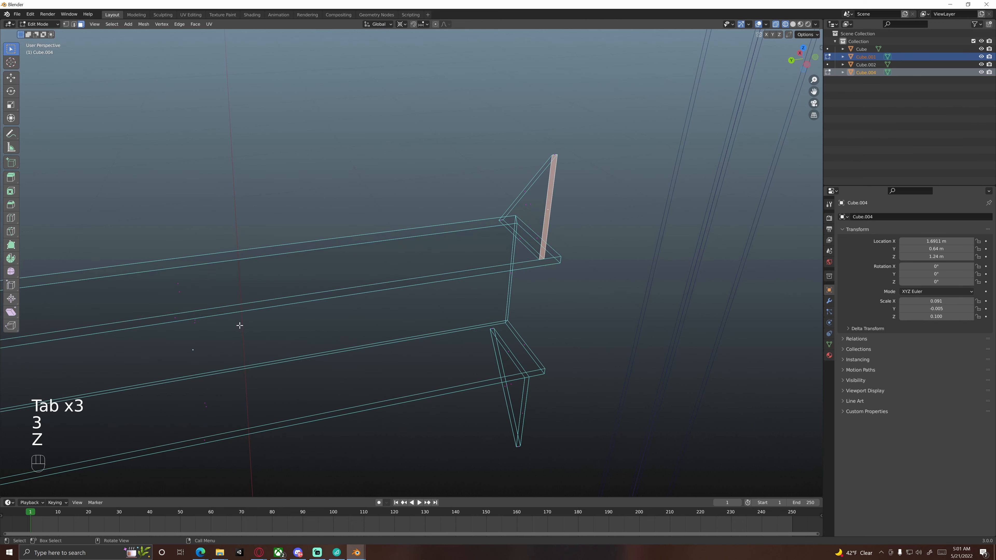
shift+middle_drag(238, 325, 372, 293)
shift+click(319, 282)
shift+middle_drag(624, 366, 463, 303)
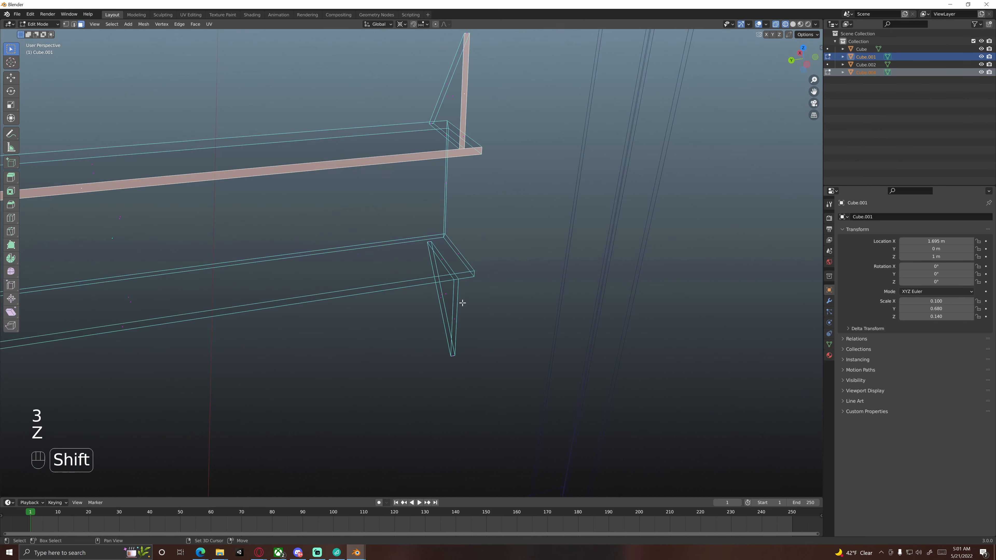
shift+click(455, 312)
shift+middle_drag(235, 327, 557, 275)
shift+click(359, 313)
scroll(557, 275, down, 3)
shift+middle_drag(486, 308, 451, 304)
shift+middle_drag(457, 302, 510, 368)
scroll(510, 368, up, 2)
shift+click(450, 242)
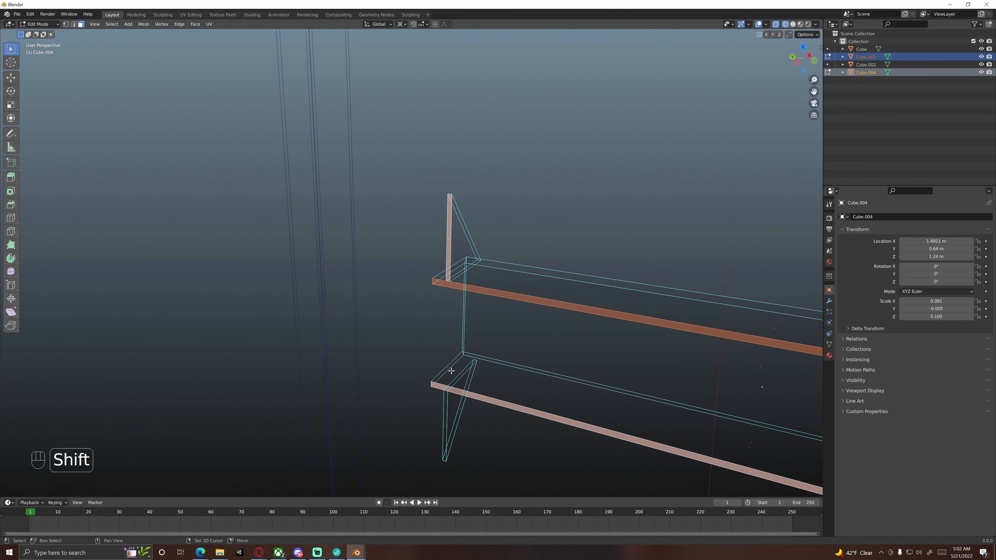
key(x)
click(445, 429)
scroll(444, 430, down, 5)
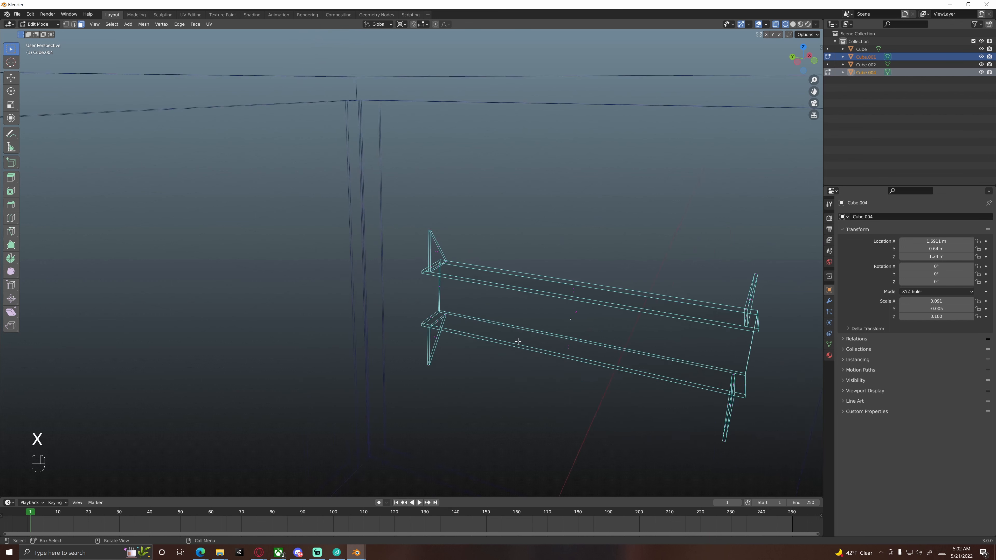
Return to solid shading and leave mesh editing of the bracket and gussets
key(z)
click(559, 352)
scroll(567, 329, down, 4)
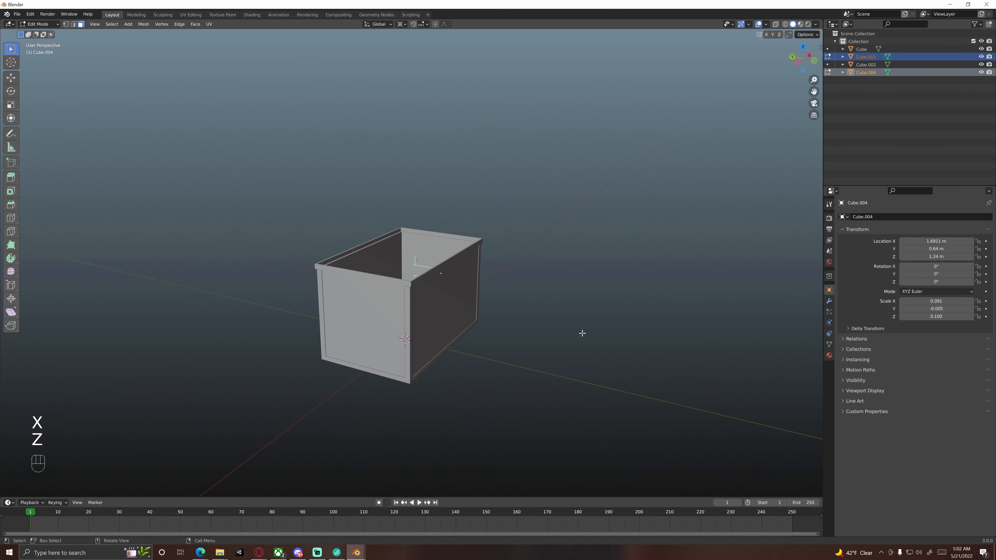
key(Tab)
middle_drag(567, 329, 486, 336)
click(514, 333)
Select the C-shaped side bracket together with its joined gussets
scroll(484, 336, up, 2)
click(467, 333)
shift+click(471, 340)
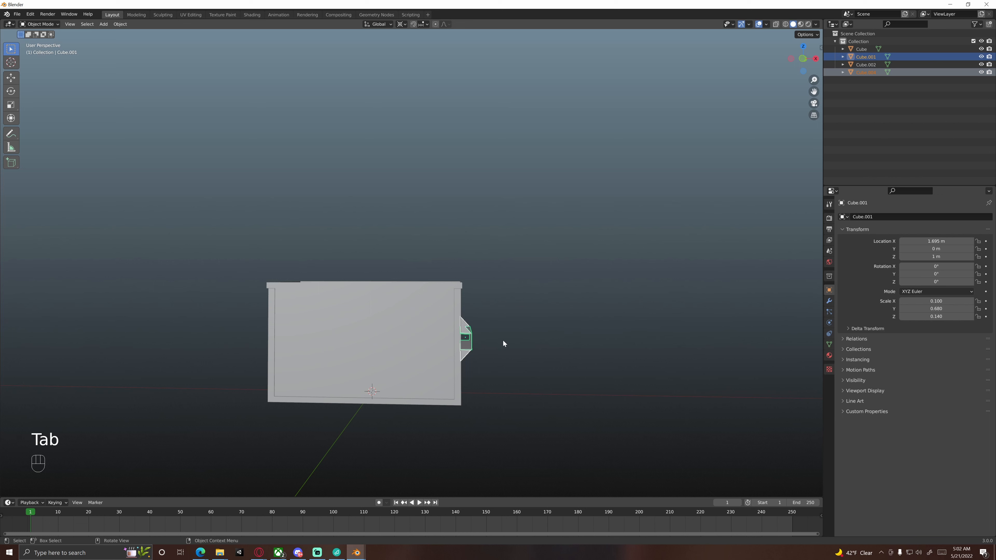
click(510, 352)
middle_drag(511, 353, 524, 360)
click(524, 349)
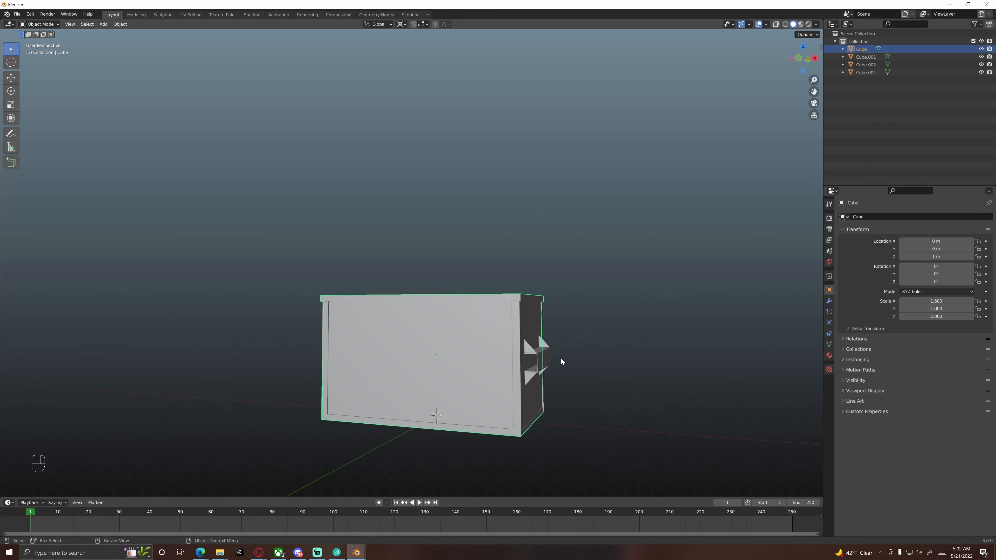
click(531, 353)
shift+click(545, 358)
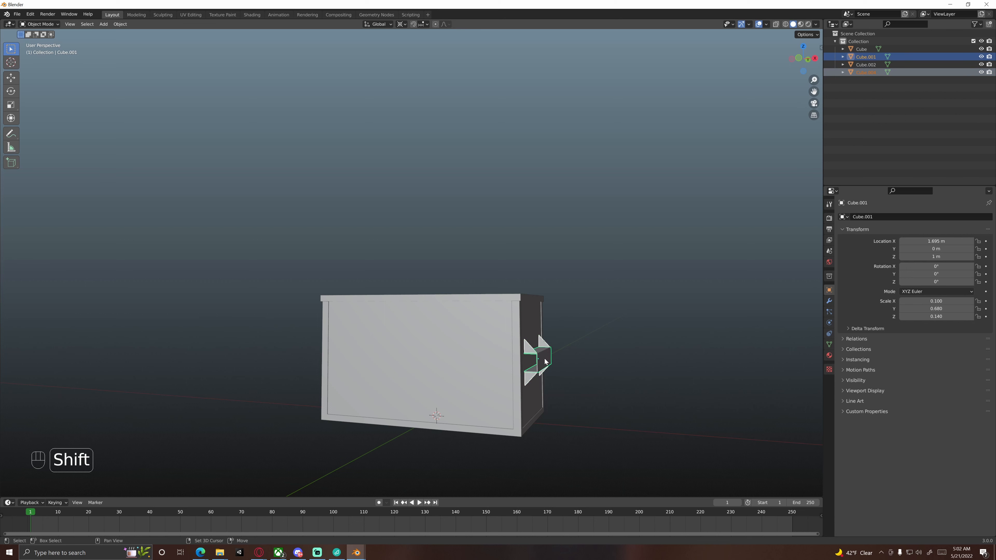
mouse_move(545, 360)
shift+middle_down()
mouse_move(553, 376)
mouse_move(540, 348)
shift+middle_up()
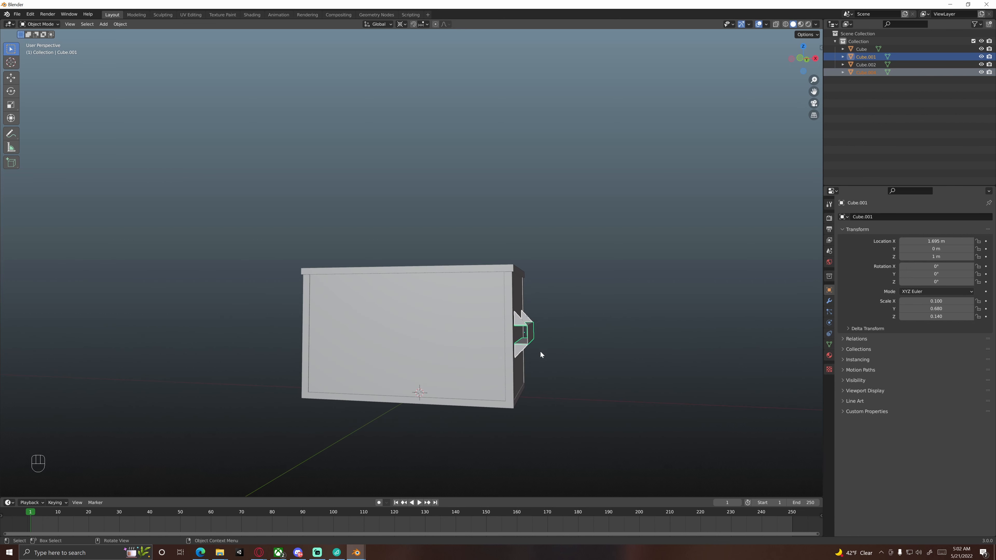
Duplicate the bracket and gussets in front view and mirror the copy to the dumpster's opposite side with an X scale of -1
key(KP_1)
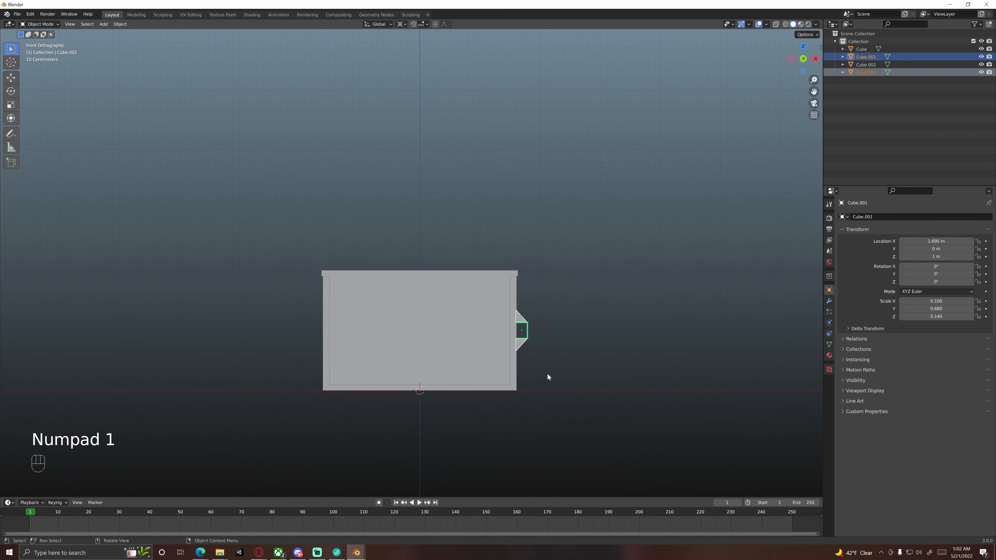
key(shift)
key(shift+d)
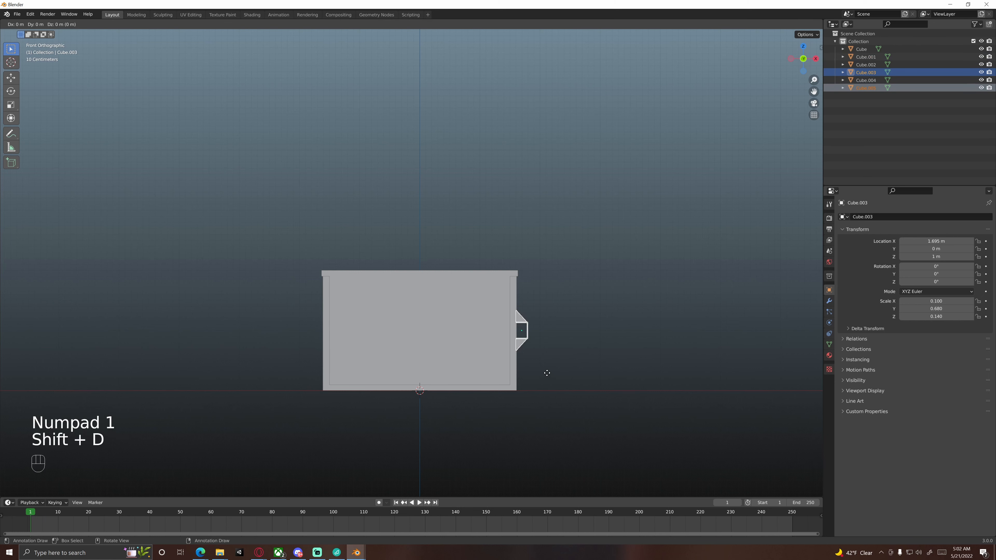
key(s)
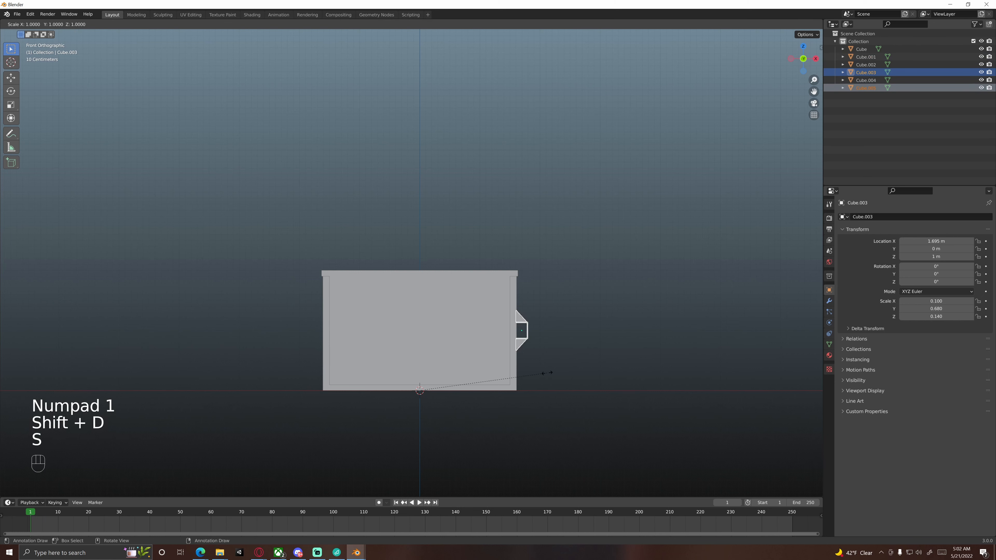
text(x)
text(-1)
key(Return)
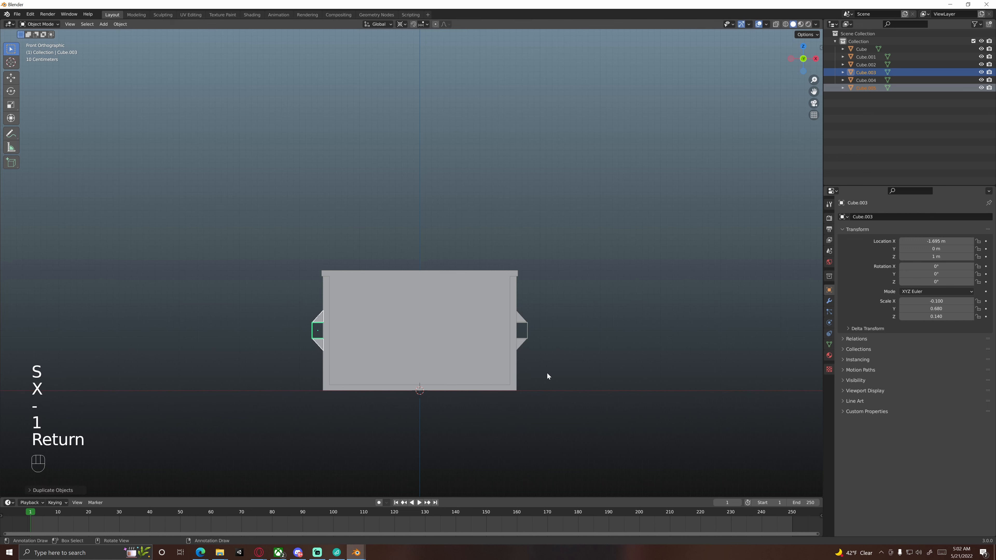
click(598, 372)
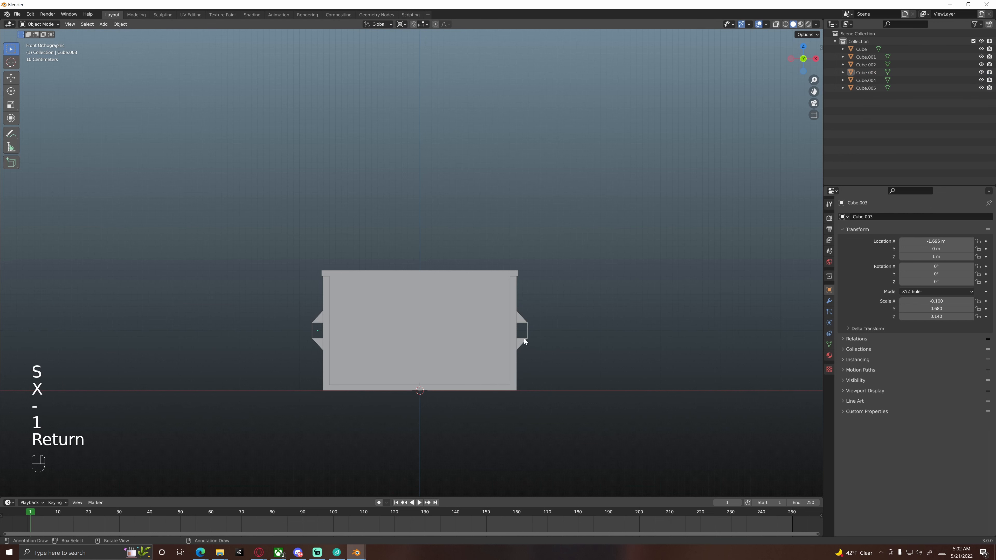
Select the original side bracket with its gussets and set the transform pivot point to Median Point
shift+middle_drag(527, 331, 514, 305)
scroll(518, 302, up, 3)
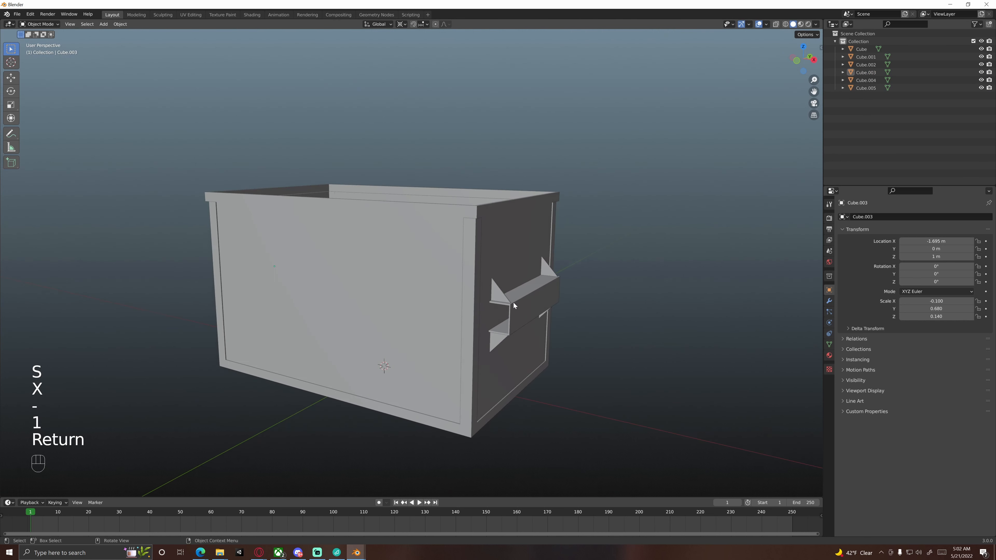
click(506, 295)
shift+click(536, 314)
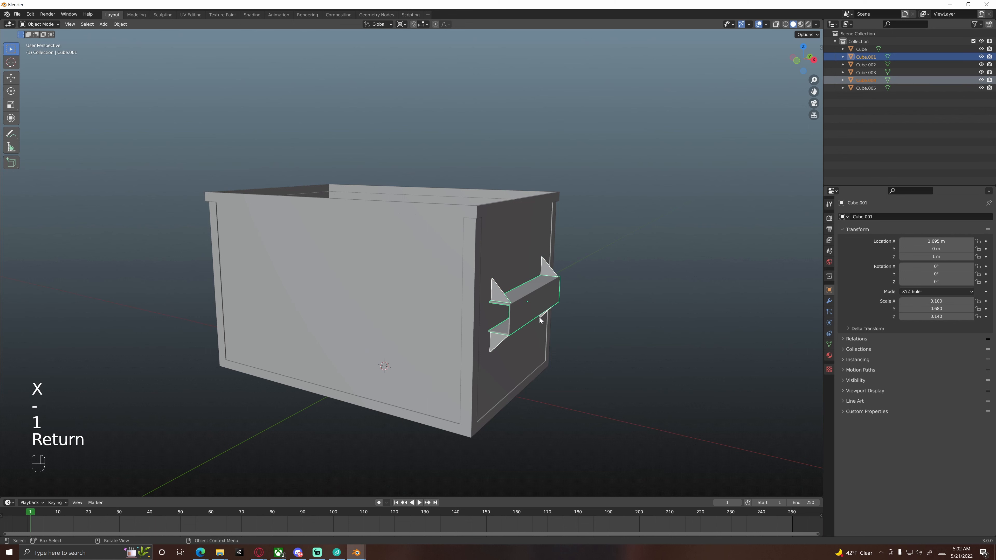
click(401, 24)
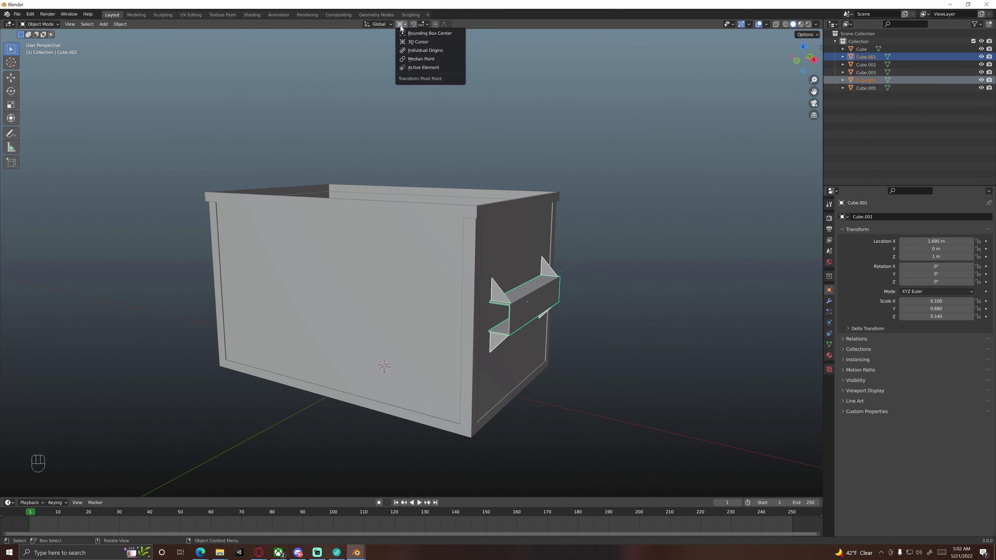
click(420, 60)
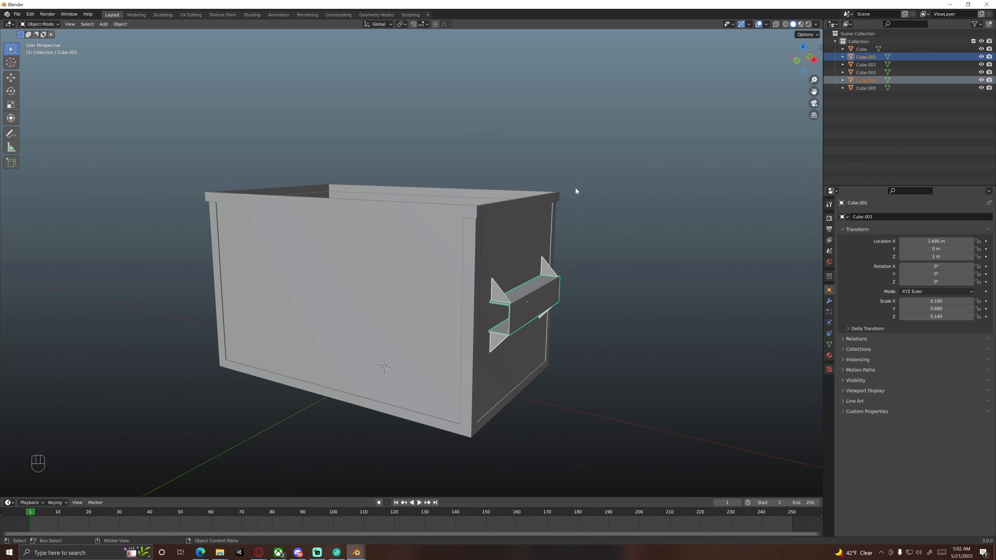
Duplicate the selected bracket and gussets in front view and rotate the copy 90° so its open side faces up
key(KP_1)
key(shift)
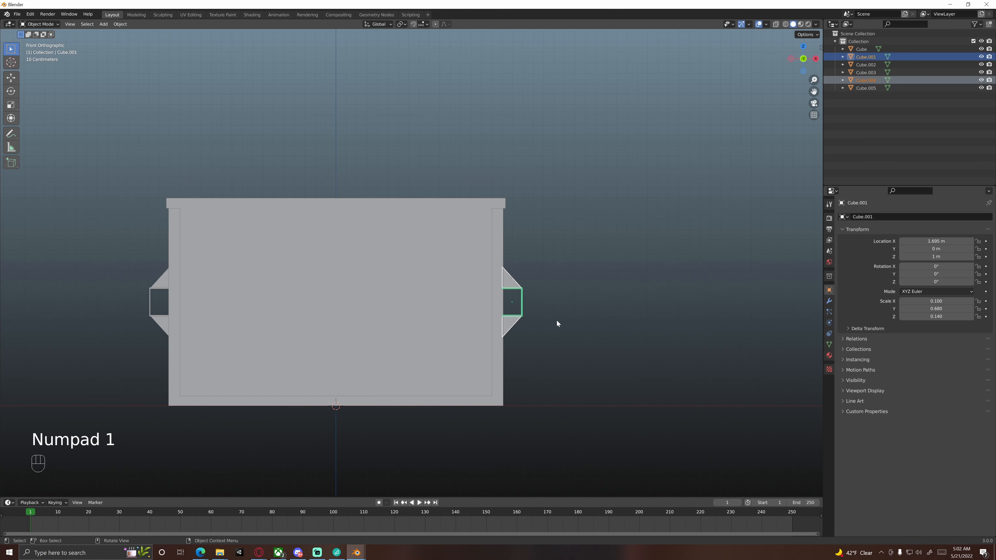
key(shift+d)
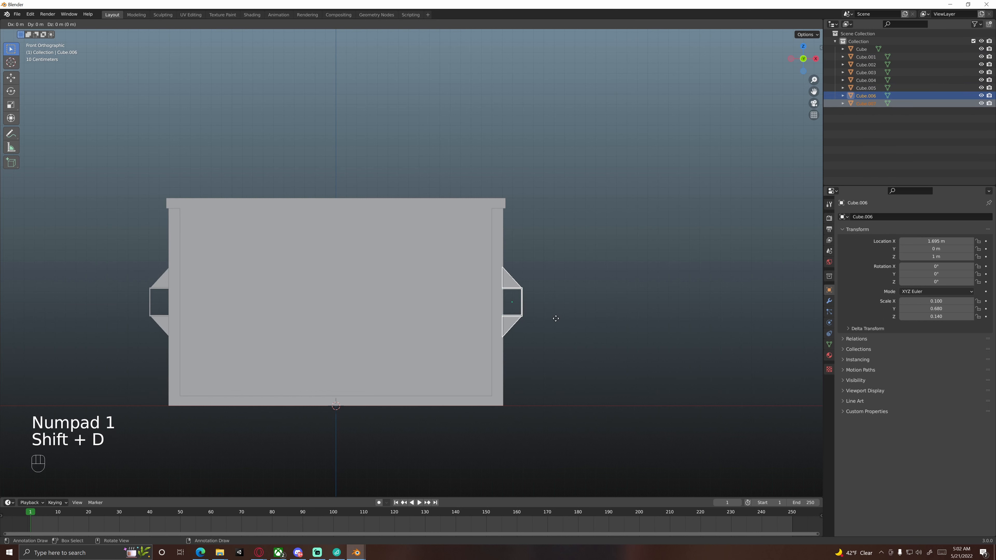
key(r)
key(ctrl)
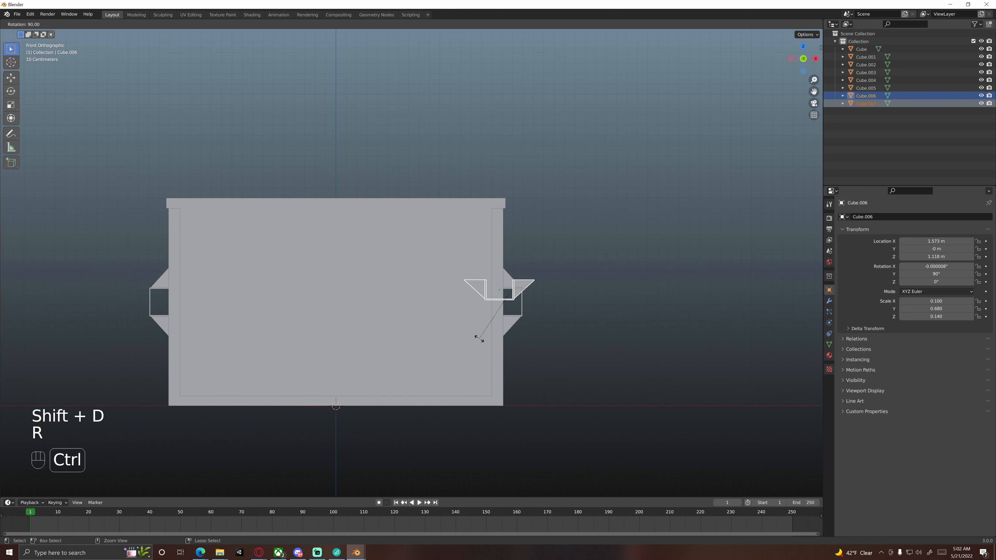
click(480, 339)
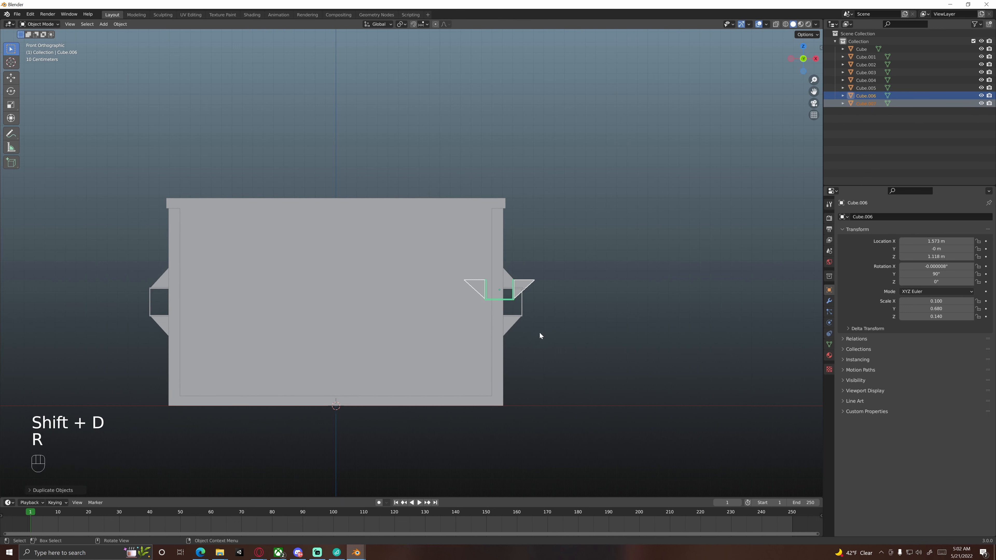
Move the rotated copy straight down to the dumpster's underside, placing it at about Z -0.08 m, and shift it -0.9 m along X
key(g)
key(x)
key(z)
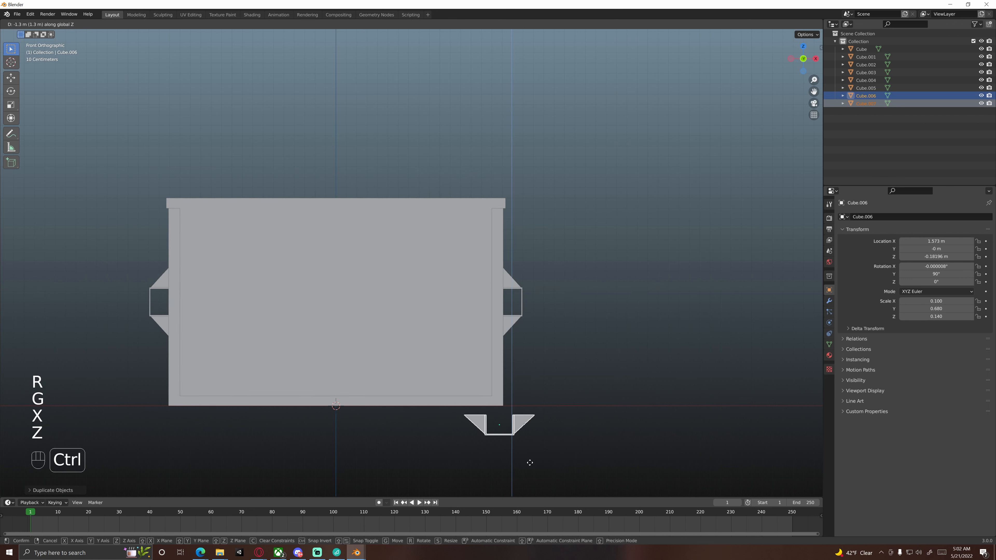
click(535, 415)
shift+middle_drag(537, 412, 523, 331)
scroll(529, 346, up, 2)
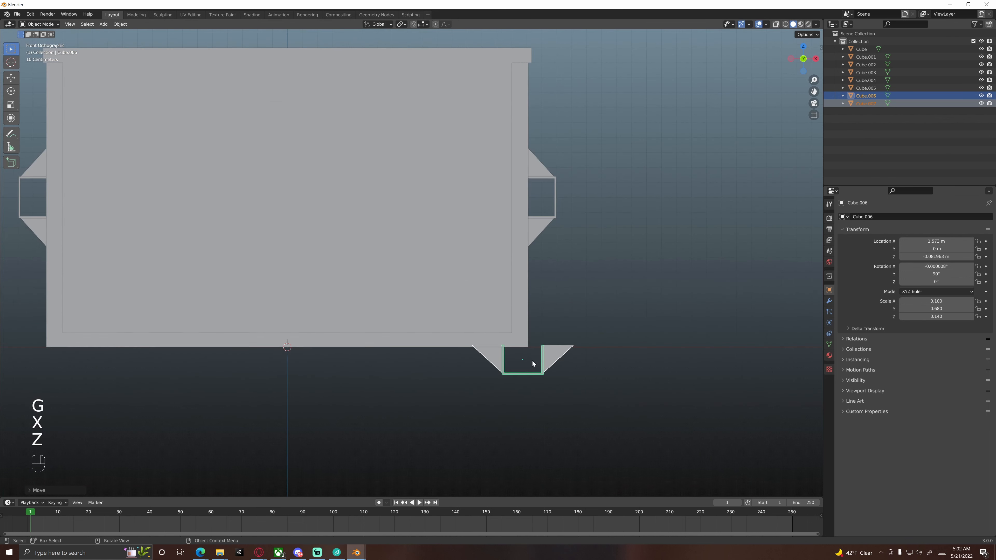
key(g)
key(x)
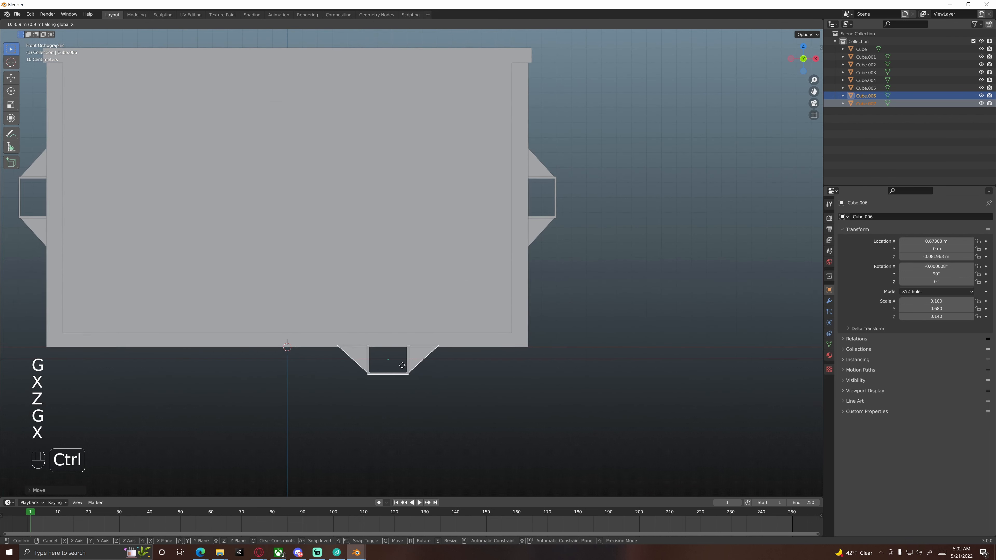
click(402, 366)
Using wireframe shading, lower the bottom bracket 0.0129 m along Z so its upper edges meet the dumpster's base, and restore solid shading
shift+middle_drag(403, 366, 440, 328)
scroll(462, 325, up, 3)
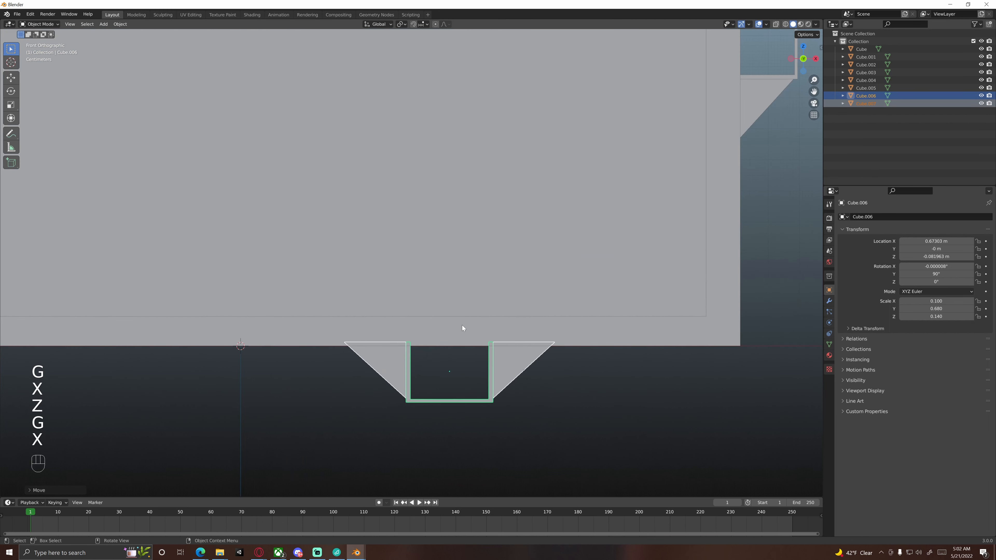
key(z)
click(451, 371)
scroll(457, 319, up, 5)
shift+middle_drag(460, 380, 476, 281)
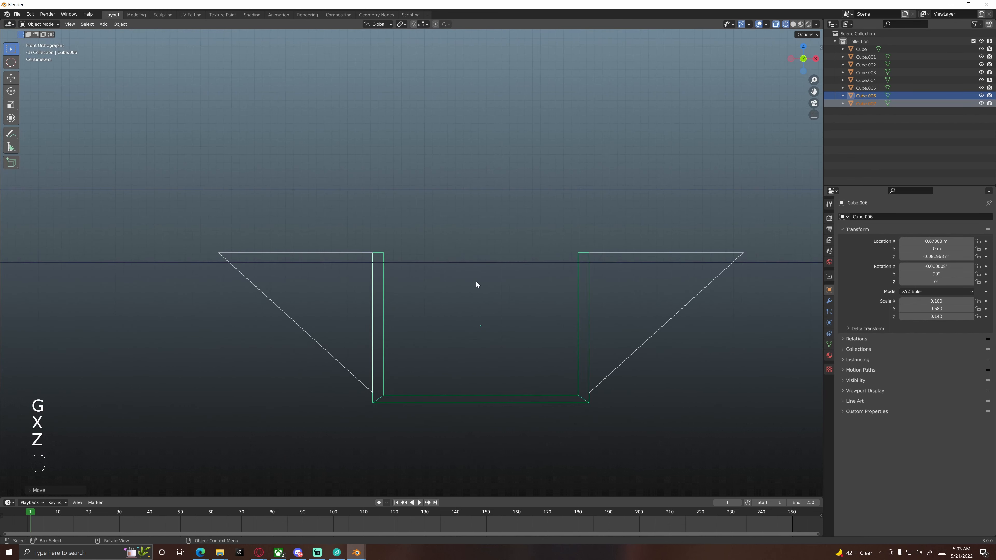
key(g)
key(z)
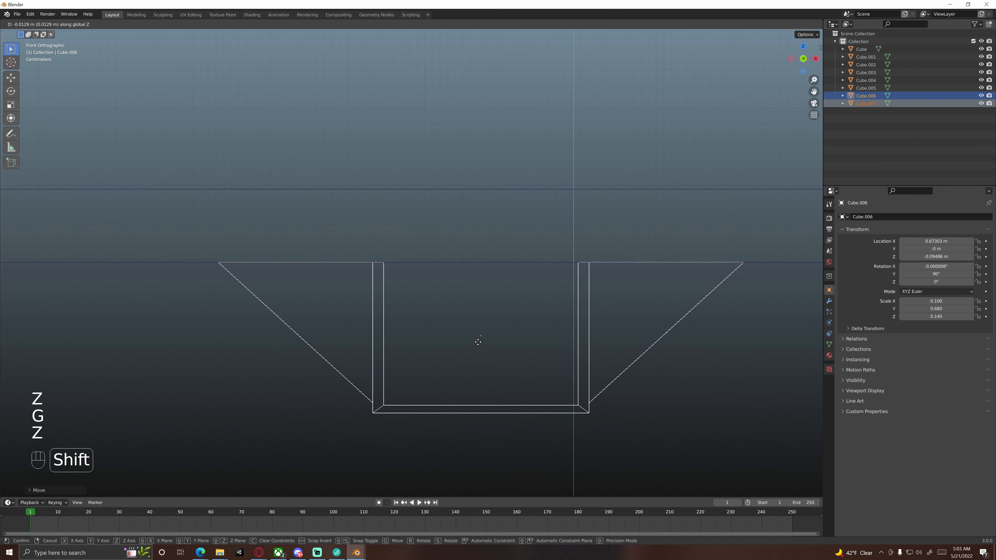
click(478, 342)
scroll(476, 340, down, 4)
key(z)
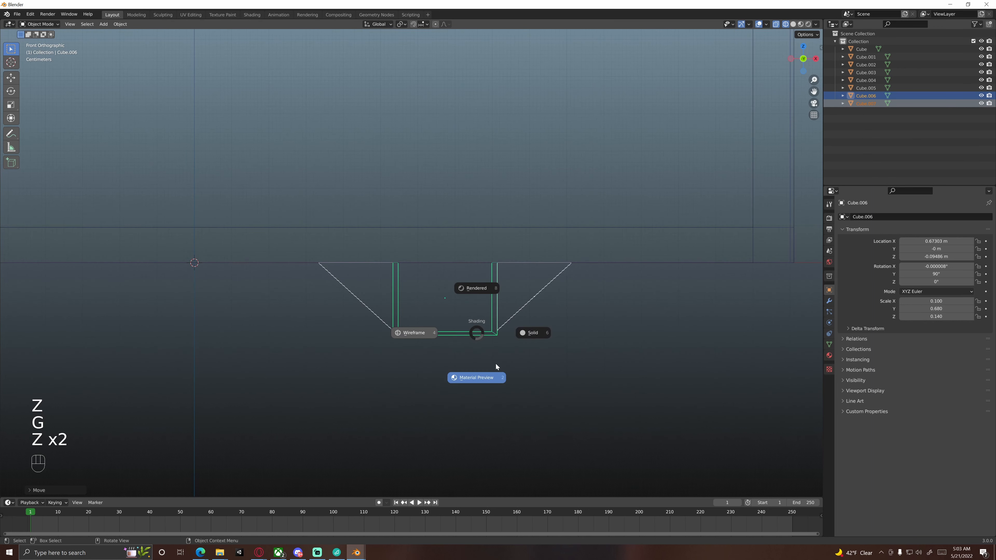
click(534, 334)
Set the pivot point to 3D Cursor, duplicate the bottom bracket and gussets, and mirror the copy with an X scale of -1
scroll(528, 327, down, 10)
shift+middle_drag(474, 306, 509, 325)
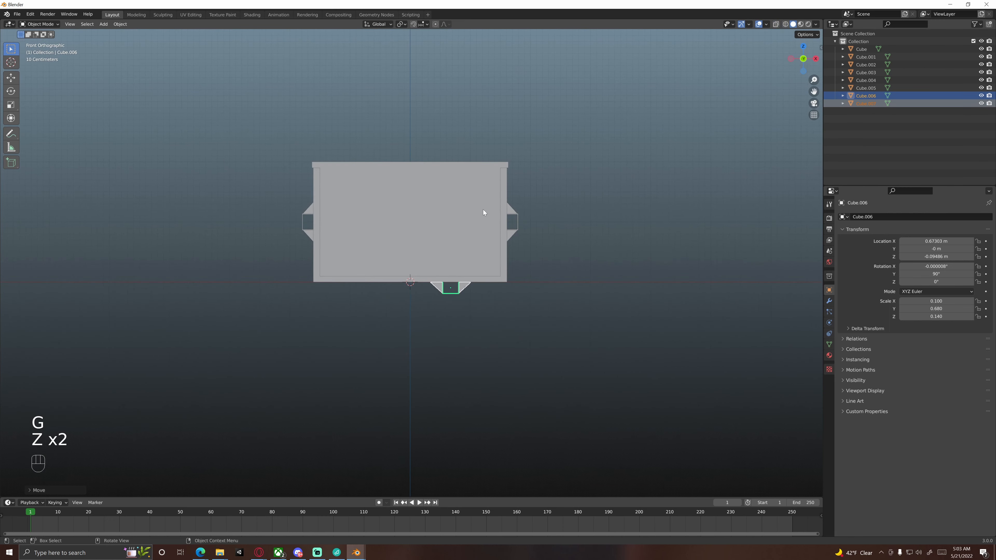
click(402, 25)
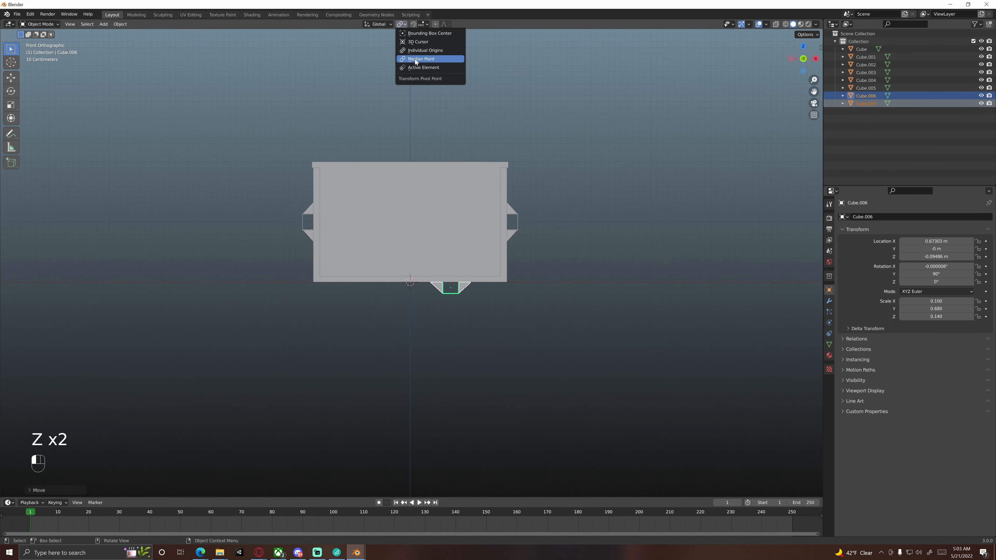
click(415, 41)
key(shift+d)
key(s)
key(x)
key(minus)
key(1)
key(Return)
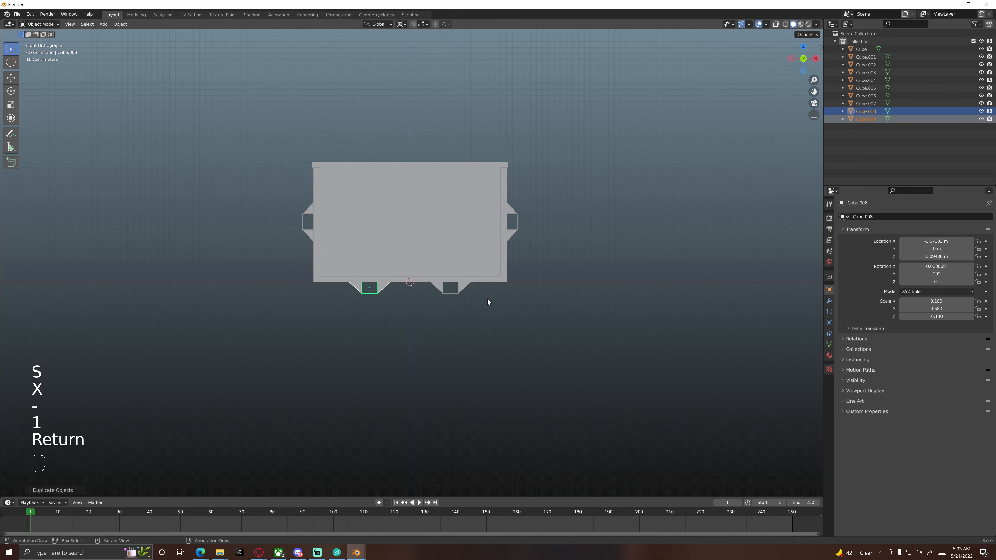
click(562, 254)
Open the dumpster body for mesh editing with face selection
middle_drag(501, 254, 493, 251)
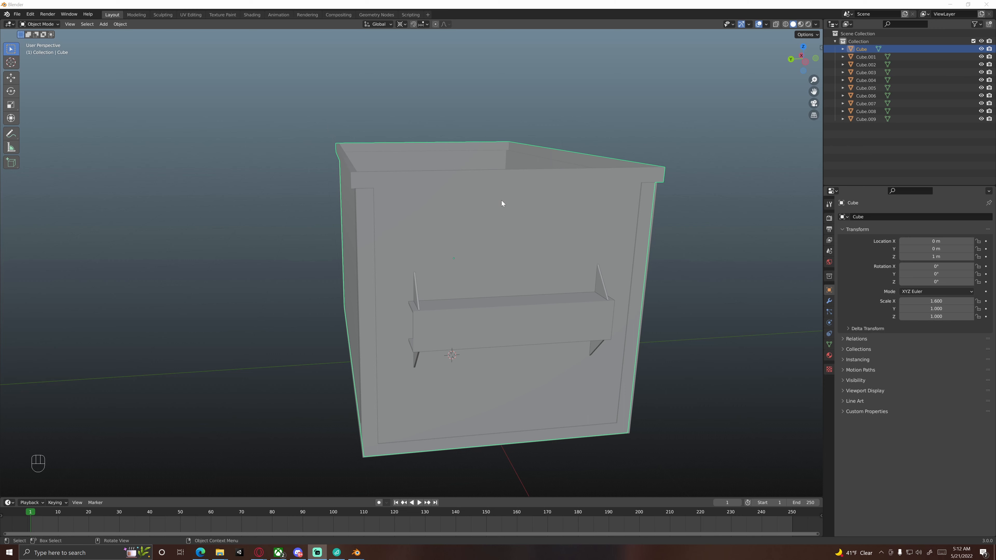
middle_drag(501, 204, 460, 219)
key(Tab)
key(Tab)
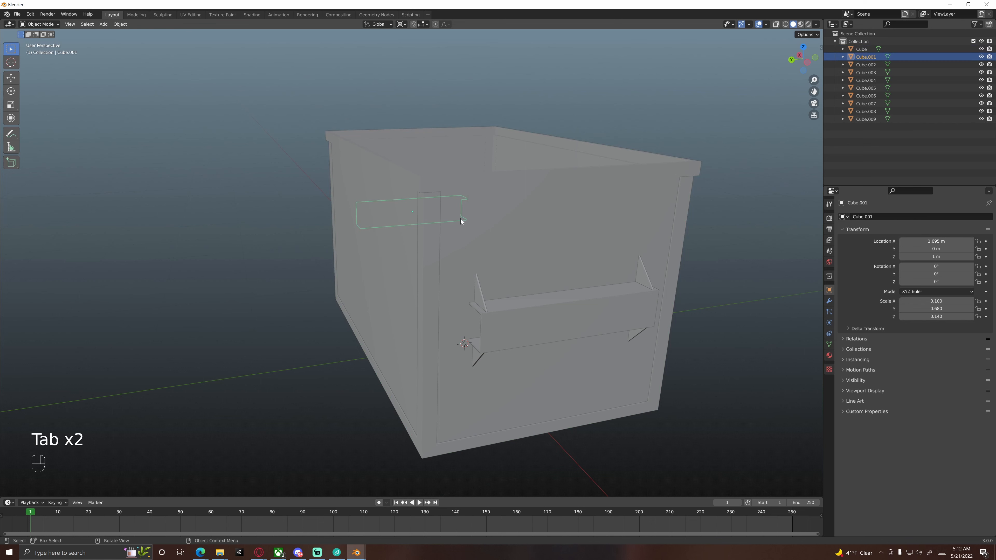
middle_drag(490, 249, 500, 245)
key(Tab)
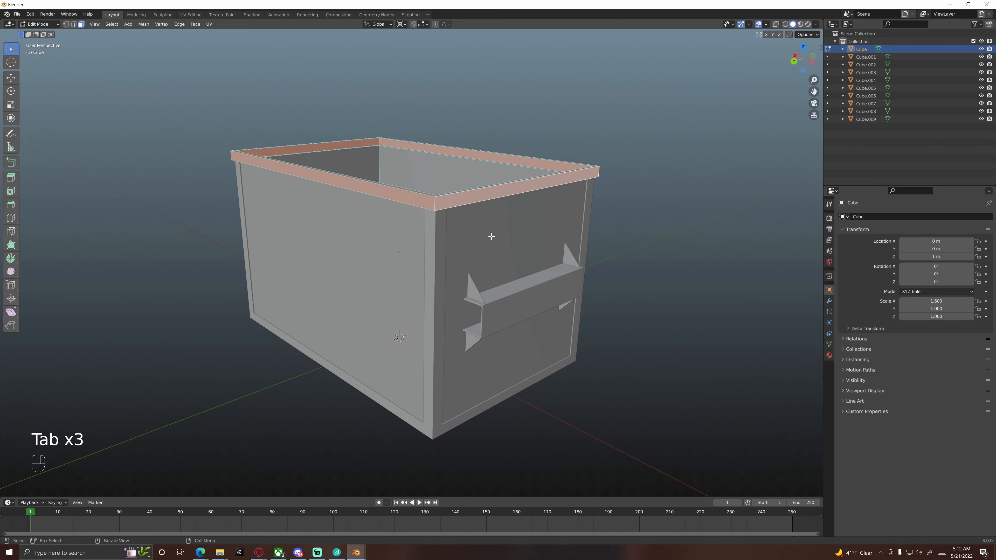
key(3)
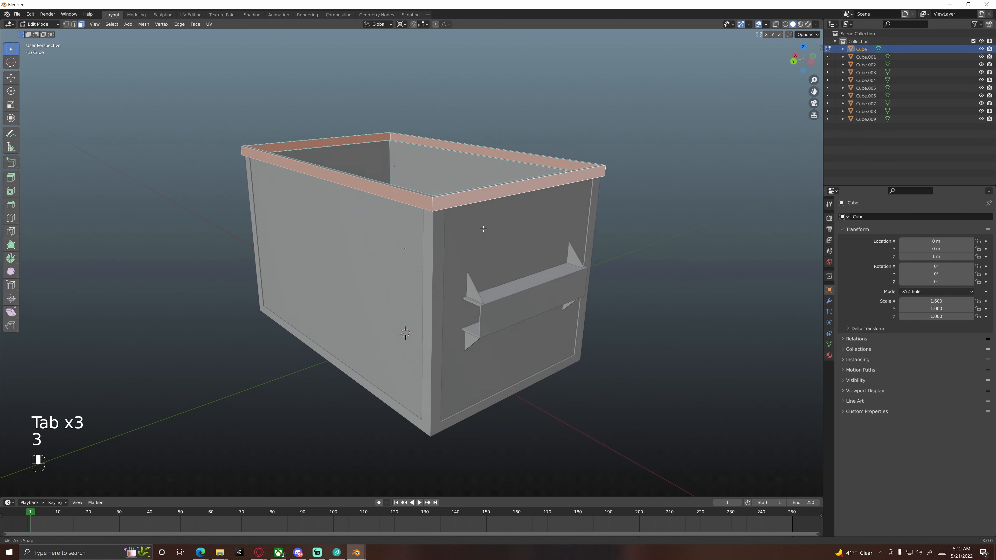
Show the upper part of the dumpster in right-view wireframe and deselect the rim faces
key(KP_3)
shift+middle_drag(363, 245, 608, 235)
key(z)
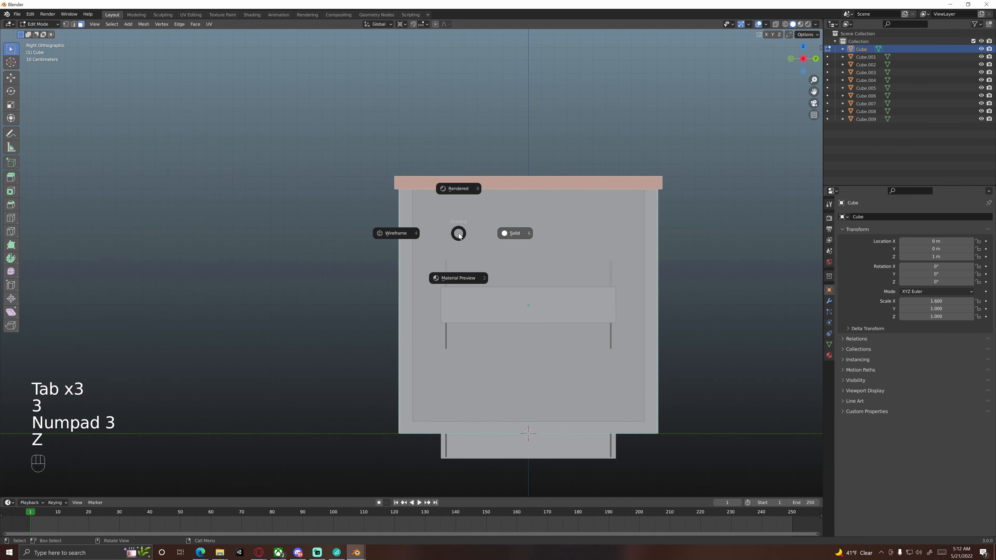
click(390, 230)
shift+middle_drag(438, 214, 404, 223)
scroll(404, 222, up, 2)
scroll(404, 223, up, 1)
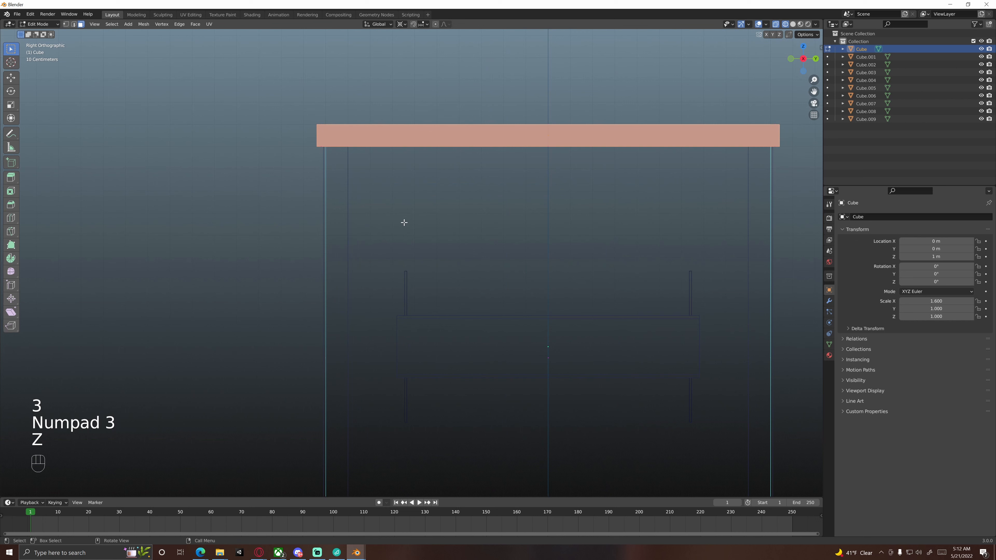
key(3)
click(345, 96)
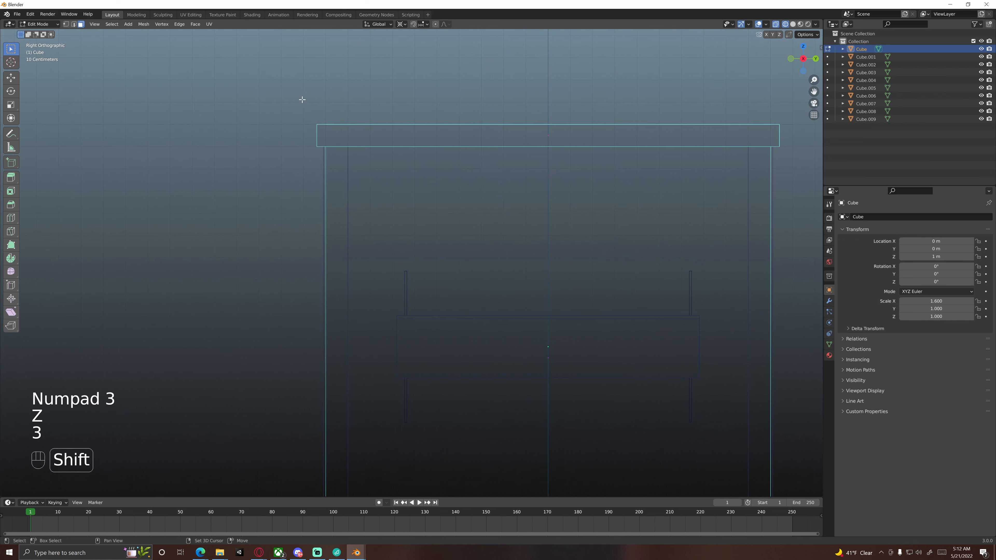
Select the front end of the dumpster's upper rim and lower it about 0.3 m along Z to slope the top
drag(300, 111, 332, 159)
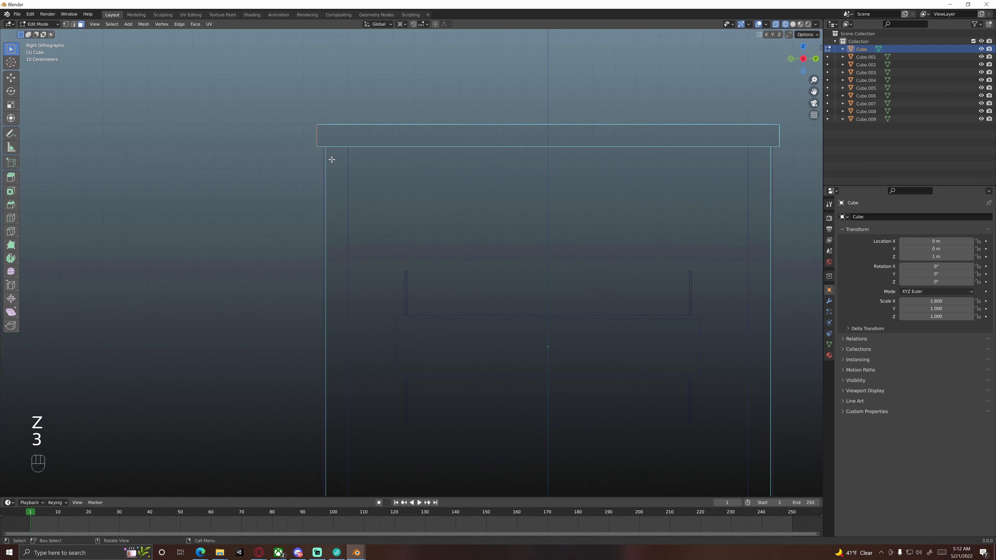
scroll(365, 184, down, 4)
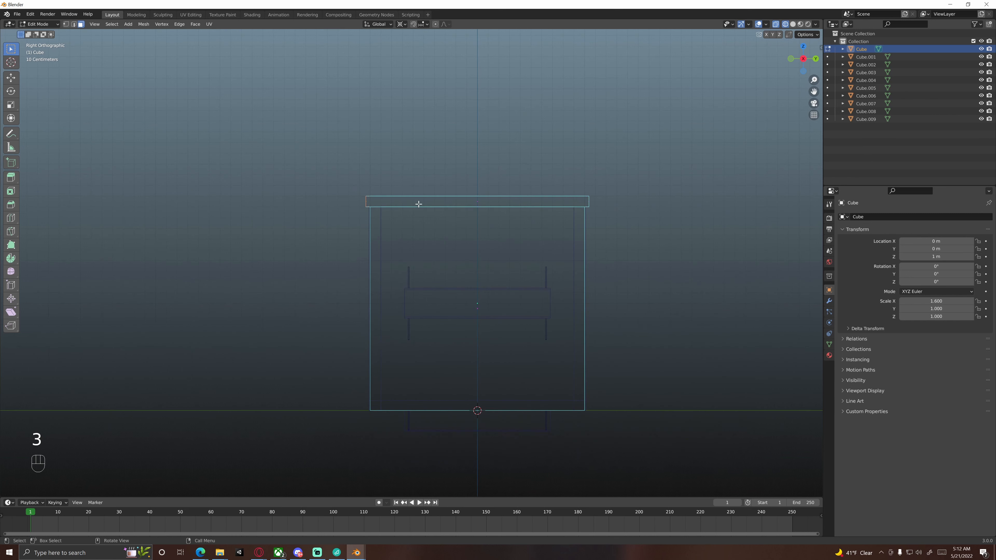
scroll(413, 193, down, 2)
scroll(416, 199, up, 2)
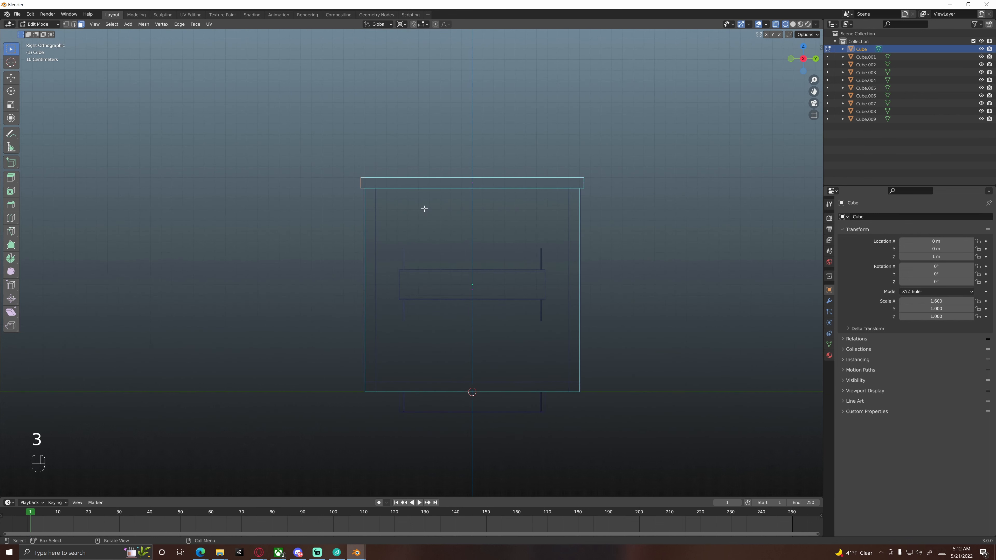
key(g)
key(z)
key(ctrl)
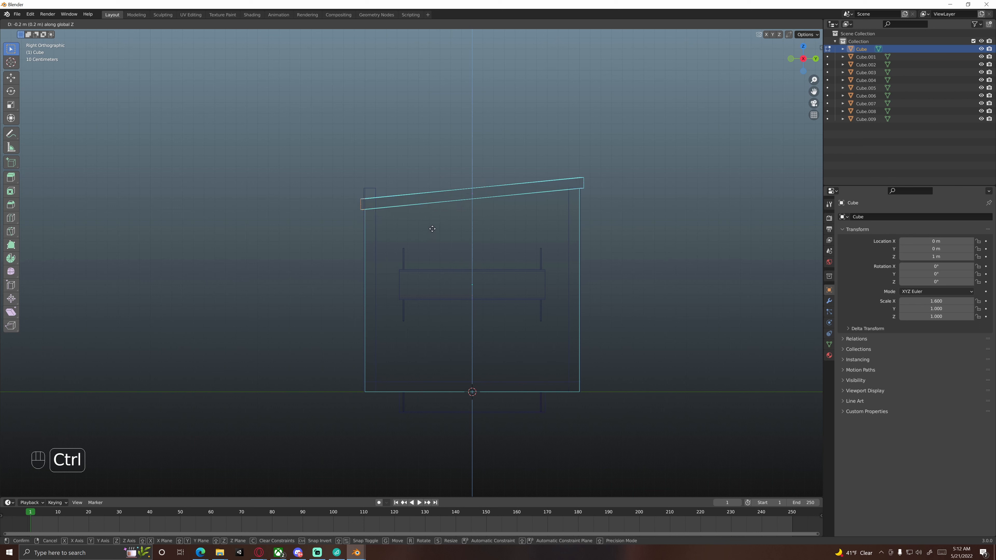
click(432, 244)
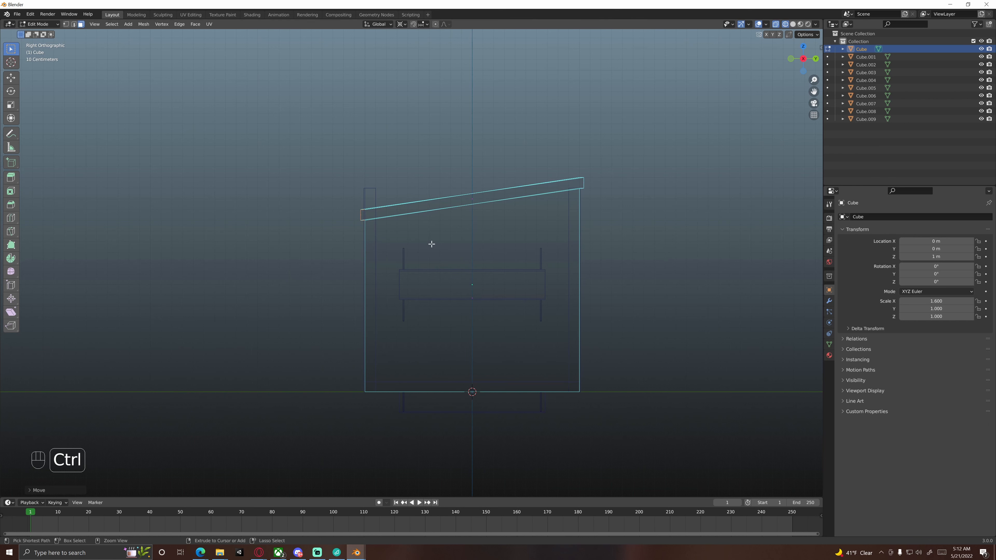
Leave the body's mesh editing and open the corner trim with the vertical posts for mesh editing in wireframe
scroll(383, 237, up, 3)
key(Tab)
scroll(383, 215, down, 4)
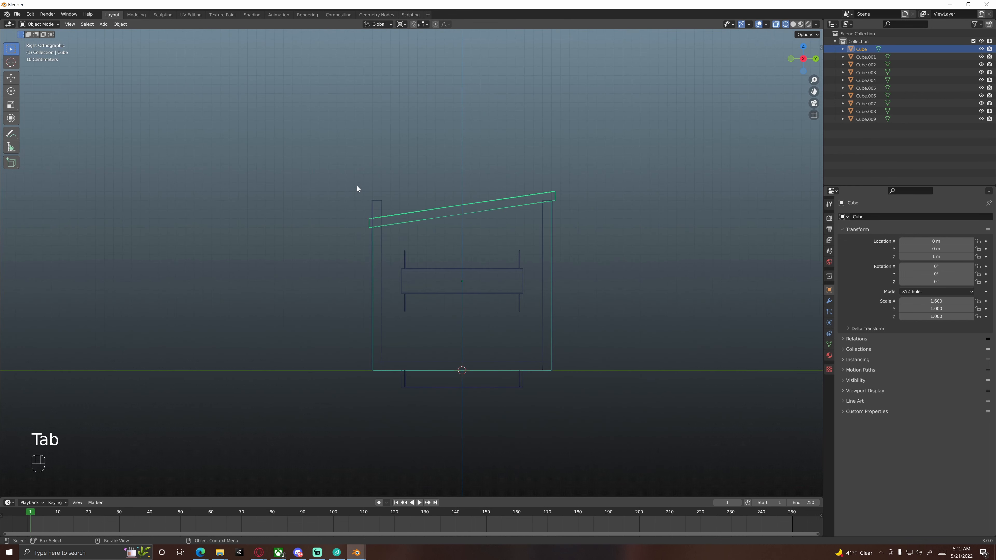
click(377, 204)
click(380, 203)
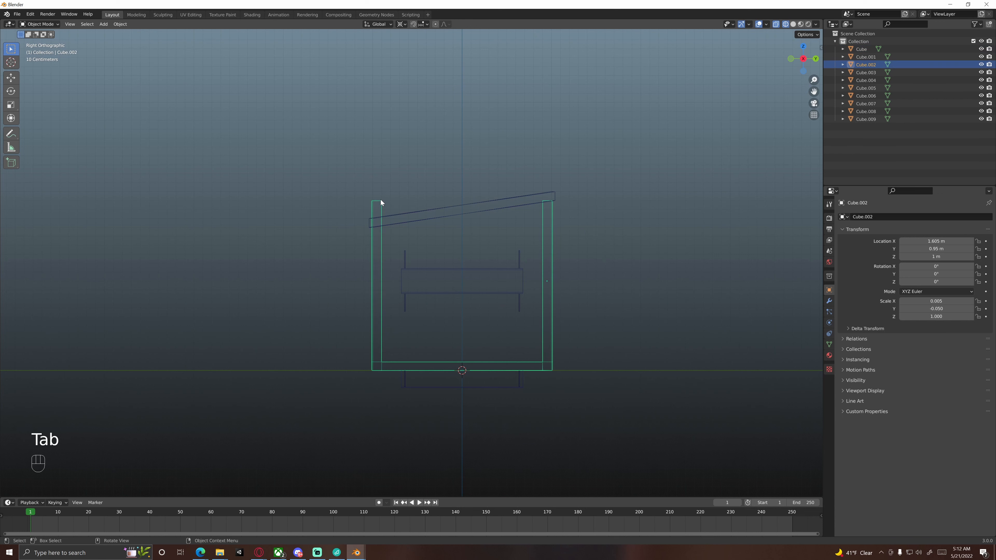
scroll(409, 219, up, 5)
scroll(403, 212, down, 3)
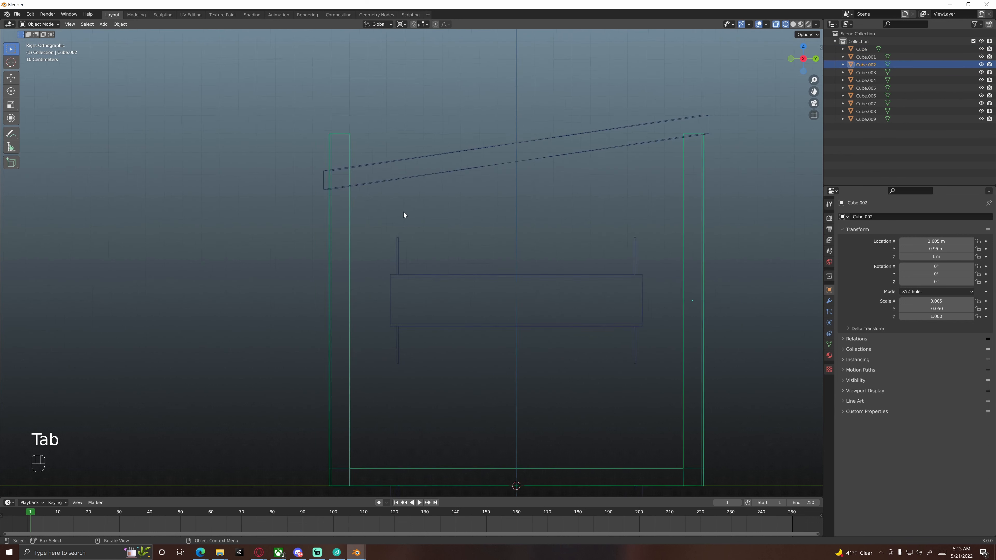
key(Tab)
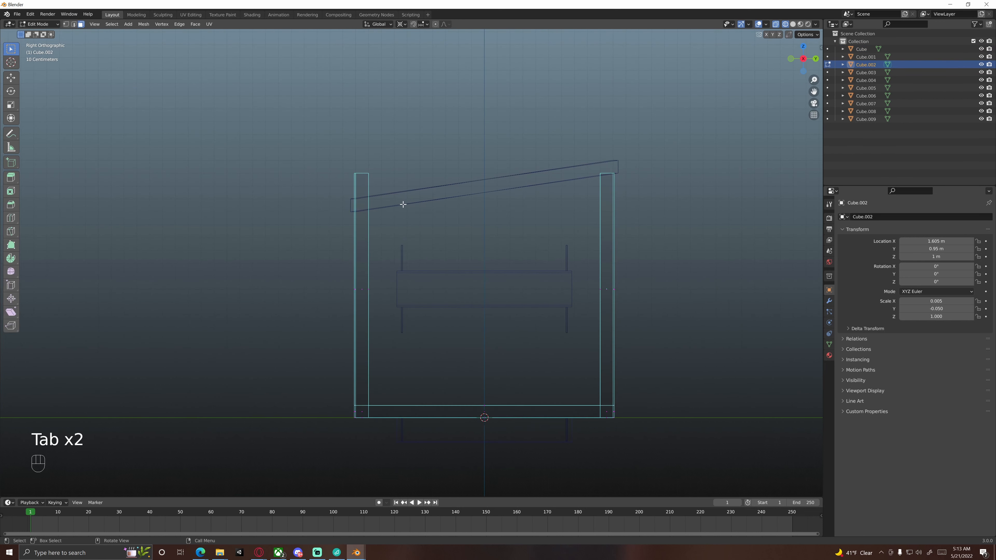
key(z)
click(353, 201)
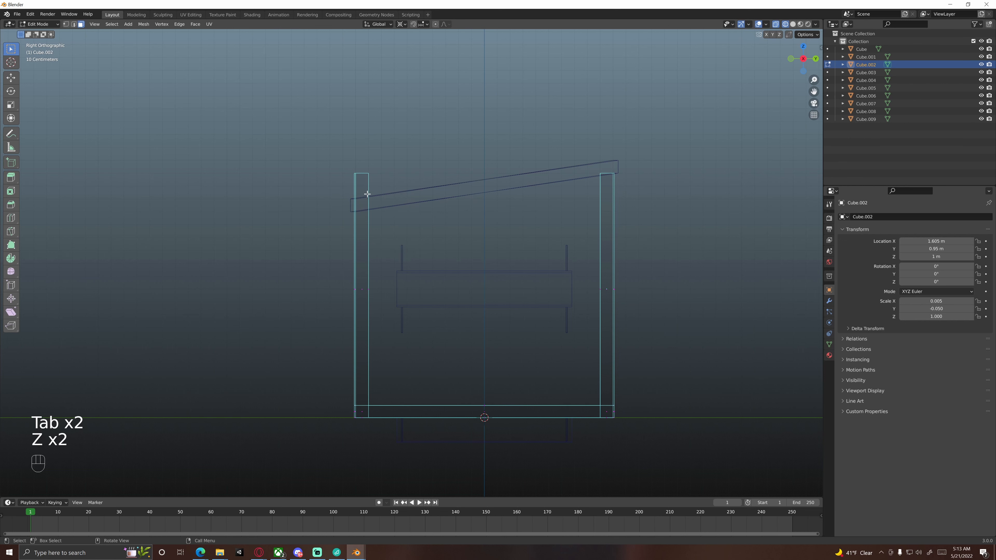
In vertex selection, lower the front trim post's top vertices along Z to the underside of the sloped rim's front end
key(1)
drag(341, 158, 378, 189)
shift+middle_drag(378, 189, 394, 195)
scroll(387, 204, up, 4)
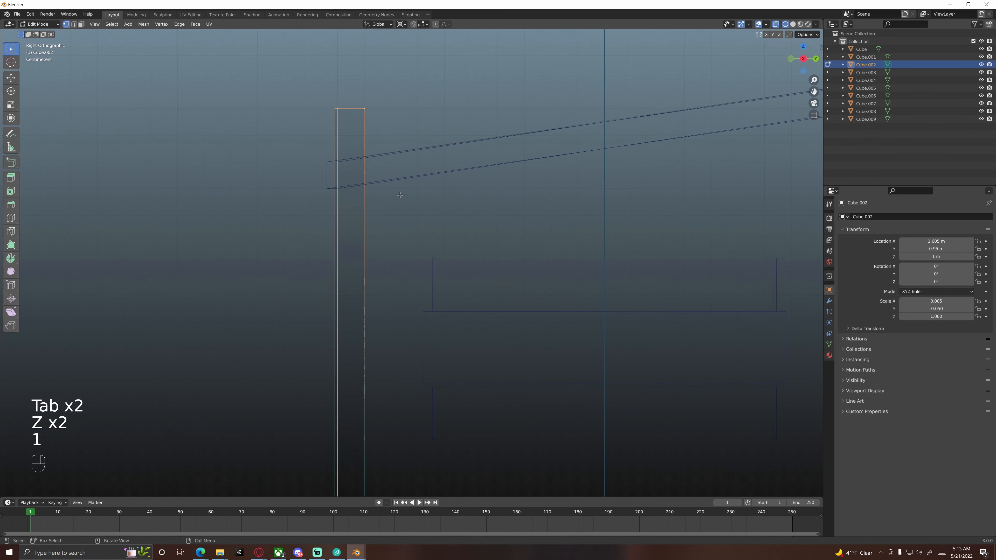
click(298, 108)
drag(291, 75, 385, 123)
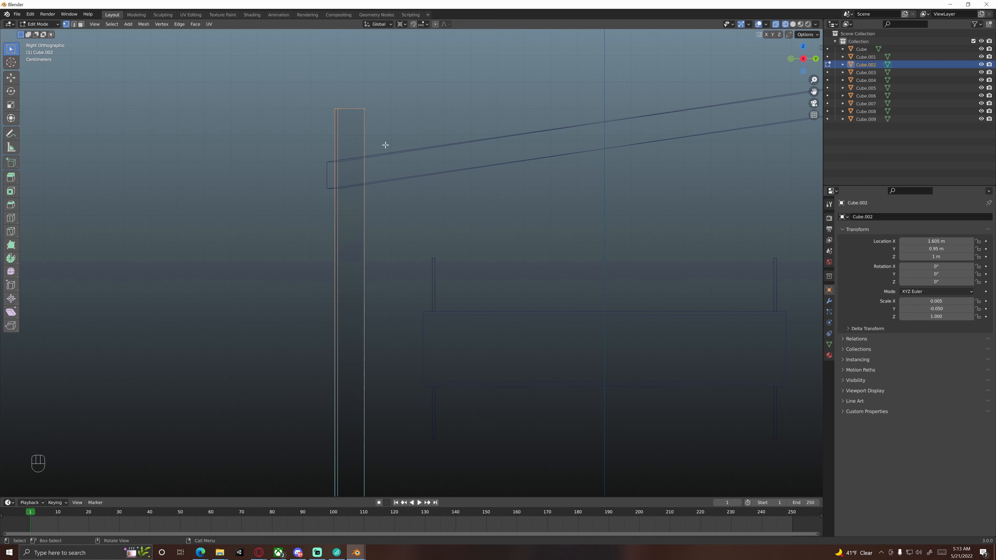
key(g)
key(z)
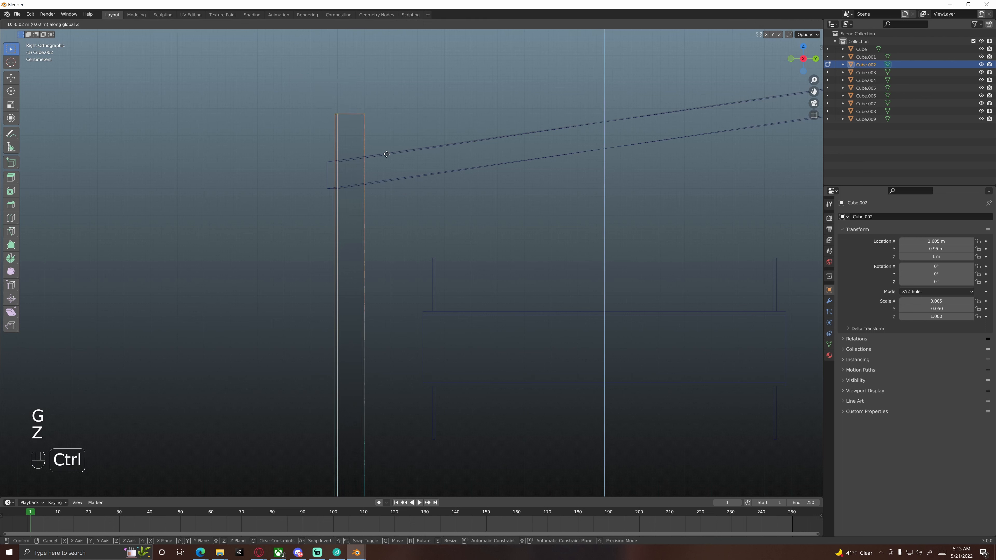
click(386, 226)
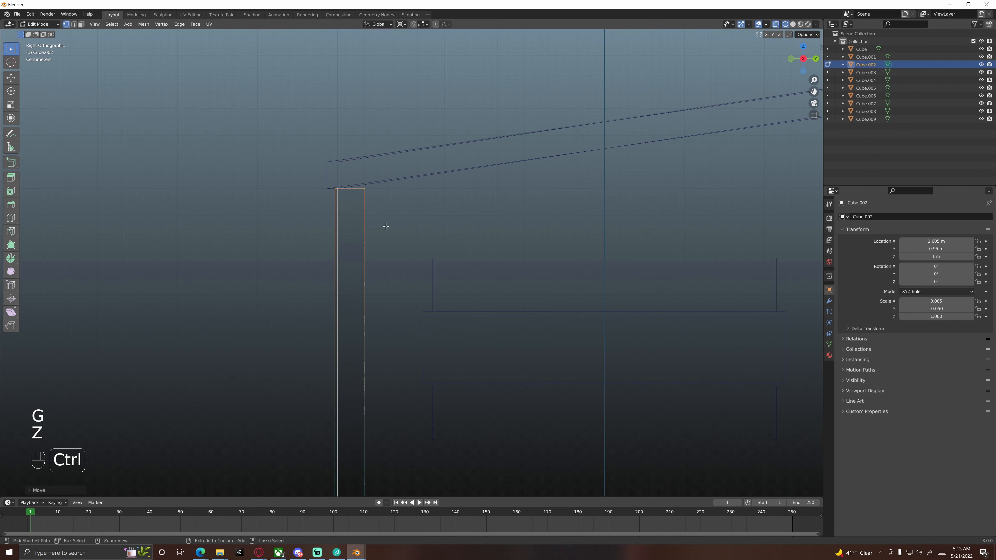
Raise the front post's inner top vertices 0.0149 m along Z to follow the rim's slope
scroll(381, 231, up, 6)
shift+middle_drag(375, 234, 307, 182)
shift+middle_drag(267, 125, 452, 227)
scroll(398, 196, up, 3)
shift+middle_drag(397, 196, 393, 247)
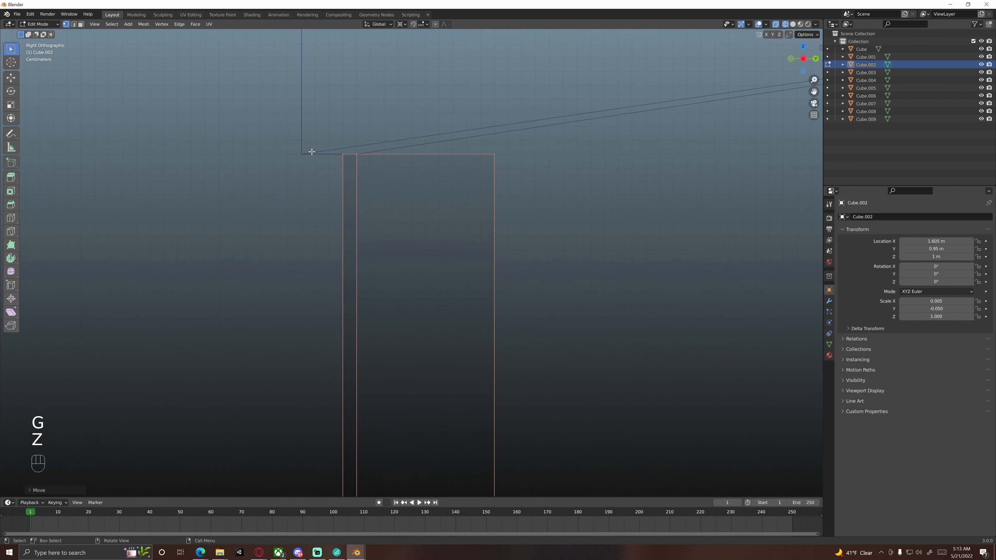
drag(482, 142, 507, 171)
key(g)
key(z)
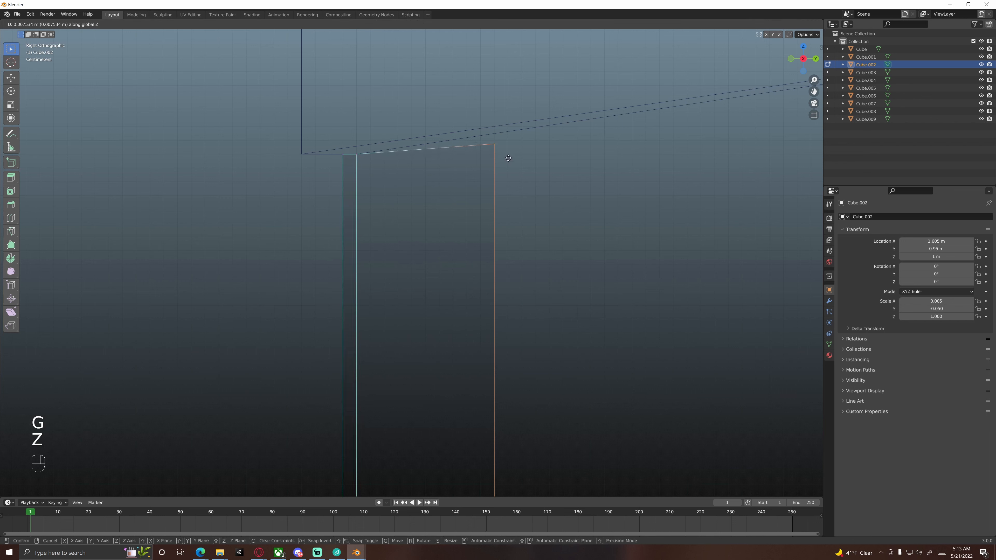
key(shift)
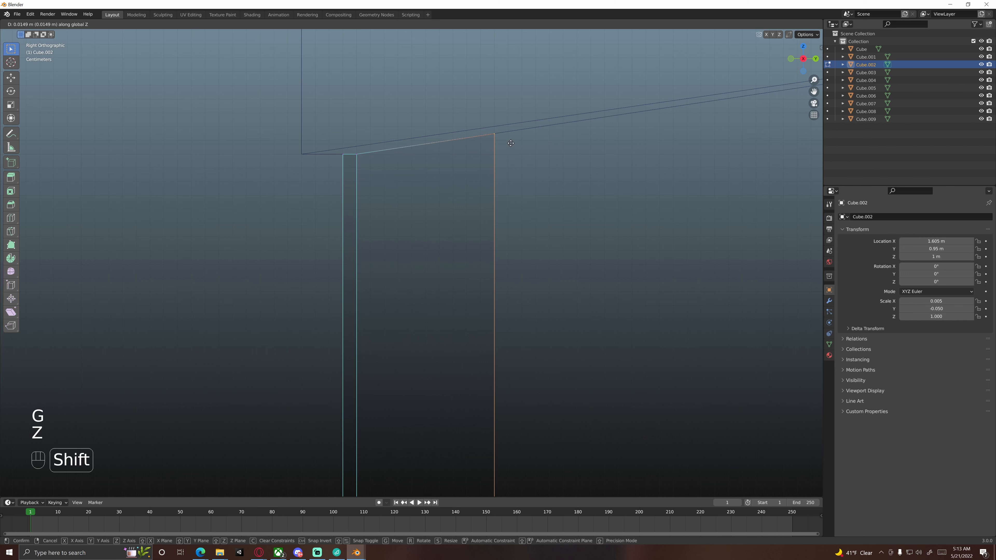
click(510, 142)
In solid shading, select the trim's protruding top end vertices beside the corner and lower them about 0.0148 m along Z
scroll(522, 186, down, 13)
shift+drag(526, 184, 414, 180)
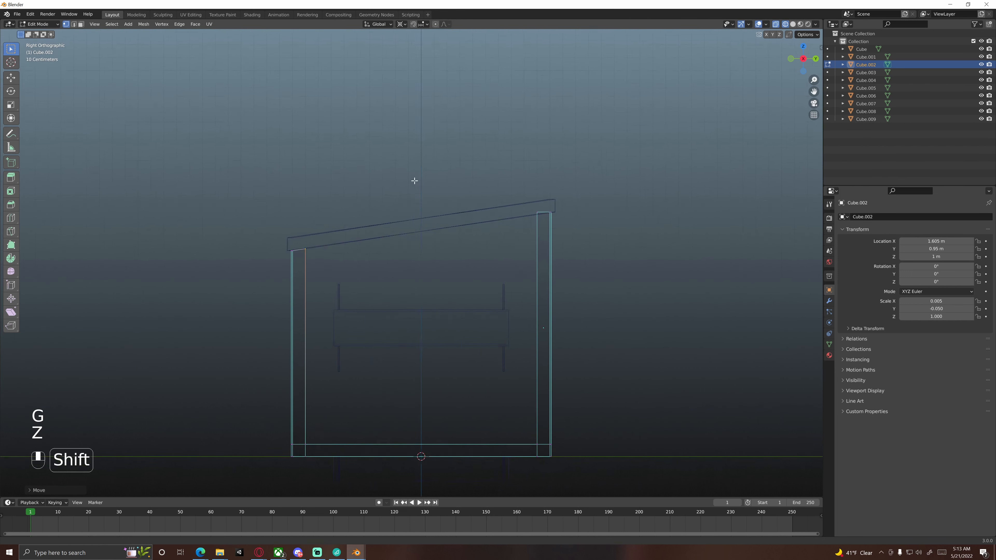
shift+middle_drag(414, 180, 390, 172)
key(z)
click(470, 184)
scroll(412, 203, up, 4)
mouse_move(487, 176)
shift+middle_down()
mouse_move(412, 203)
mouse_move(486, 210)
shift+middle_up()
mouse_move(419, 146)
shift+middle_down()
mouse_move(441, 197)
mouse_move(516, 204)
mouse_move(456, 218)
mouse_move(431, 235)
shift+middle_up()
scroll(456, 218, up, 2)
scroll(456, 218, up, 2)
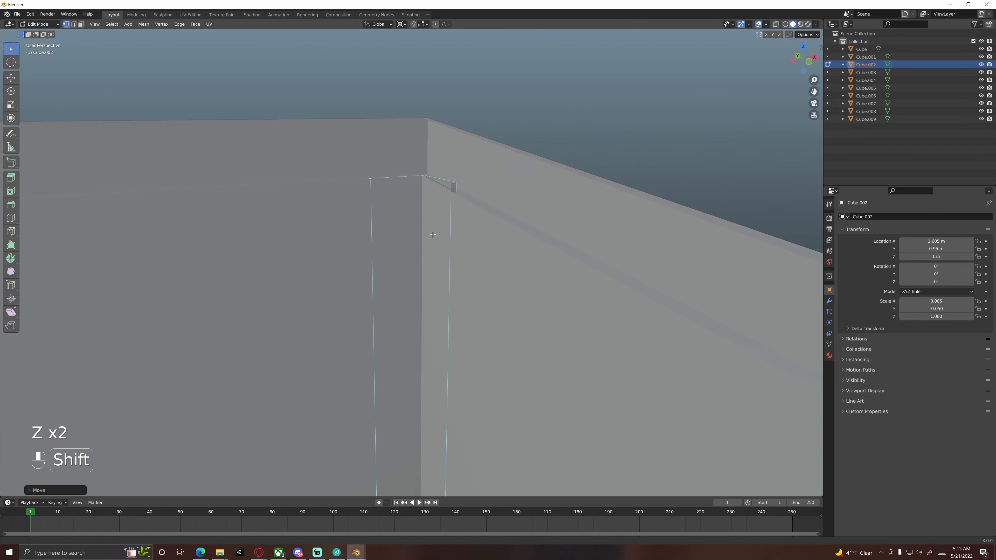
scroll(431, 236, up, 3)
shift+middle_drag(477, 150, 431, 245)
scroll(431, 245, up, 3)
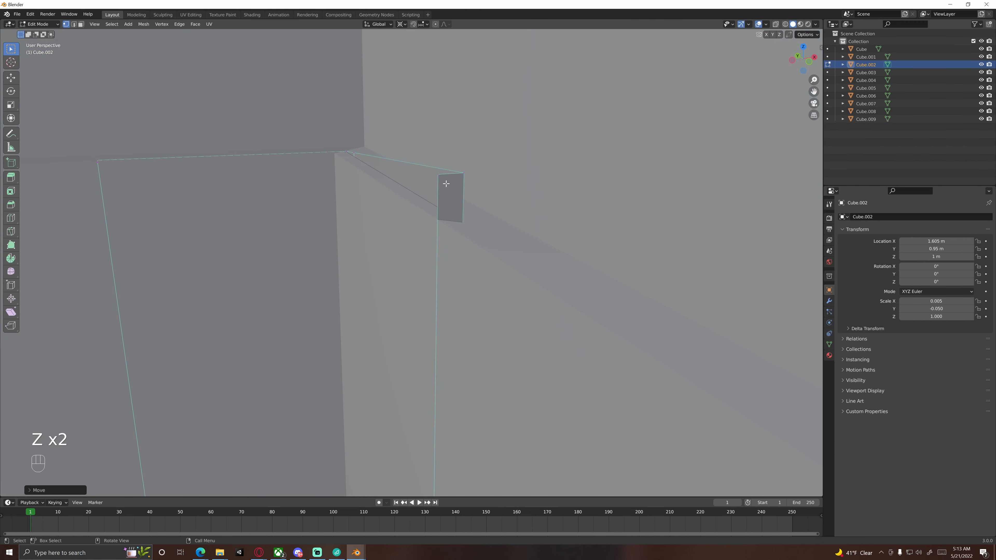
click(442, 176)
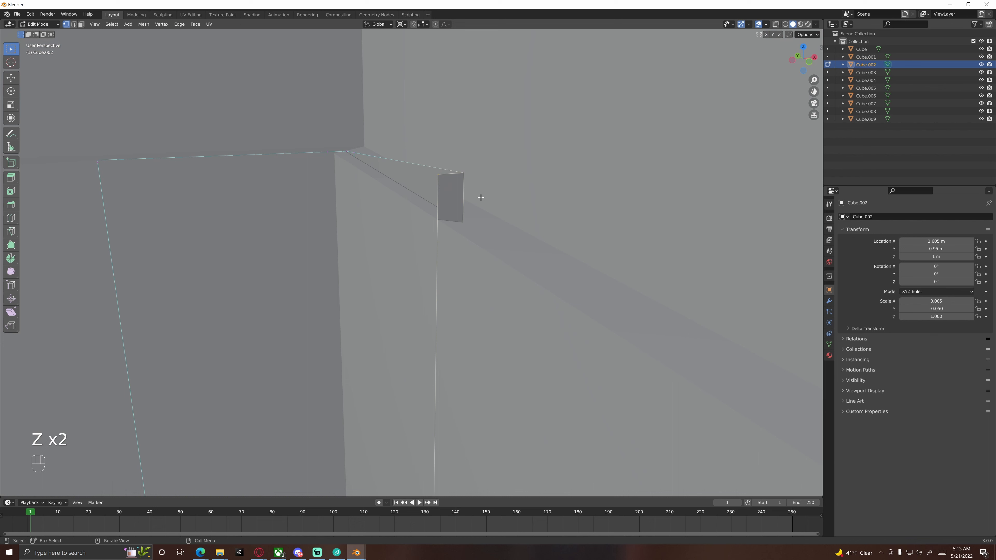
key(g)
key(z)
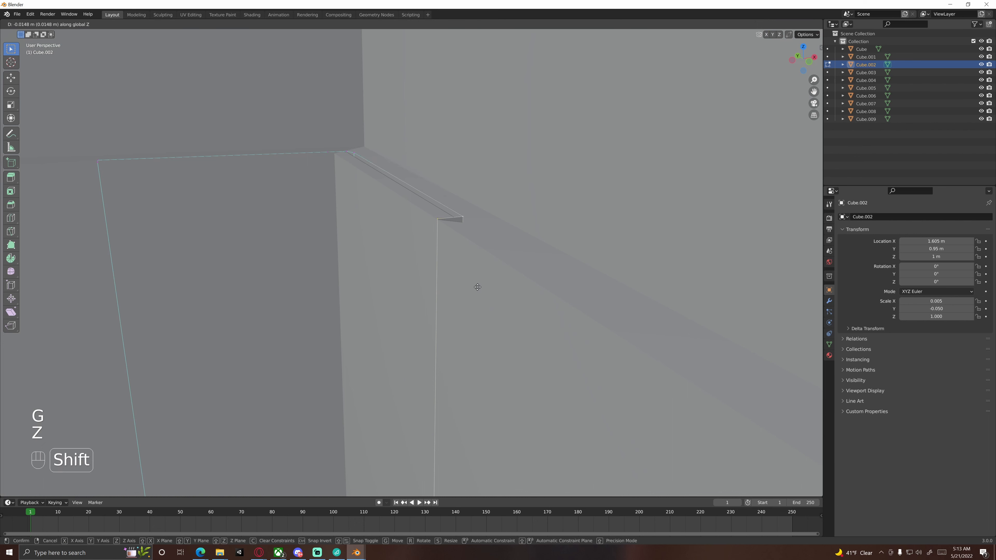
click(474, 276)
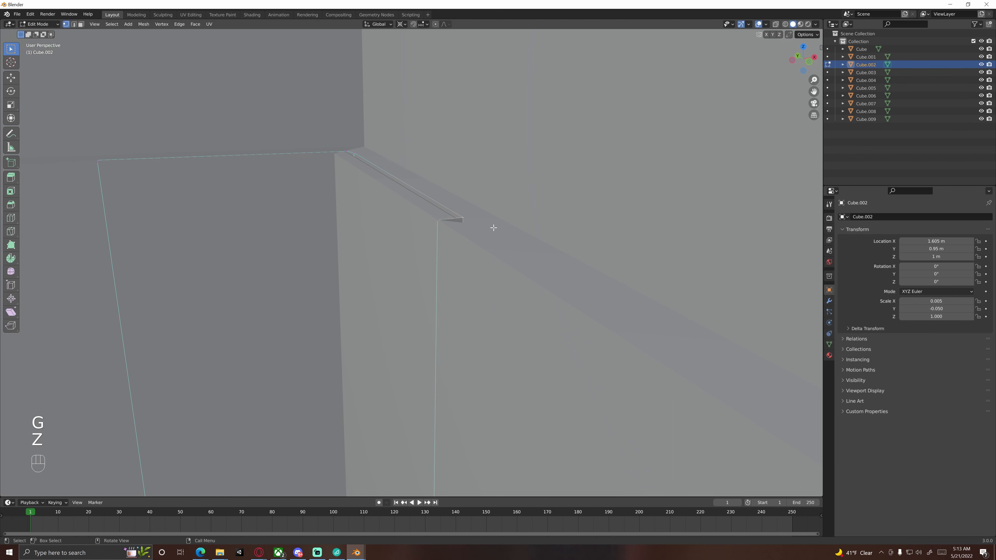
Fine-tune the trim's top end beneath the rim with two further downward Z moves of about 0.0018 m each
key(g)
key(z)
key(shift)
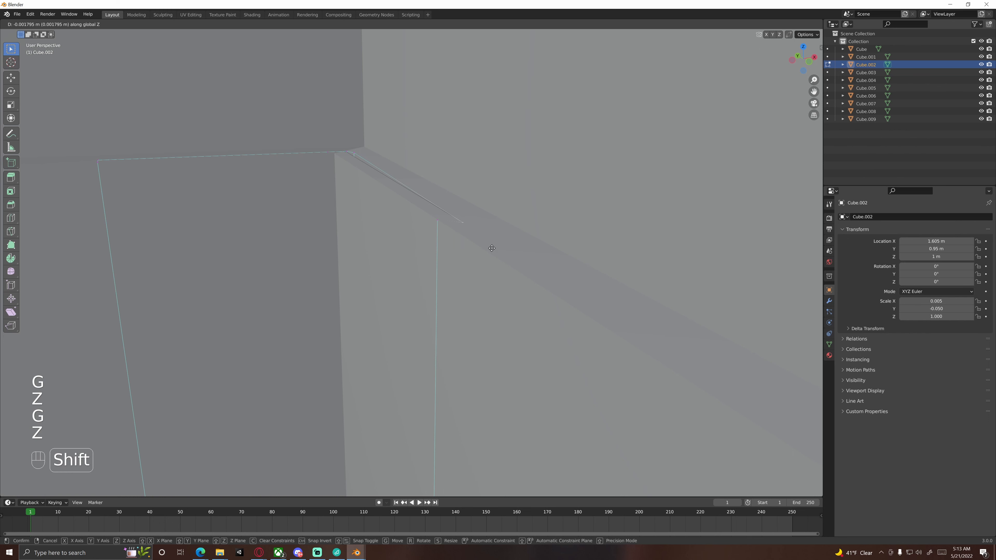
click(492, 248)
shift+middle_drag(380, 170, 444, 240)
scroll(440, 214, up, 2)
scroll(455, 236, up, 2)
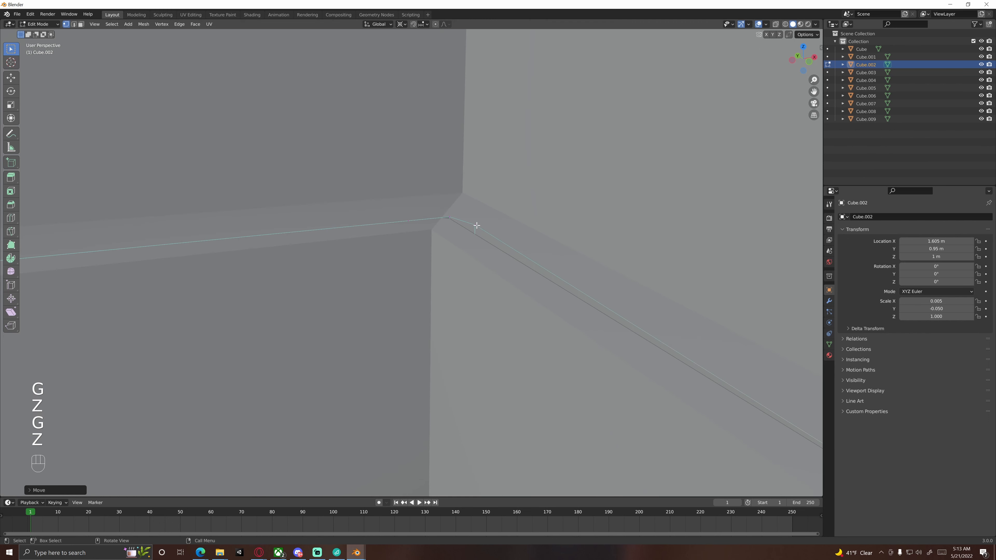
key(g)
key(z)
key(shift)
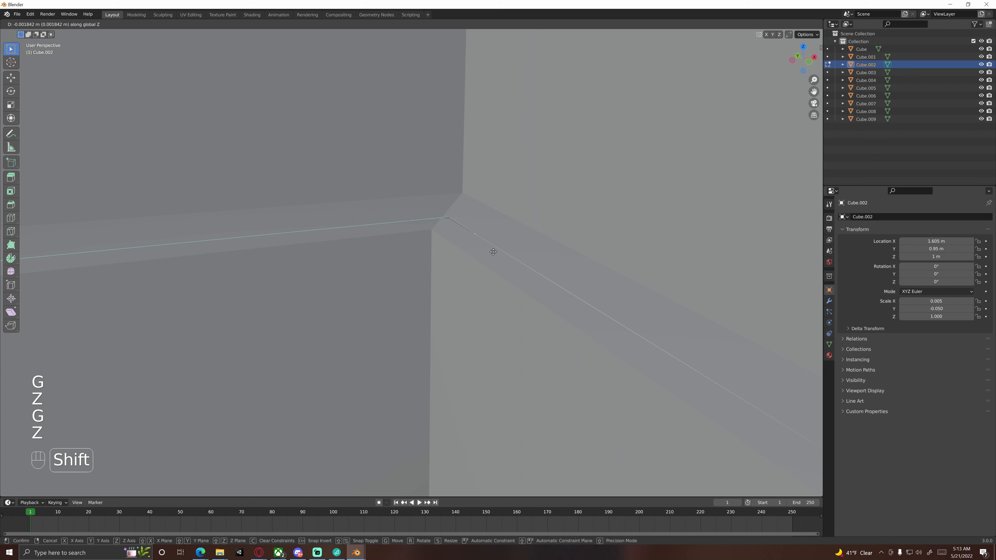
click(493, 252)
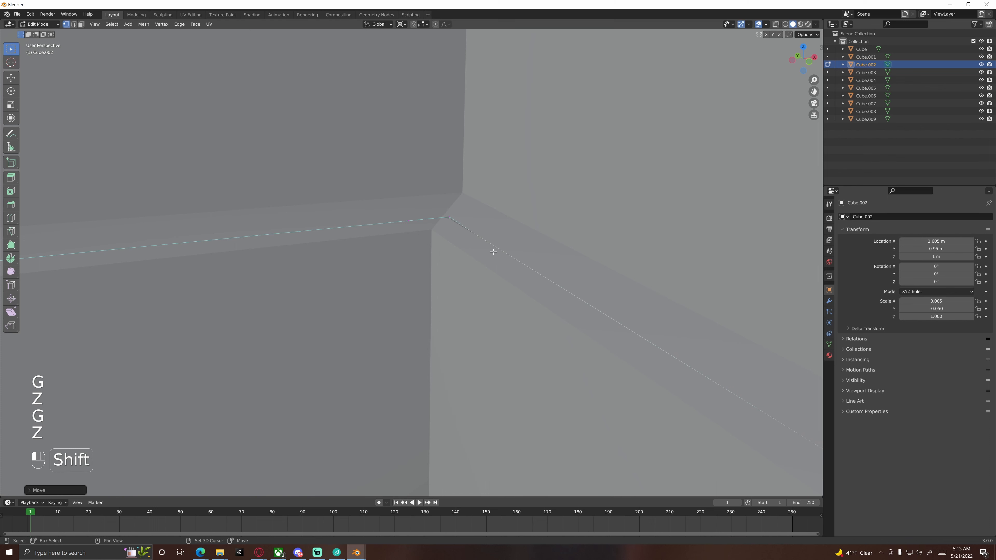
Select the trim's top vertex at the corner and lower it about 0.0005 m along Z
right_click(453, 216)
key(g)
key(z)
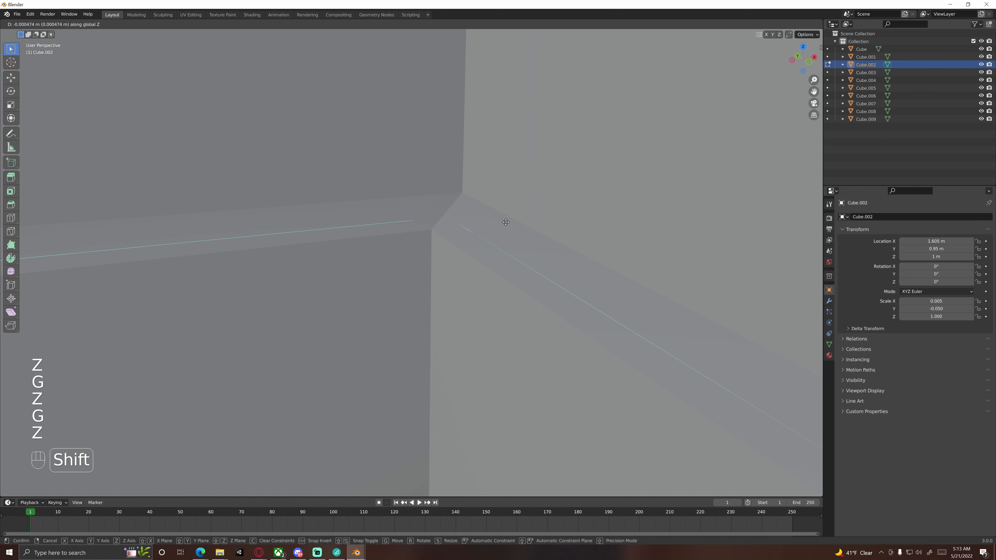
click(491, 221)
Select the trim's protruding top end vertices at the other corner and try to lower them along Z
scroll(430, 216, down, 5)
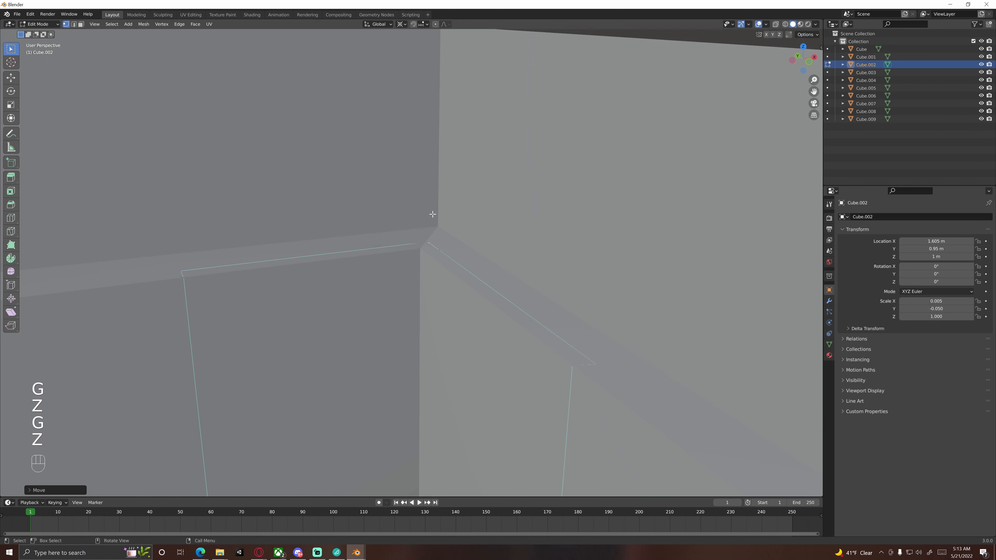
shift+middle_drag(404, 233, 578, 169)
scroll(347, 238, down, 3)
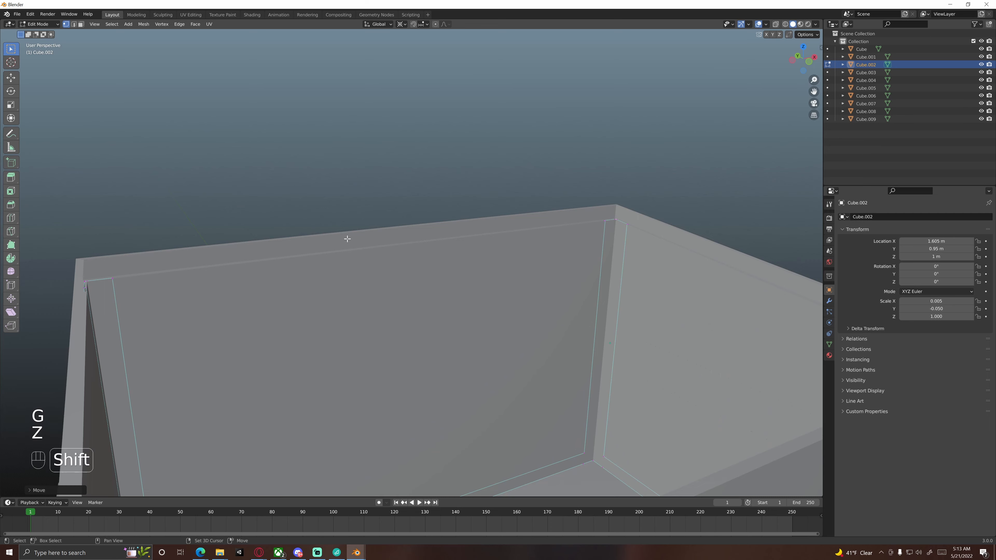
shift+middle_drag(347, 239, 391, 249)
scroll(410, 256, up, 2)
scroll(391, 249, up, 3)
scroll(391, 250, up, 2)
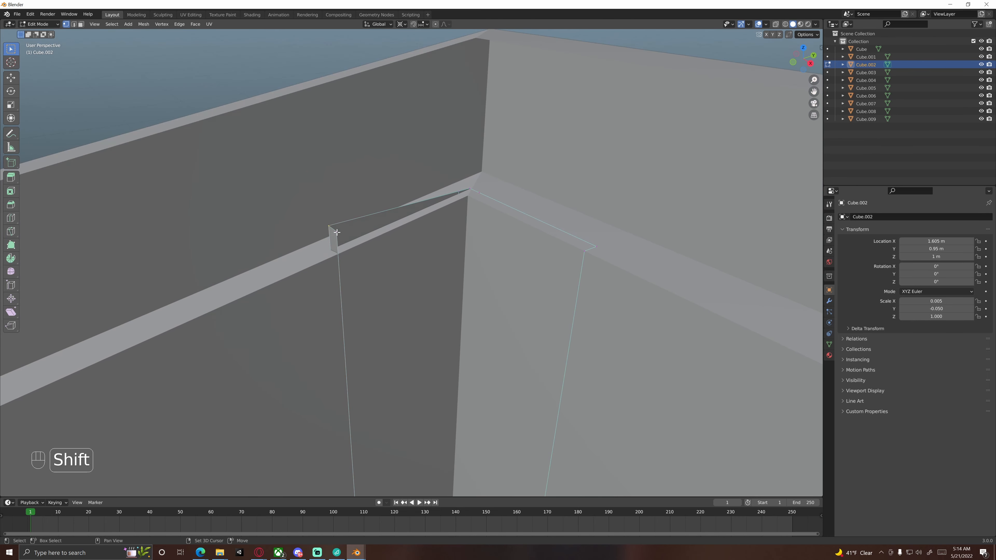
key(g)
key(z)
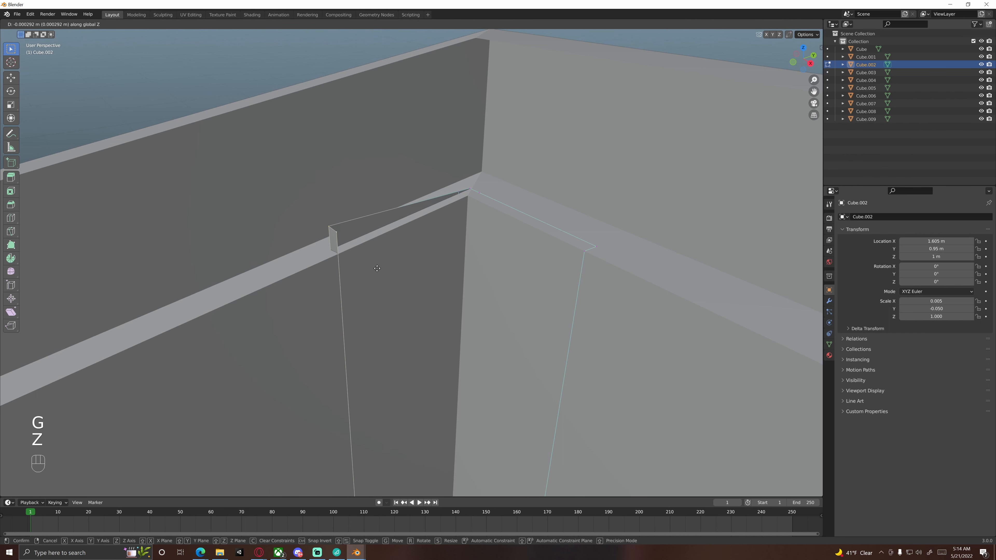
key(g)
key(z)
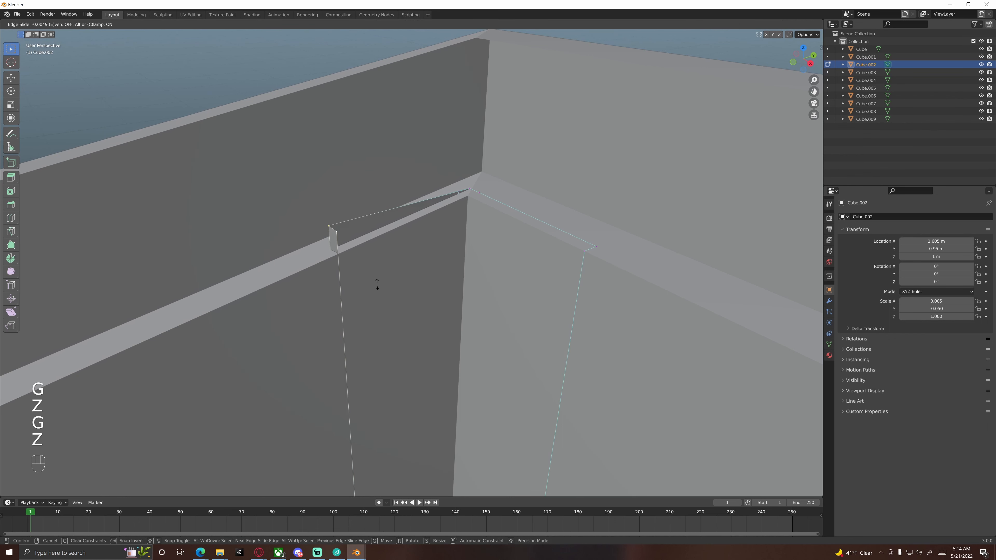
click(378, 285)
Set the transform pivot to Median Point and lower the trim's protruding top end vertices toward the rim's underside along Z
shift+middle_drag(379, 251, 452, 266)
scroll(451, 265, up, 3)
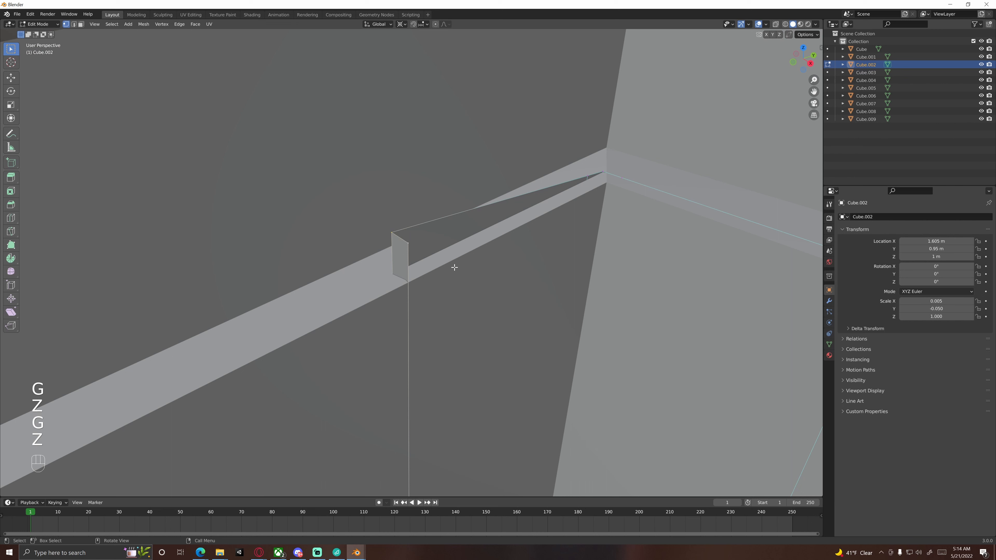
click(400, 25)
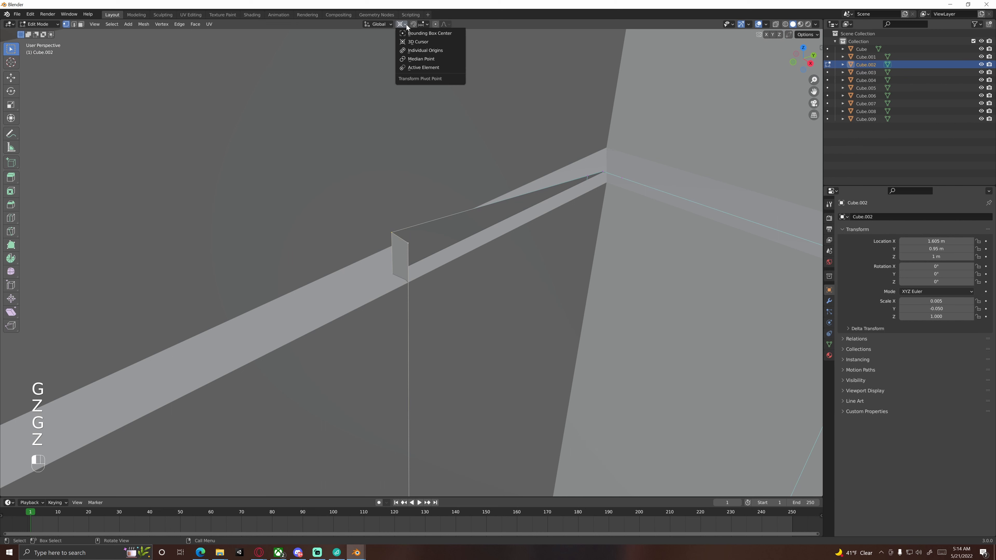
click(416, 62)
key(g)
key(z)
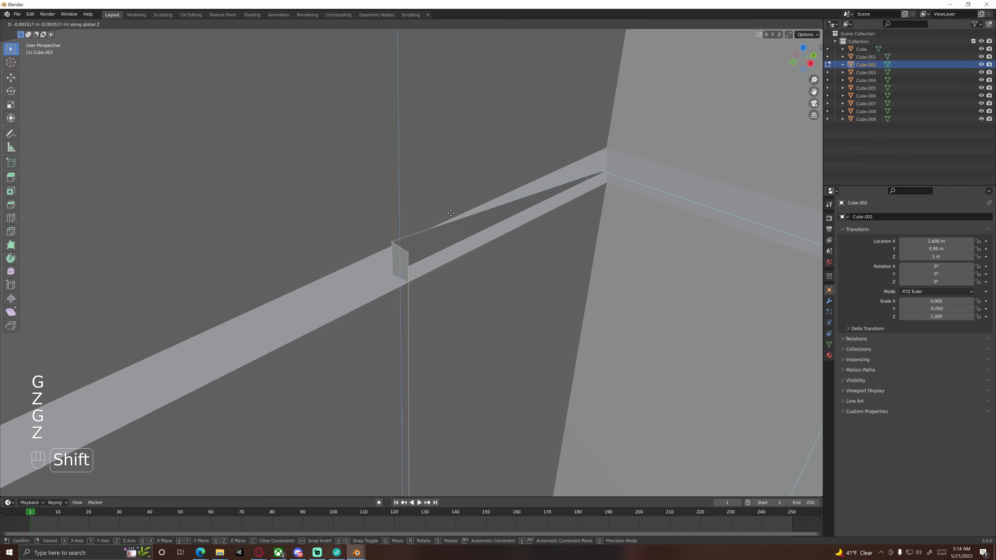
click(462, 310)
Close the gap at the trim's outer top end with two further downward Z moves, the first about 0.0013 m
middle_drag(461, 308, 419, 276)
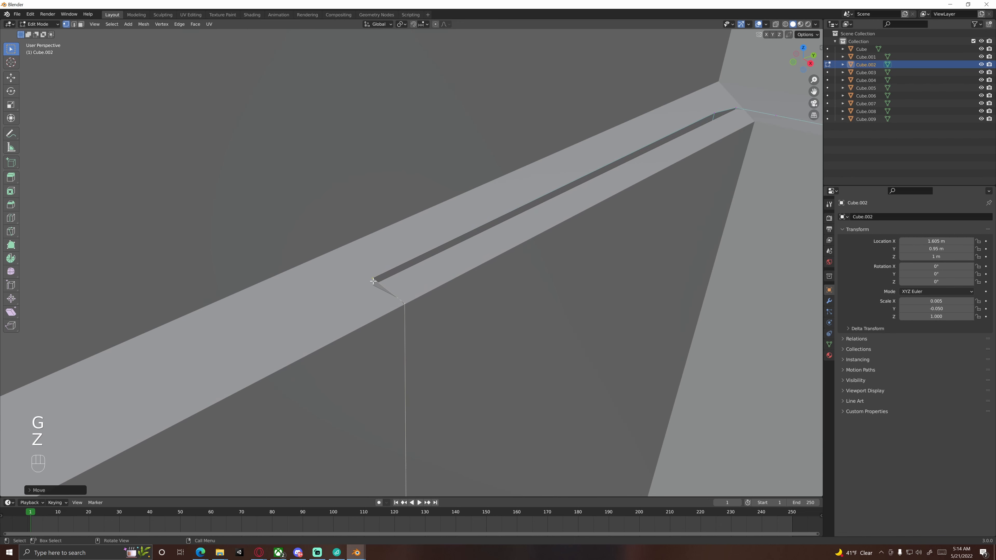
key(g)
key(z)
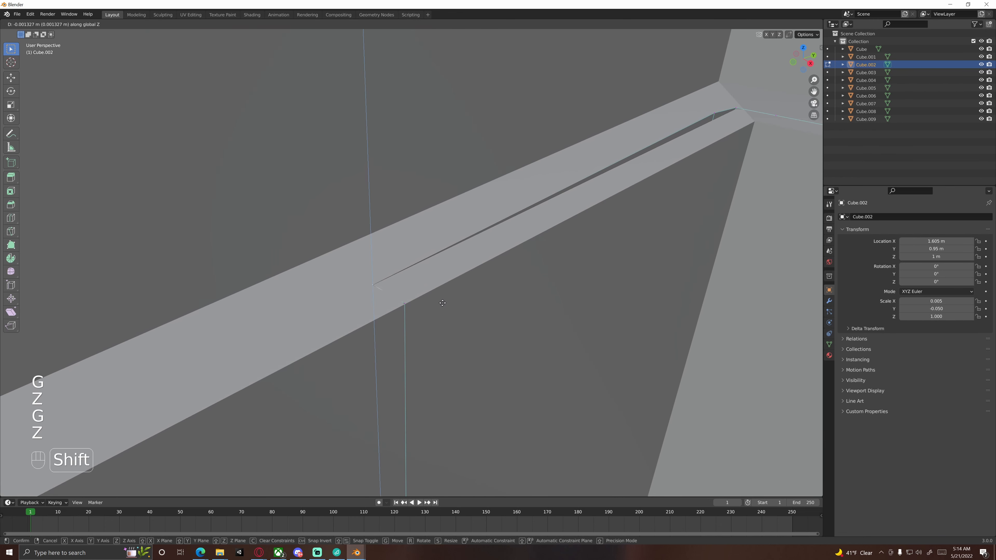
click(441, 304)
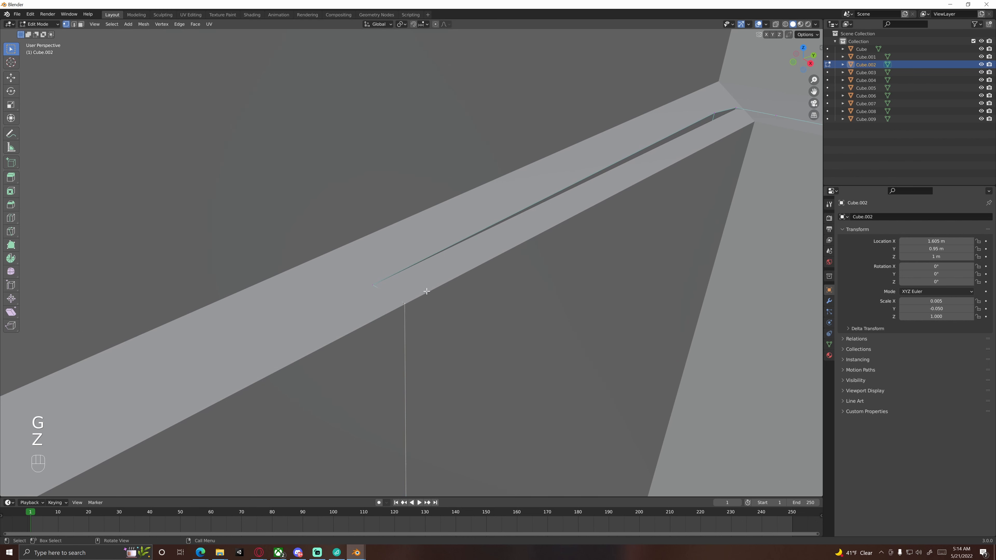
scroll(437, 288, up, 3)
key(g)
key(z)
click(436, 292)
scroll(451, 271, down, 3)
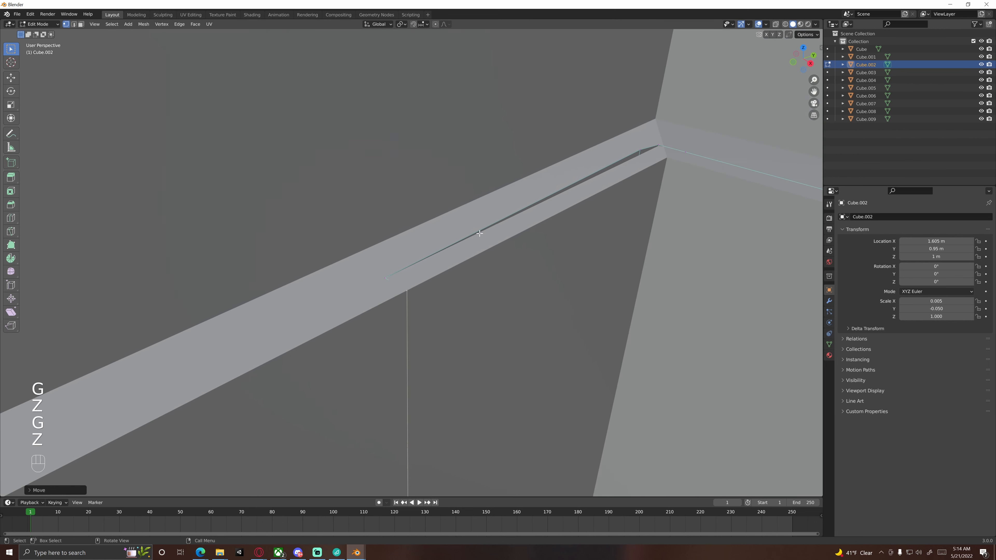
Lower the trim's top vertex beside the corner about 0.0016 m along Z and nudge the corner vertex down slightly
shift+middle_drag(478, 234, 400, 283)
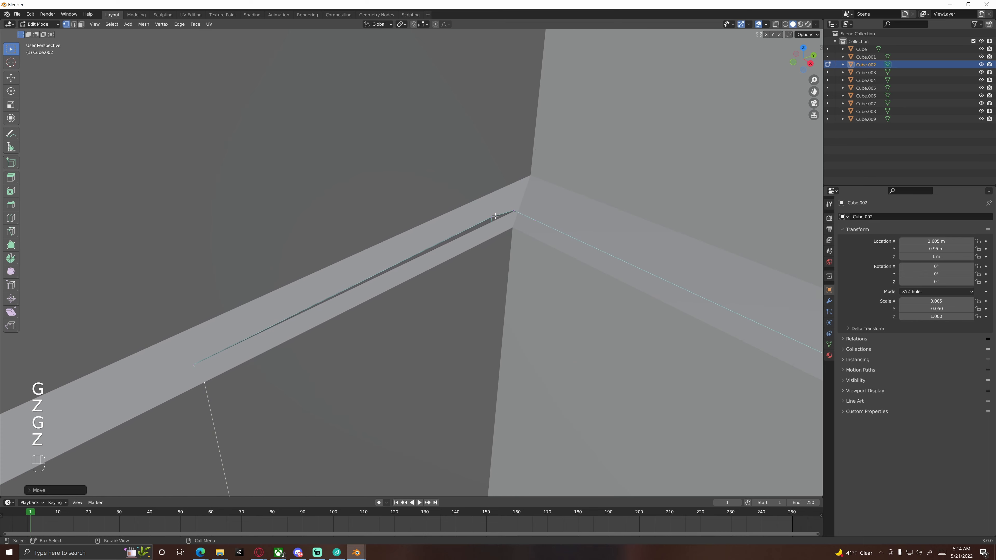
key(g)
key(z)
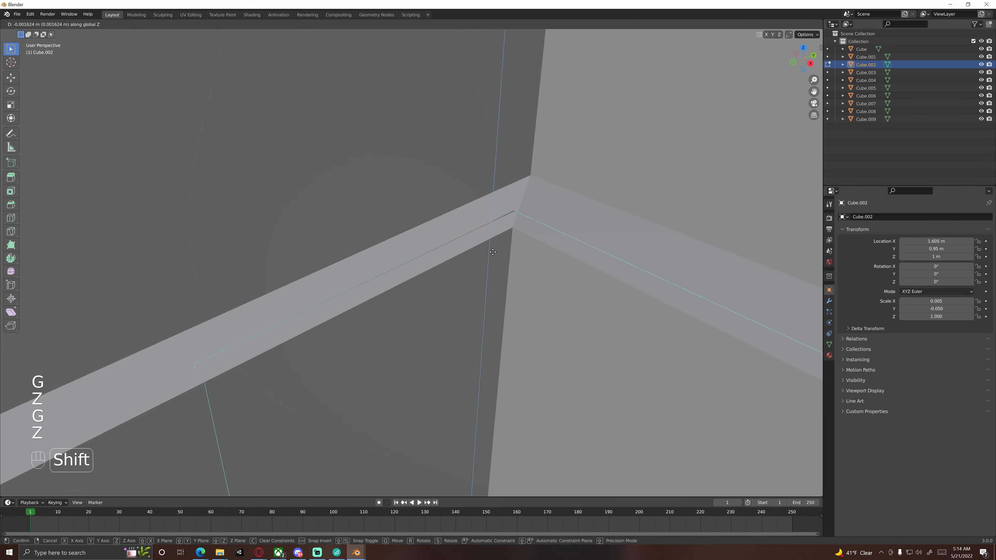
click(494, 252)
click(516, 212)
key(g)
key(z)
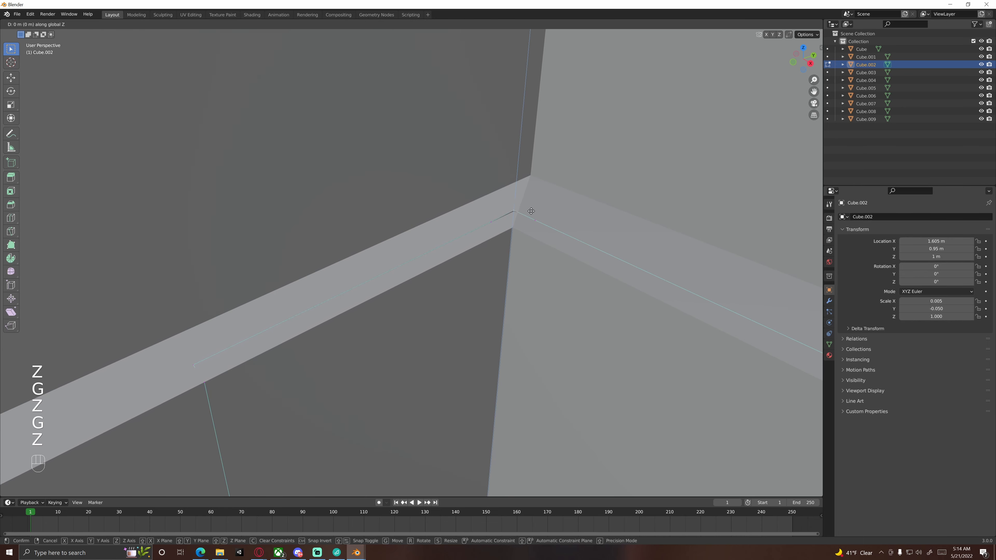
click(530, 219)
Leave Edit Mode on the trim and inspect how the trim meets the sloped rim around the dumpster
scroll(520, 230, down, 7)
scroll(479, 243, down, 3)
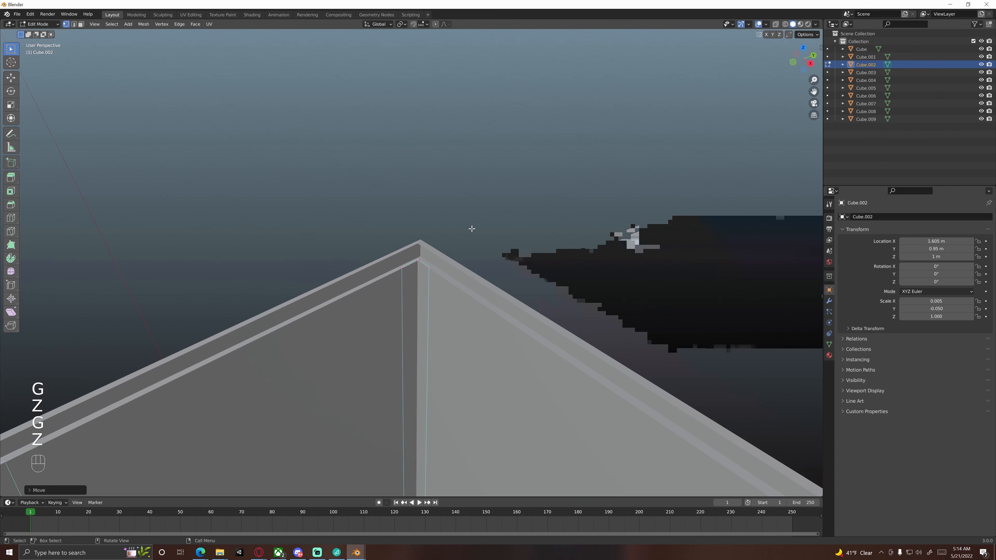
key(Tab)
scroll(459, 255, down, 4)
middle_drag(447, 284, 506, 280)
shift+middle_drag(467, 298, 441, 272)
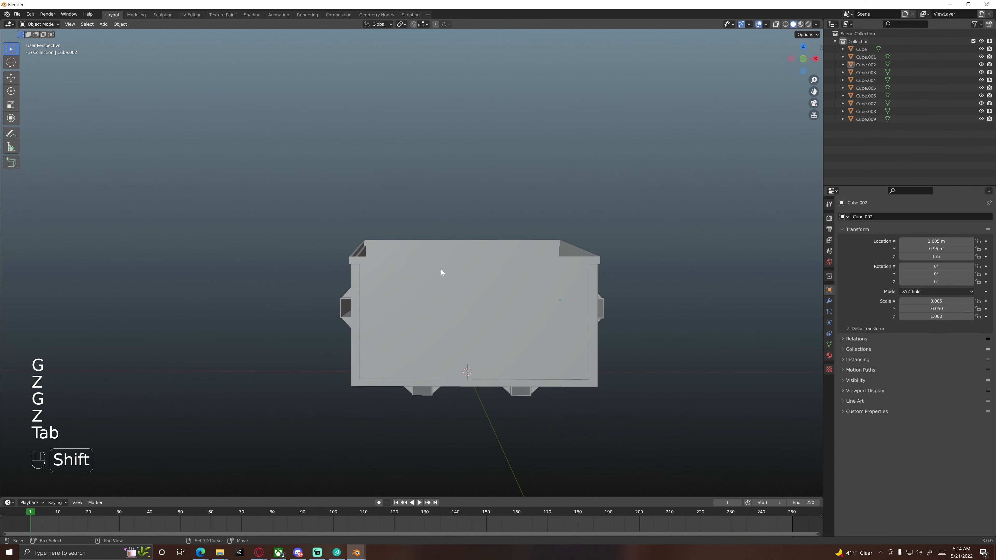
scroll(463, 274, up, 4)
shift+middle_drag(524, 304, 490, 251)
shift+middle_drag(438, 230, 406, 312)
scroll(408, 306, up, 4)
shift+middle_drag(426, 210, 447, 282)
scroll(447, 279, down, 6)
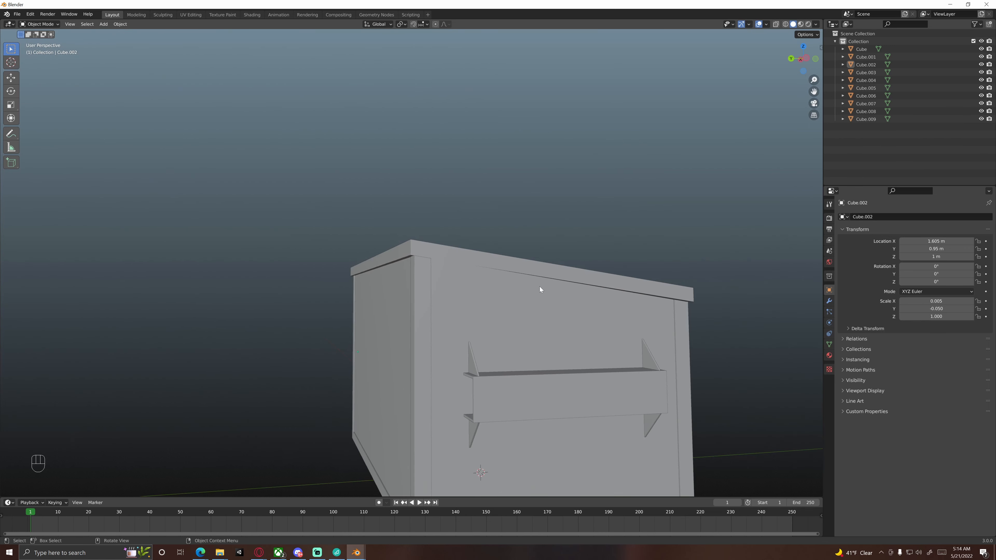
middle_drag(539, 286, 527, 317)
Edit the dumpster body and add four evenly spaced horizontal loop cuts around its walls
click(592, 317)
shift+middle_drag(592, 318, 422, 277)
key(Tab)
key(KP_1)
scroll(420, 280, down, 4)
scroll(421, 277, up, 3)
scroll(421, 276, up, 3)
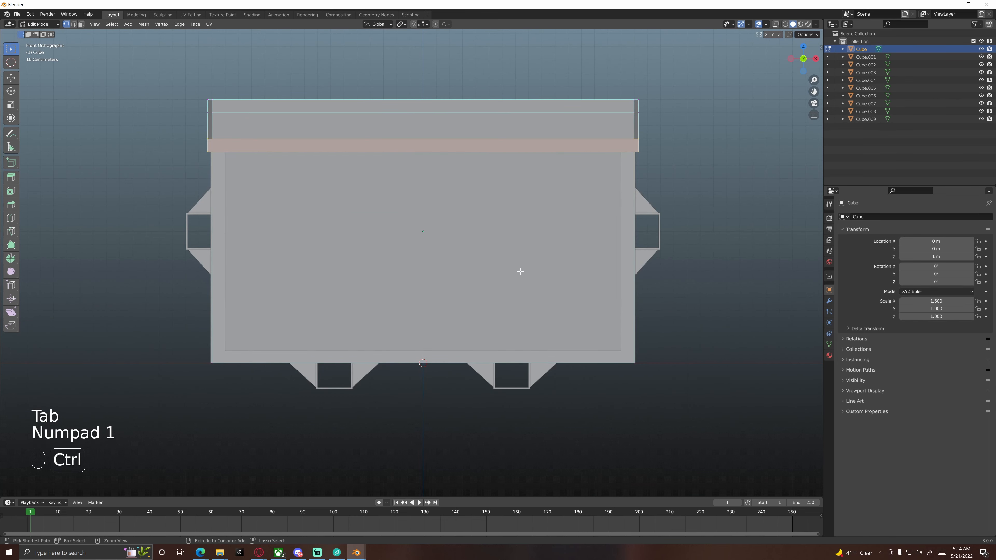
key(ctrl+r)
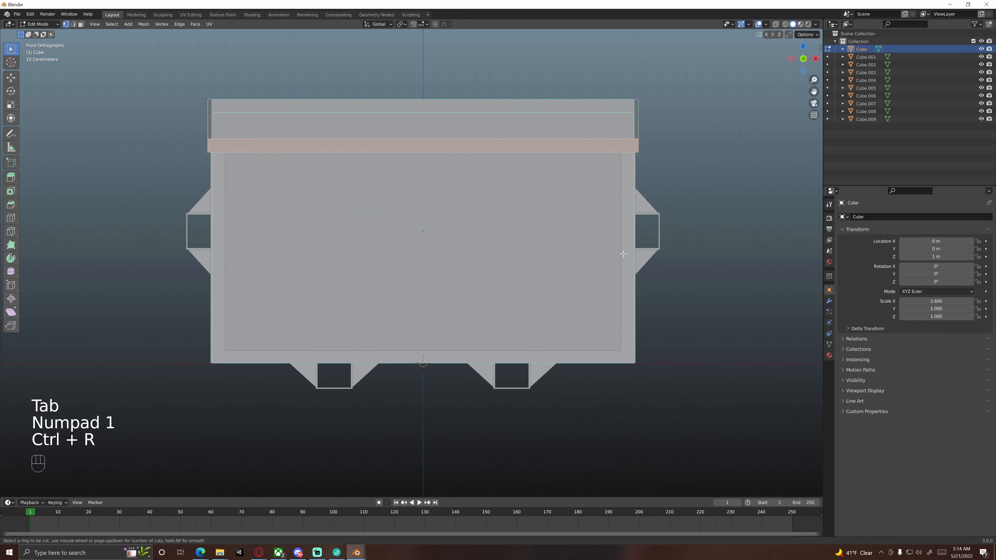
scroll(631, 255, up, 3)
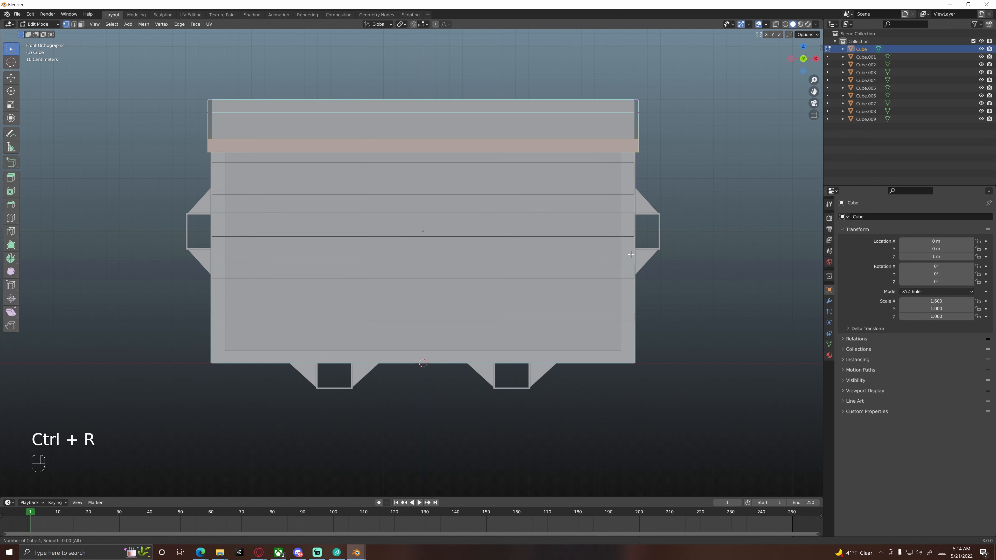
click(630, 255)
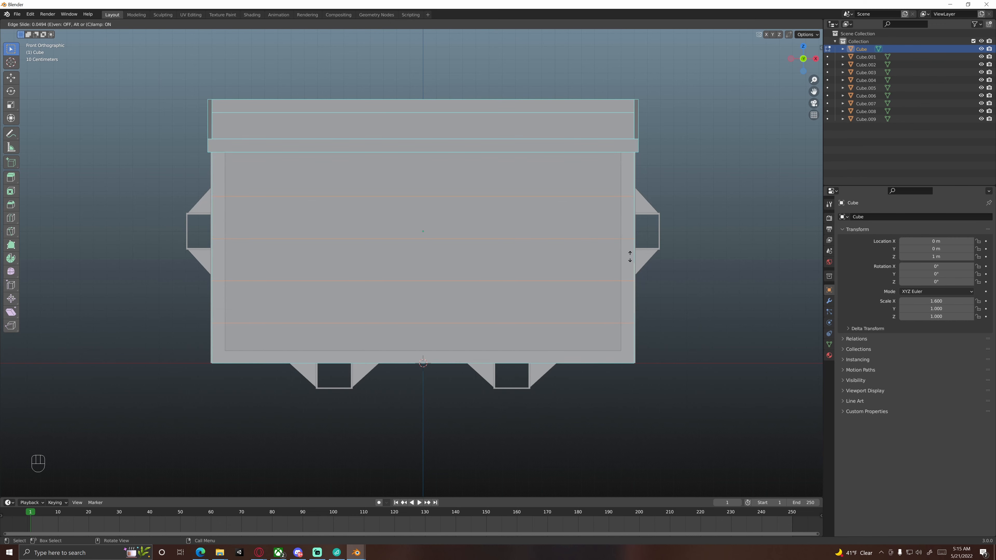
right_click(630, 256)
Examine the new horizontal loops around the body in perspective and from the front
middle_drag(690, 272, 613, 290)
scroll(600, 286, down, 2)
shift+middle_drag(613, 289, 587, 298)
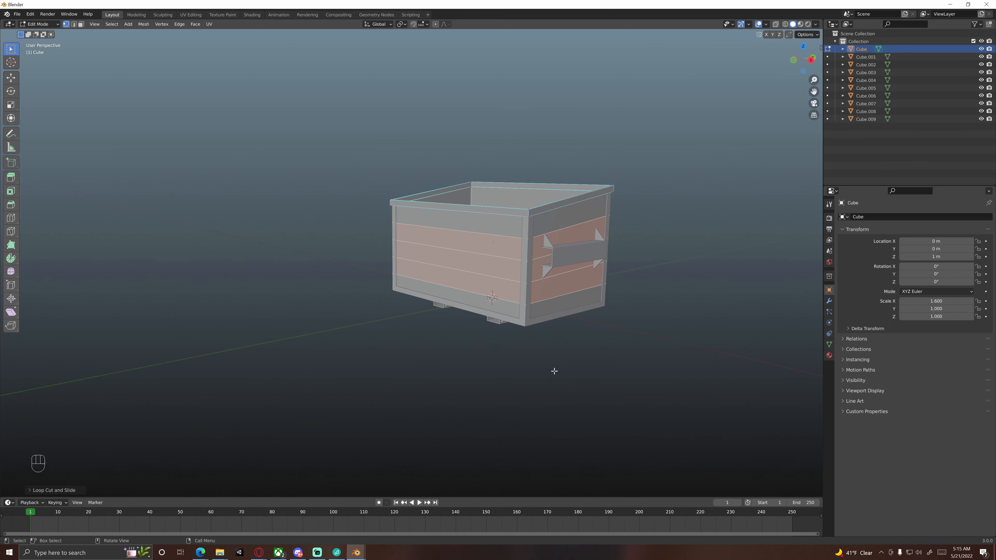
click(549, 368)
middle_drag(516, 328, 506, 308)
scroll(536, 324, up, 3)
key(KP_1)
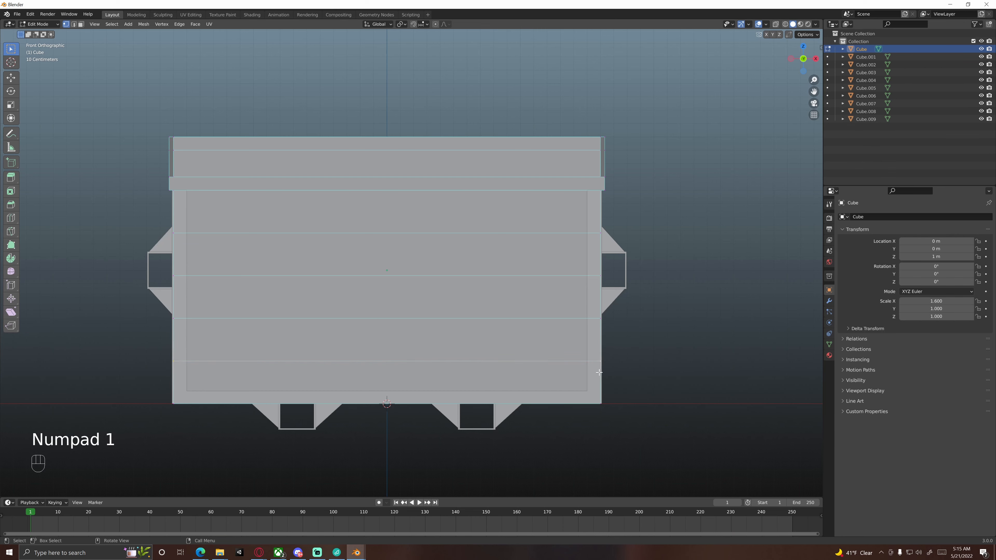
middle_drag(535, 362, 555, 376)
middle_drag(643, 371, 433, 307)
scroll(612, 374, down, 5)
key(KP_1)
scroll(550, 334, up, 3)
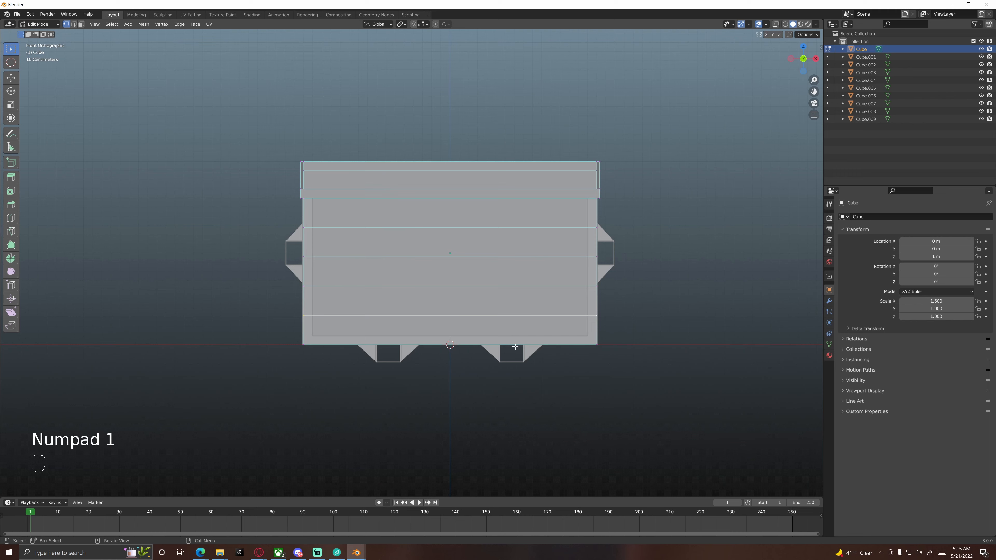
scroll(522, 351, up, 2)
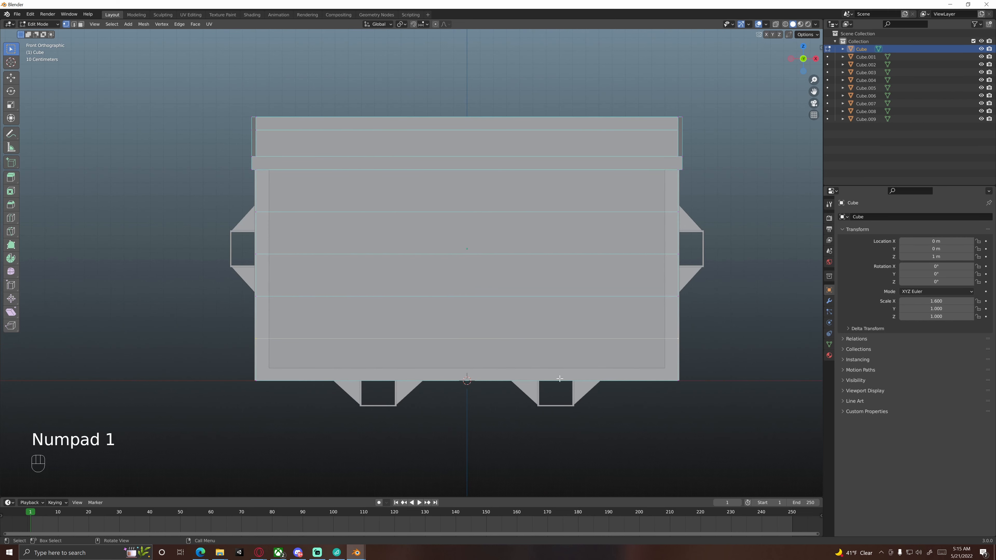
Edge-slide the body's lowest horizontal loop upward by a factor of -0.8, close beneath the loop above it
key(g)
key(g)
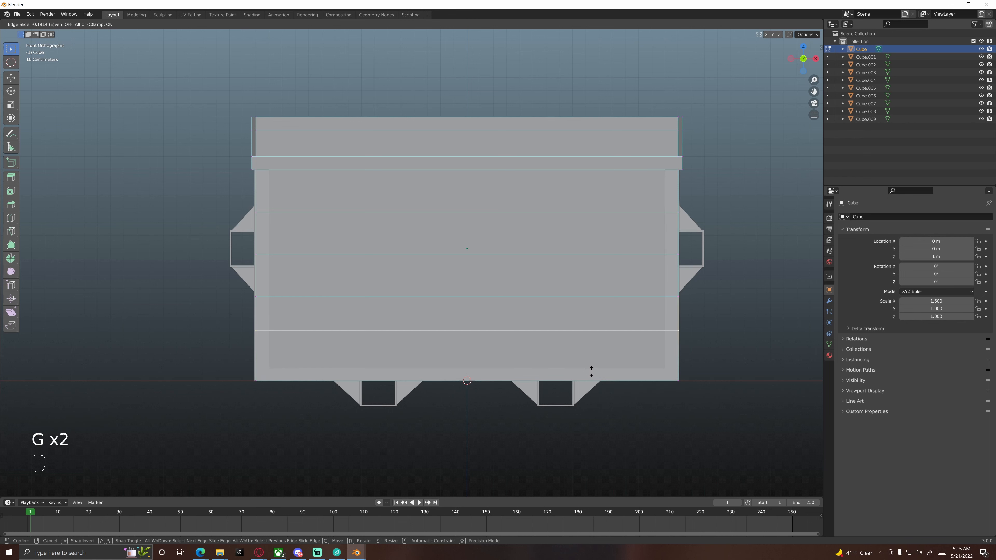
key(ctrl)
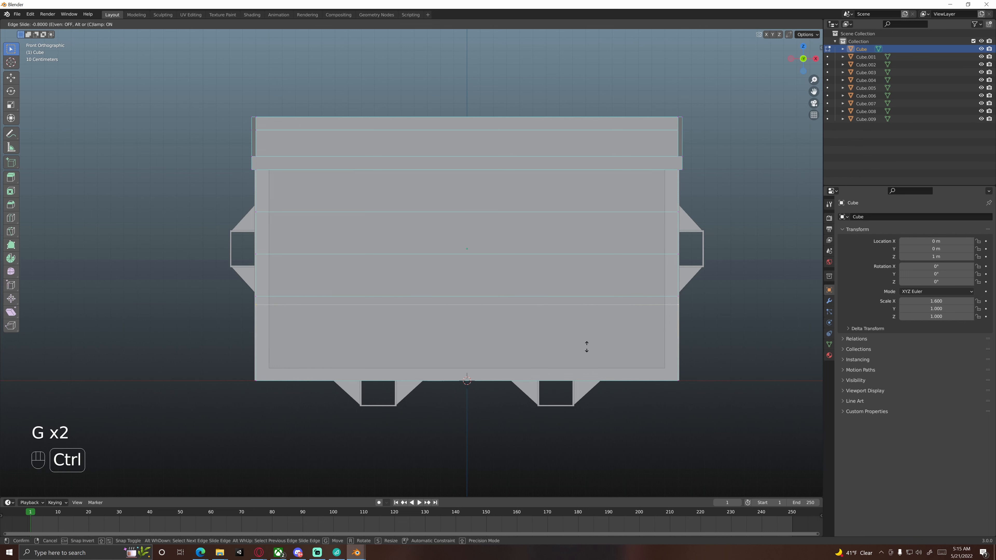
click(587, 347)
Select the body's uppermost new horizontal loop and edge-slide it downward by a factor of 0.8
key(alt)
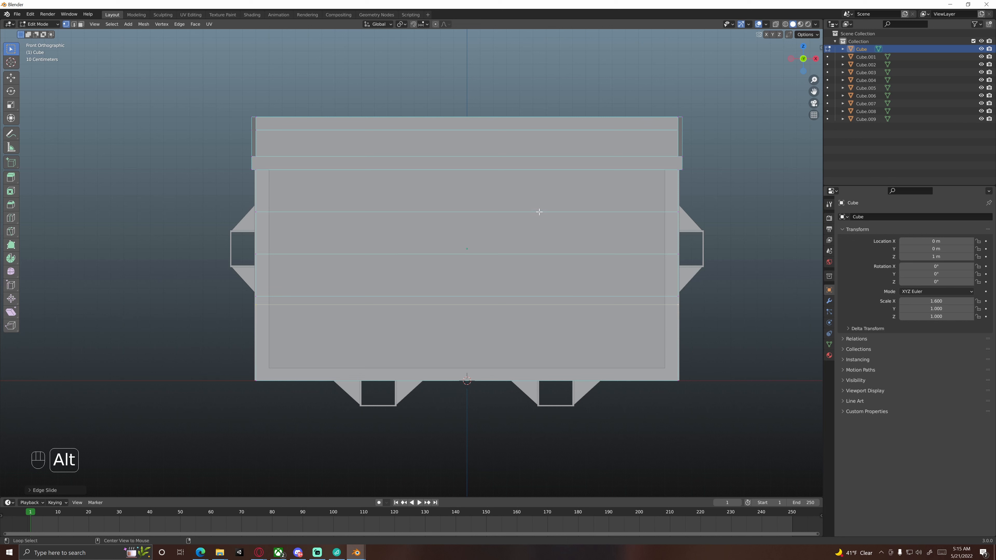
alt+click(539, 212)
key(g)
key(g)
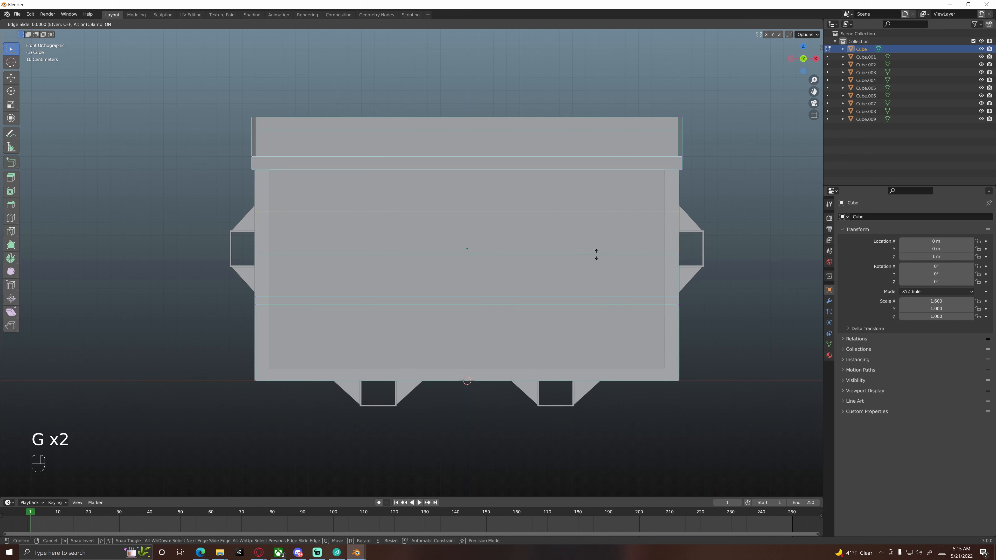
key(ctrl)
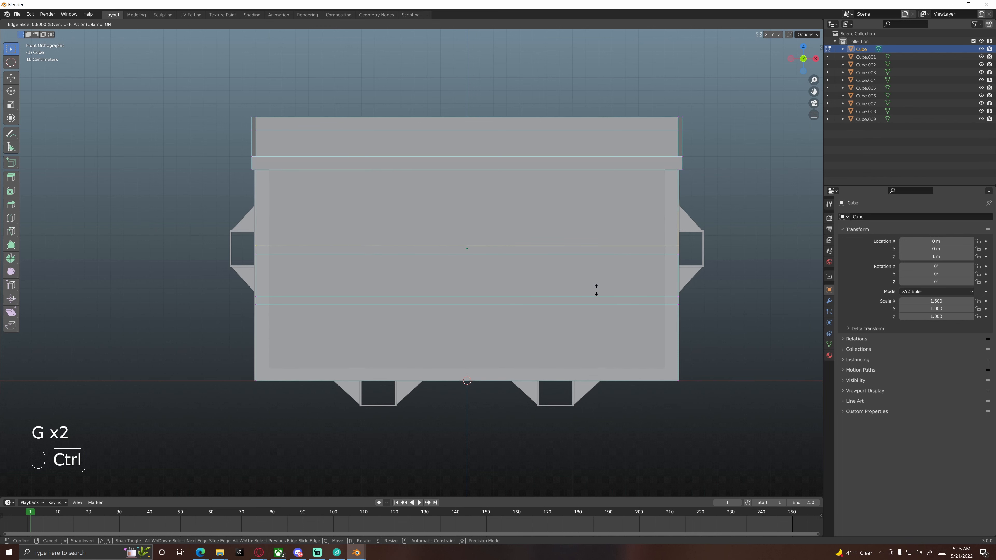
click(596, 289)
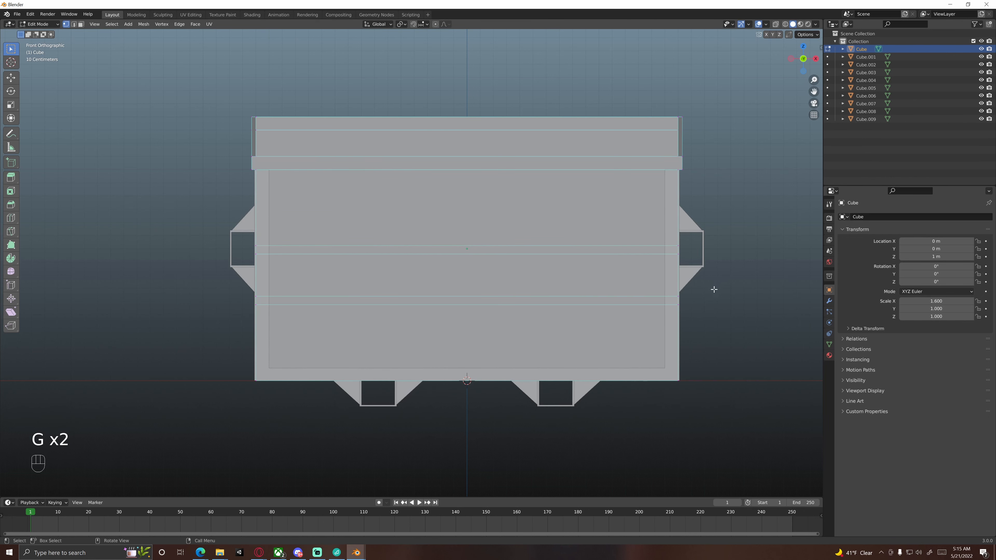
Select the upper narrow strip face on the body's front, extrude it in place and scale it to 0.92 along X
middle_drag(711, 289, 669, 290)
key(3)
click(531, 253)
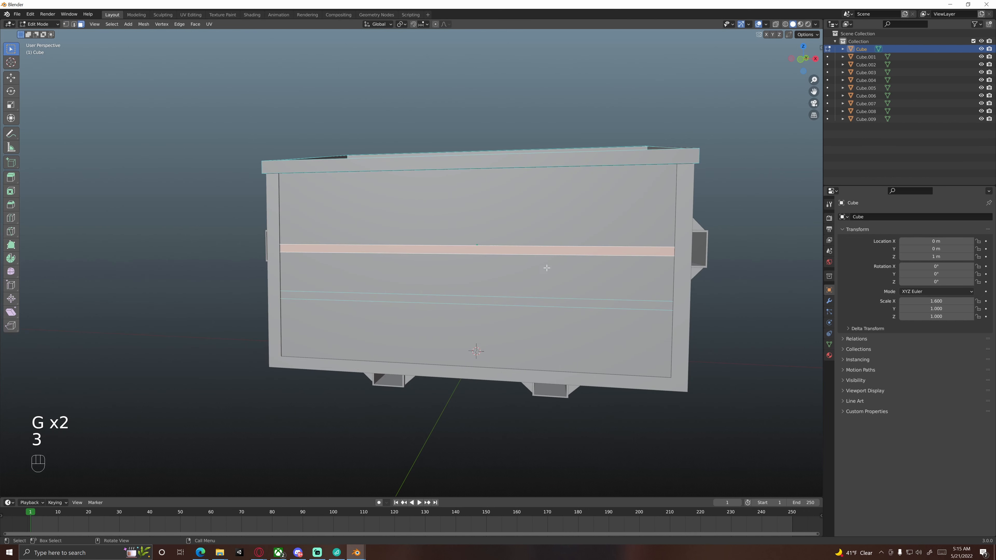
middle_drag(558, 300, 592, 303)
key(KP_1)
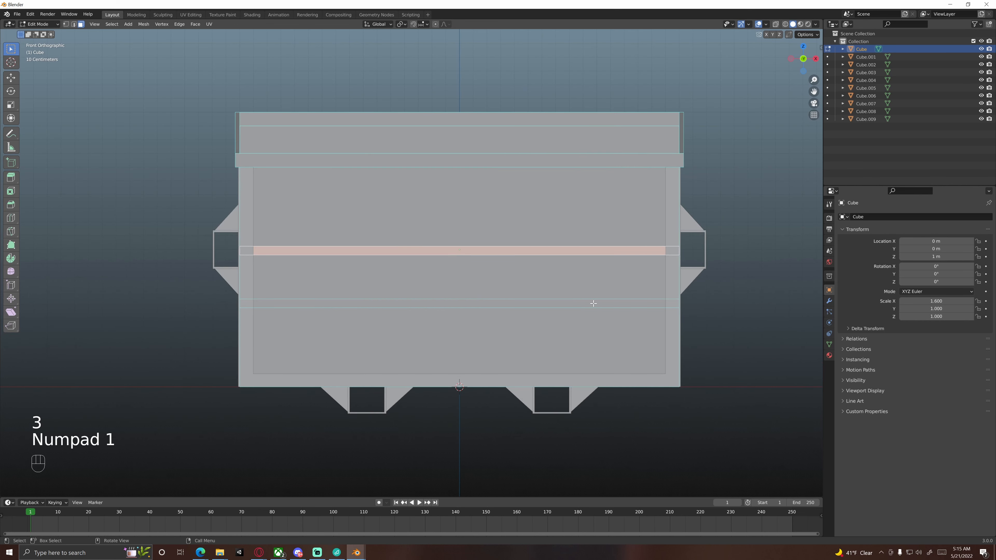
key(e)
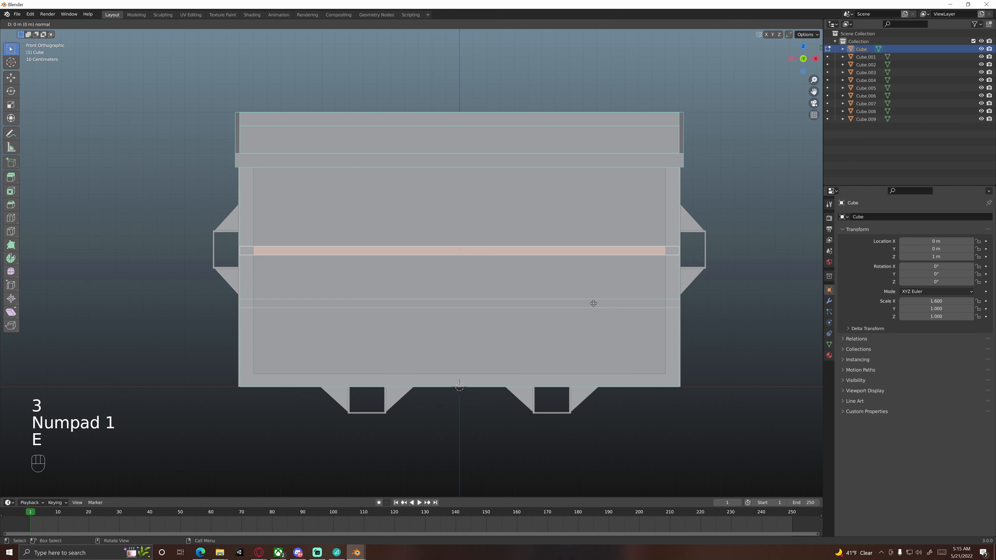
right_click(594, 304)
key(s)
key(x)
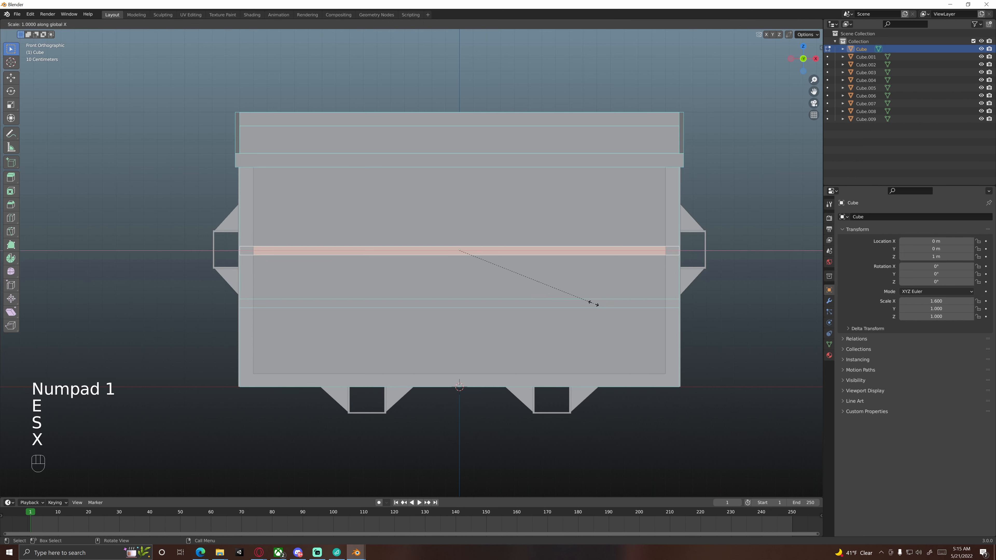
text(.)
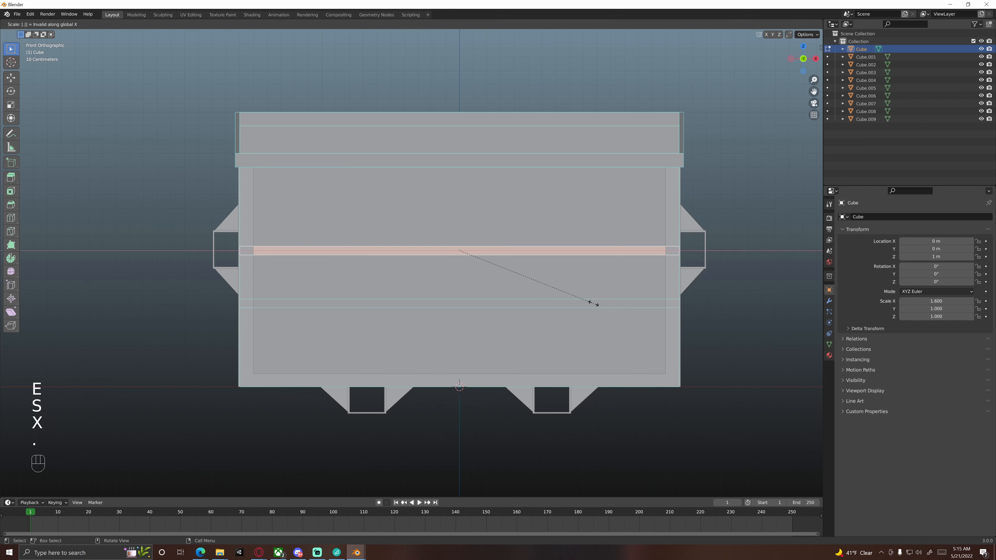
text(92)
key(Return)
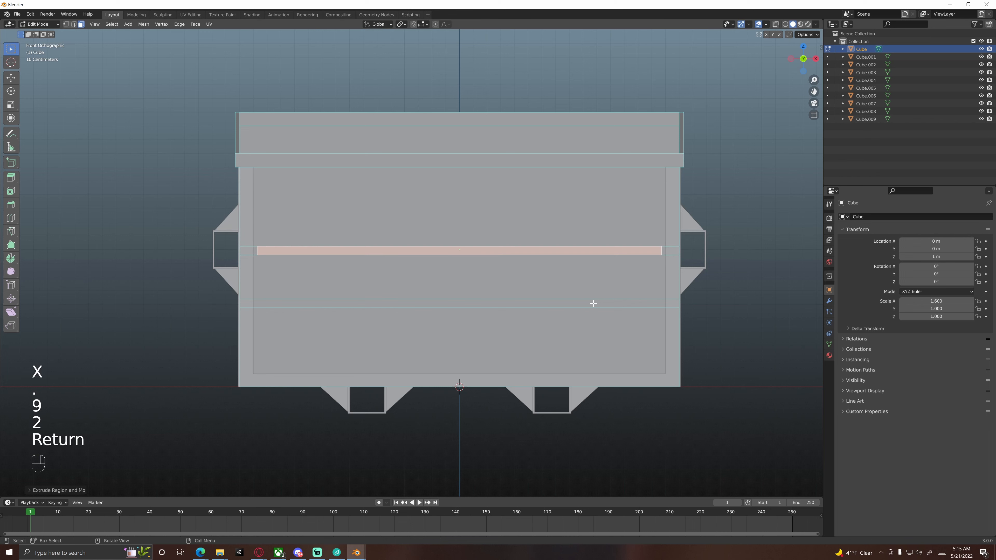
Select the lower narrow strip face on the body's front, extrude it in place and scale it to 0.92 along X
click(590, 305)
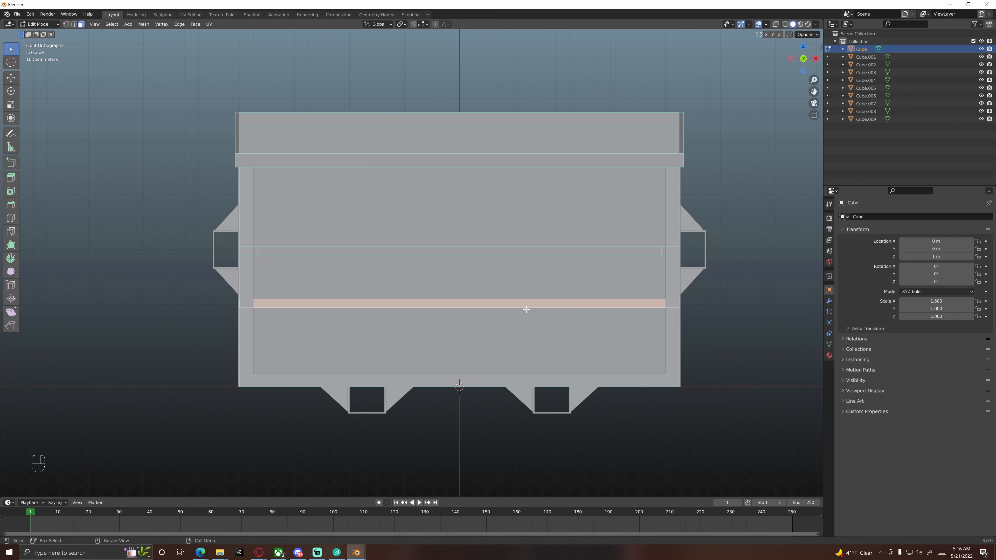
key(e)
key(s)
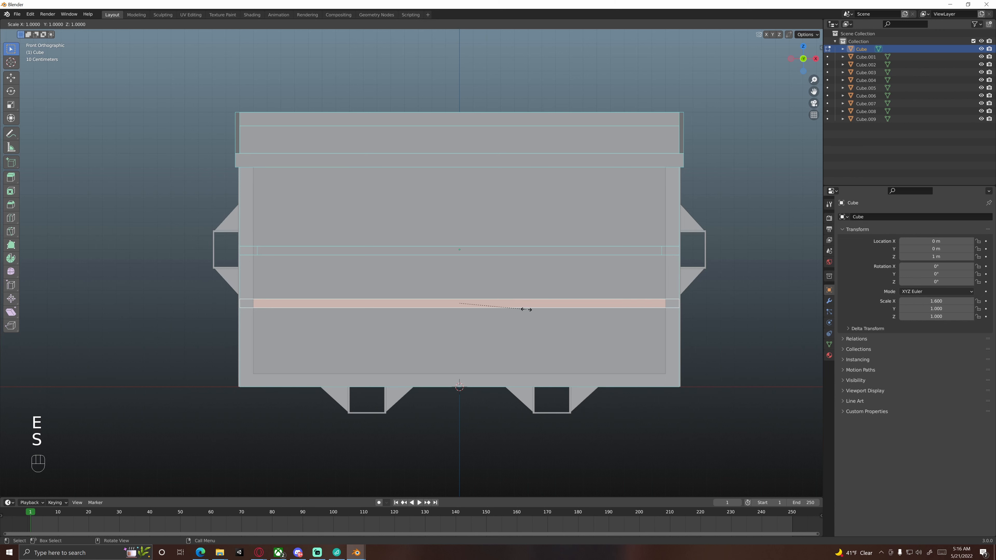
key(x)
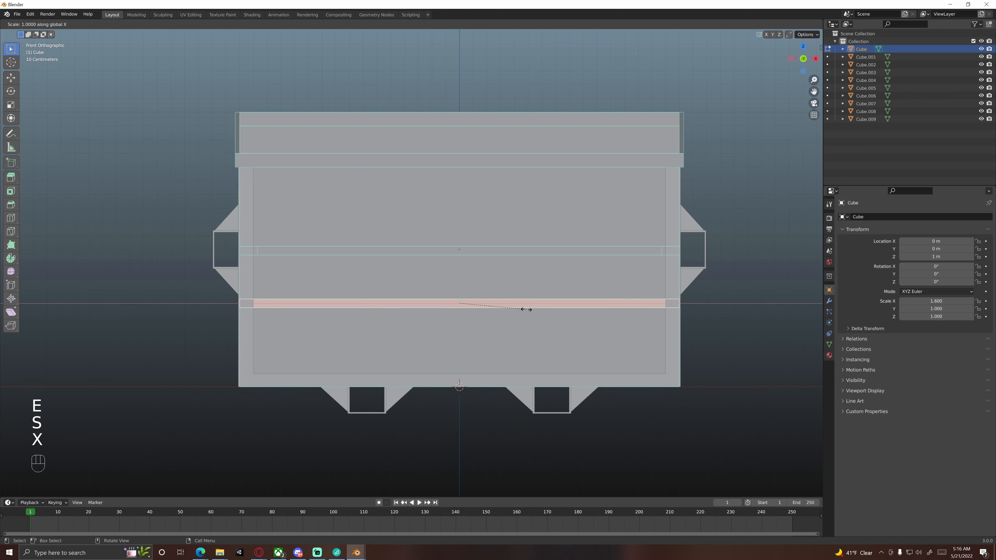
text(.92)
key(Return)
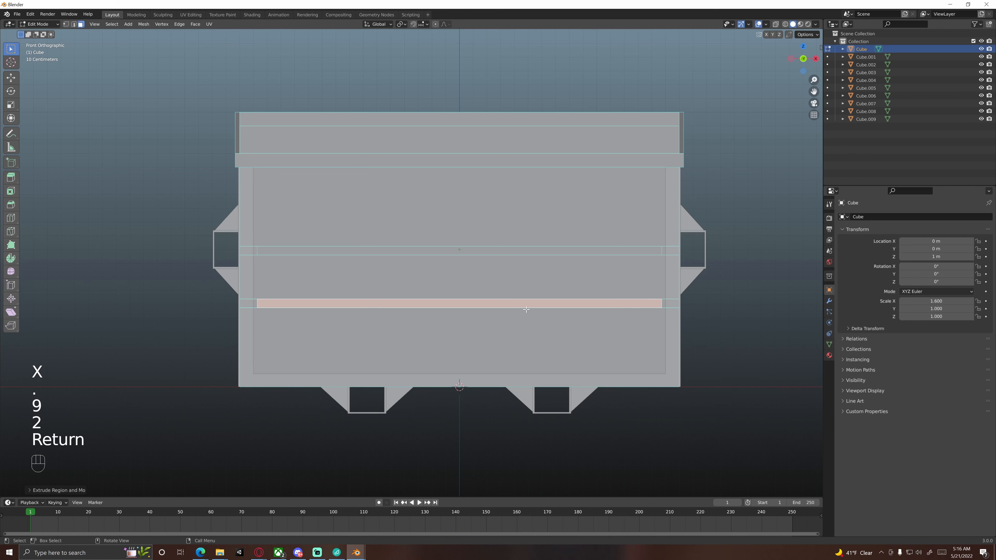
Select the inner face of the upper front strip and scale it down along Z in snapped increments
click(508, 252)
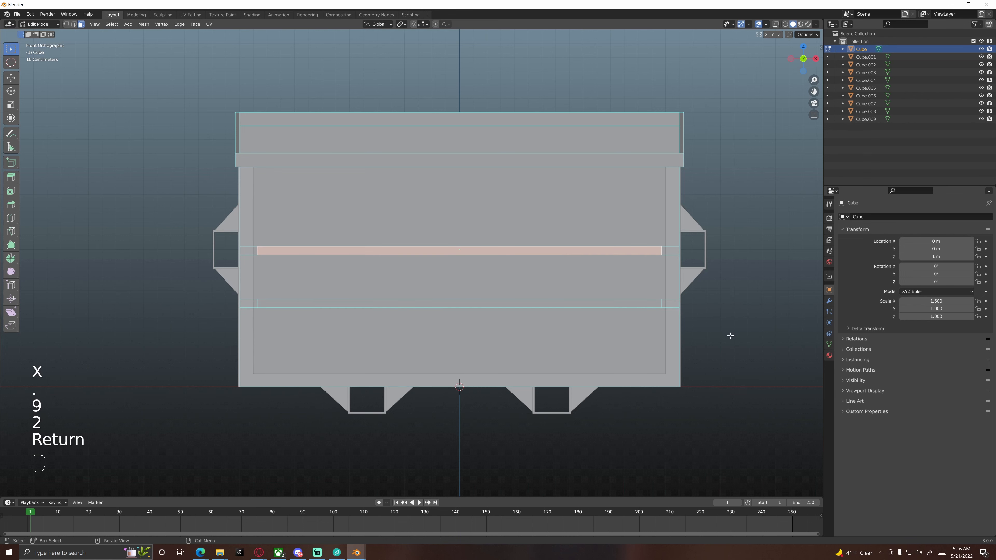
key(s)
key(y)
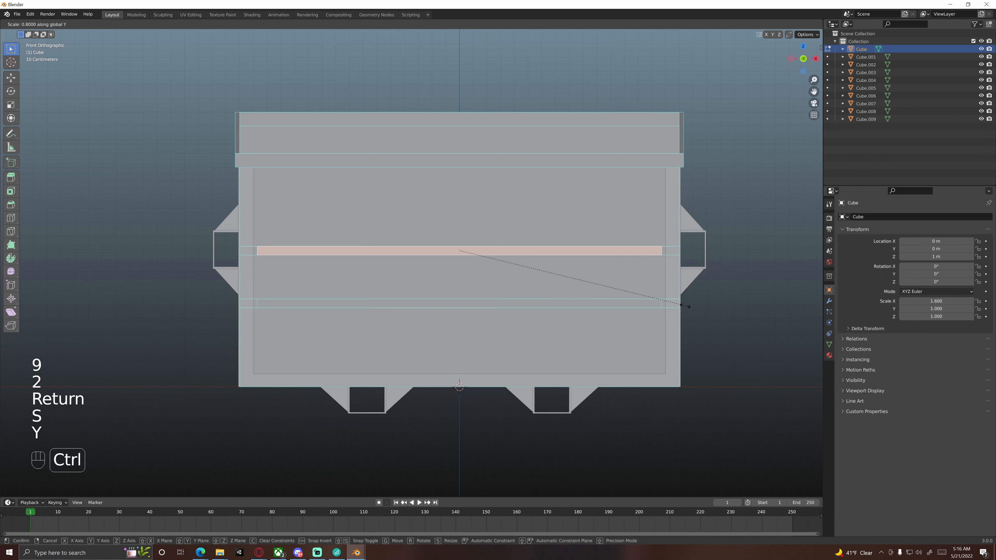
click(681, 317)
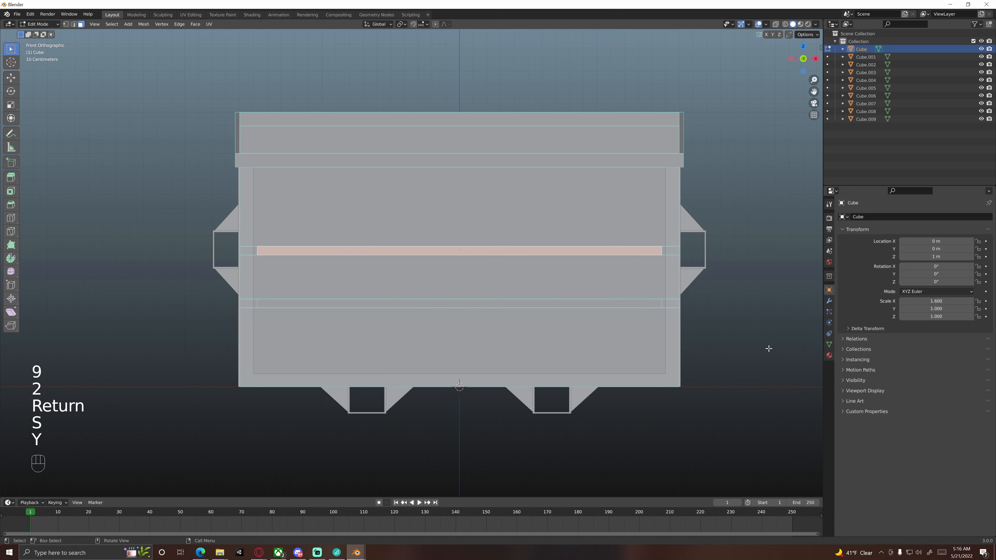
key(s)
key(z)
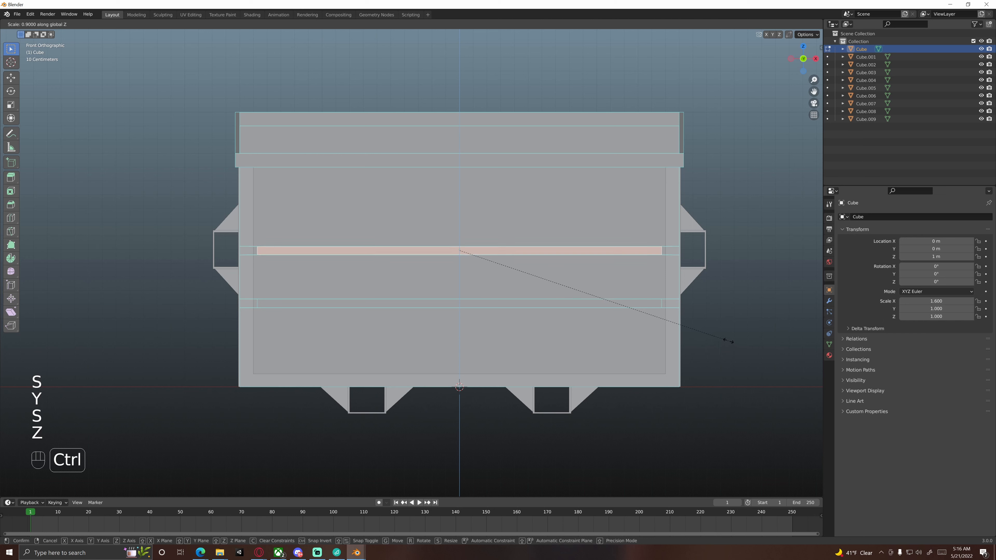
click(659, 316)
Scale the inner face of the lower front strip down along Z in snapped increments to match the upper one
click(589, 304)
key(s)
key(s)
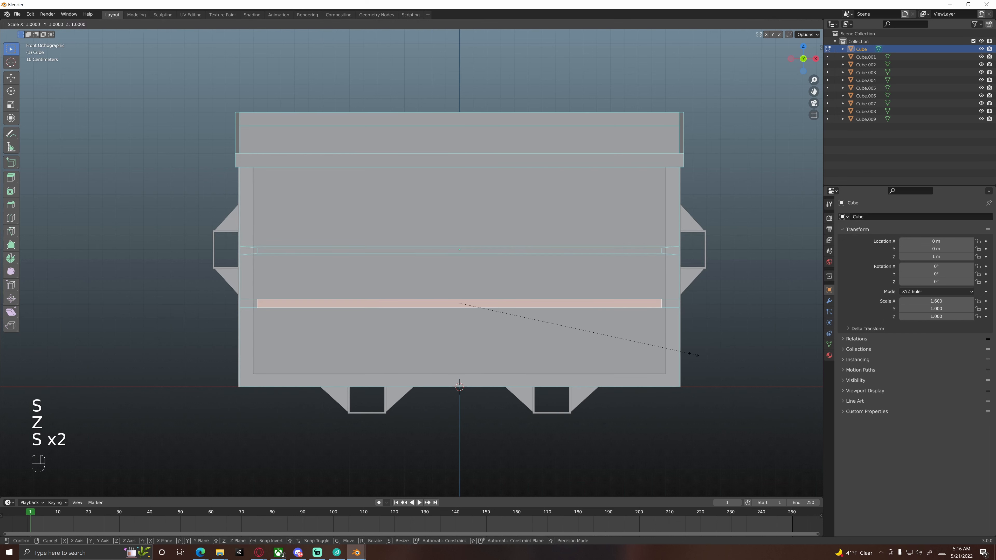
key(s)
key(x)
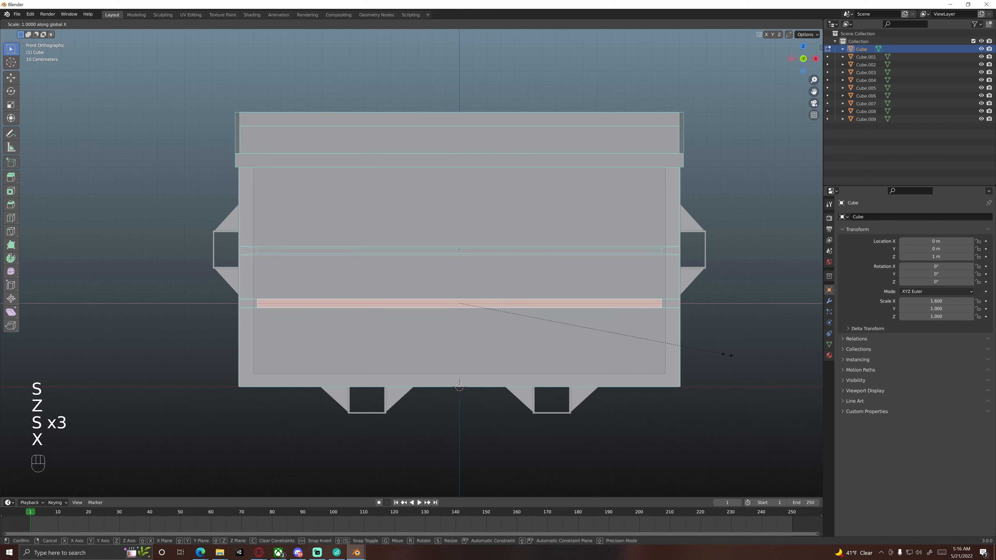
key(z)
key(ctrl)
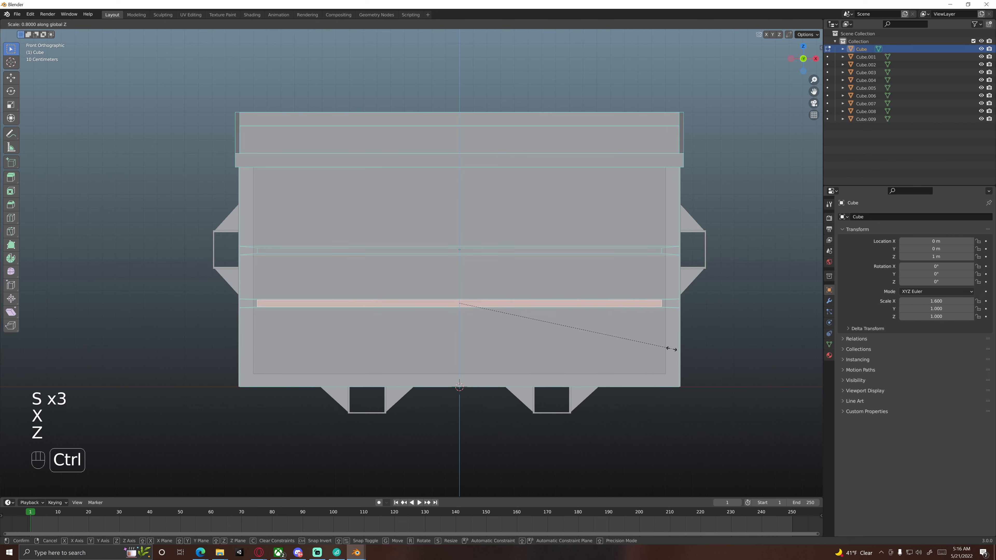
click(629, 340)
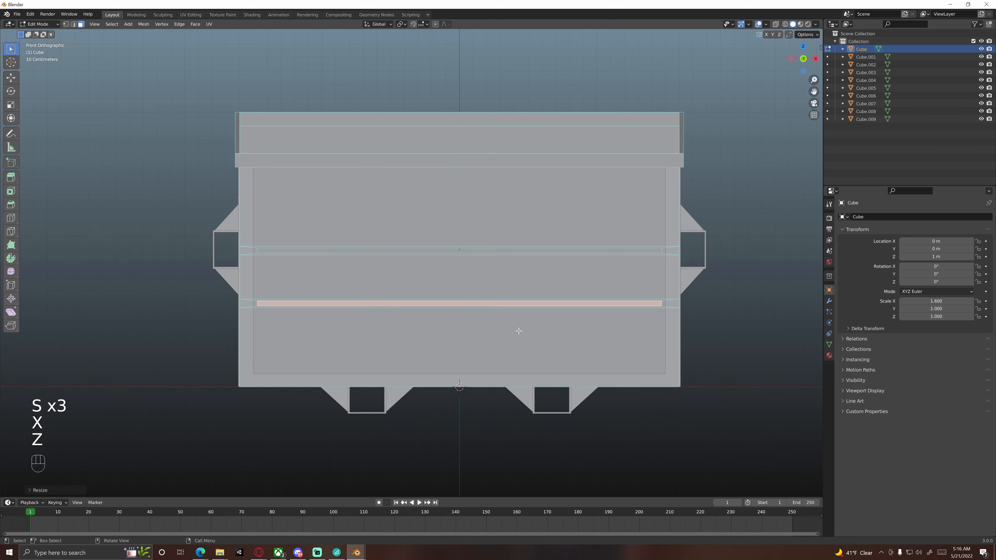
Select the inner faces of both front strips together and move them 0.02 m along Y into the body
mouse_move(518, 329)
middle_down()
mouse_move(489, 329)
mouse_move(518, 343)
middle_up()
scroll(518, 343, up, 3)
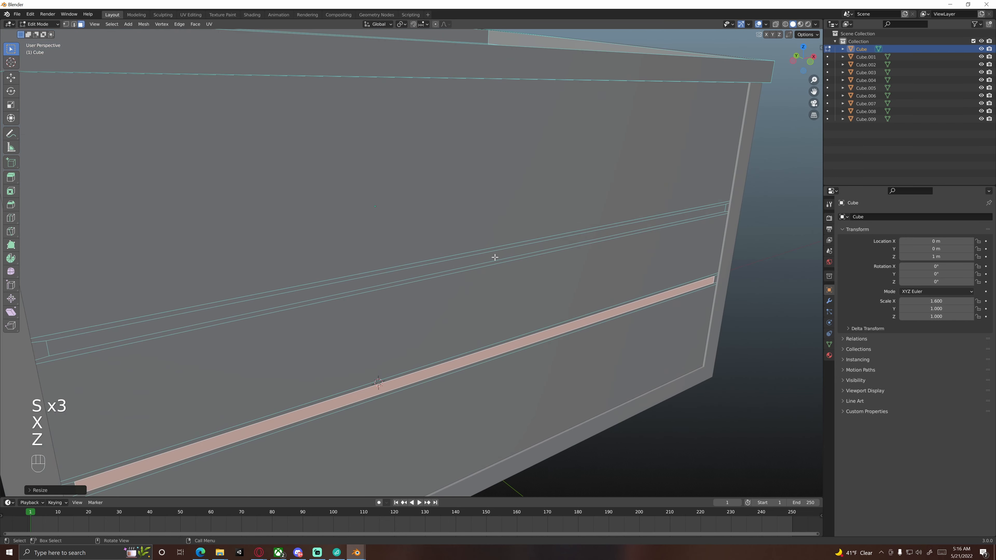
scroll(509, 296, down, 6)
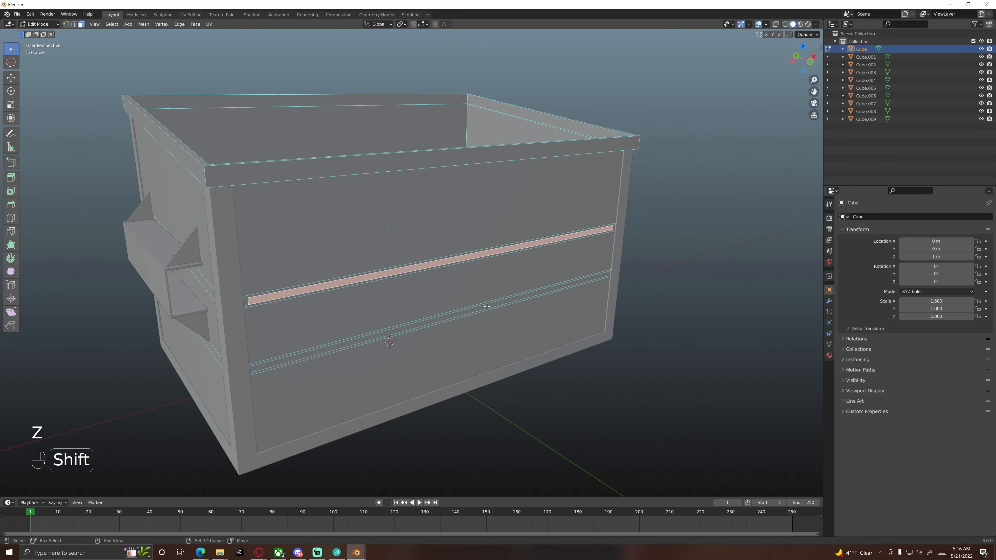
shift+click(487, 307)
middle_drag(488, 309, 480, 275)
scroll(435, 290, up, 3)
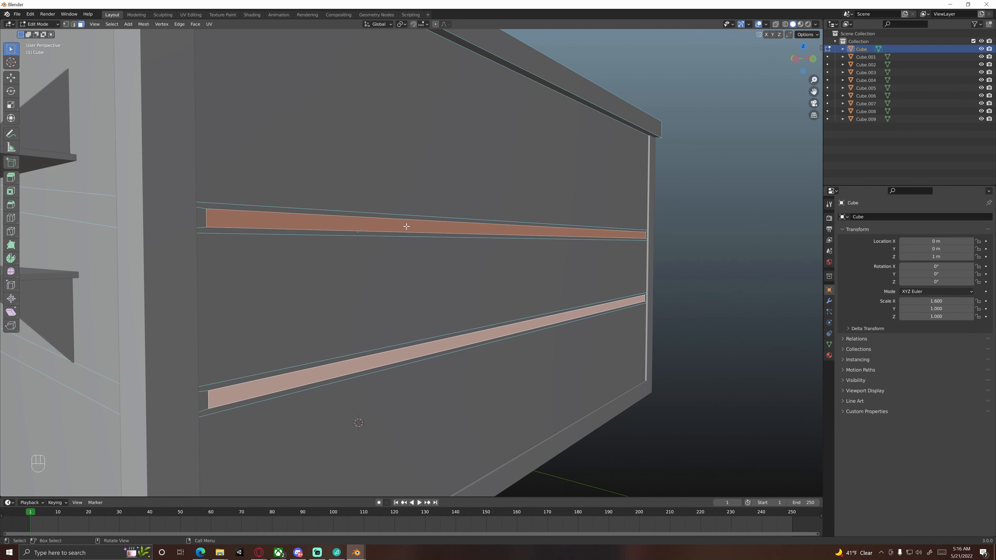
middle_drag(413, 296, 471, 305)
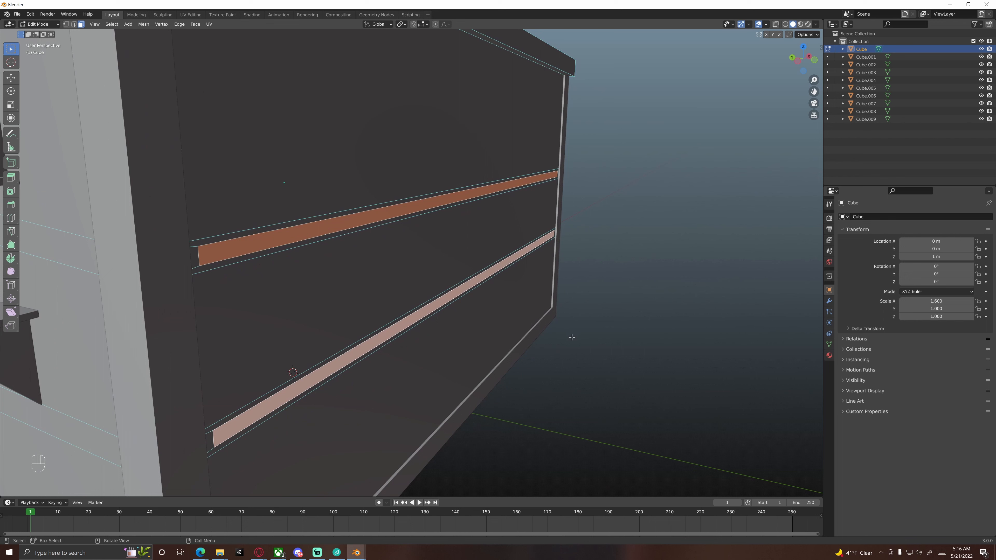
scroll(600, 351, down, 5)
scroll(602, 349, up, 4)
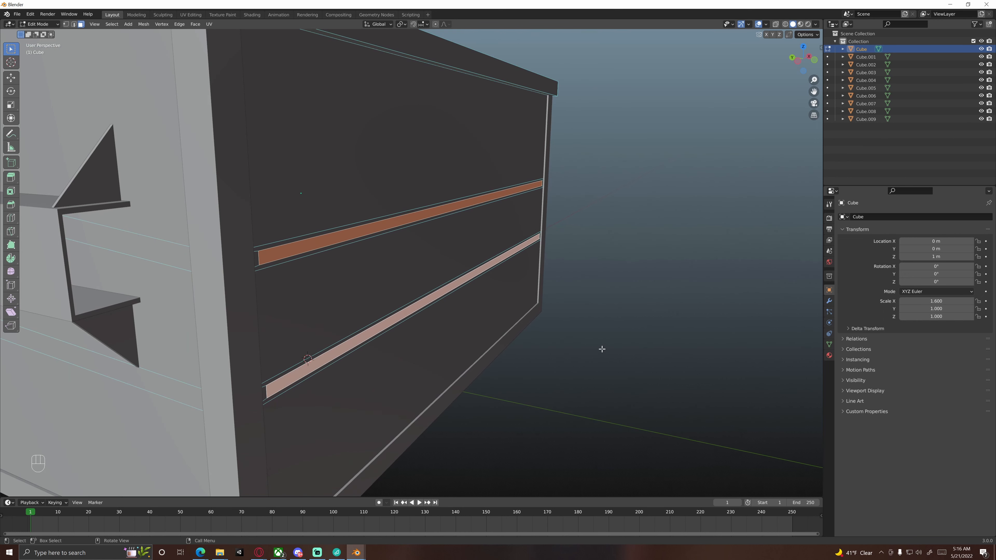
key(g)
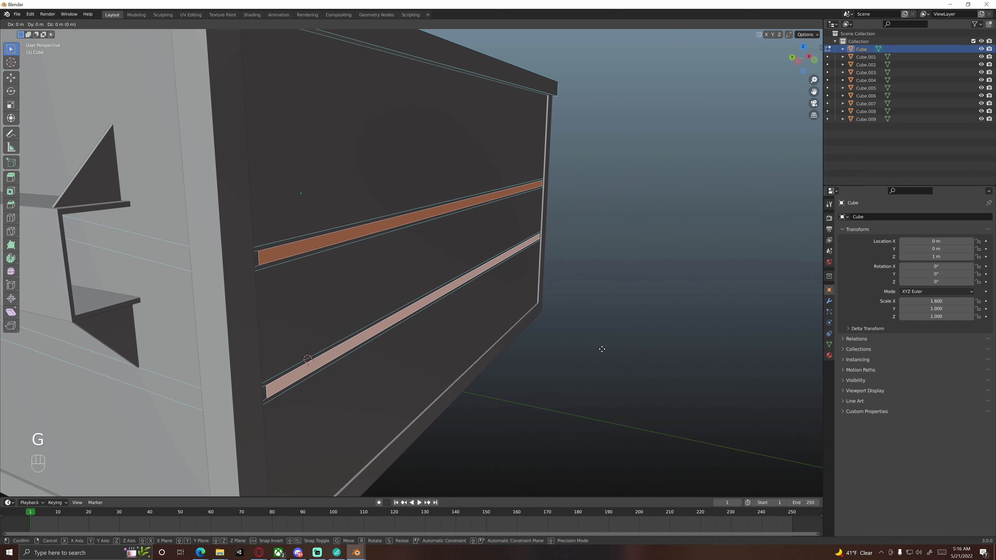
text(y)
text(.1)
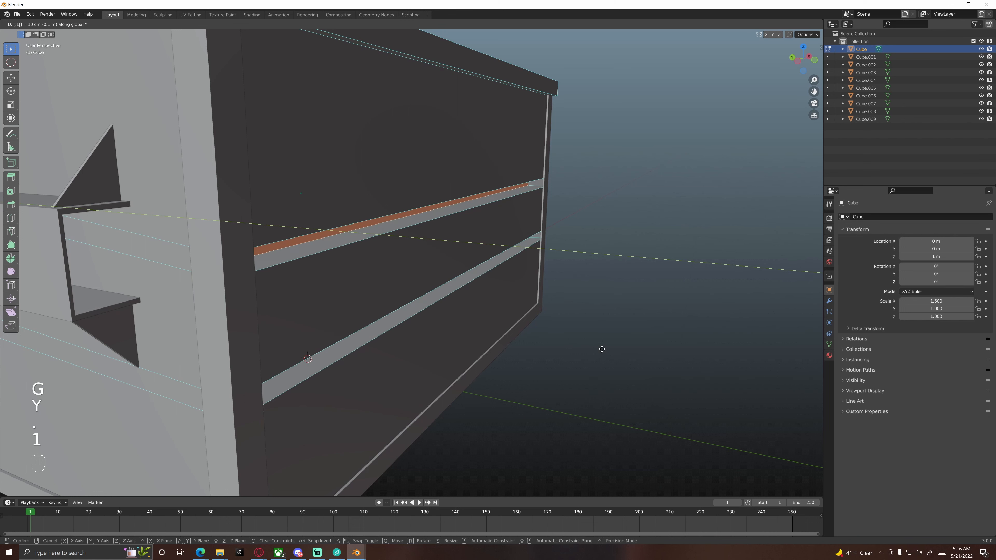
key(BackSpace)
text(01)
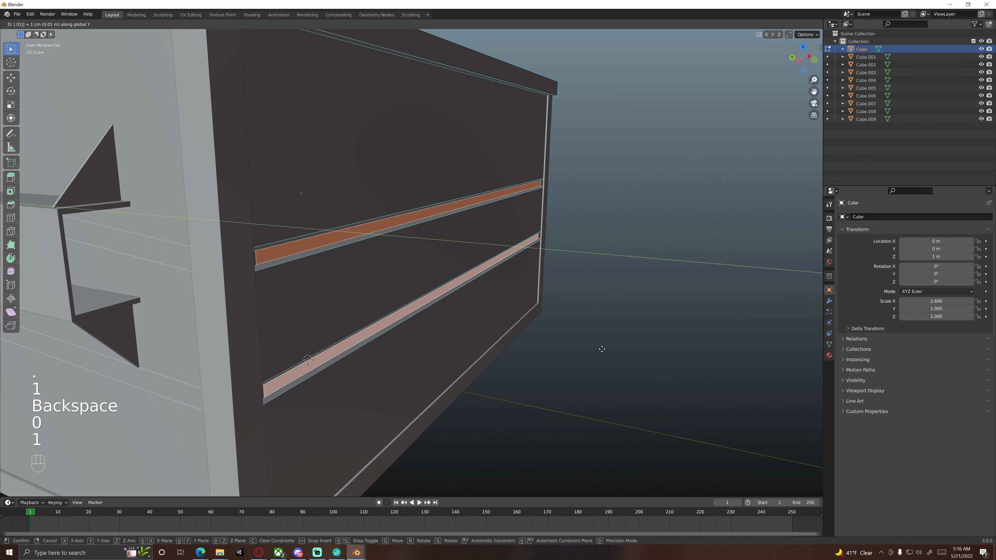
key(BackSpace)
text(2)
key(Return)
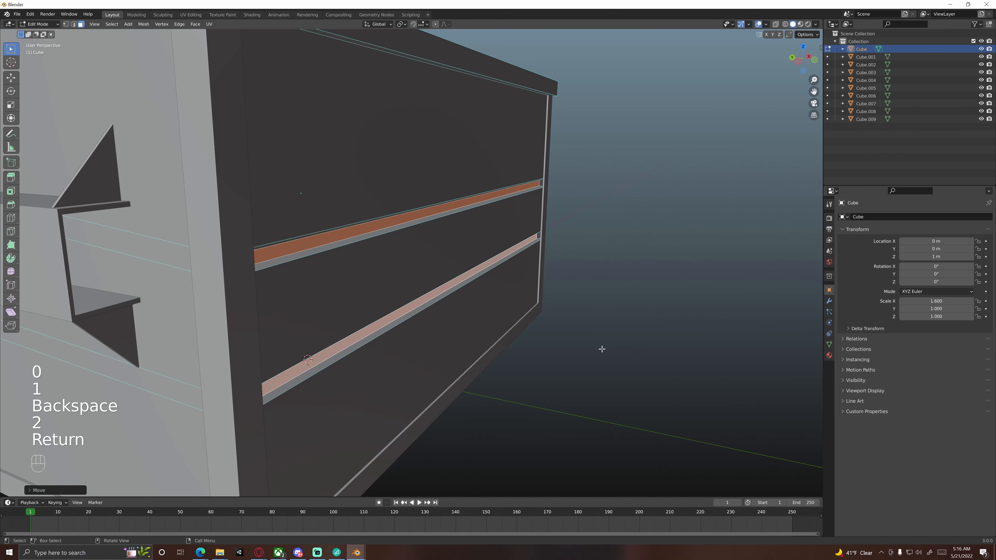
Return to Object Mode, deselect the body and examine the two recessed strips across its front
shift+middle_drag(487, 263, 540, 320)
scroll(540, 321, down, 2)
scroll(540, 320, up, 3)
mouse_move(536, 283)
middle_down()
mouse_move(500, 276)
mouse_move(540, 276)
mouse_move(518, 290)
middle_up()
scroll(501, 275, down, 4)
key(Tab)
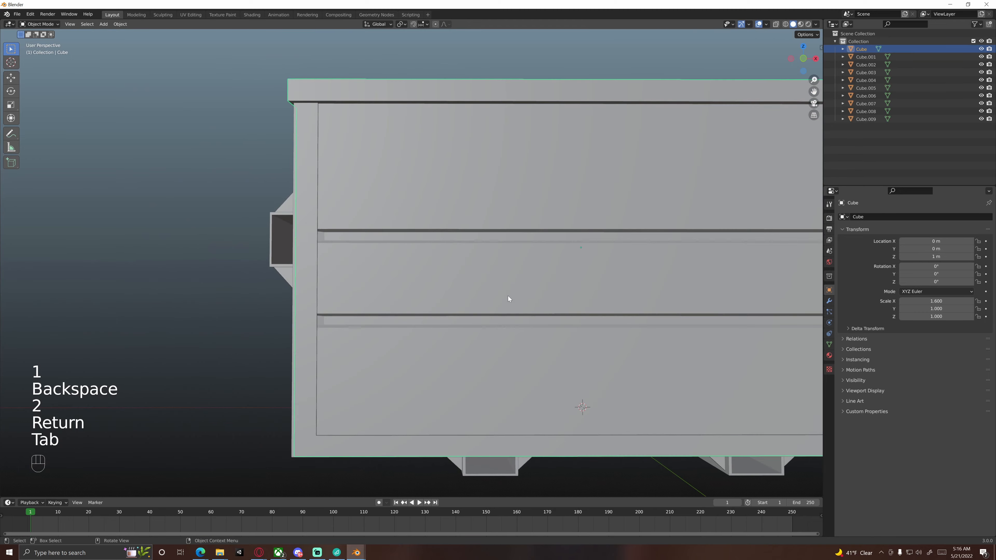
click(214, 213)
scroll(290, 258, down, 4)
shift+middle_drag(447, 269, 367, 234)
middle_drag(463, 237, 436, 261)
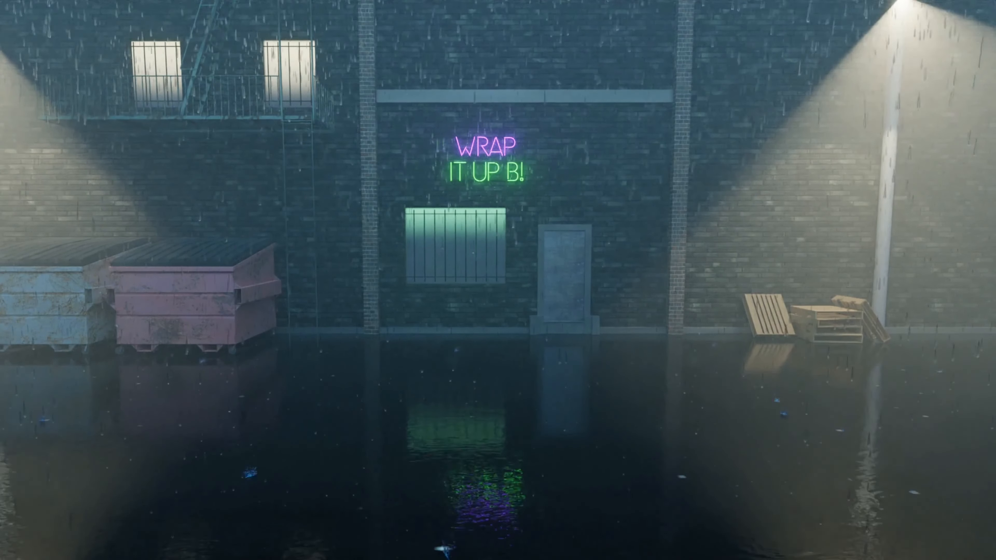